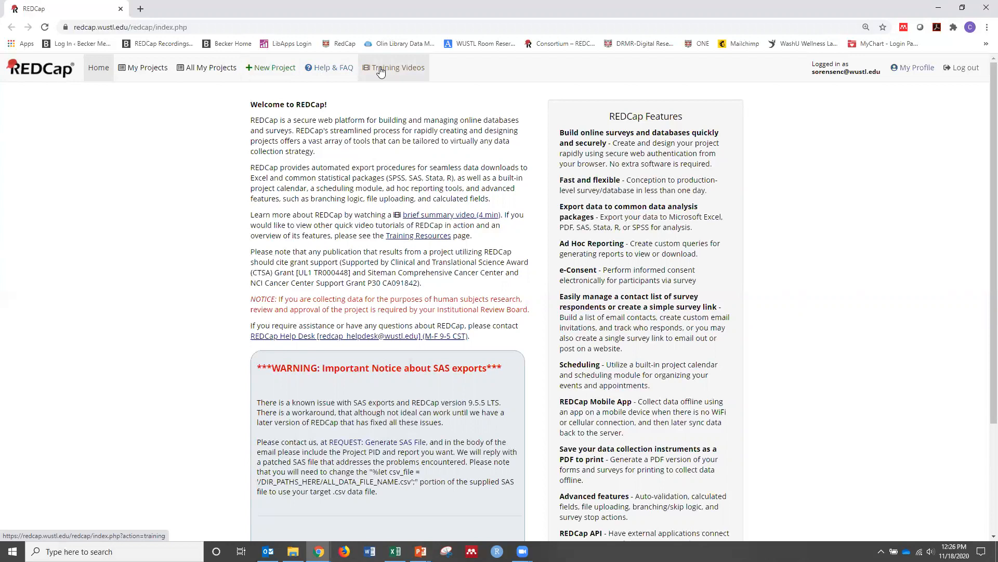
Start a new project titled "Intro to REDCap 11/18/2020"
{"action": "left_click", "coordinate": [150, 71]}
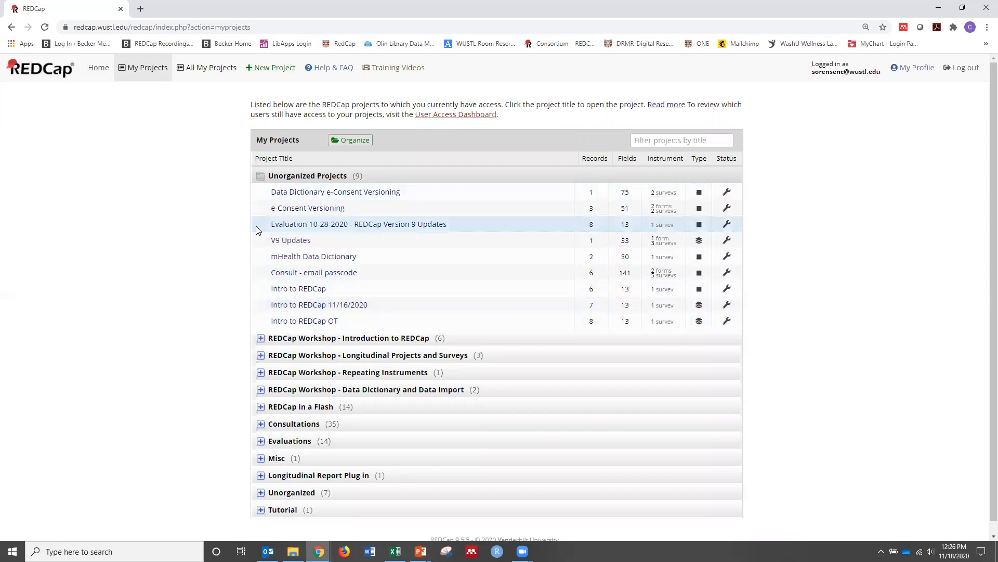
{"action": "left_click", "coordinate": [275, 71]}
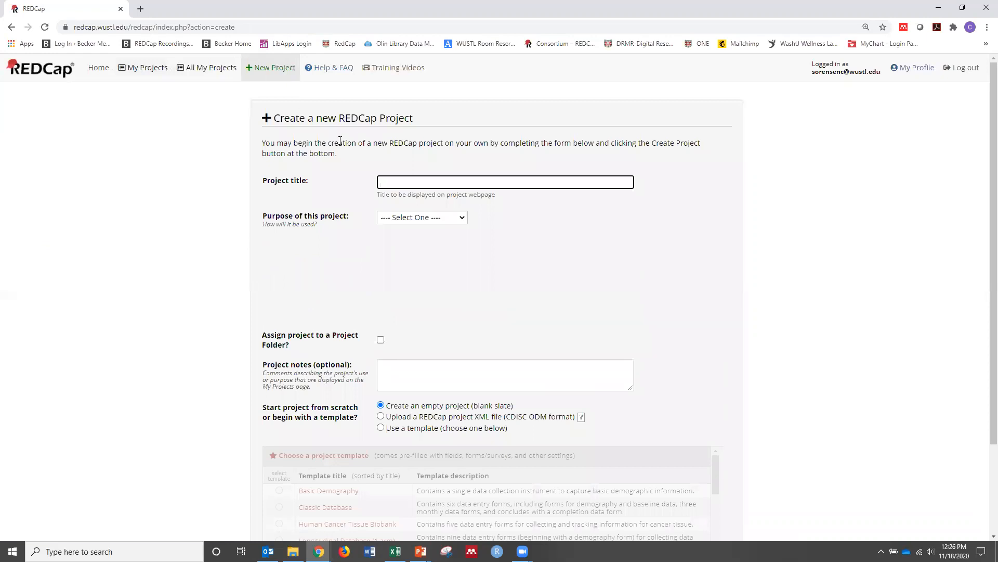
{"action": "type", "text": "Intro to REDCap 11/18/2020"}
Set the project's purpose to Practice / Just for fun and create it as an empty project
{"action": "left_click", "coordinate": [423, 222]}
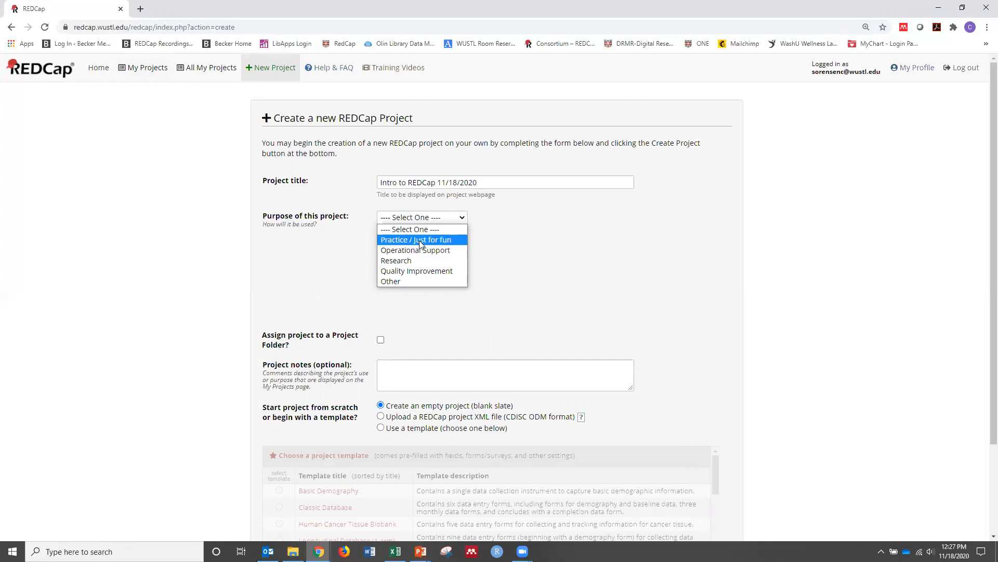
{"action": "left_click", "coordinate": [420, 239]}
{"action": "scroll", "coordinate": [421, 247], "scroll_direction": "down", "scroll_amount": 2}
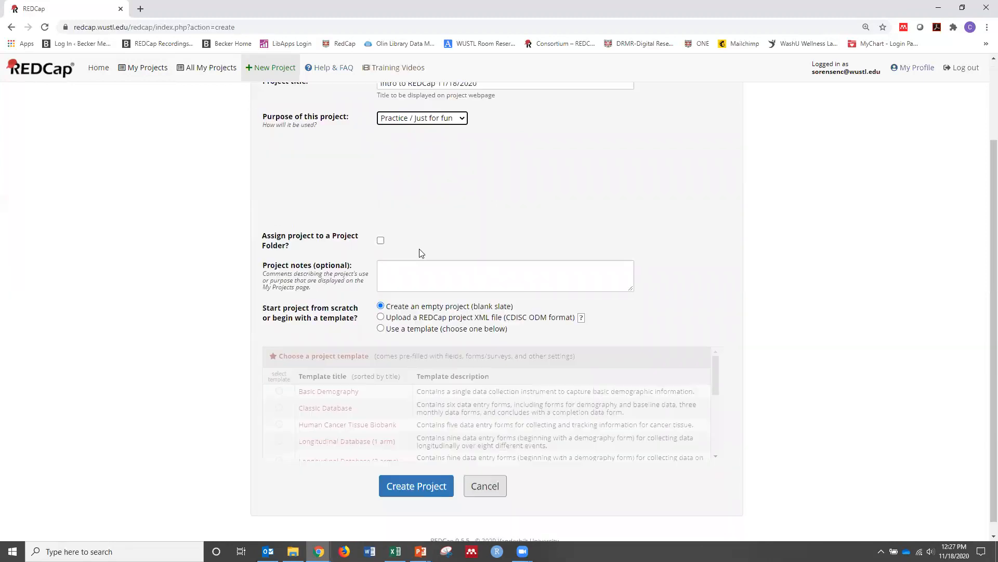
{"action": "left_click", "coordinate": [414, 467]}
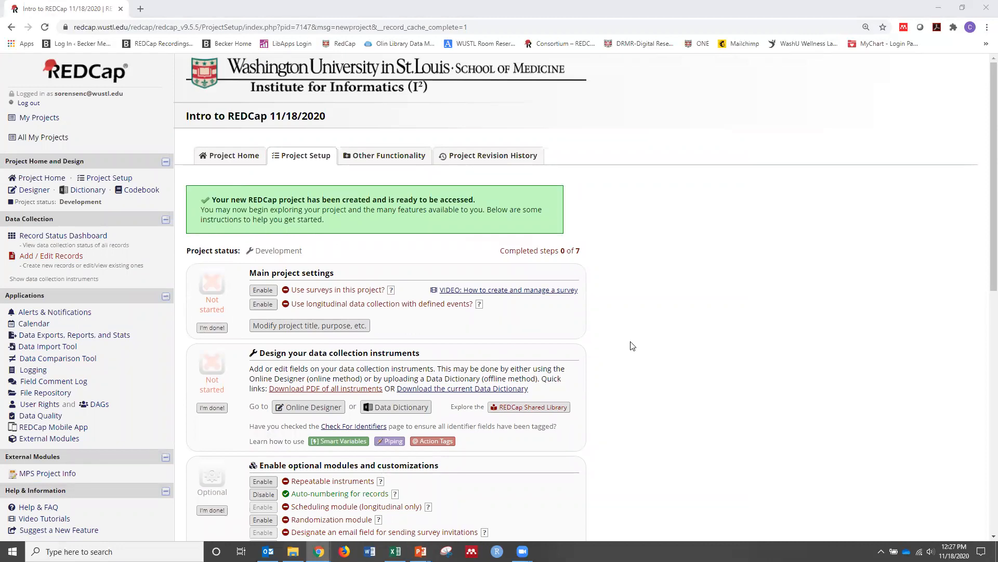
Review the project setup page, from the project status and main settings down to the move-to-production section
{"action": "scroll", "coordinate": [633, 339], "scroll_direction": "down", "scroll_amount": 1}
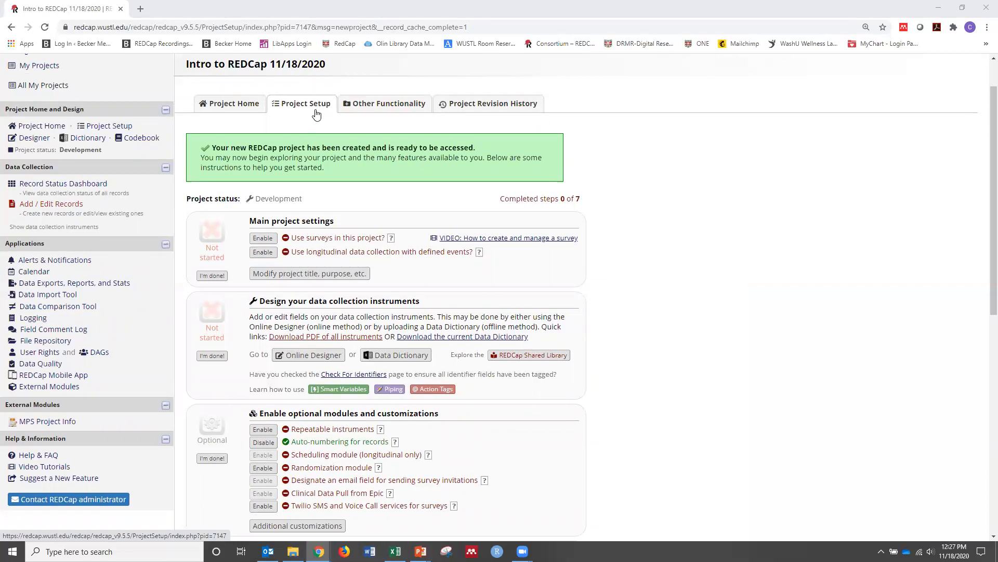
{"action": "left_click_drag", "start_coordinate": [255, 200], "coordinate": [255, 178]}
{"action": "left_click", "coordinate": [312, 163]}
{"action": "scroll", "coordinate": [324, 148], "scroll_direction": "up", "scroll_amount": 1}
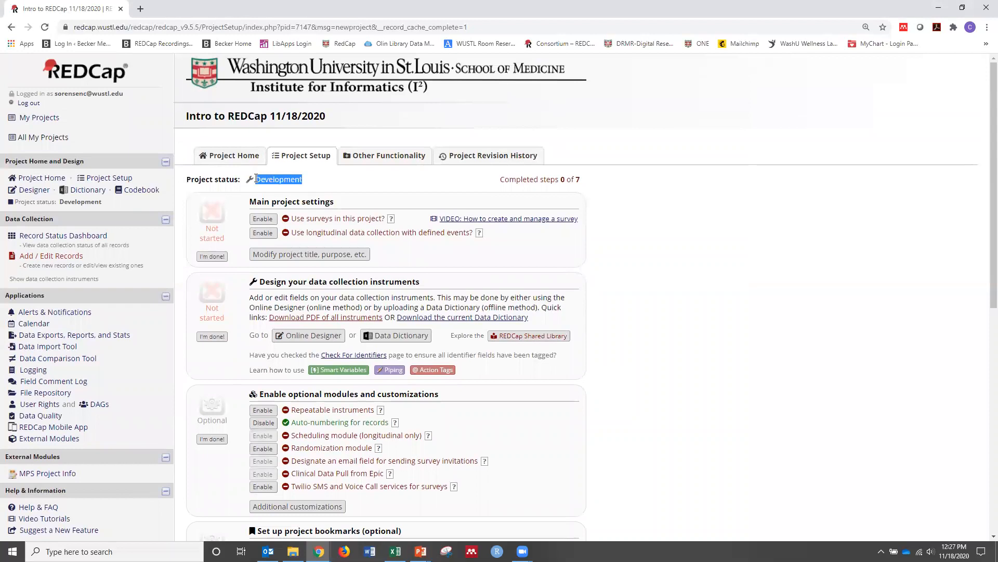
{"action": "left_click", "coordinate": [348, 185]}
{"action": "scroll", "coordinate": [314, 232], "scroll_direction": "down", "scroll_amount": 1}
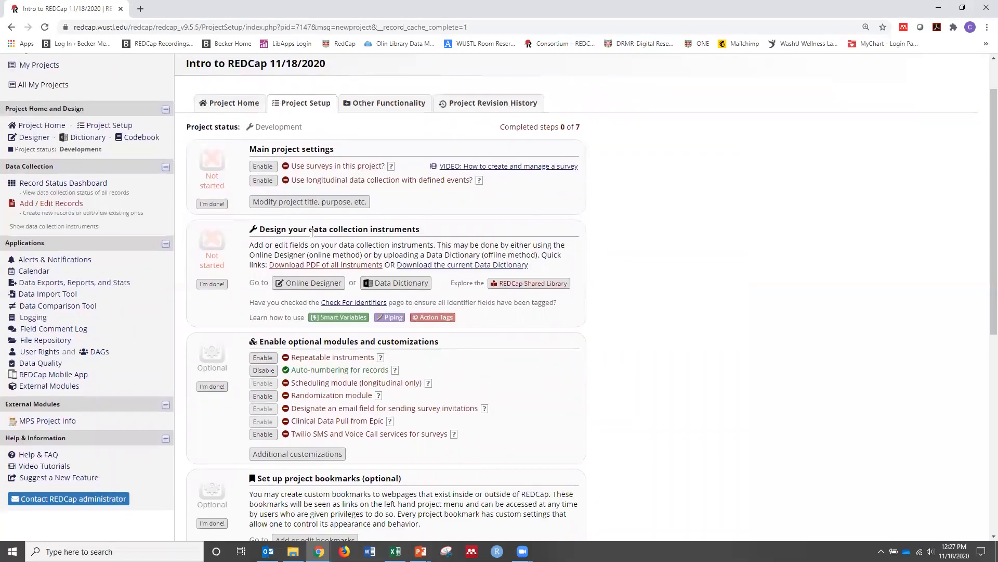
{"action": "scroll", "coordinate": [312, 245], "scroll_direction": "down", "scroll_amount": 1}
{"action": "scroll", "coordinate": [312, 248], "scroll_direction": "down", "scroll_amount": 6}
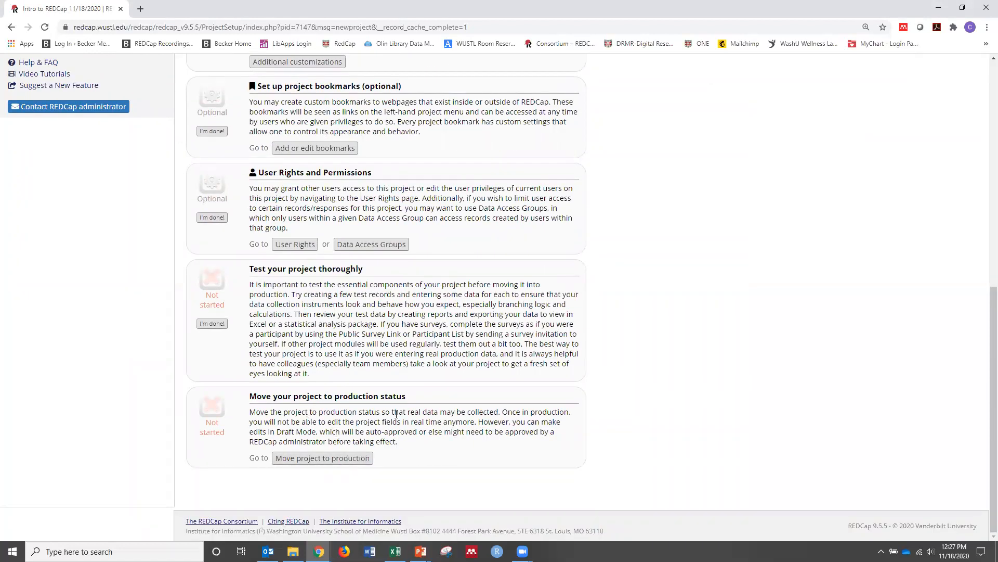
{"action": "scroll", "coordinate": [321, 296], "scroll_direction": "up", "scroll_amount": 6}
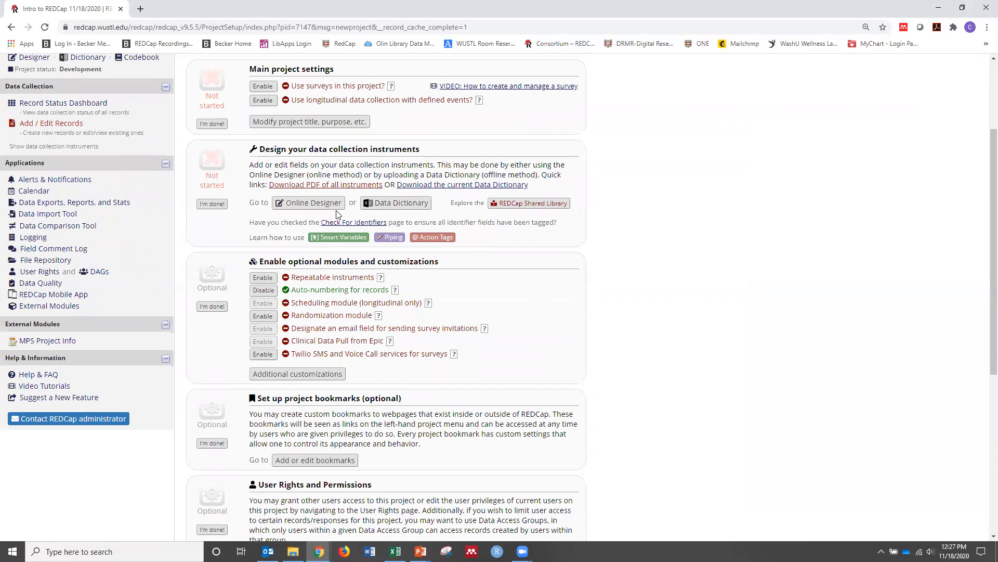
{"action": "scroll", "coordinate": [338, 214], "scroll_direction": "up", "scroll_amount": 3}
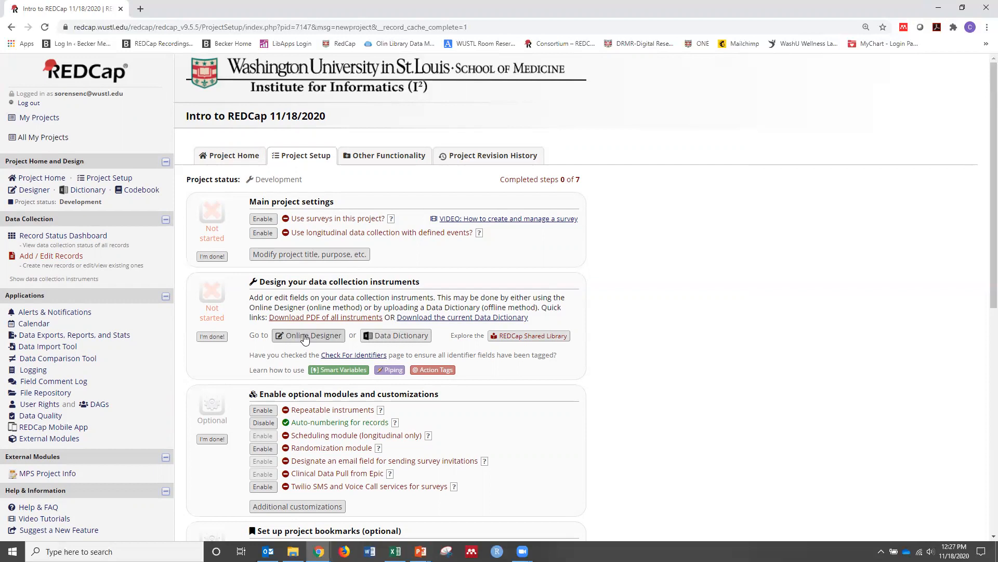
Open My First Instrument for editing in the Online Designer
{"action": "left_click", "coordinate": [306, 337]}
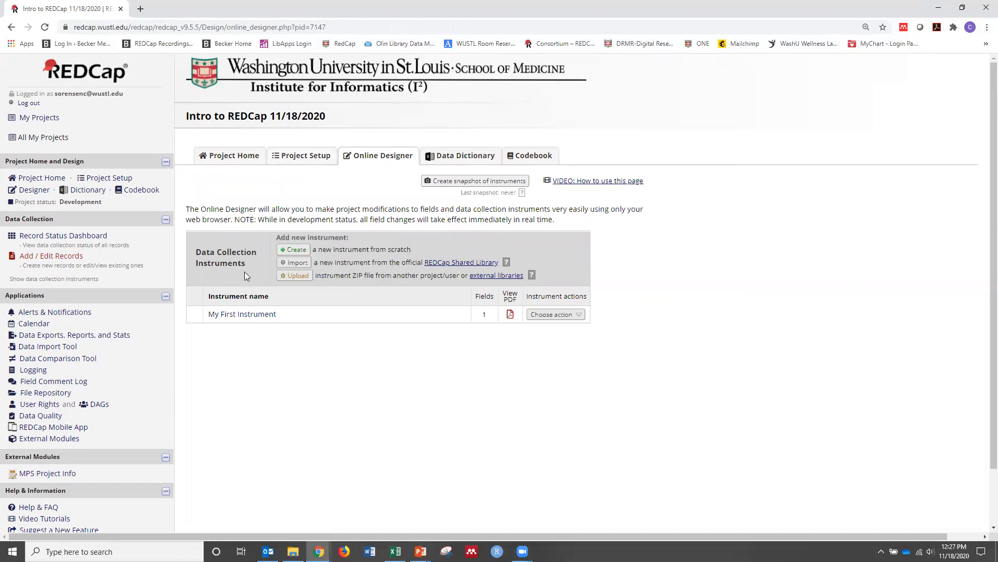
{"action": "left_click", "coordinate": [243, 315]}
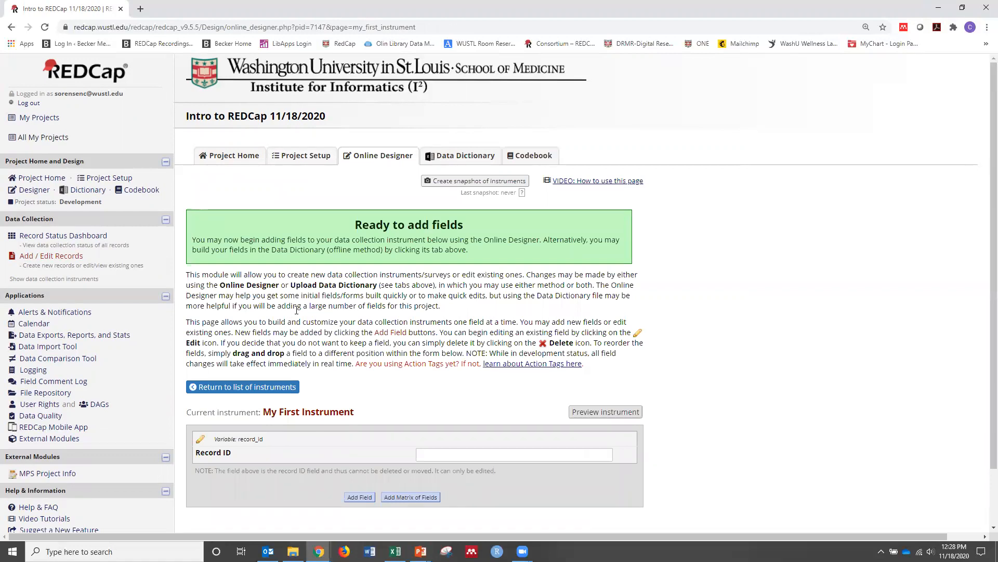
{"action": "scroll", "coordinate": [294, 318], "scroll_direction": "down", "scroll_amount": 2}
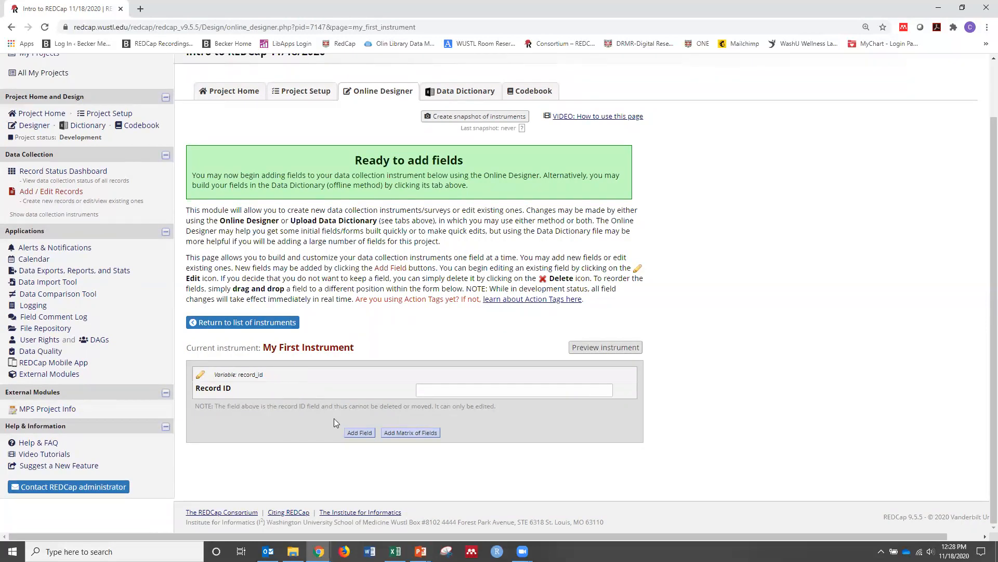
Add a Text Box field below Record ID with the label "Name (First Last)"
{"action": "left_click", "coordinate": [359, 433]}
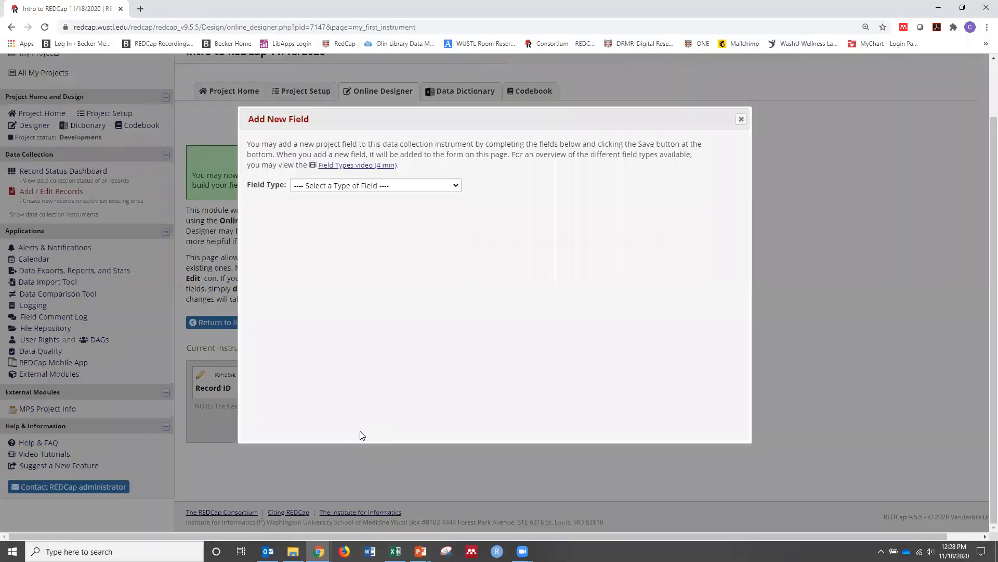
{"action": "left_click", "coordinate": [395, 186]}
{"action": "left_click", "coordinate": [388, 208]}
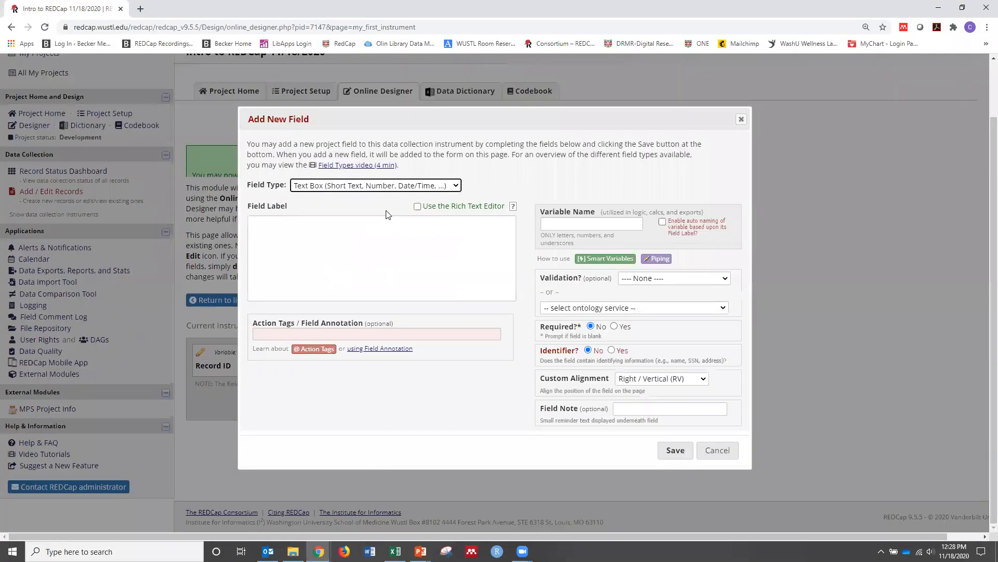
{"action": "left_click", "coordinate": [331, 227]}
{"action": "type", "text": "Name"}
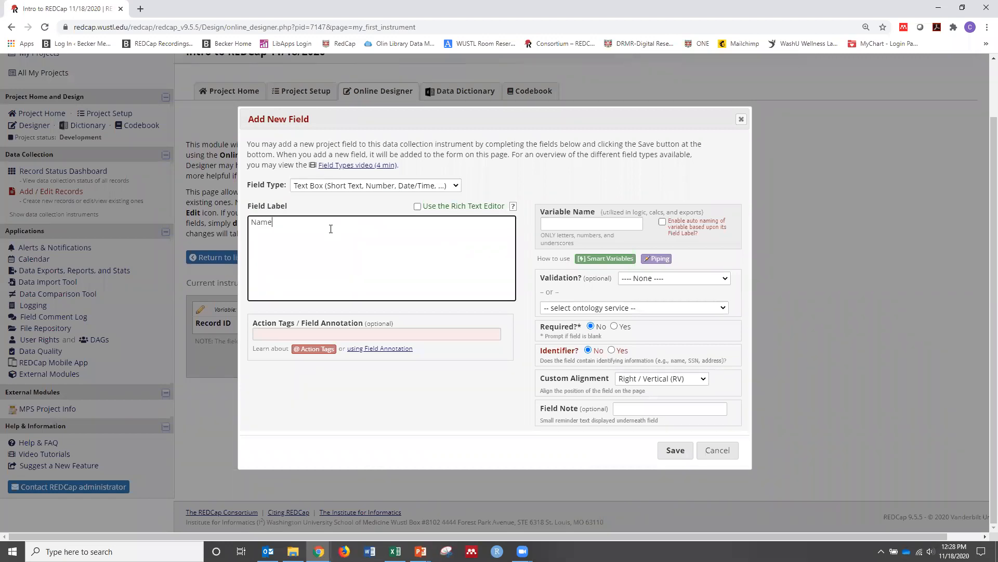
{"action": "type", "text": " (First Last)"}
Give the name field the variable name "name", mark it as an identifier and required, and save it
{"action": "left_click", "coordinate": [563, 222]}
{"action": "type", "text": "name"}
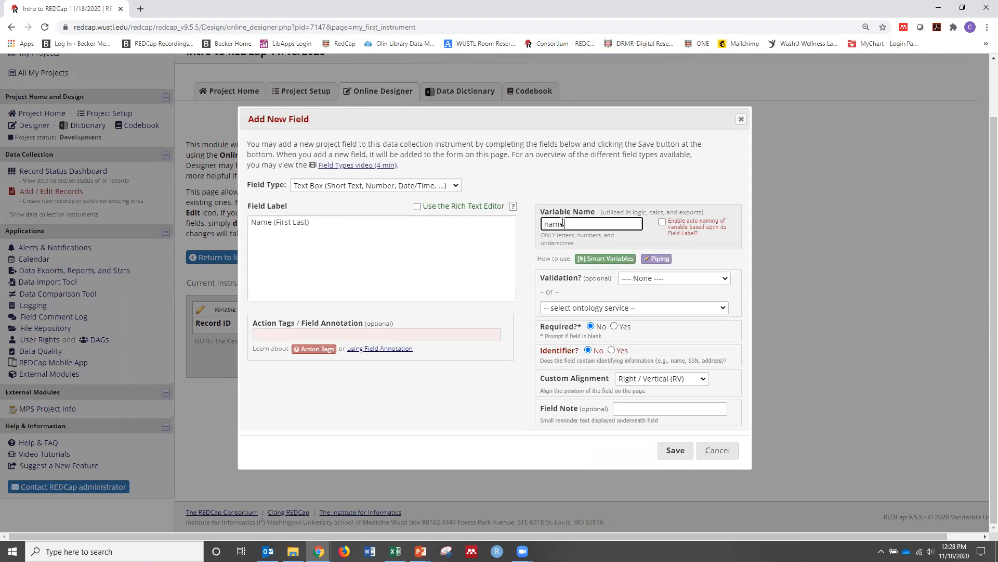
{"action": "left_click", "coordinate": [611, 350]}
{"action": "left_click", "coordinate": [614, 326]}
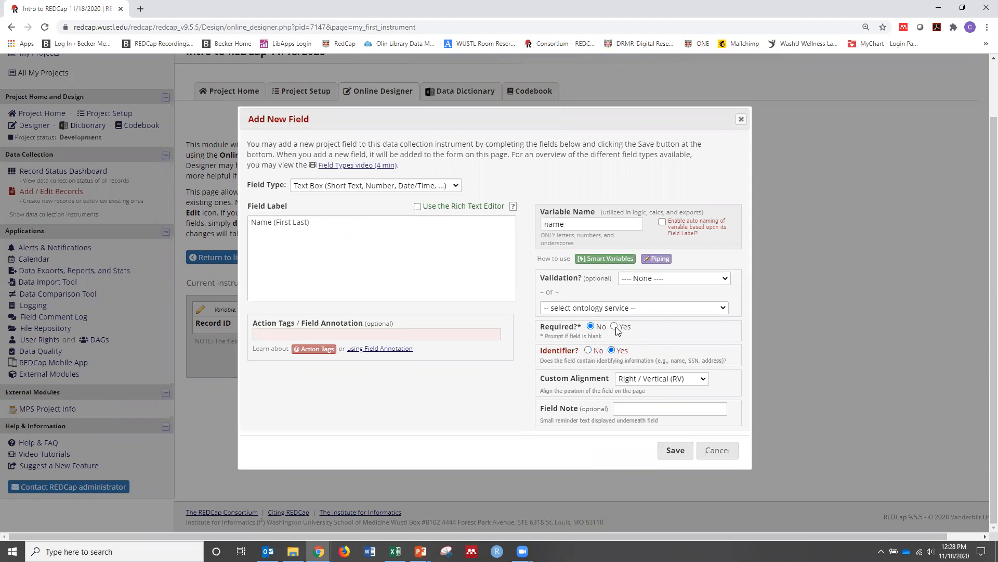
{"action": "left_click", "coordinate": [675, 452]}
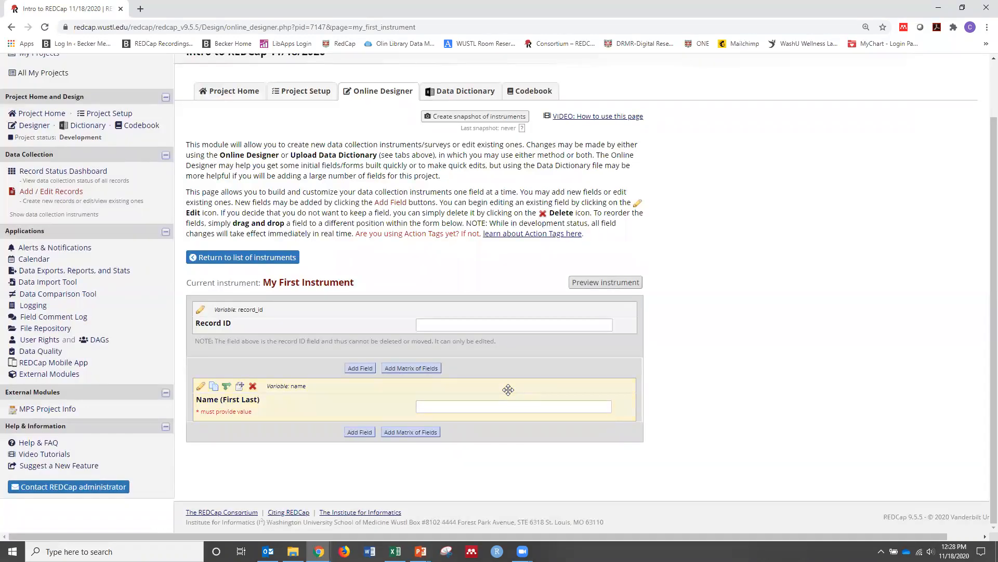
Add a Text Box field below the name field, labelled "Date of birth" with the variable name "dob"
{"action": "left_click", "coordinate": [355, 435]}
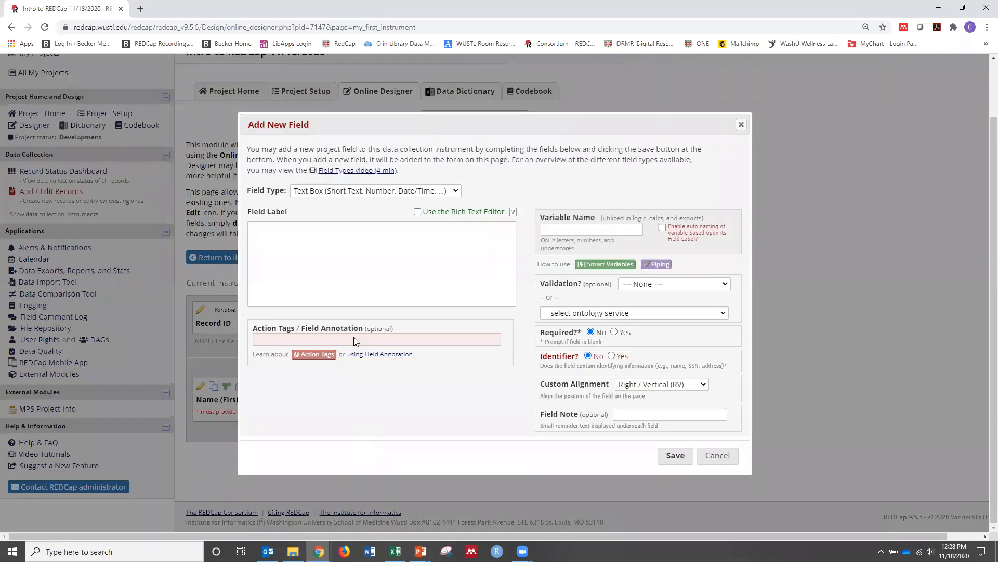
{"action": "type", "text": "Date"}
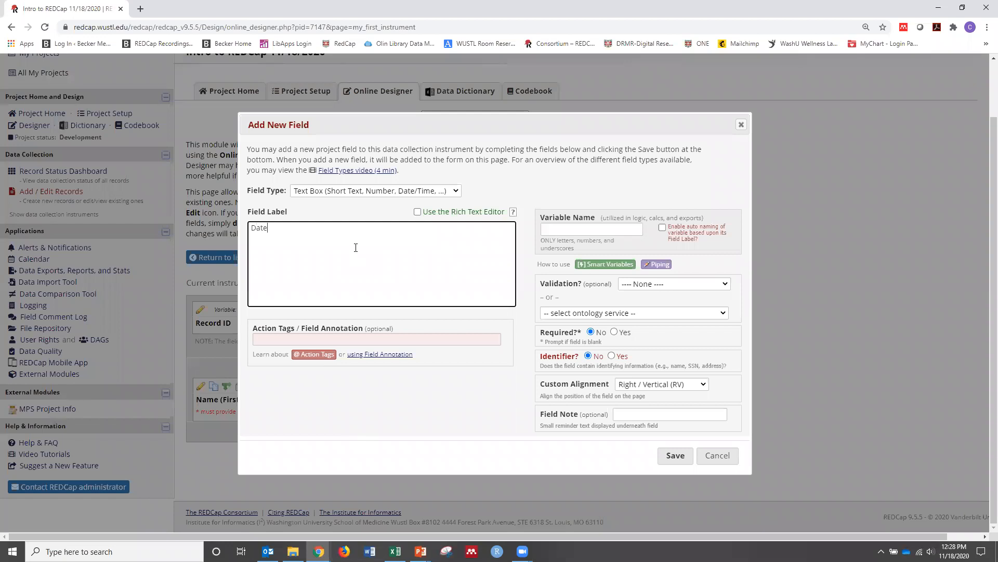
{"action": "type", "text": " of birth"}
{"action": "left_click", "coordinate": [566, 231]}
{"action": "type", "text": "dob"}
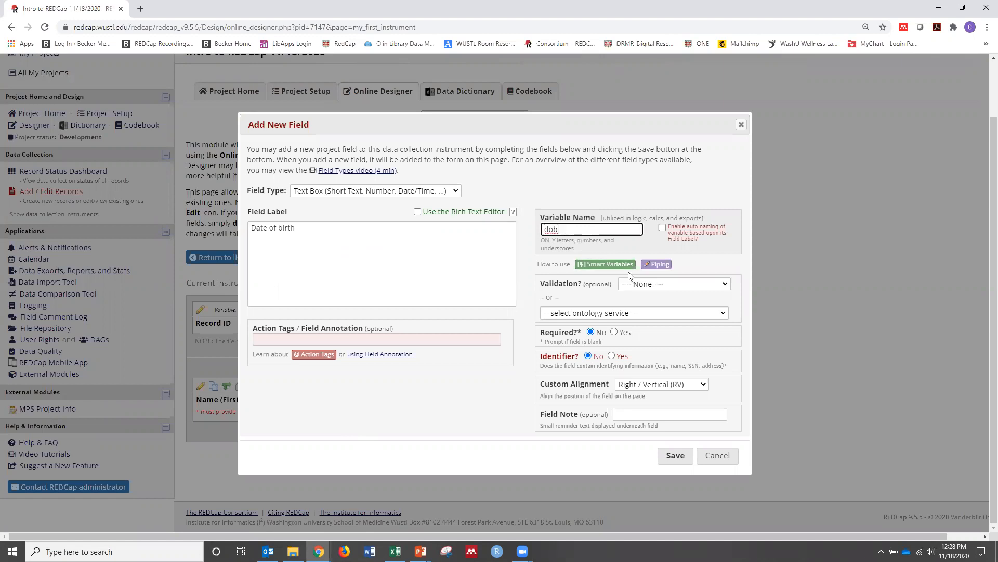
Validate the Date of birth field as Date (M-D-Y), make it required and an identifier, and save it
{"action": "left_click", "coordinate": [701, 285]}
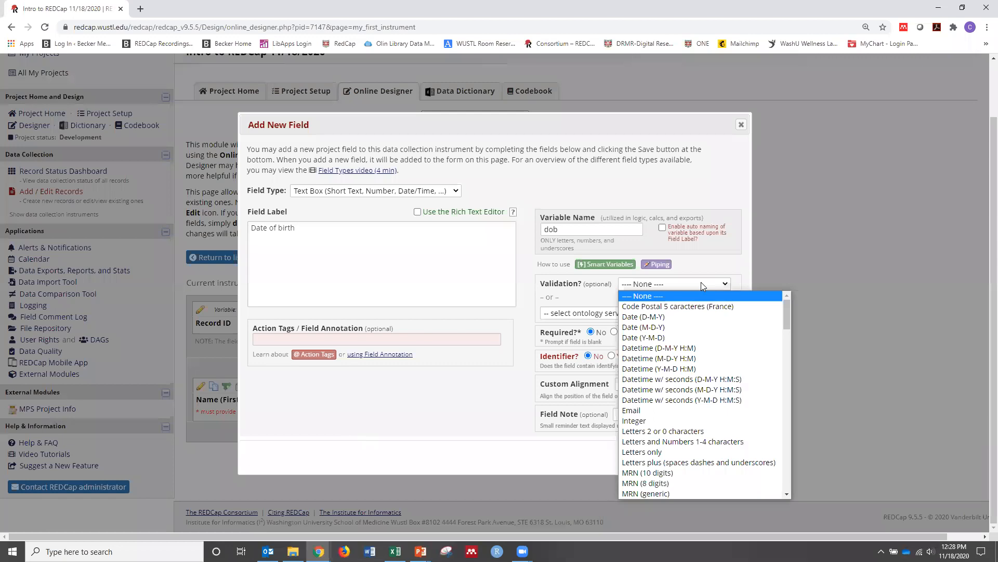
{"action": "left_click", "coordinate": [663, 327]}
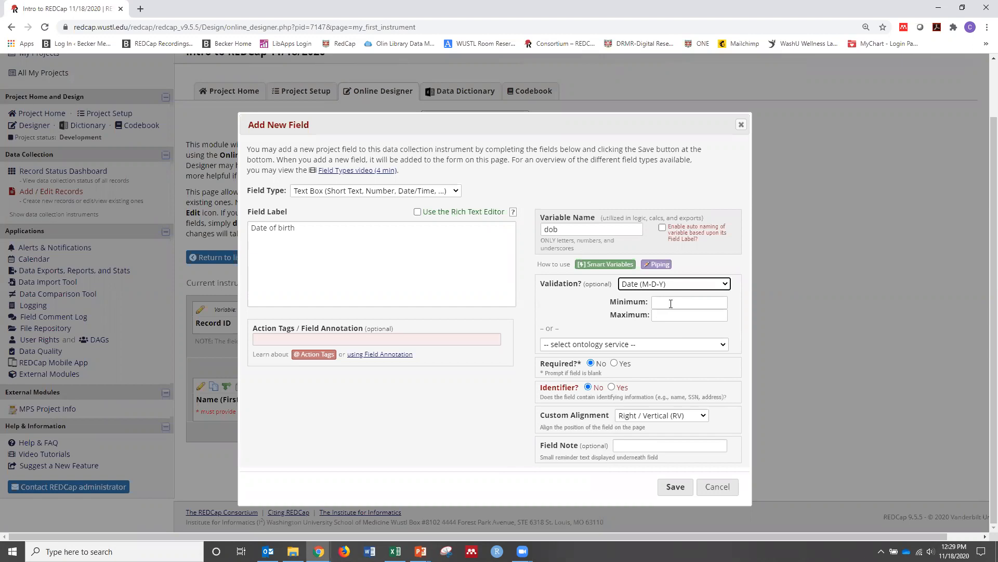
{"action": "left_click", "coordinate": [672, 304]}
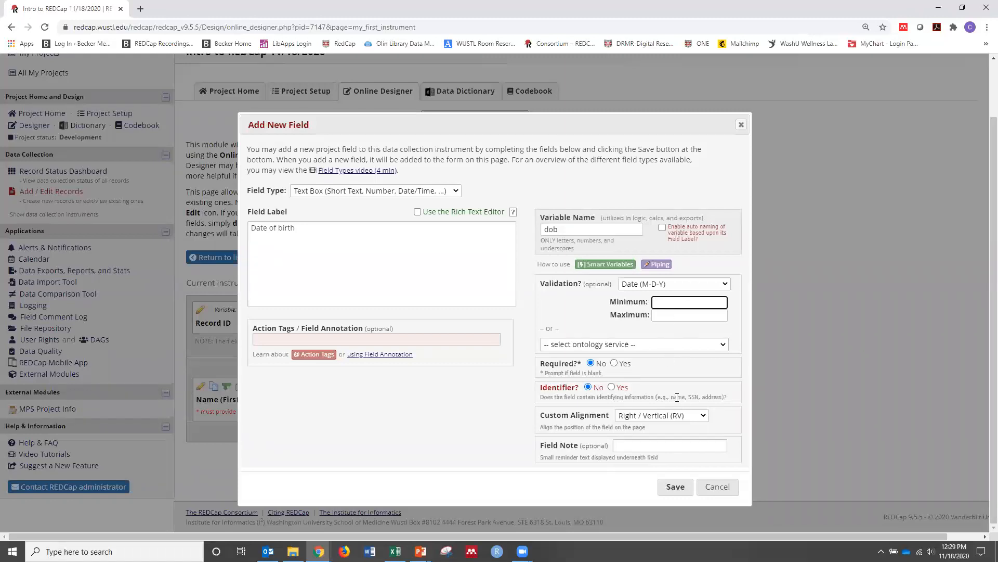
{"action": "left_click", "coordinate": [615, 363]}
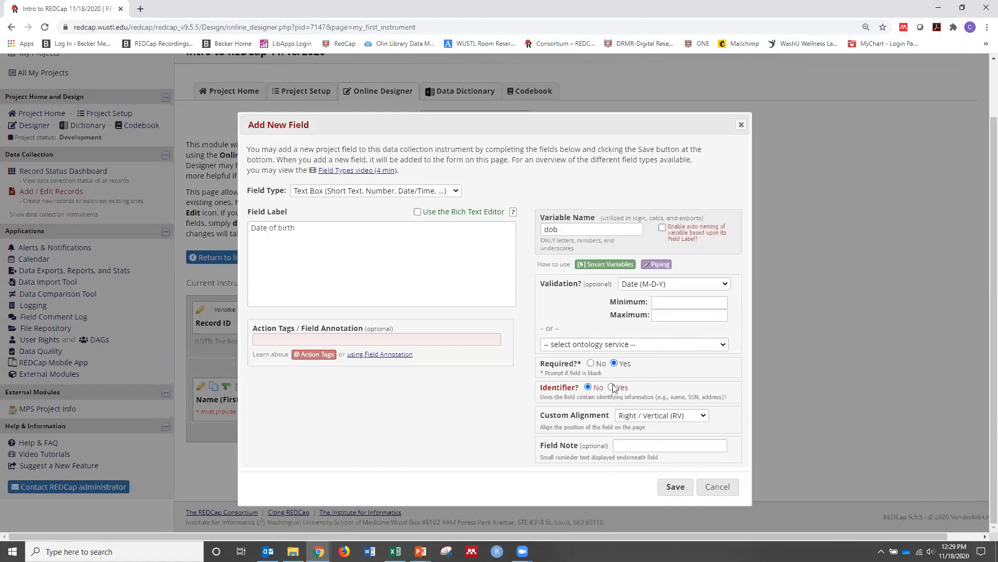
{"action": "left_click", "coordinate": [612, 387]}
{"action": "left_click", "coordinate": [662, 488]}
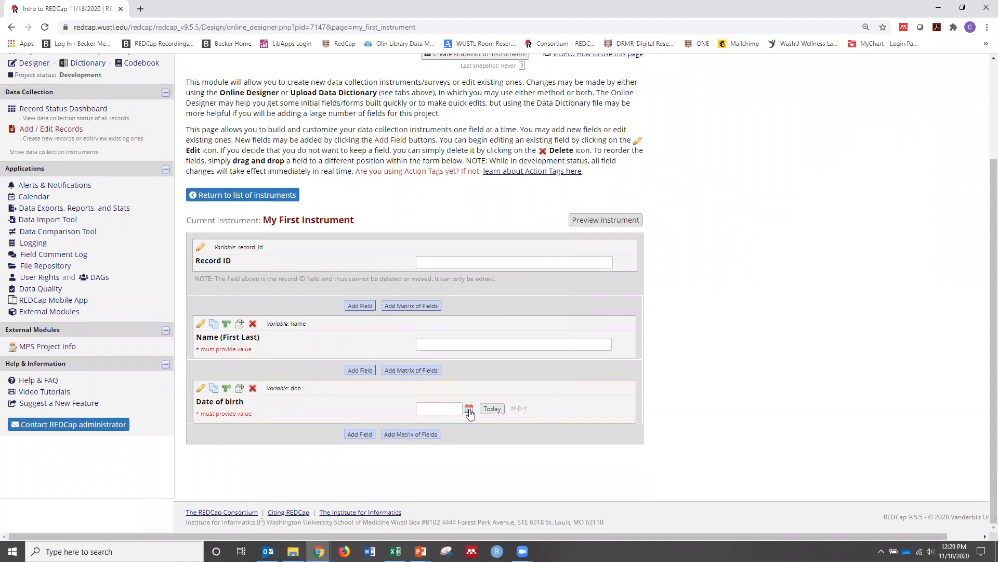
Try out the calendar and the Today option on the Date of birth field, and clear the entered date
{"action": "left_click", "coordinate": [469, 410]}
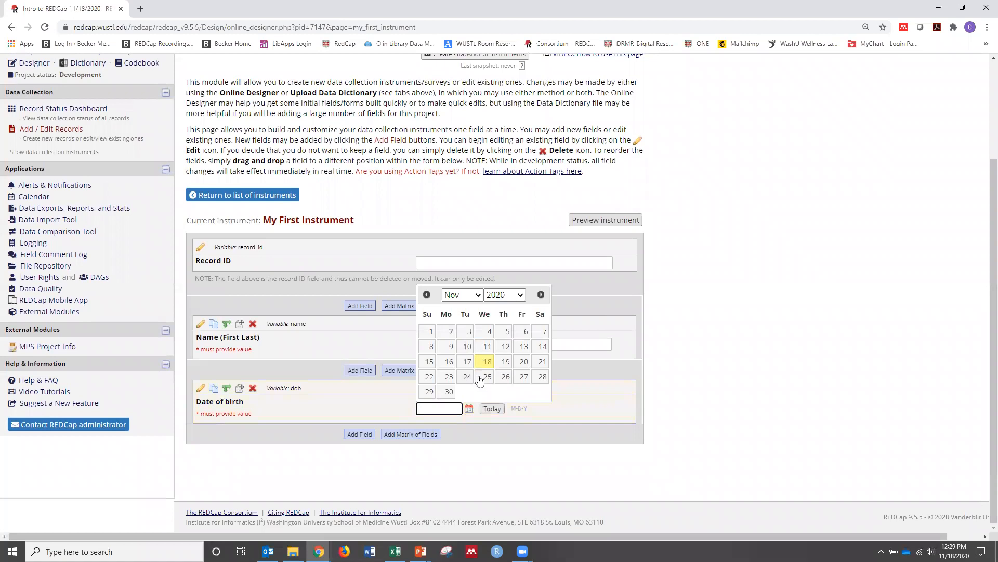
{"action": "left_click", "coordinate": [492, 411]}
{"action": "left_click", "coordinate": [493, 411]}
{"action": "left_click_drag", "start_coordinate": [460, 408], "coordinate": [411, 411]}
{"action": "key", "text": "BackSpace"}
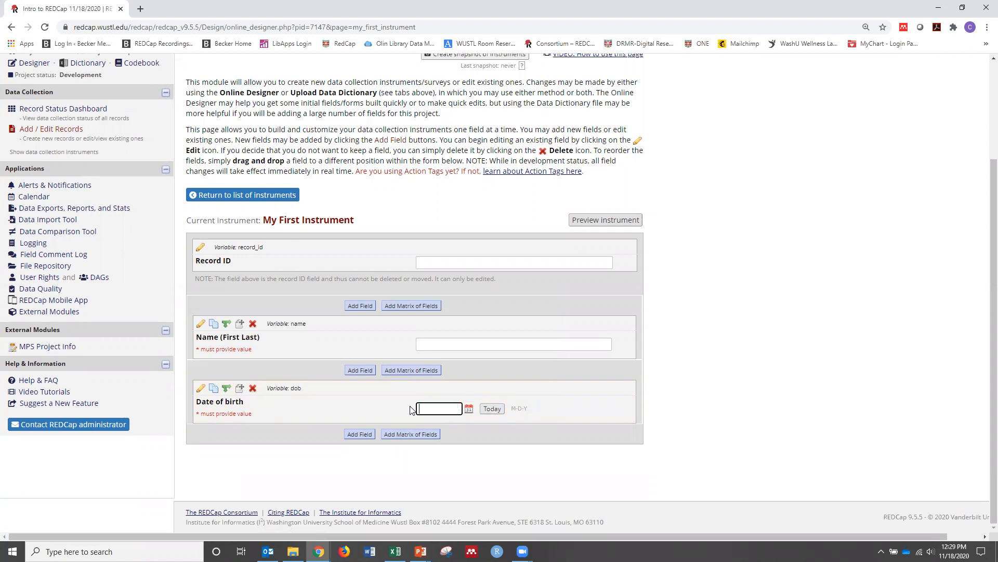
Add a Notes Box field below Date of birth with the label "Address"
{"action": "left_click", "coordinate": [360, 435]}
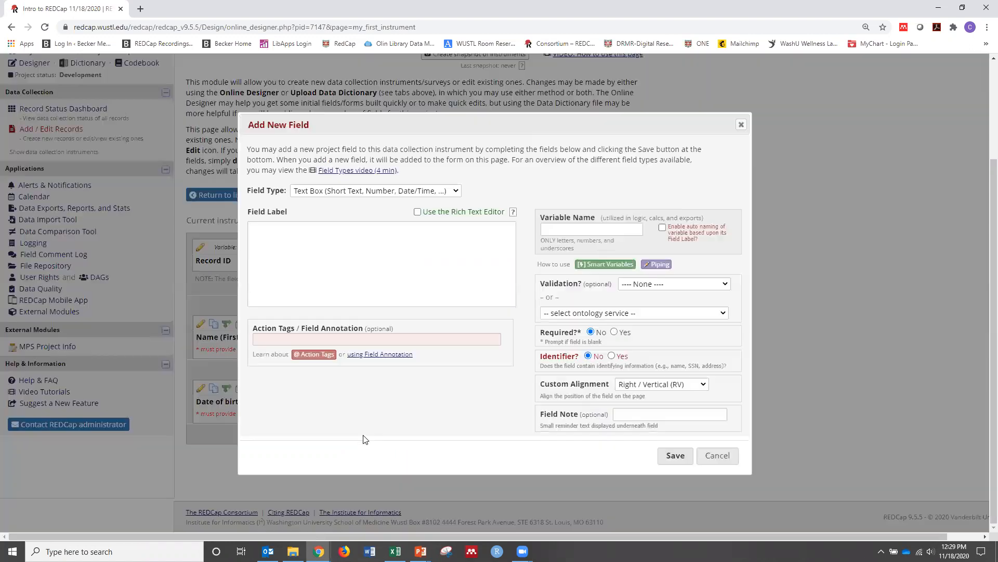
{"action": "left_click", "coordinate": [364, 194]}
{"action": "left_click", "coordinate": [335, 227]}
{"action": "left_click", "coordinate": [338, 230]}
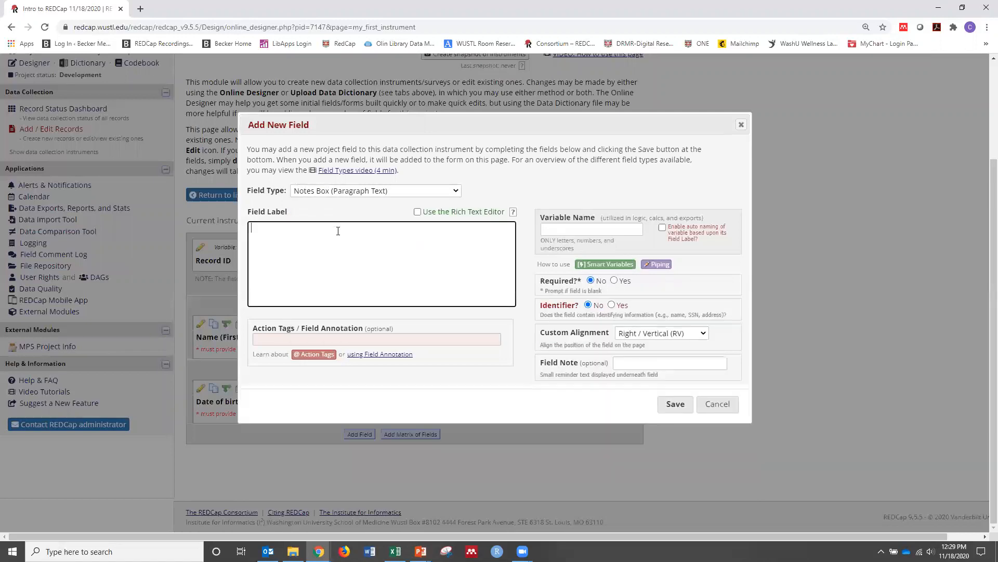
{"action": "type", "text": "Address"}
Give the Address field the variable name "address", mark it as required and an identifier, and save it
{"action": "left_click", "coordinate": [574, 230]}
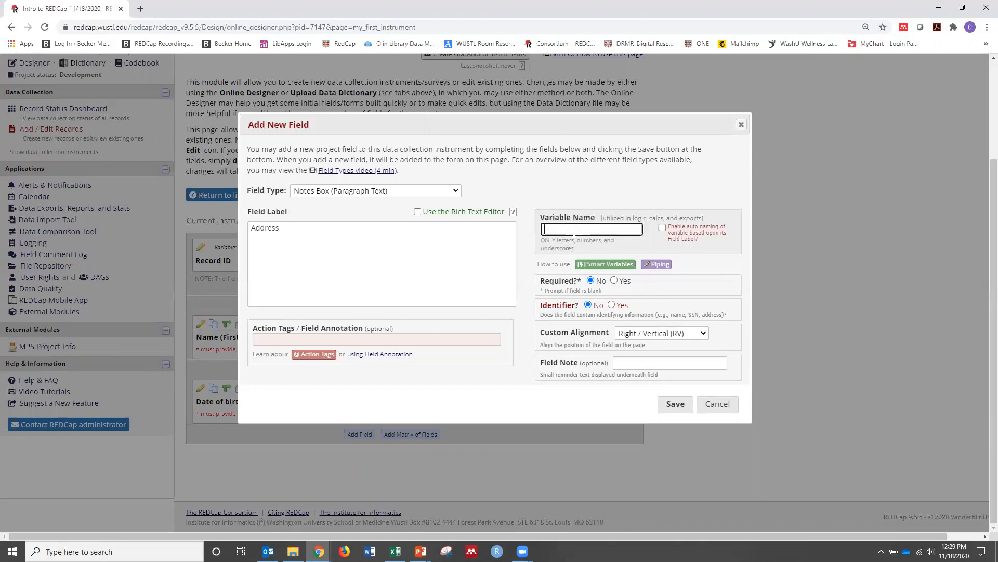
{"action": "type", "text": "address"}
{"action": "left_click", "coordinate": [614, 281]}
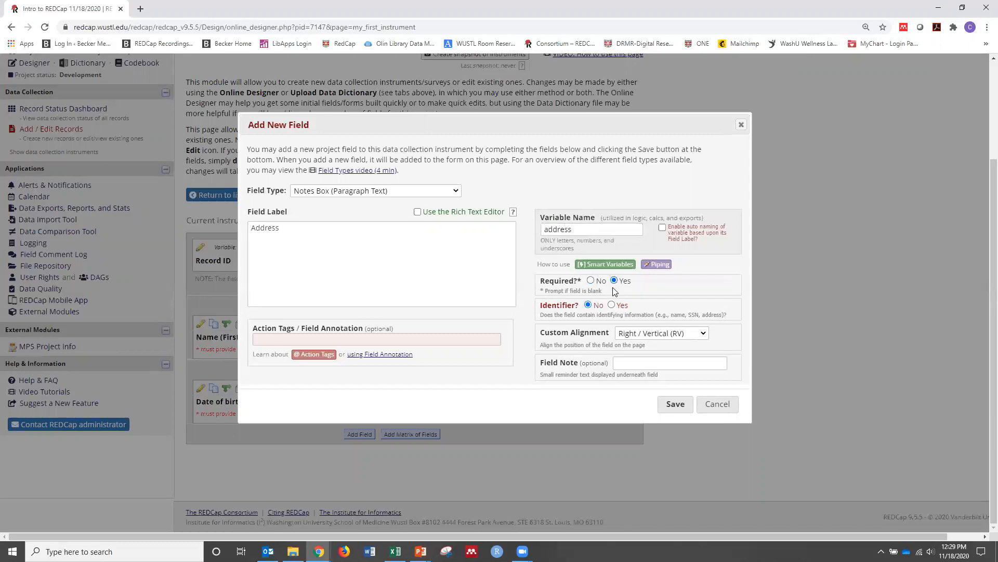
{"action": "left_click", "coordinate": [612, 306]}
{"action": "left_click", "coordinate": [676, 405]}
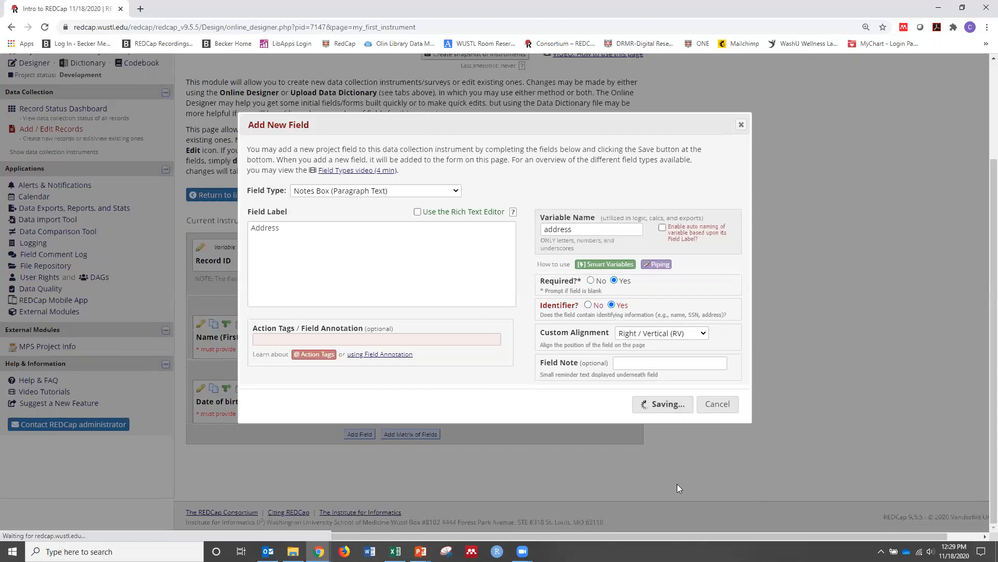
Try out the Address notes box with the two lines "Street" and "City, State Zip", and clear the entered text
{"action": "scroll", "coordinate": [676, 486], "scroll_direction": "down", "scroll_amount": 3}
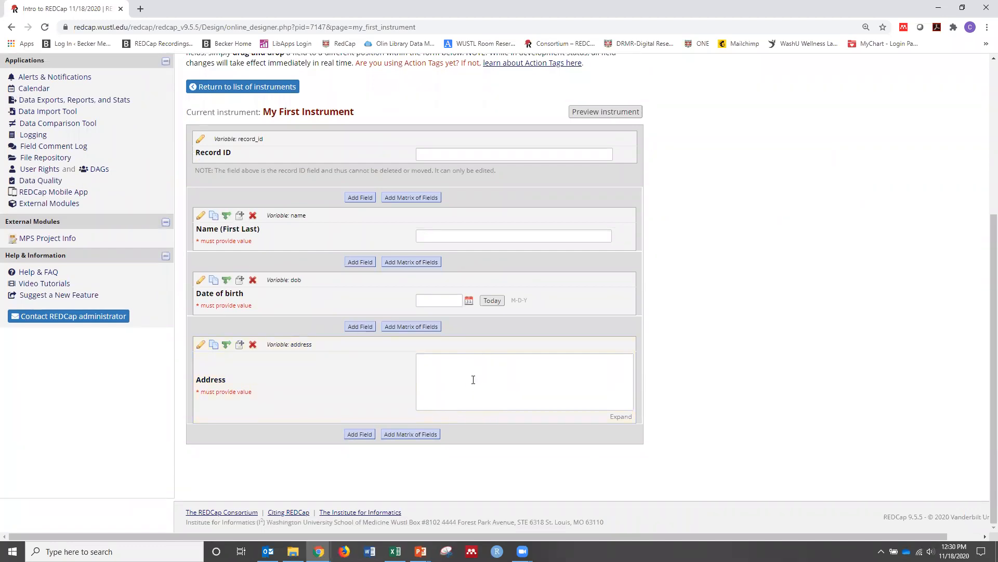
{"action": "left_click", "coordinate": [440, 235]}
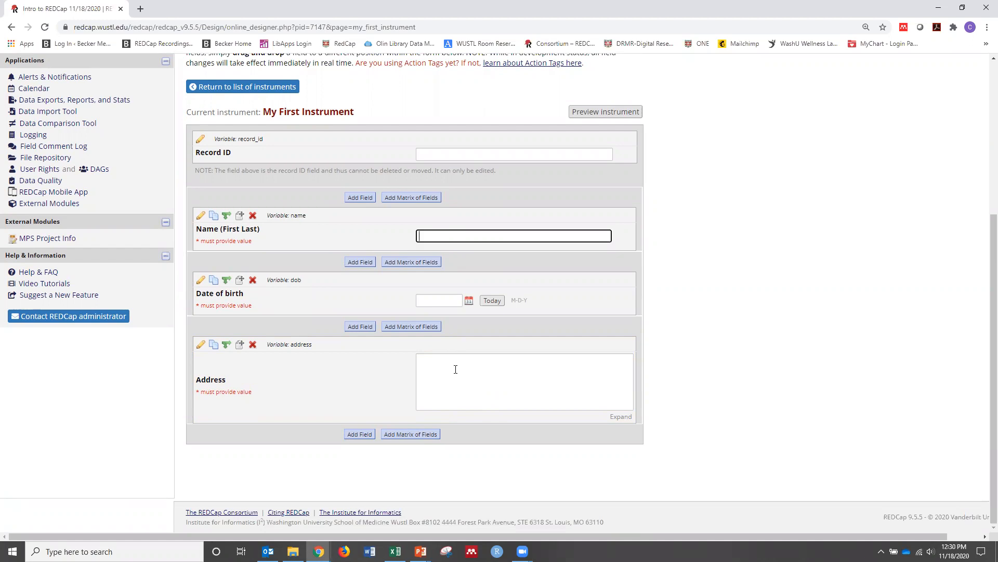
{"action": "left_click", "coordinate": [440, 360]}
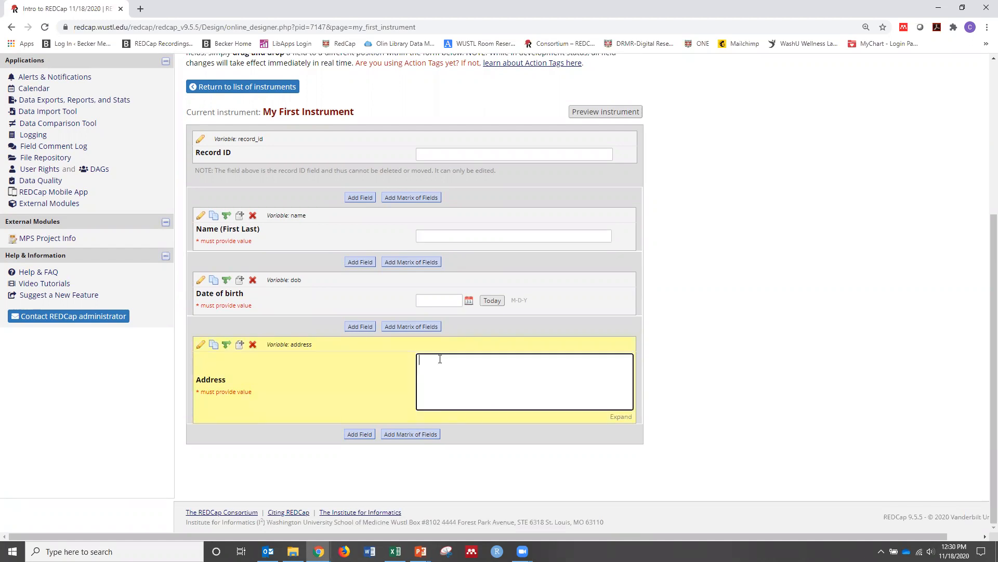
{"action": "type", "text": "Ste"}
{"action": "key", "text": "BackSpace"}
{"action": "type", "text": "reet "}
{"action": "type", "text": "City, Stat"}
{"action": "type", "text": "e Z"}
{"action": "key", "text": "ctrl+a"}
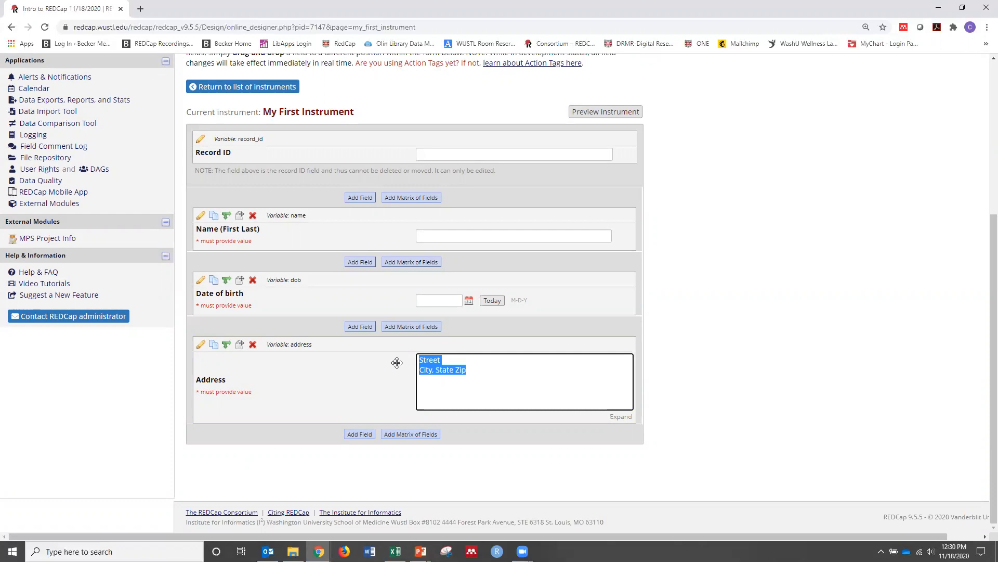
{"action": "key", "text": "BackSpace"}
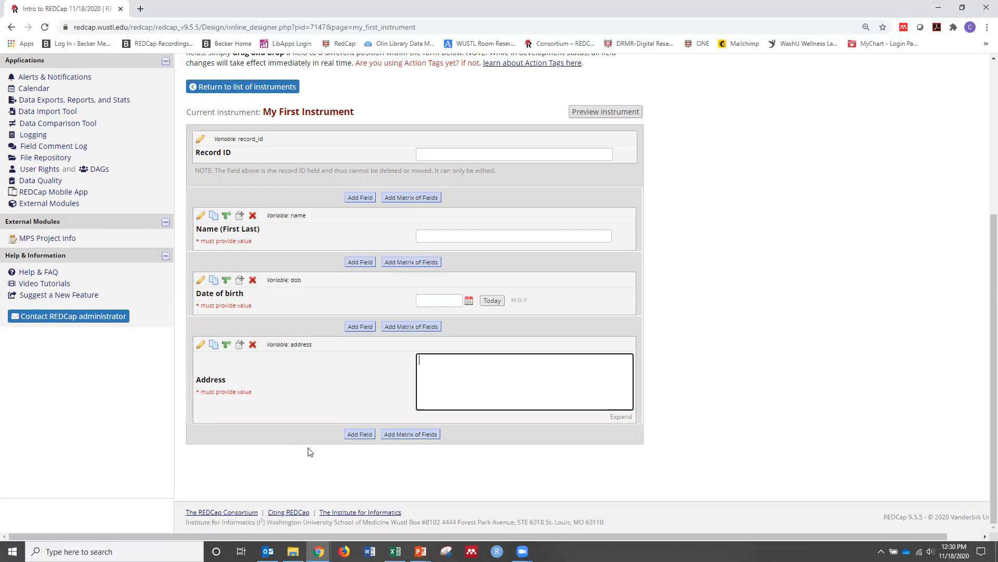
Add a Text Box field below Address with the label "Phone Number" and the variable name "phone_number"
{"action": "left_click", "coordinate": [358, 434]}
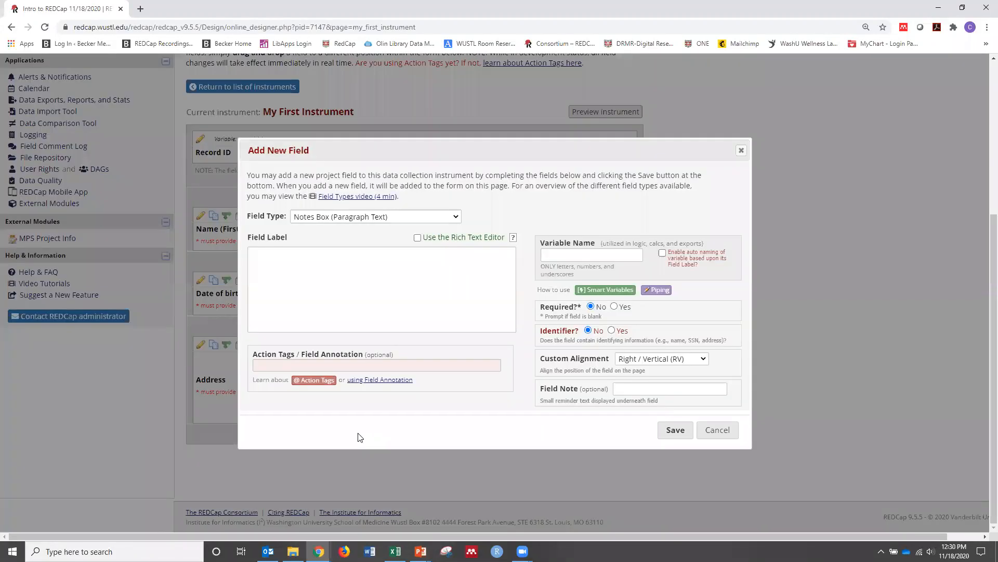
{"action": "left_click", "coordinate": [398, 217]}
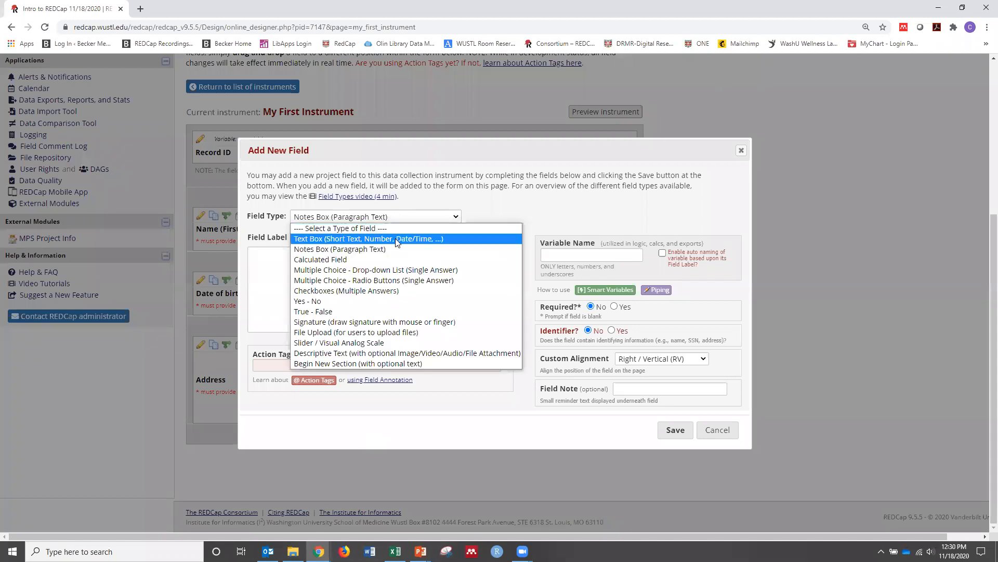
{"action": "left_click", "coordinate": [395, 235]}
{"action": "left_click", "coordinate": [364, 261]}
{"action": "type", "text": "P"}
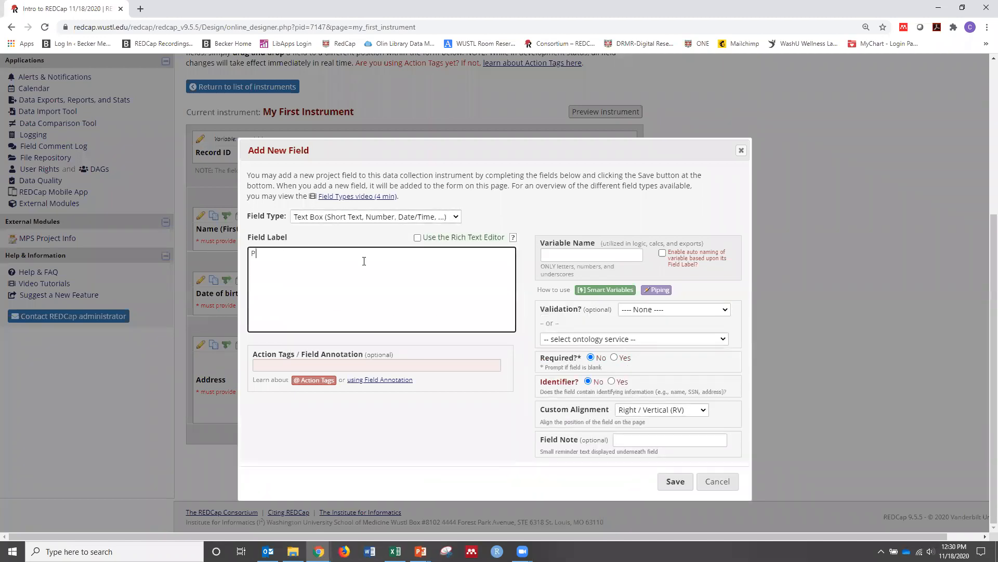
{"action": "type", "text": "hone Number"}
{"action": "left_click", "coordinate": [576, 256]}
{"action": "type", "text": "phone number"}
Validate the Phone Number field as Phone (North America), make it required and an identifier, and save it
{"action": "left_click", "coordinate": [684, 311]}
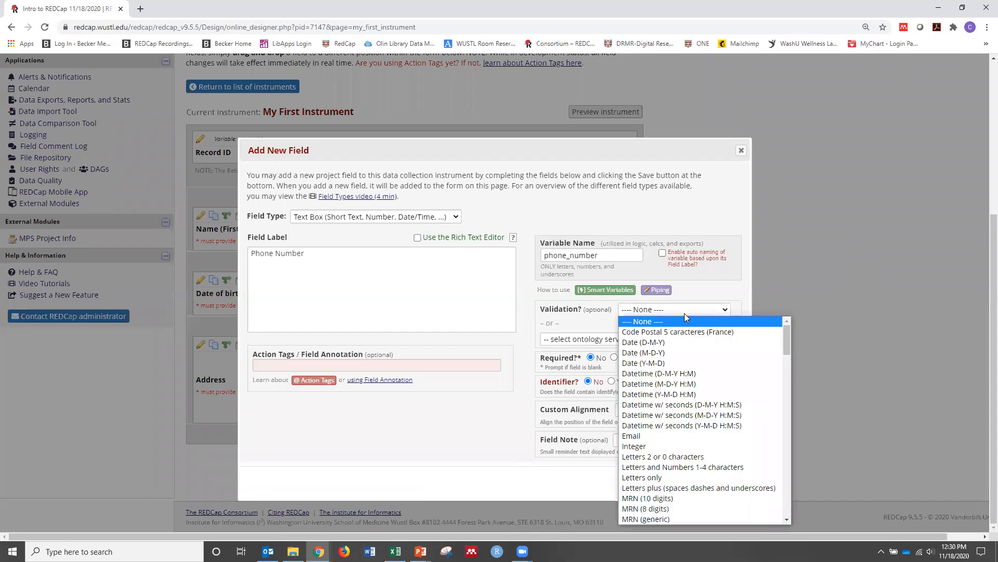
{"action": "scroll", "coordinate": [686, 400], "scroll_direction": "down", "scroll_amount": 5}
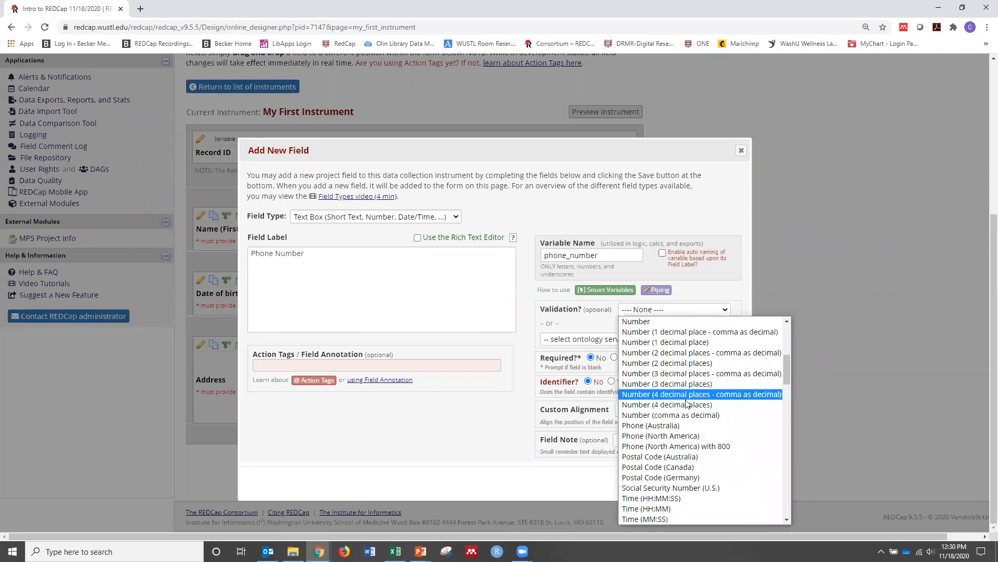
{"action": "left_click", "coordinate": [690, 436]}
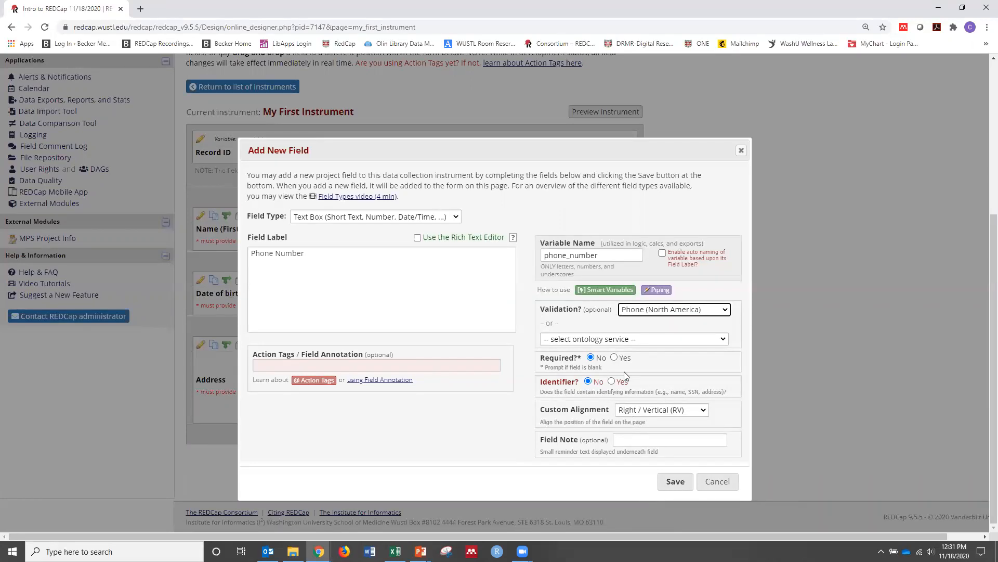
{"action": "left_click", "coordinate": [614, 357]}
{"action": "left_click", "coordinate": [611, 381]}
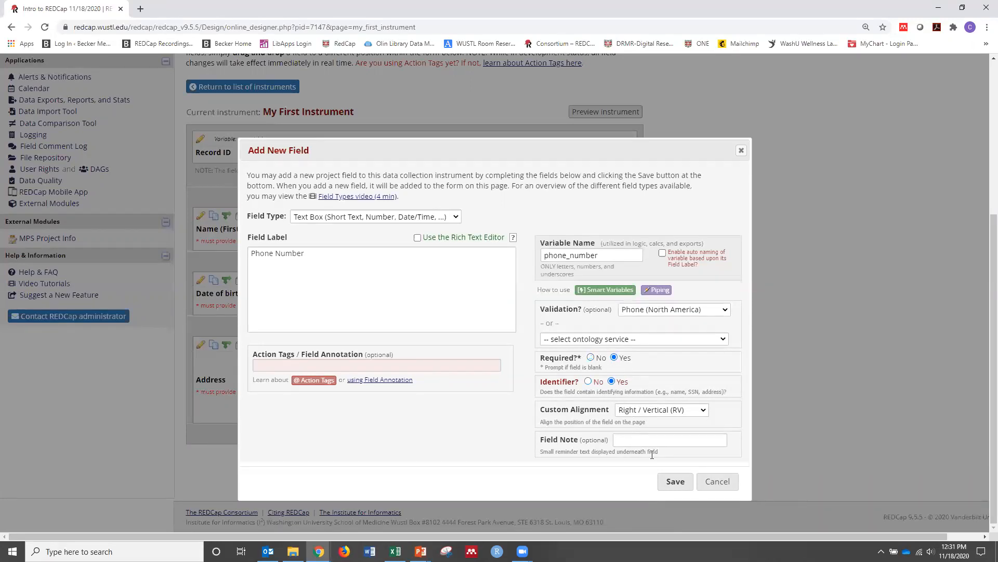
{"action": "left_click", "coordinate": [675, 482]}
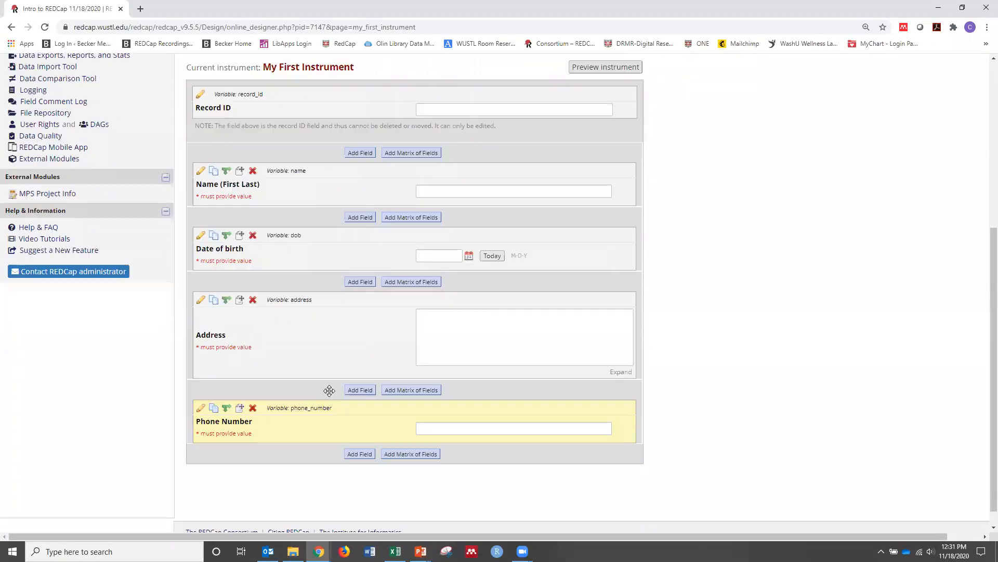
Add a Text Box field below Phone Number with the label "Email" and the variable name "email"
{"action": "scroll", "coordinate": [329, 390], "scroll_direction": "down", "scroll_amount": 1}
{"action": "left_click", "coordinate": [369, 437]}
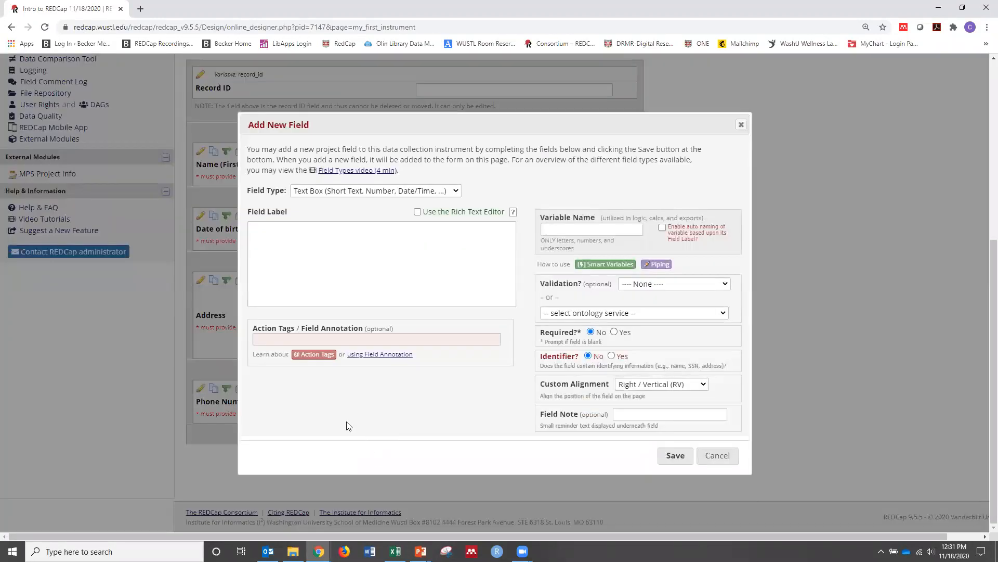
{"action": "left_click", "coordinate": [369, 248]}
{"action": "type", "text": "Emal"}
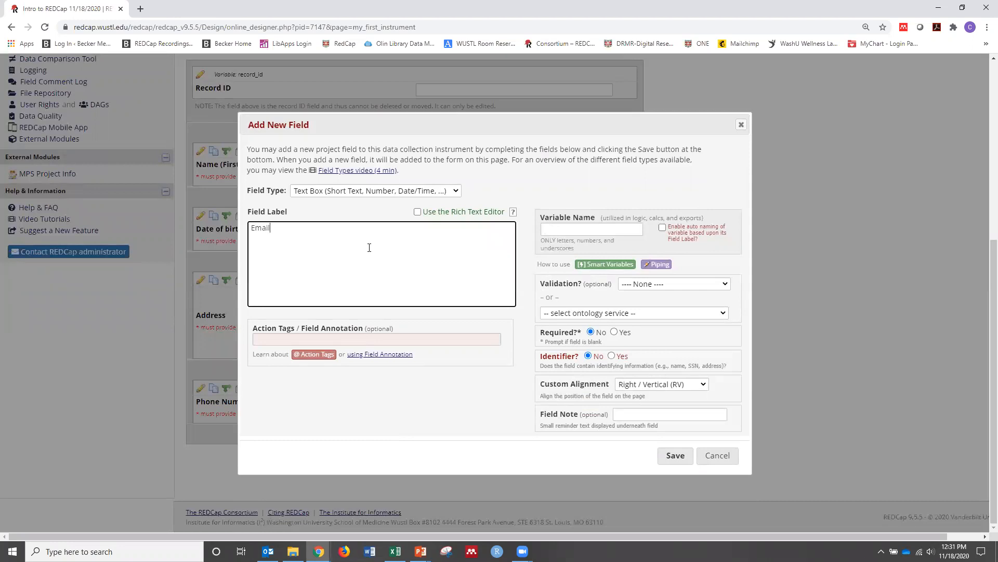
{"action": "left_click", "coordinate": [593, 233]}
{"action": "type", "text": "email"}
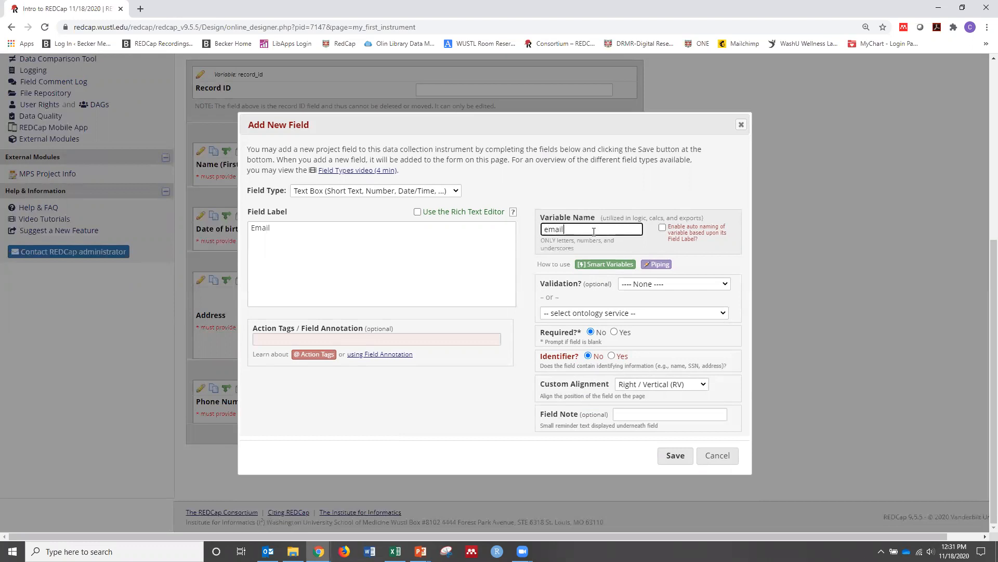
Validate the Email field as Email, make it required and an identifier, and save it
{"action": "left_click", "coordinate": [679, 284]}
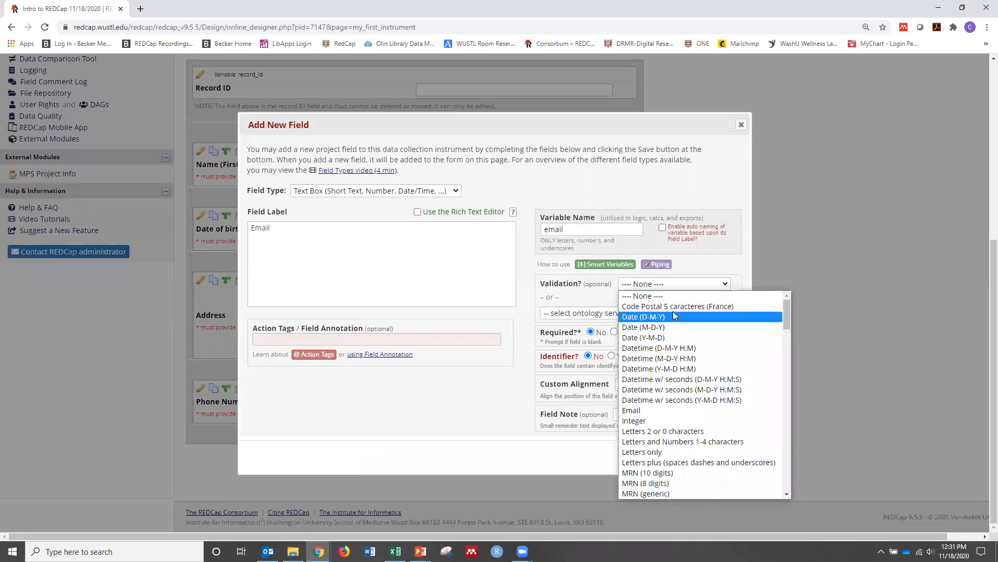
{"action": "left_click", "coordinate": [666, 411]}
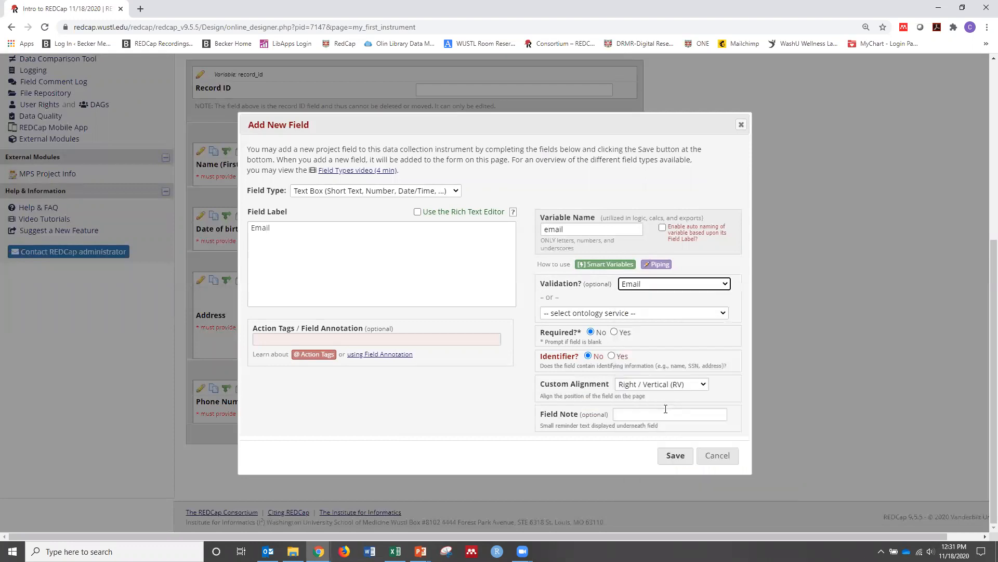
{"action": "left_click", "coordinate": [614, 332]}
{"action": "left_click", "coordinate": [611, 356]}
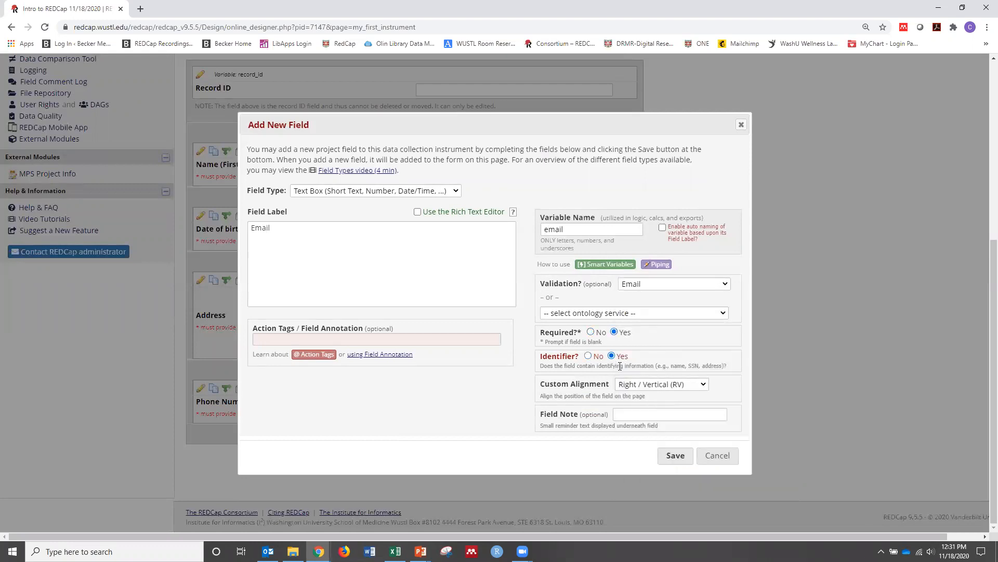
{"action": "left_click", "coordinate": [677, 458]}
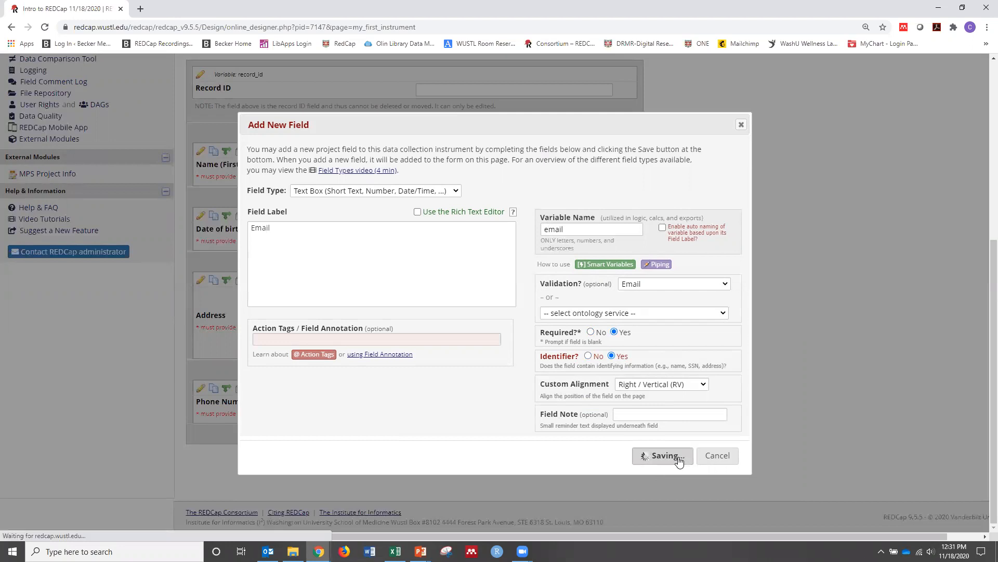
Add and save a Text Box field below Email with the label "Height", variable name "height" and Number validation
{"action": "scroll", "coordinate": [665, 433], "scroll_direction": "down", "scroll_amount": 1}
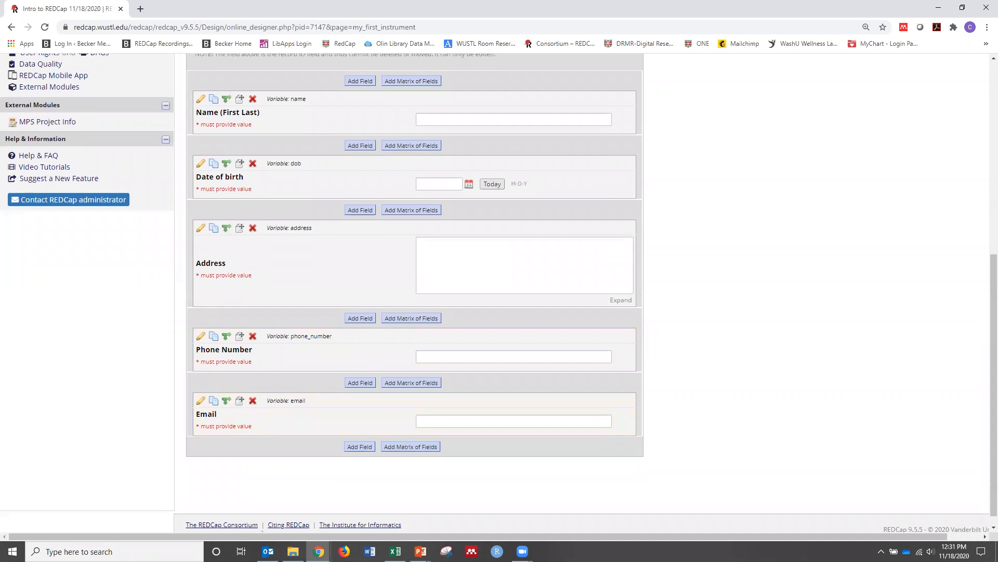
{"action": "left_click", "coordinate": [359, 446]}
{"action": "left_click", "coordinate": [322, 249]}
{"action": "type", "text": "Height"}
{"action": "left_click", "coordinate": [570, 229]}
{"action": "type", "text": "height"}
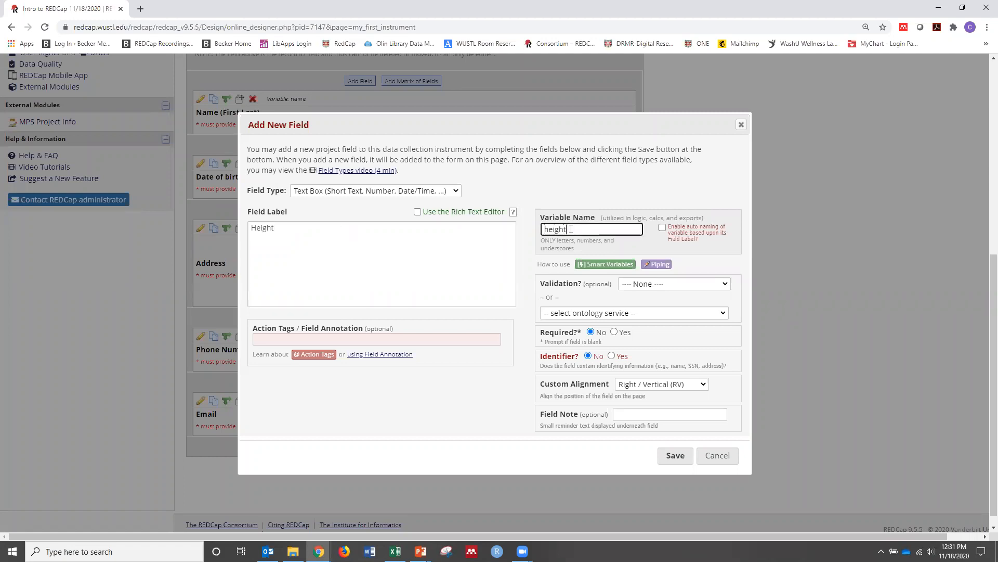
{"action": "left_click", "coordinate": [675, 284]}
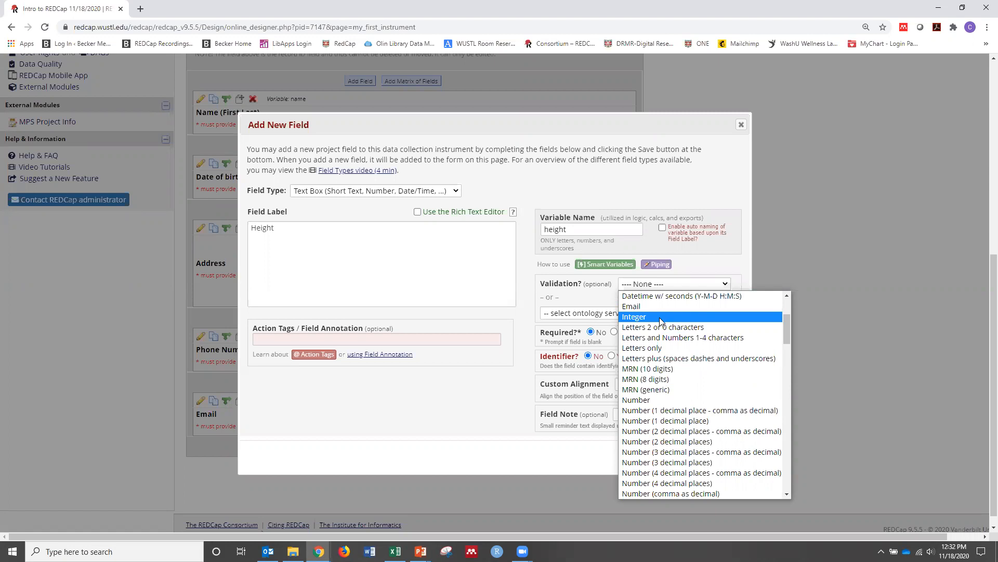
{"action": "left_click", "coordinate": [648, 400]}
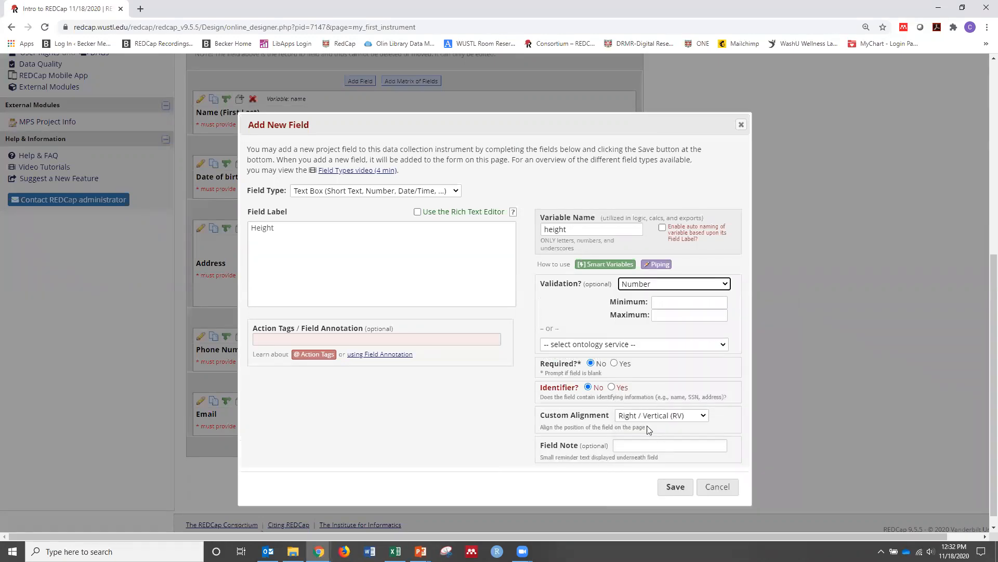
{"action": "left_click", "coordinate": [675, 487]}
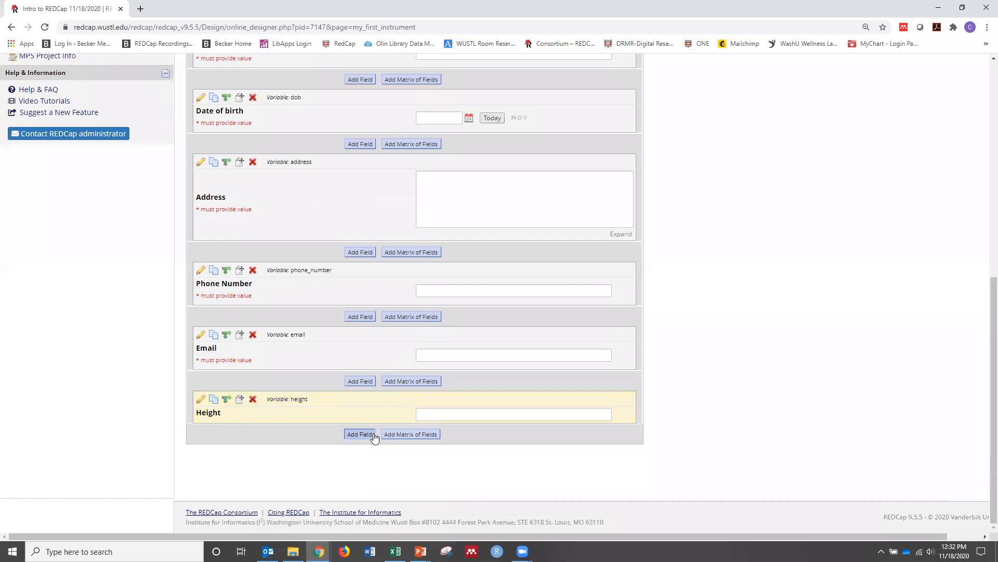
Add a Text Box field below Height with the label "Weight" and variable name "weight", choose its validation, and save it
{"action": "left_click", "coordinate": [364, 434]}
{"action": "type", "text": "W"}
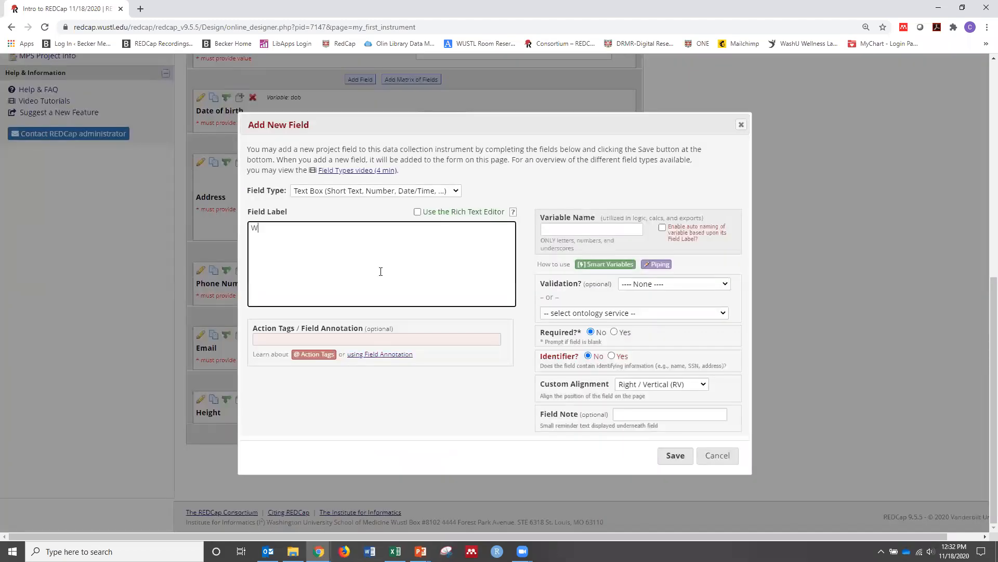
{"action": "type", "text": "eight"}
{"action": "left_click", "coordinate": [552, 227]}
{"action": "type", "text": "weight"}
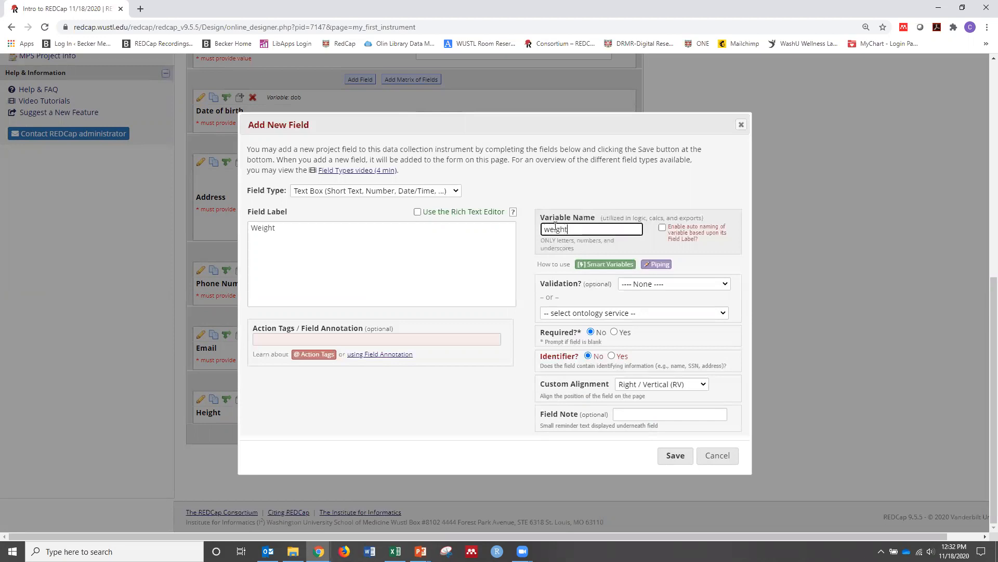
{"action": "left_click", "coordinate": [651, 286]}
{"action": "scroll", "coordinate": [661, 432], "scroll_direction": "down", "scroll_amount": 1}
{"action": "scroll", "coordinate": [662, 431], "scroll_direction": "down", "scroll_amount": 3}
{"action": "left_click", "coordinate": [664, 406]}
{"action": "left_click", "coordinate": [677, 488]}
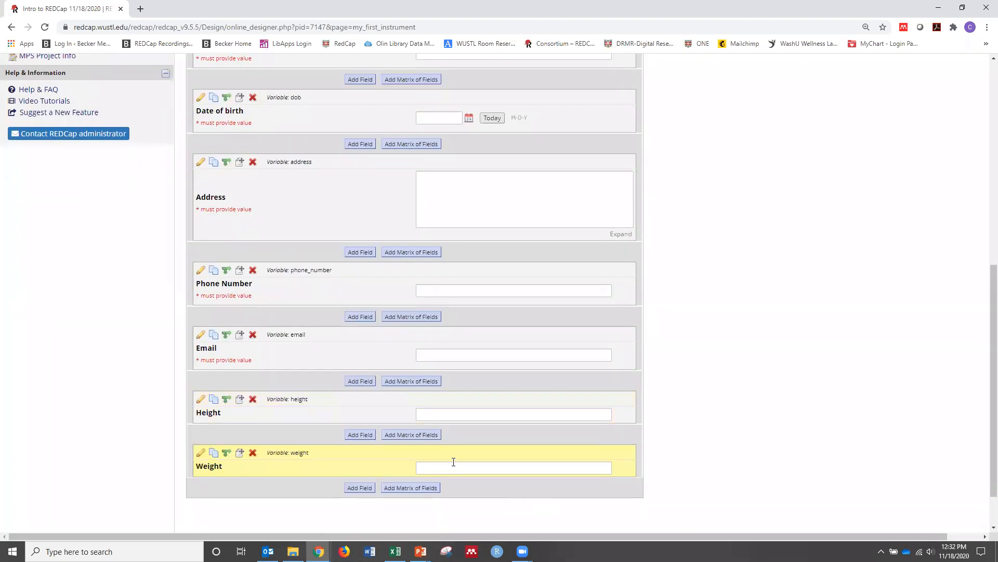
Add a Calculated Field below Weight with the label "Body Mass Index" and the variable name "bmi"
{"action": "left_click", "coordinate": [359, 434]}
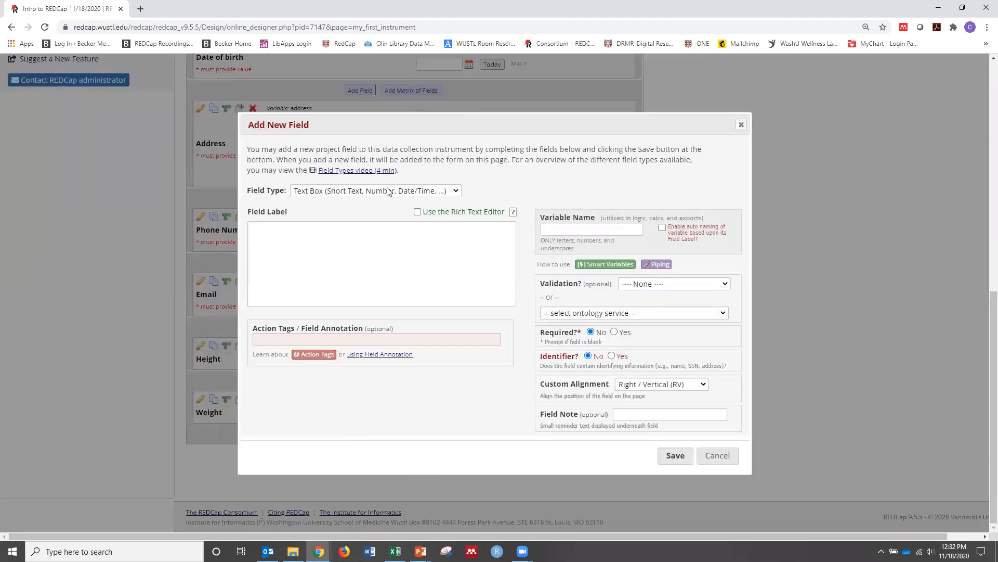
{"action": "left_click", "coordinate": [387, 190]}
{"action": "left_click", "coordinate": [377, 232]}
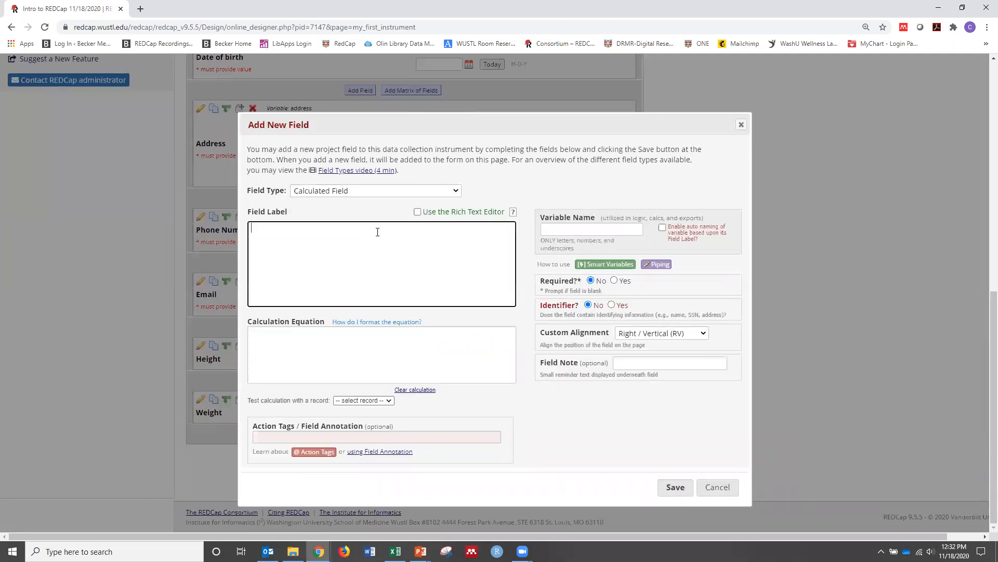
{"action": "type", "text": "Body Mass Index"}
{"action": "left_click", "coordinate": [556, 230]}
{"action": "type", "text": "bmi"}
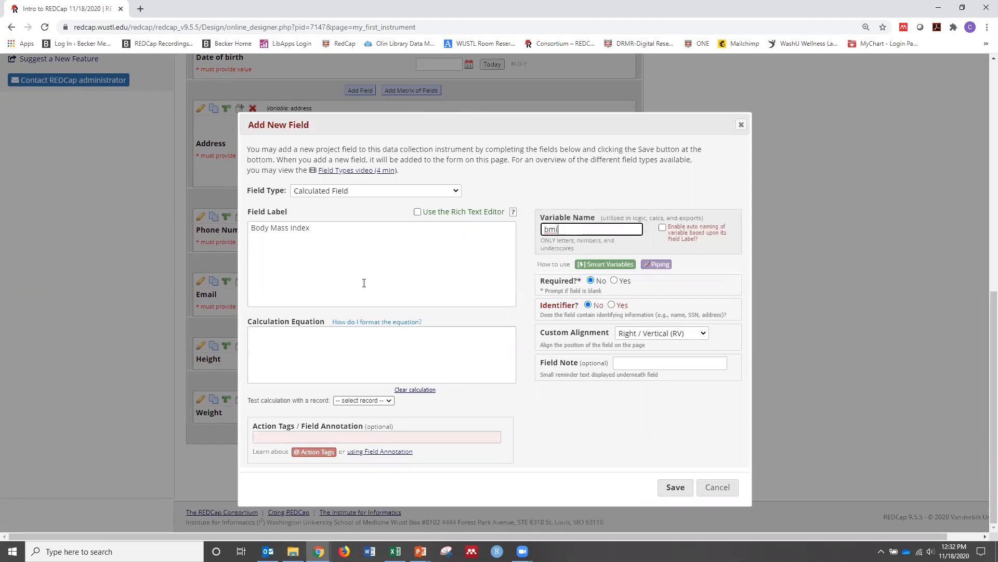
Look up the equation format help and copy the example BMI equation for pounds and inches, ([weight]/([height]*[height]))*703
{"action": "left_click", "coordinate": [327, 338]}
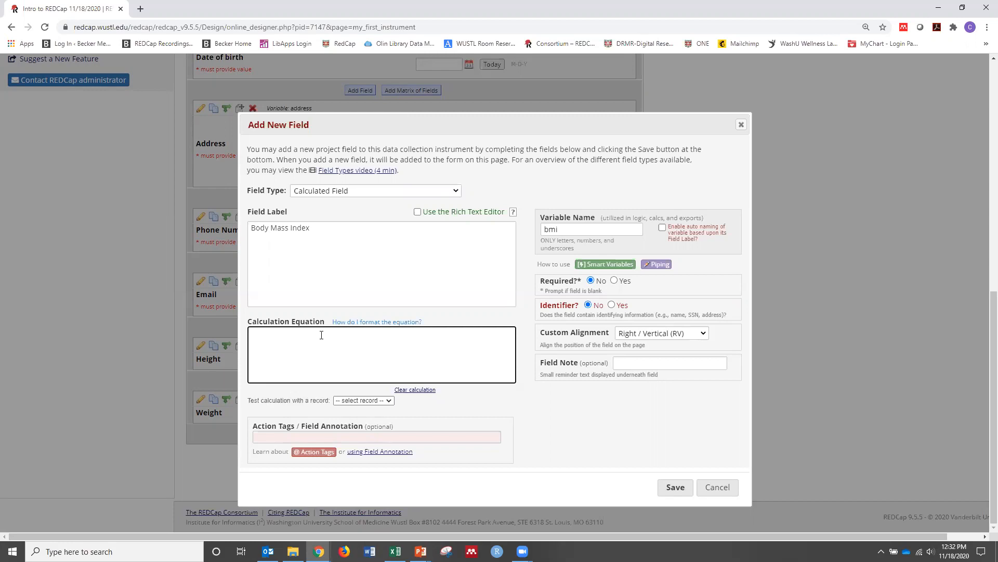
{"action": "left_click", "coordinate": [372, 323]}
{"action": "scroll", "coordinate": [218, 223], "scroll_direction": "down", "scroll_amount": 3}
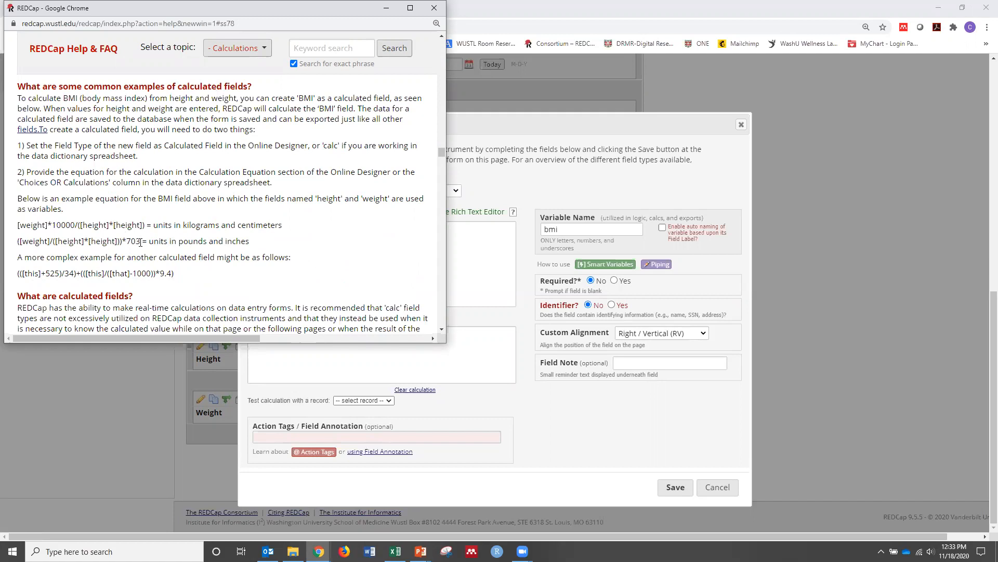
{"action": "left_click_drag", "start_coordinate": [140, 242], "coordinate": [26, 241]}
{"action": "right_click", "coordinate": [25, 241]}
{"action": "left_click", "coordinate": [38, 249]}
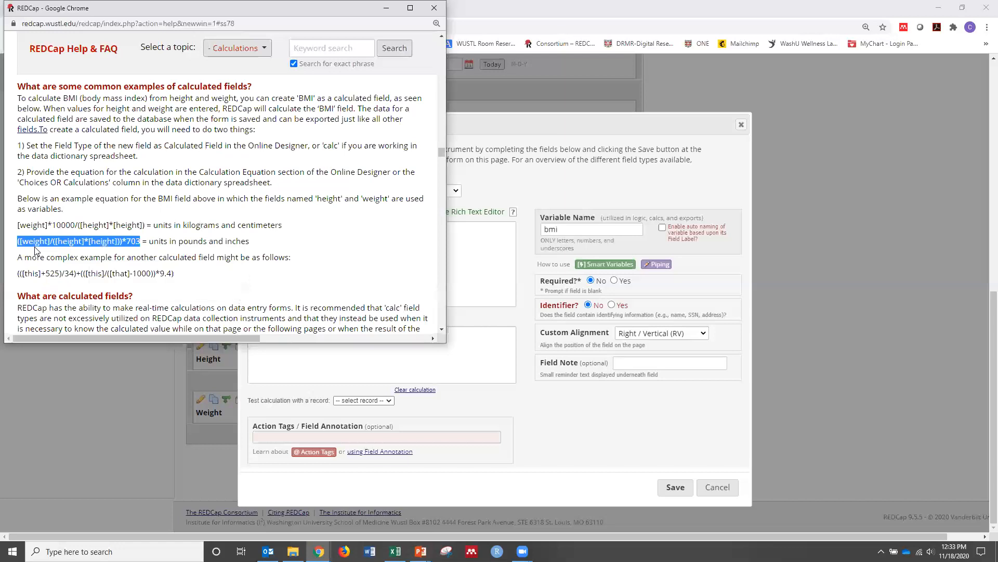
Paste the copied pounds-and-inches BMI equation, ([weight]/([height]*[height]))*703, as the Body Mass Index calculation and save the field
{"action": "left_click", "coordinate": [434, 7]}
{"action": "left_click", "coordinate": [314, 344]}
{"action": "right_click", "coordinate": [312, 340]}
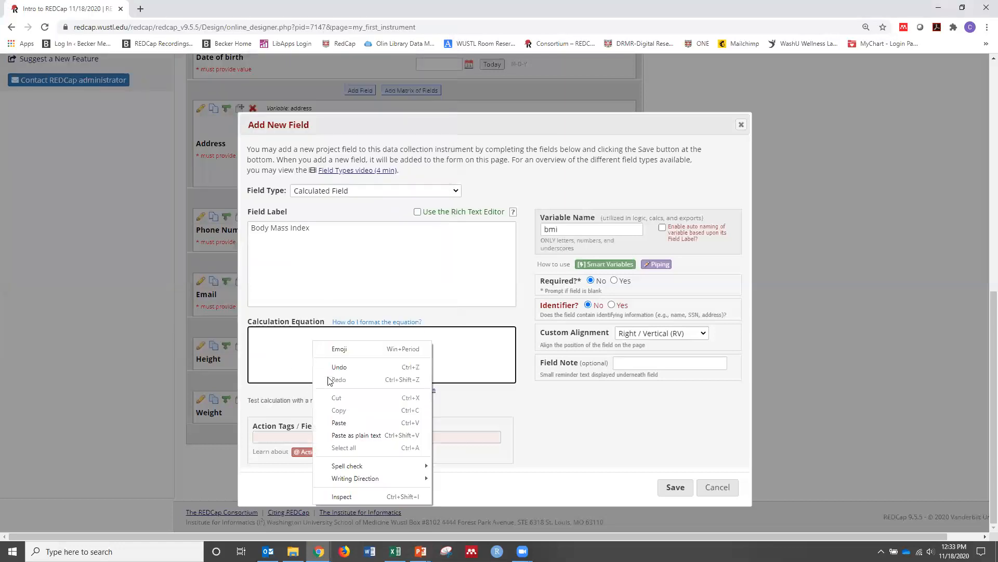
{"action": "left_click", "coordinate": [336, 423]}
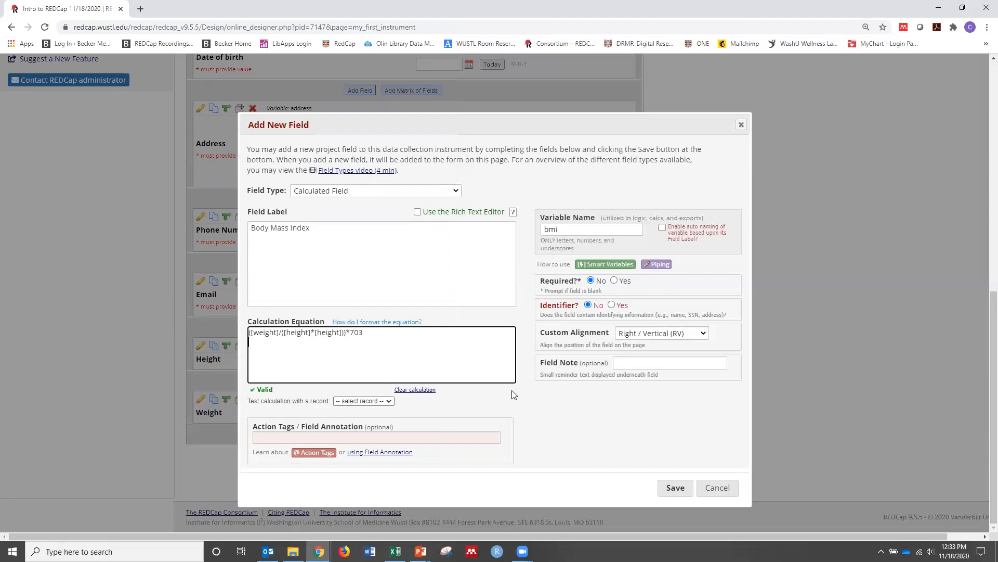
{"action": "left_click", "coordinate": [676, 488]}
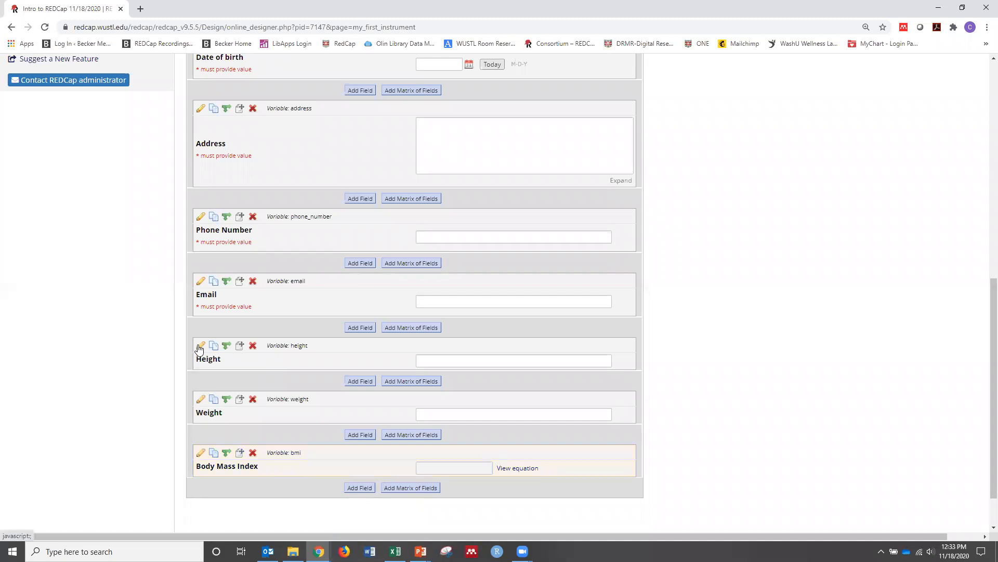
Change the Height field's label to "Height (inches)" and save it
{"action": "left_click", "coordinate": [200, 347]}
{"action": "left_click", "coordinate": [337, 210]}
{"action": "type", "text": "(inches)"}
{"action": "left_click", "coordinate": [675, 471]}
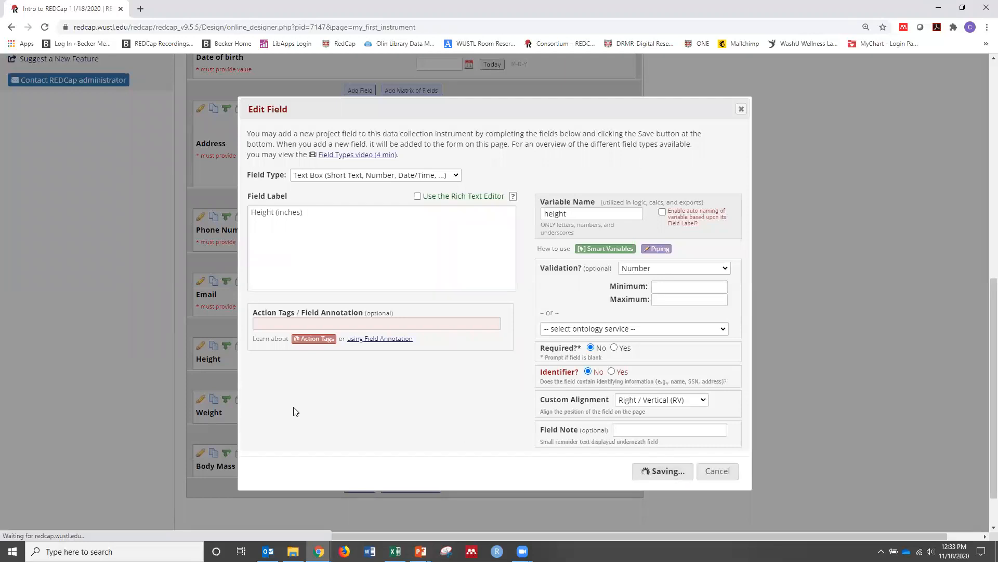
Change the Weight field's label to "Weight (weight)" and save it
{"action": "left_click", "coordinate": [201, 400]}
{"action": "left_click", "coordinate": [314, 231]}
{"action": "type", "text": "(weight"}
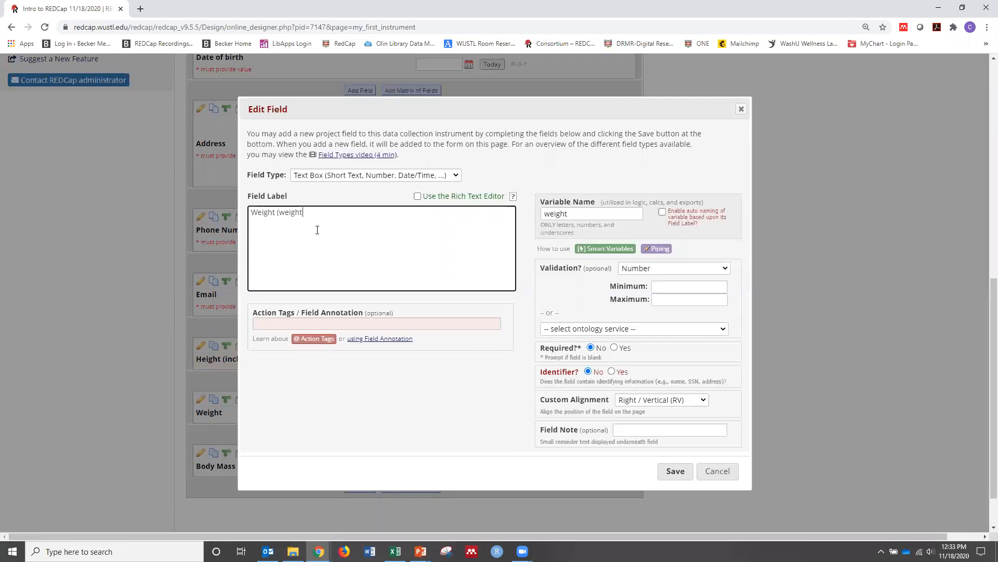
{"action": "type", "text": ")"}
{"action": "left_click", "coordinate": [675, 471]}
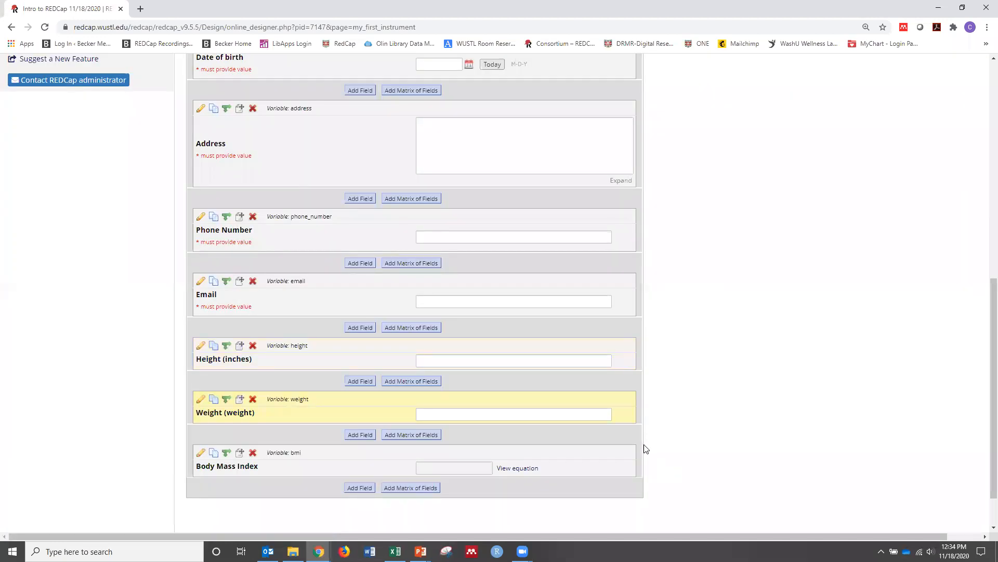
Add a Multiple Choice - Drop-down List field below Body Mass Index with the label "Gender" and variable name "gender"
{"action": "scroll", "coordinate": [646, 448], "scroll_direction": "down", "scroll_amount": 1}
{"action": "left_click", "coordinate": [359, 434]}
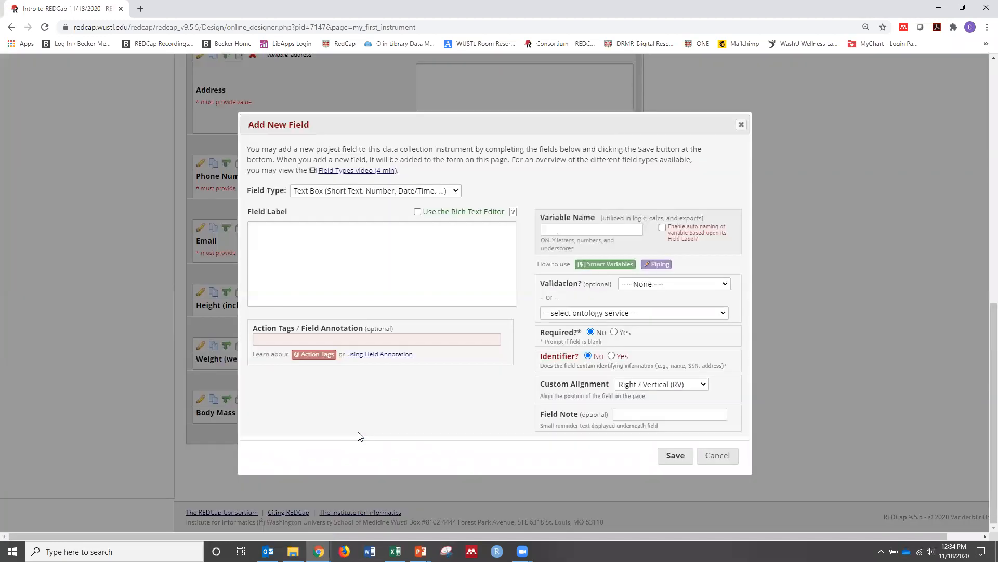
{"action": "left_click", "coordinate": [391, 193]}
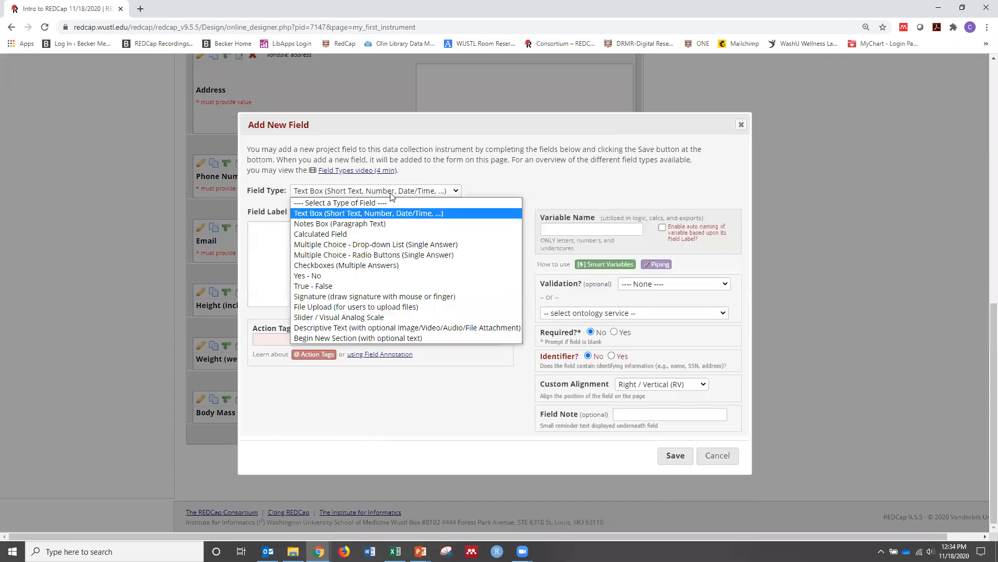
{"action": "left_click", "coordinate": [379, 246]}
{"action": "left_click", "coordinate": [363, 235]}
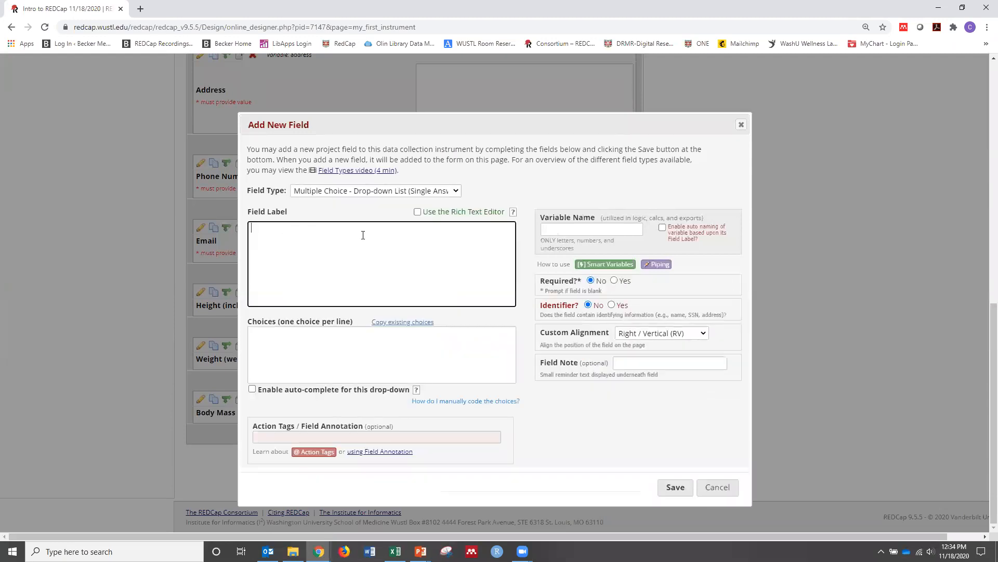
{"action": "type", "text": "Gender"}
{"action": "left_click", "coordinate": [548, 229]}
{"action": "type", "text": "gender"}
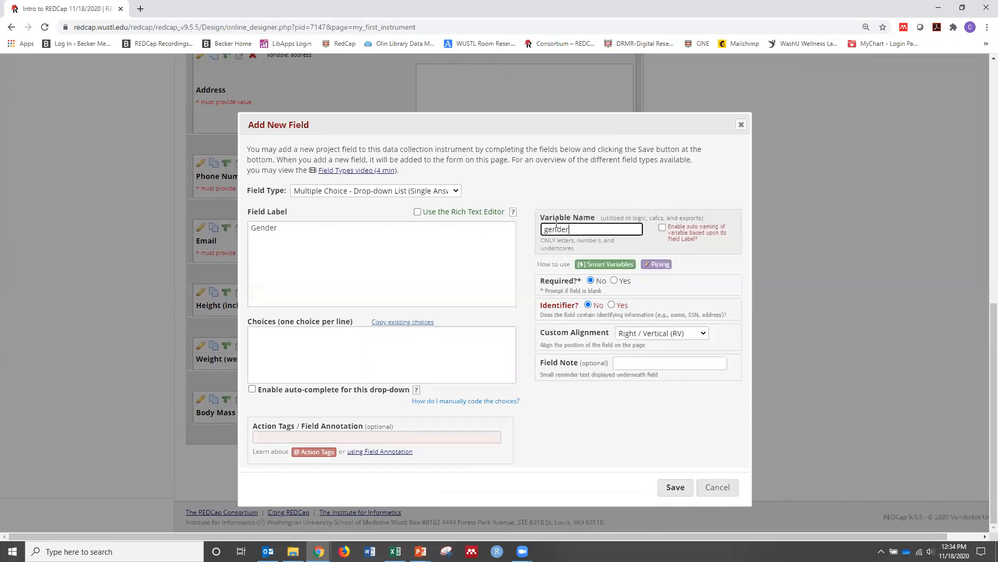
Enter the Gender choices "1, Female", "2, Male" and "3, Unknown/Not Reported", and save the field
{"action": "left_click", "coordinate": [331, 332]}
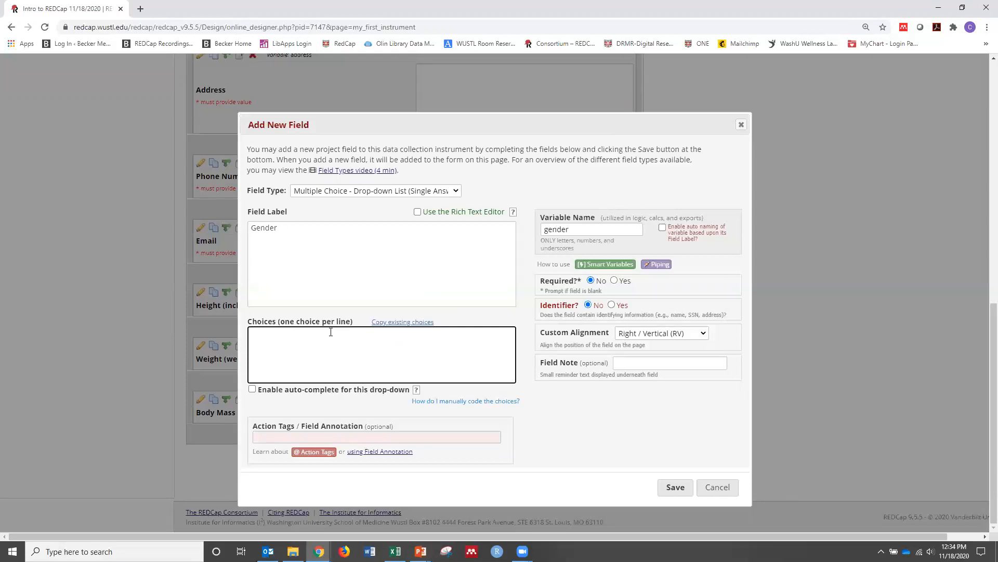
{"action": "type", "text": "1"}
{"action": "type", "text": ", Female "}
{"action": "type", "text": "2, Male"}
{"action": "key", "text": "Return"}
{"action": "type", "text": "3, Unknown/Not Repro"}
{"action": "type", "text": "te"}
{"action": "key", "text": "BackSpace"}
{"action": "key", "text": "BackSpace"}
{"action": "key", "text": "BackSpace"}
{"action": "key", "text": "BackSpace"}
{"action": "type", "text": "orted"}
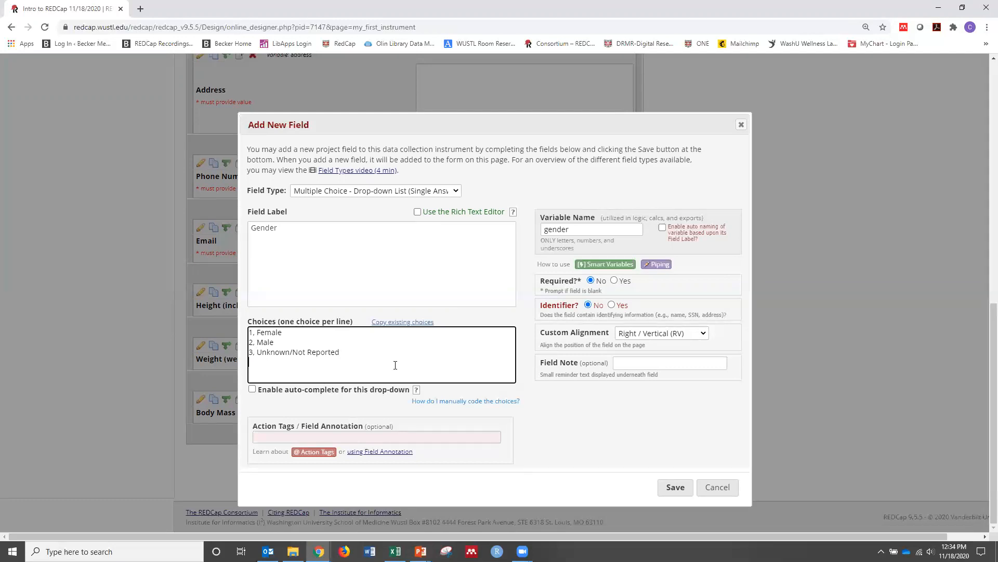
{"action": "left_click", "coordinate": [683, 486]}
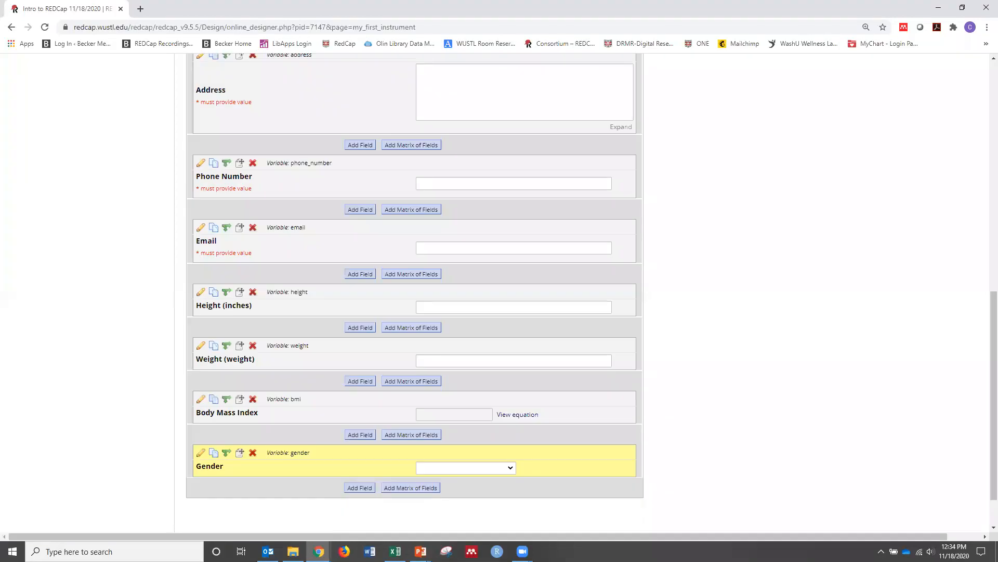
Preview the answer choices in the Gender drop-down list
{"action": "scroll", "coordinate": [514, 416], "scroll_direction": "down", "scroll_amount": 1}
{"action": "left_click", "coordinate": [512, 415]}
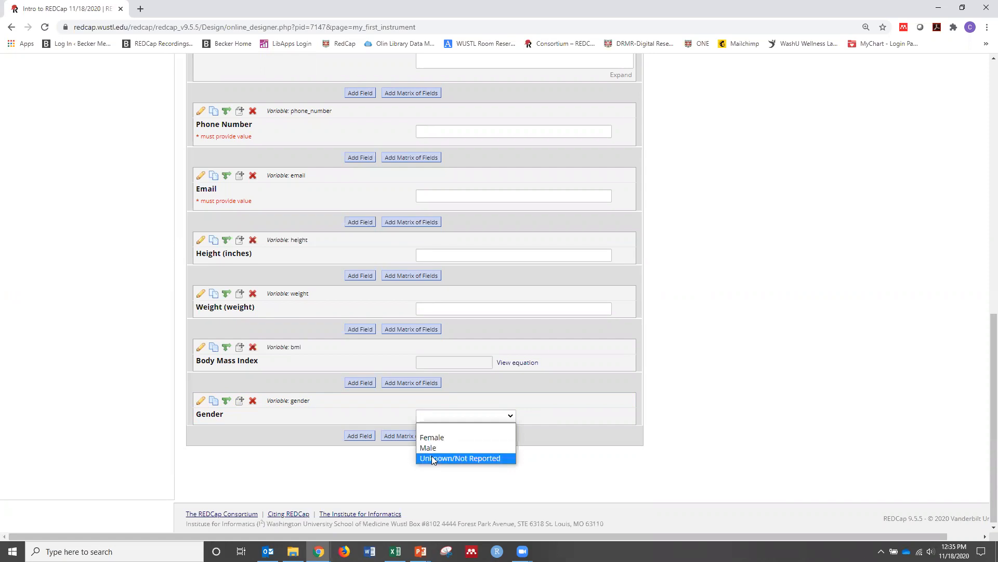
{"action": "left_click", "coordinate": [461, 416]}
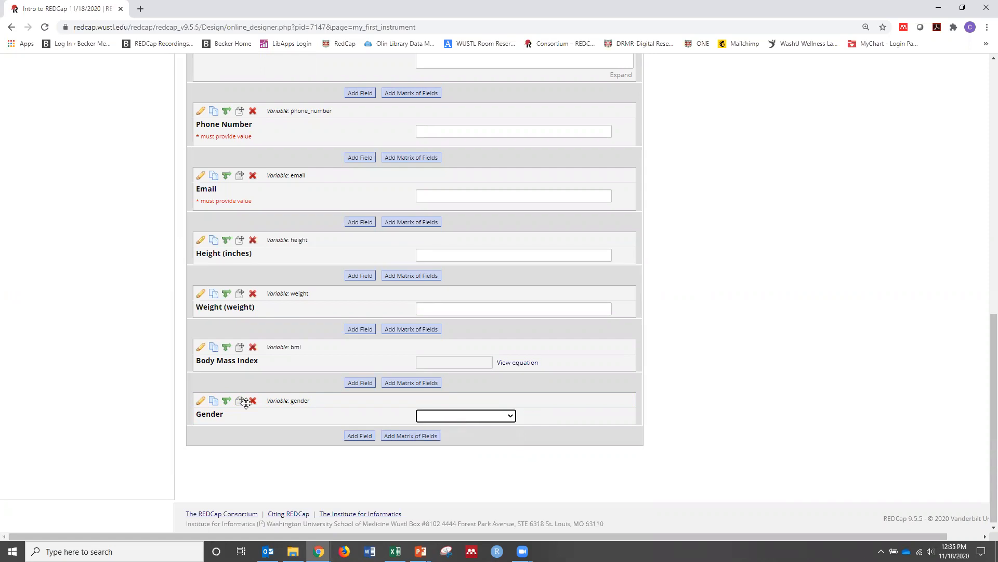
Change the Gender field's type to Multiple Choice - Radio Buttons, save it, and try selecting and resetting Unknown/Not Reported
{"action": "left_click", "coordinate": [199, 402]}
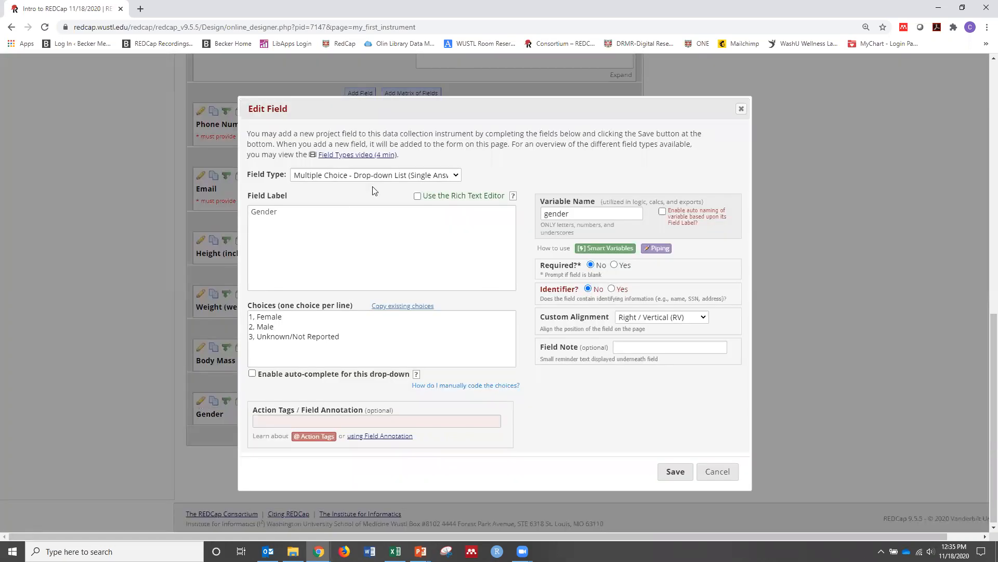
{"action": "left_click", "coordinate": [377, 176]}
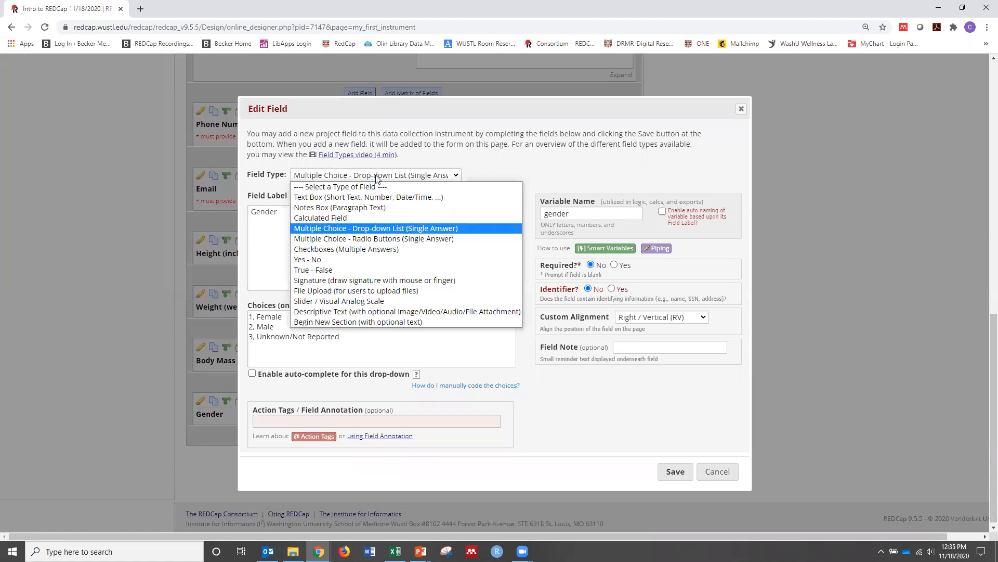
{"action": "left_click", "coordinate": [369, 238]}
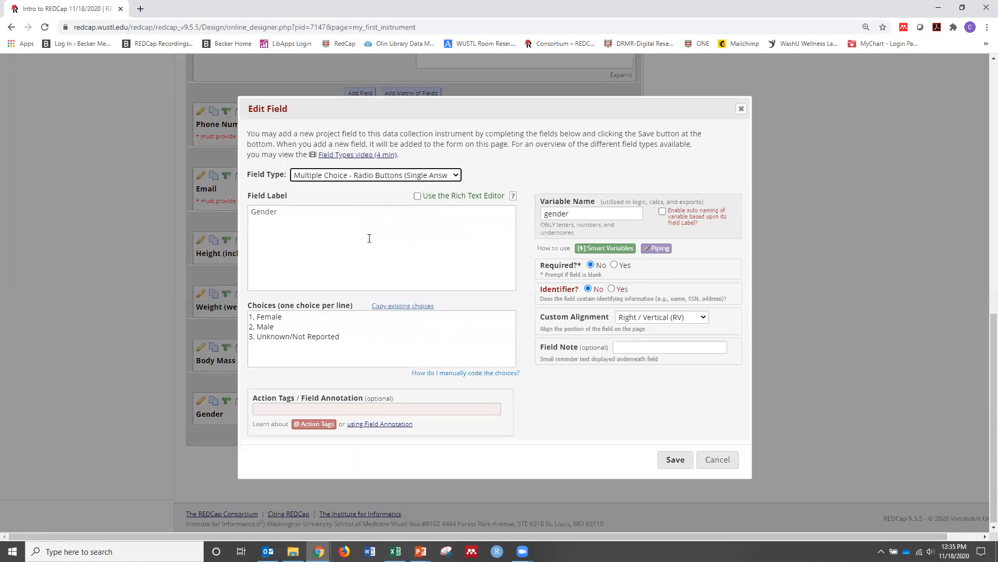
{"action": "left_click", "coordinate": [685, 465]}
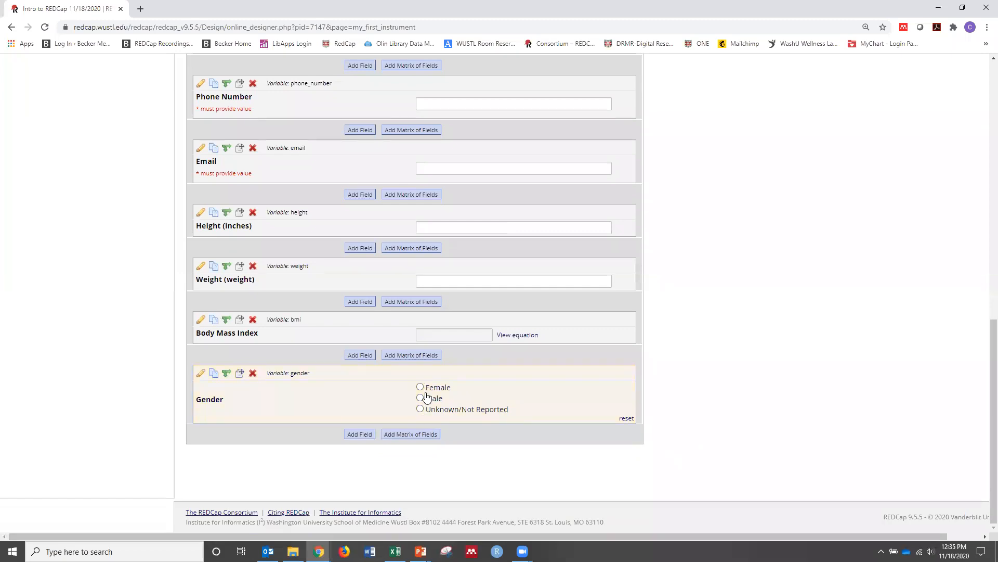
{"action": "left_click", "coordinate": [421, 409]}
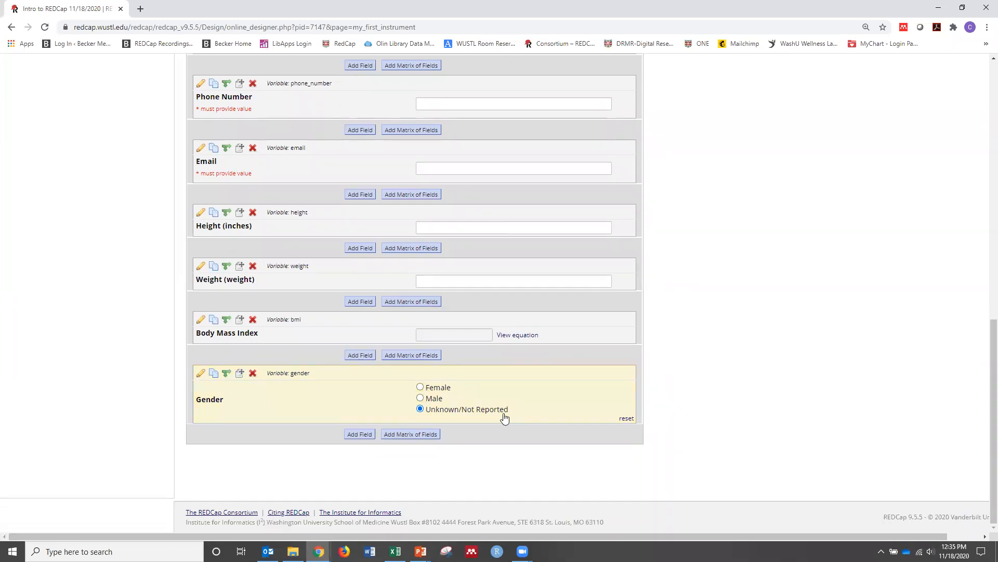
{"action": "left_click", "coordinate": [627, 419]}
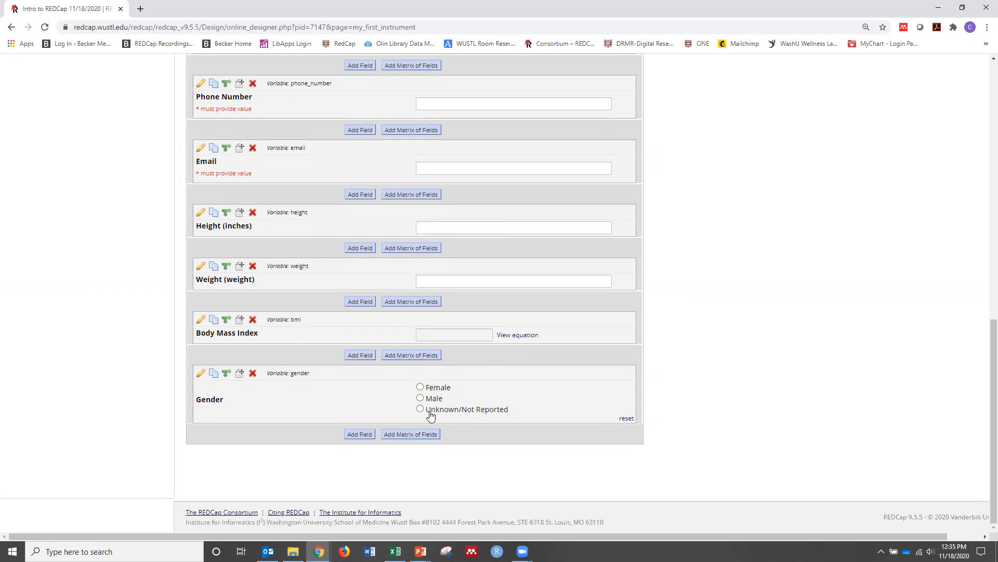
Add a Checkboxes field below Gender with the label "Medical Conditions (check all that apply)" and variable name "medical_conditions"
{"action": "left_click", "coordinate": [361, 435]}
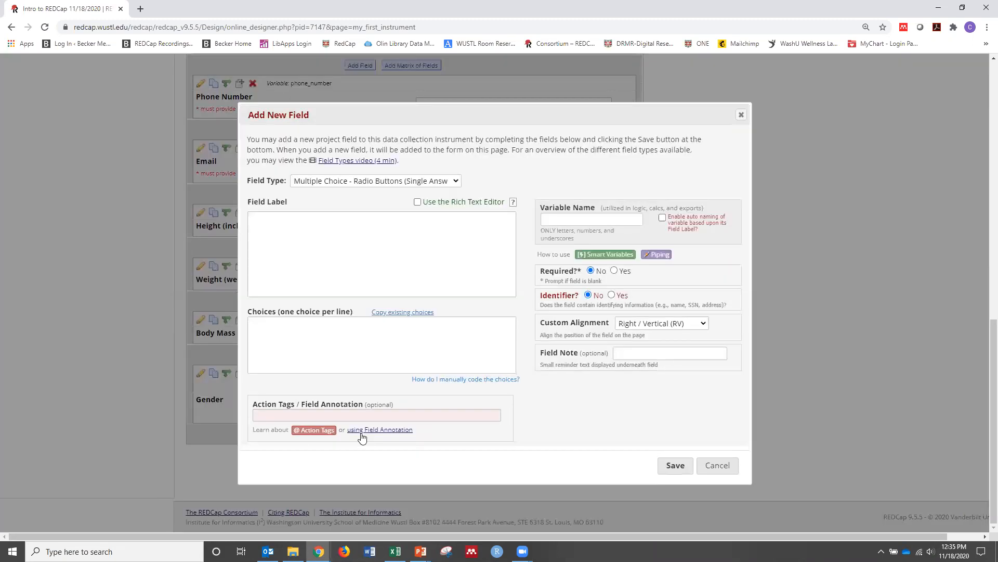
{"action": "left_click", "coordinate": [401, 181]}
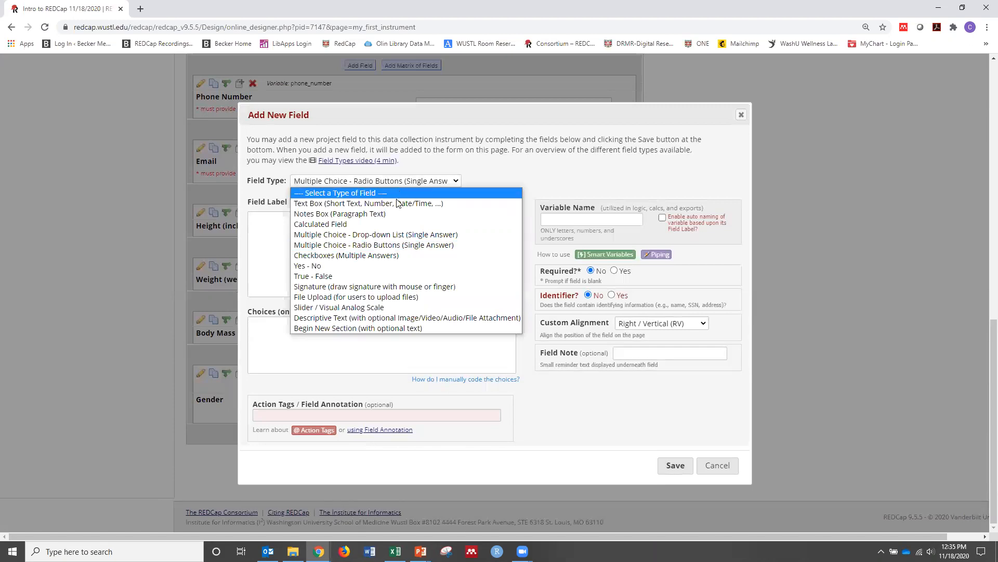
{"action": "left_click", "coordinate": [384, 254]}
{"action": "left_click", "coordinate": [311, 232]}
{"action": "type", "text": "Medical Conditions ("}
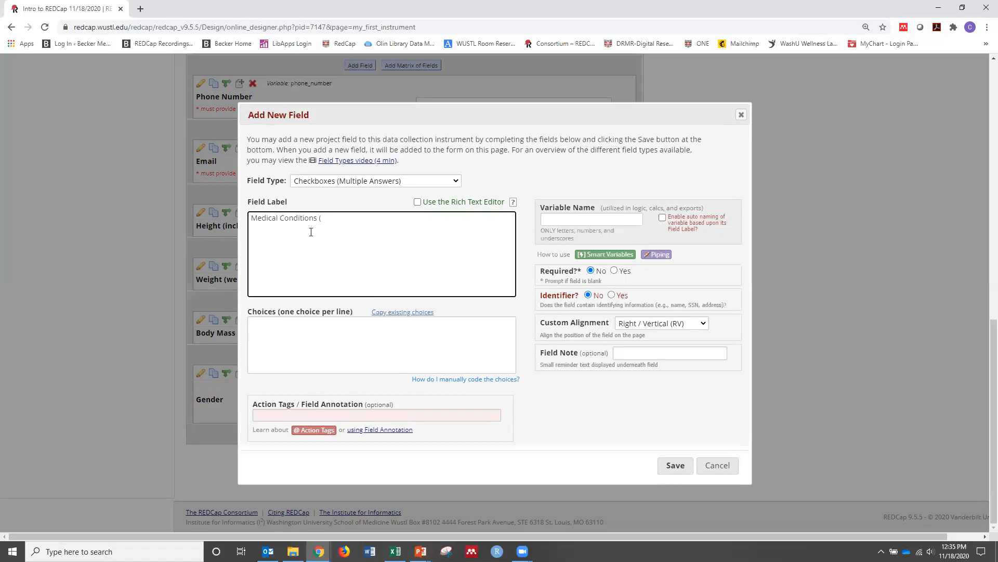
{"action": "type", "text": "check all that apply)"}
{"action": "left_click", "coordinate": [559, 220]}
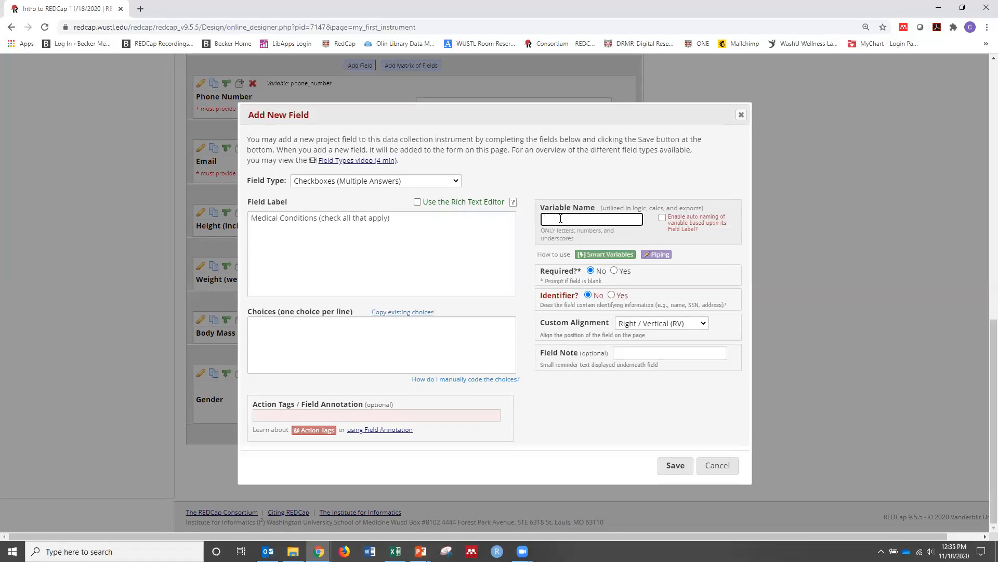
{"action": "type", "text": "medical_conditions"}
Enter the choices "1, CVD", "2, Hypertension", "3, Stroke" and "4, Other" for Medical Conditions, and save the field
{"action": "left_click", "coordinate": [350, 336]}
{"action": "type", "text": "1, CVD"}
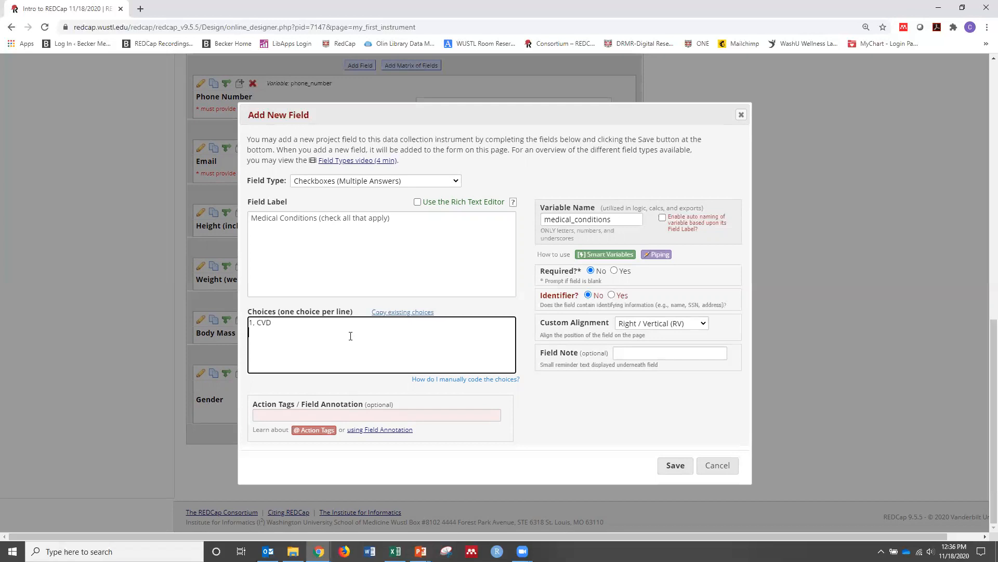
{"action": "key", "text": "Return"}
{"action": "type", "text": "2, Hypertension"}
{"action": "key", "text": "Return"}
{"action": "type", "text": "3, Stroke,"}
{"action": "key", "text": "Return"}
{"action": "type", "text": "4, Other"}
{"action": "left_click", "coordinate": [685, 467]}
Test multiple selection in the Medical Conditions field by ticking all its checkboxes and clearing them again
{"action": "scroll", "coordinate": [690, 439], "scroll_direction": "down", "scroll_amount": 2}
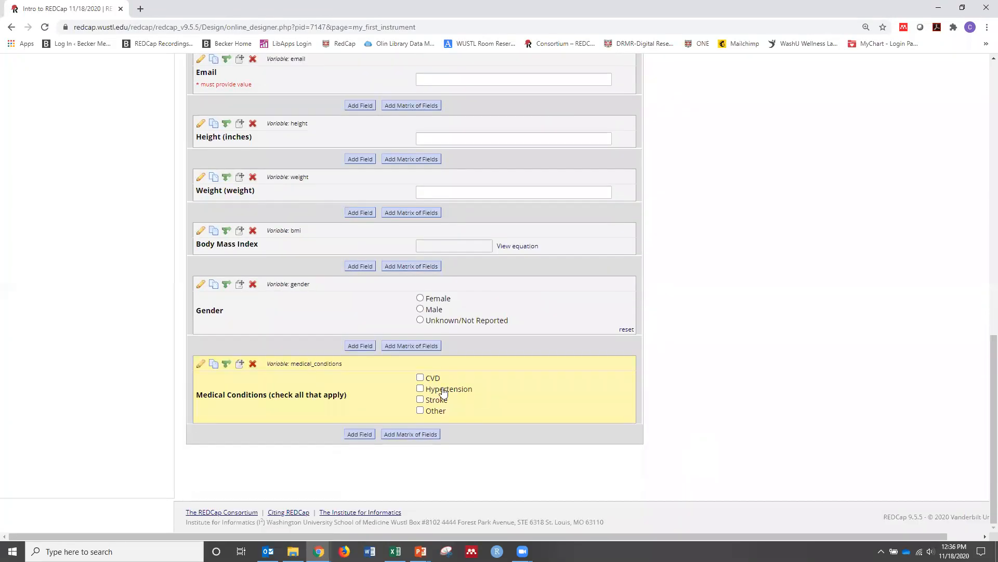
{"action": "left_click", "coordinate": [420, 378]}
{"action": "left_click", "coordinate": [420, 388]}
{"action": "left_click", "coordinate": [420, 399]}
{"action": "left_click", "coordinate": [420, 410]}
{"action": "left_click", "coordinate": [420, 400]}
{"action": "left_click", "coordinate": [420, 399]}
{"action": "left_click", "coordinate": [420, 410]}
{"action": "left_click", "coordinate": [421, 399]}
{"action": "left_click", "coordinate": [420, 388]}
{"action": "left_click", "coordinate": [420, 378]}
Add and save a Text Box field below Medical Conditions labelled "If other medical condition, please list here" with variable name "other_medical"
{"action": "left_click", "coordinate": [357, 436]}
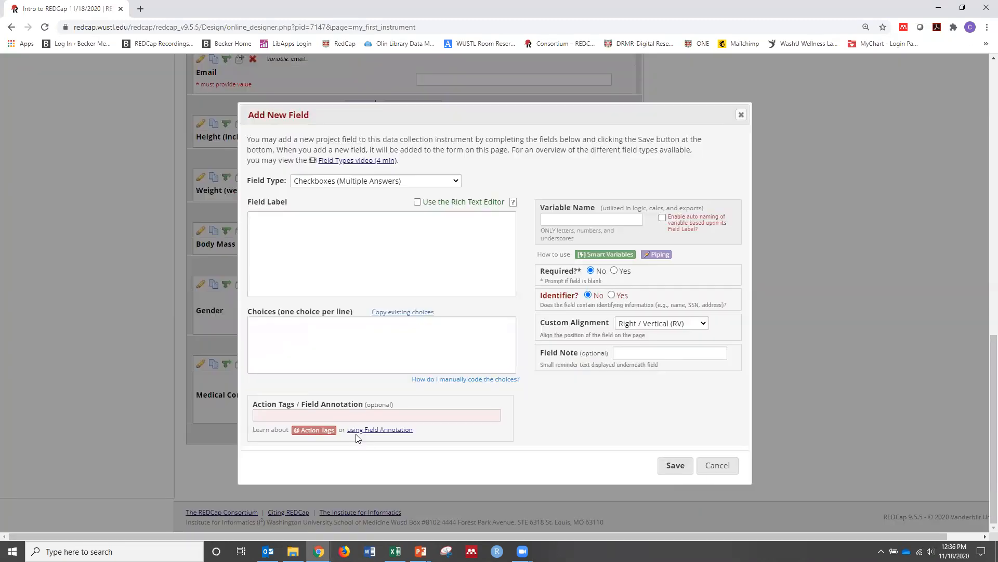
{"action": "left_click", "coordinate": [361, 182]}
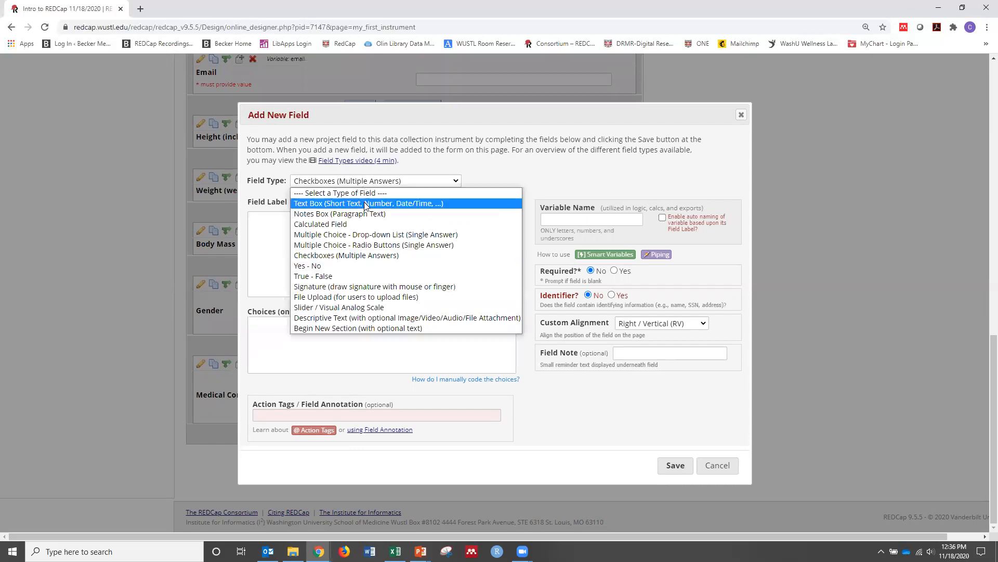
{"action": "left_click", "coordinate": [364, 202]}
{"action": "left_click", "coordinate": [337, 221]}
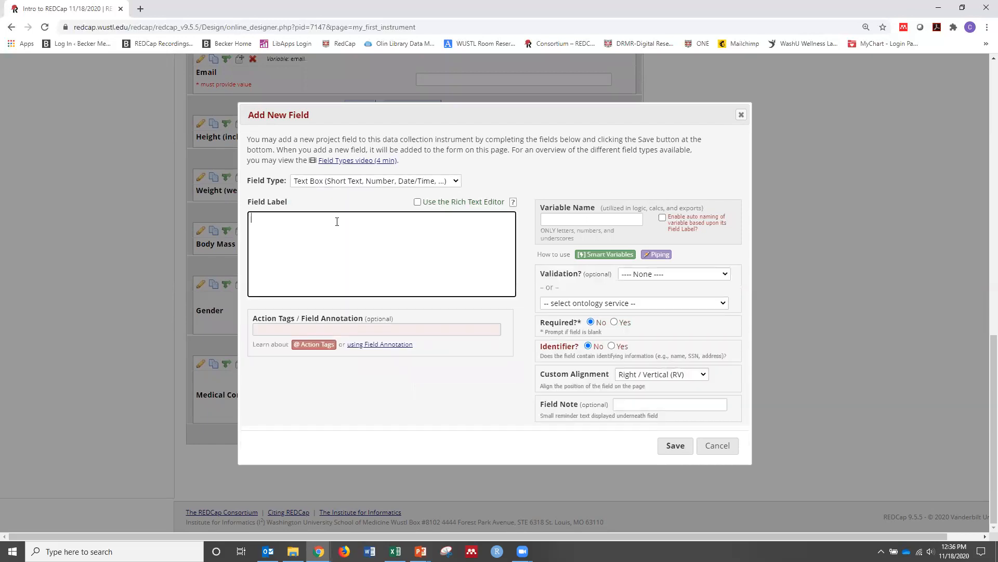
{"action": "type", "text": "If other medical condition, please list here"}
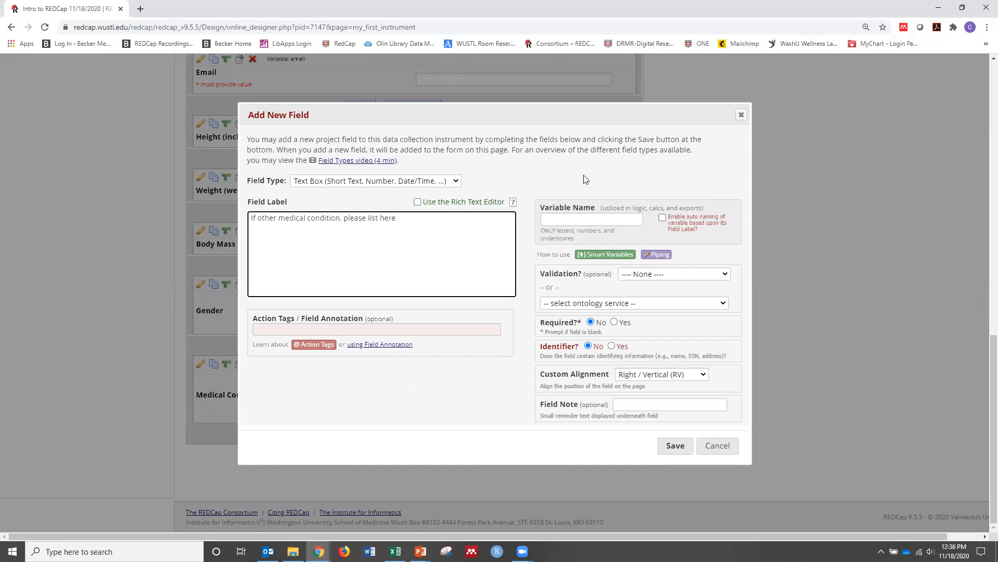
{"action": "left_click", "coordinate": [565, 220]}
{"action": "type", "text": "other_medical"}
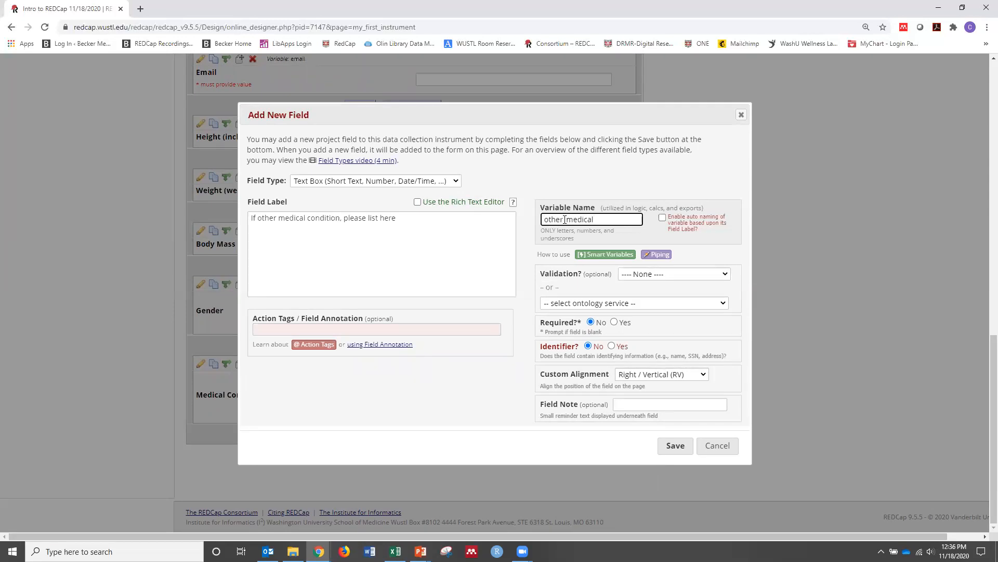
{"action": "left_click", "coordinate": [671, 446]}
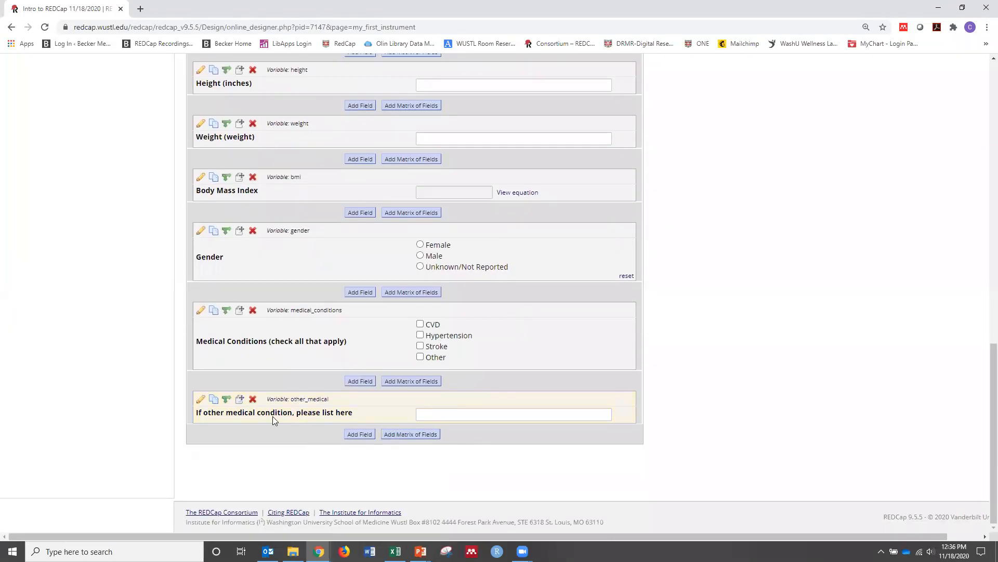
Add branching logic with the Drag-N-Drop Logic Builder so other_medical shows only if medical_conditions = Other (4), and save it
{"action": "left_click", "coordinate": [225, 400]}
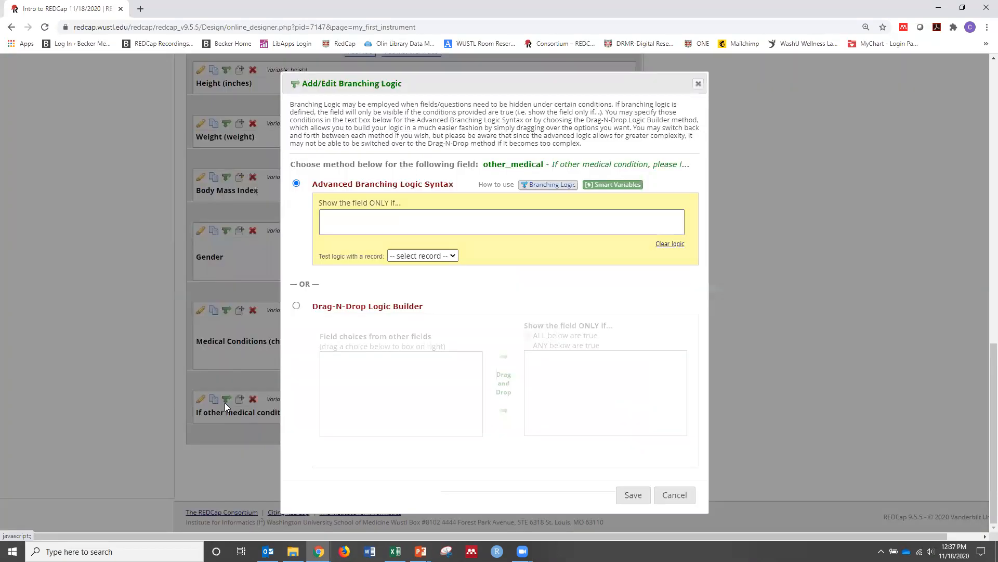
{"action": "left_click", "coordinate": [297, 307]}
{"action": "scroll", "coordinate": [383, 366], "scroll_direction": "down", "scroll_amount": 10}
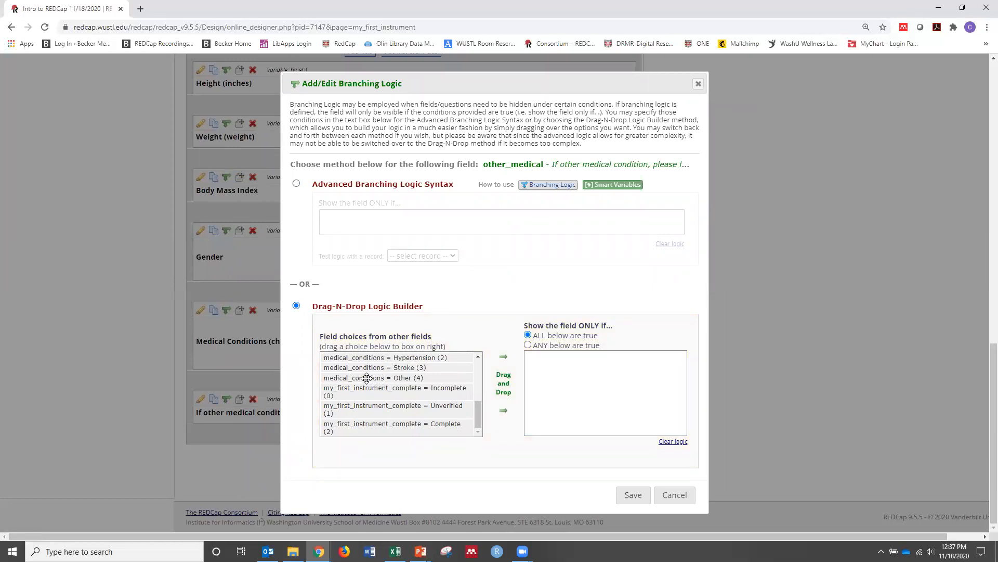
{"action": "left_click_drag", "start_coordinate": [367, 378], "coordinate": [569, 378]}
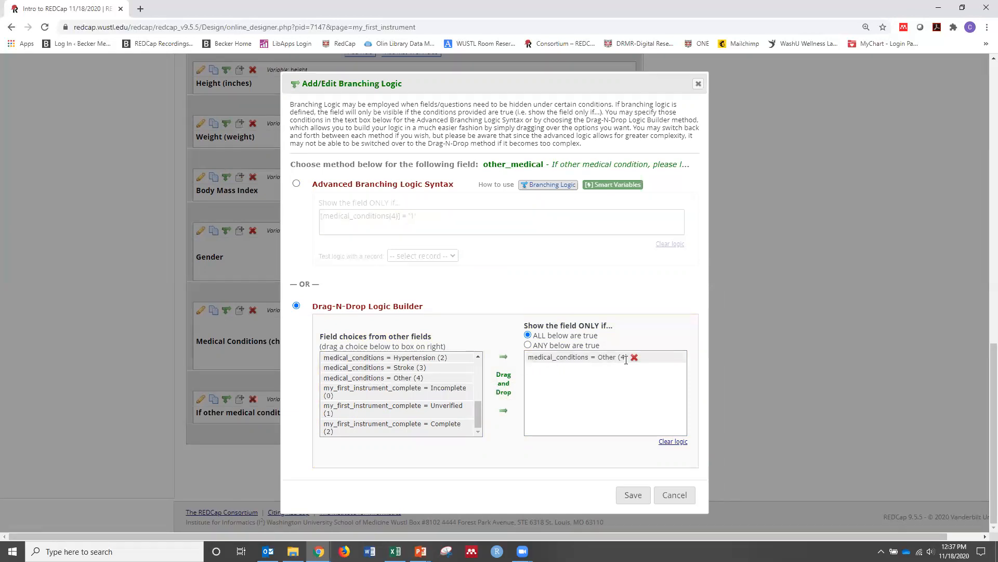
{"action": "left_click", "coordinate": [631, 497]}
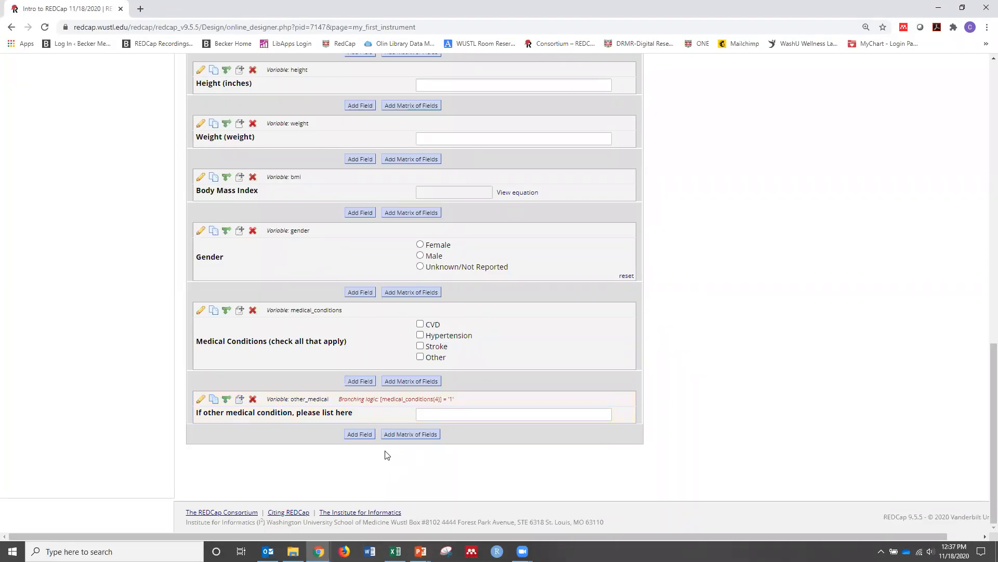
Leave the instrument designer for Add / Edit Records and start a new record in My First Instrument
{"action": "scroll", "coordinate": [383, 448], "scroll_direction": "up", "scroll_amount": 6}
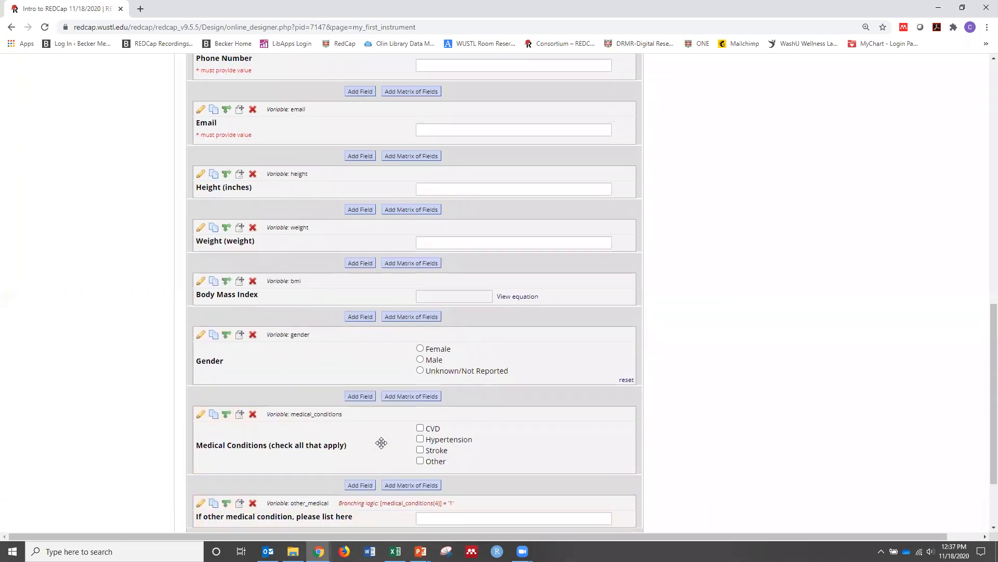
{"action": "scroll", "coordinate": [382, 443], "scroll_direction": "up", "scroll_amount": 5}
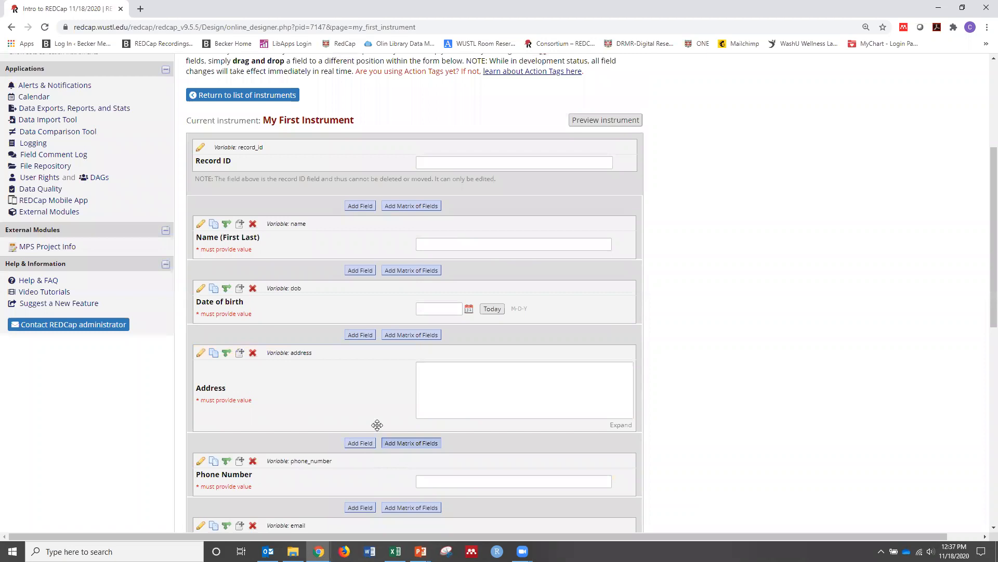
{"action": "scroll", "coordinate": [376, 415], "scroll_direction": "up", "scroll_amount": 1}
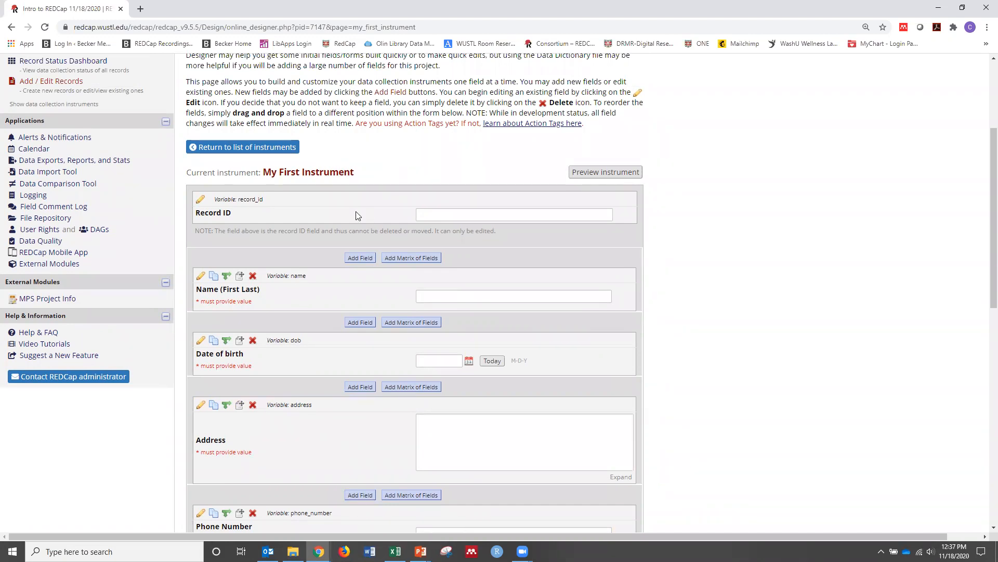
{"action": "scroll", "coordinate": [111, 250], "scroll_direction": "up", "scroll_amount": 1}
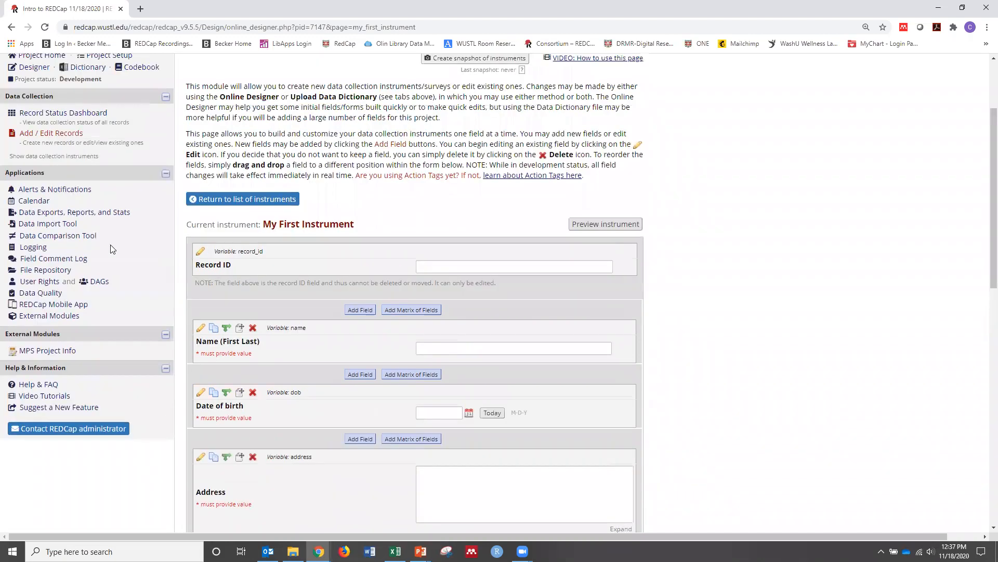
{"action": "scroll", "coordinate": [109, 196], "scroll_direction": "up", "scroll_amount": 1}
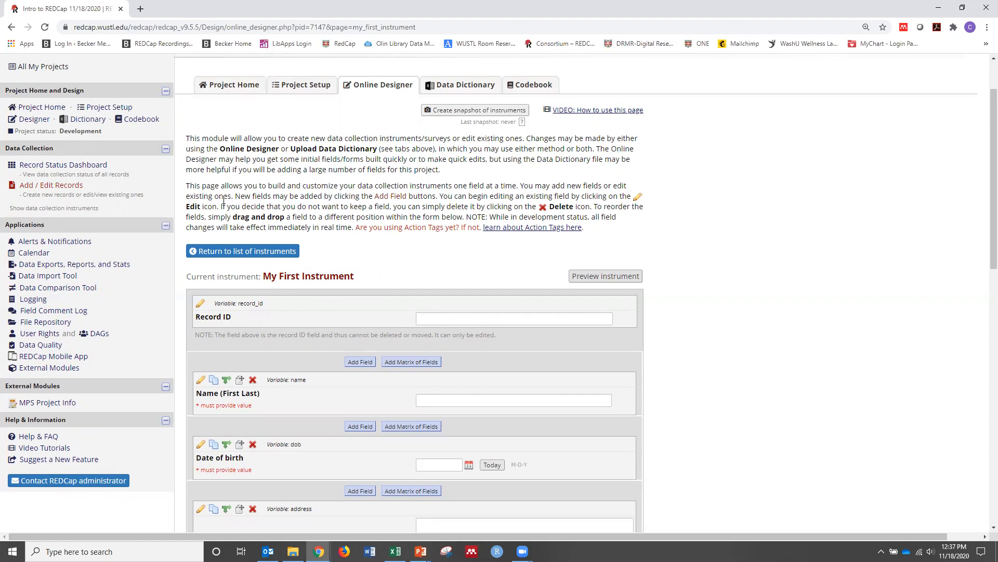
{"action": "left_click", "coordinate": [63, 185]}
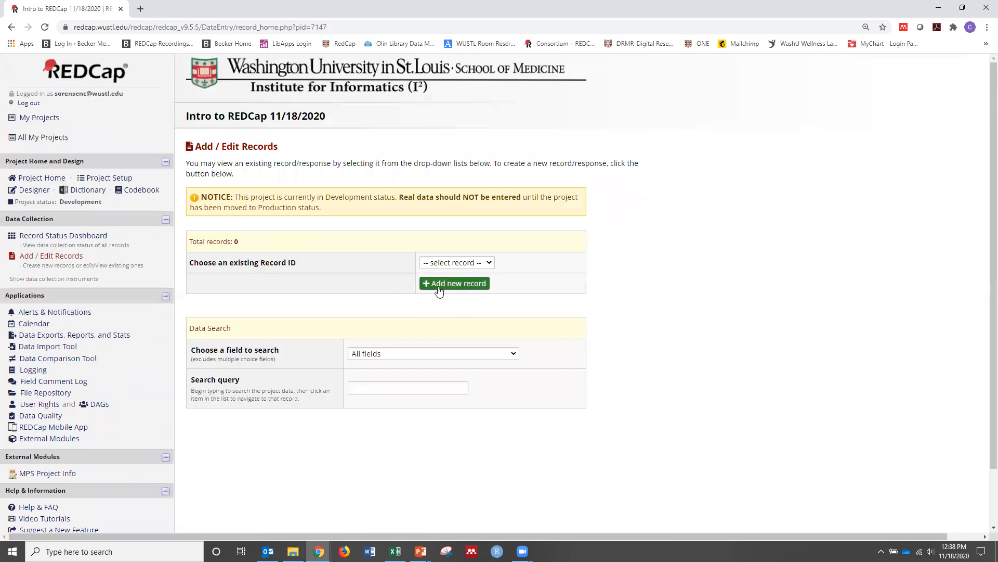
{"action": "left_click", "coordinate": [439, 290]}
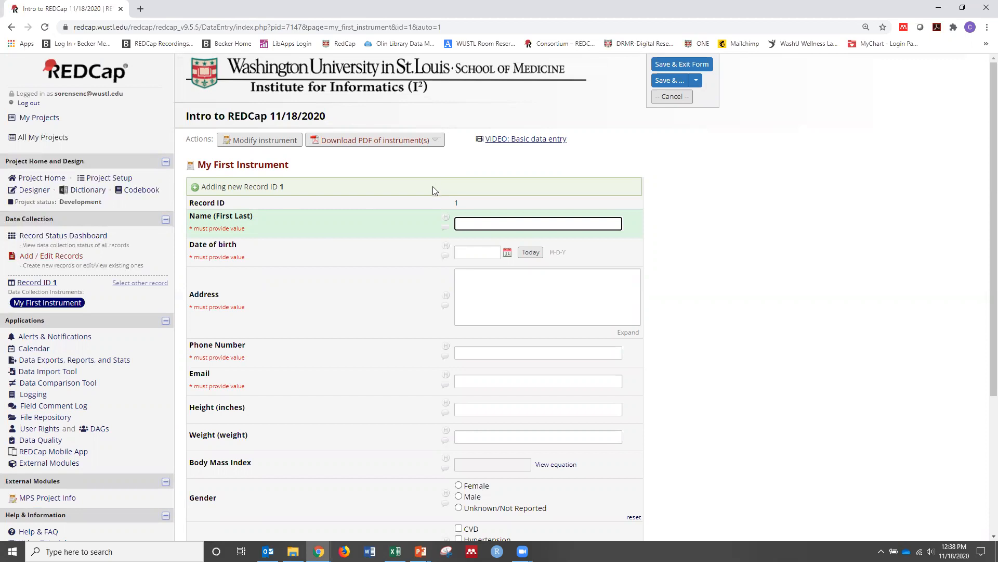
Fill in the participant's full name in the Name (First Last) field of the new record
{"action": "scroll", "coordinate": [436, 195], "scroll_direction": "down", "scroll_amount": 1}
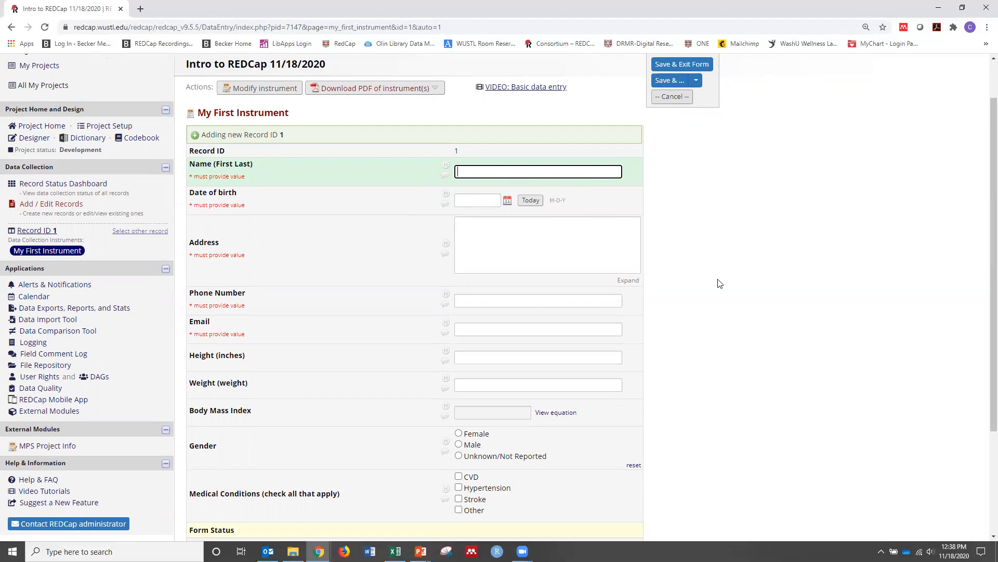
{"action": "type", "text": "Chris Sorensen"}
Enter the participant's date of birth, and change it to another day of the same month using the calendar
{"action": "left_click", "coordinate": [479, 199]}
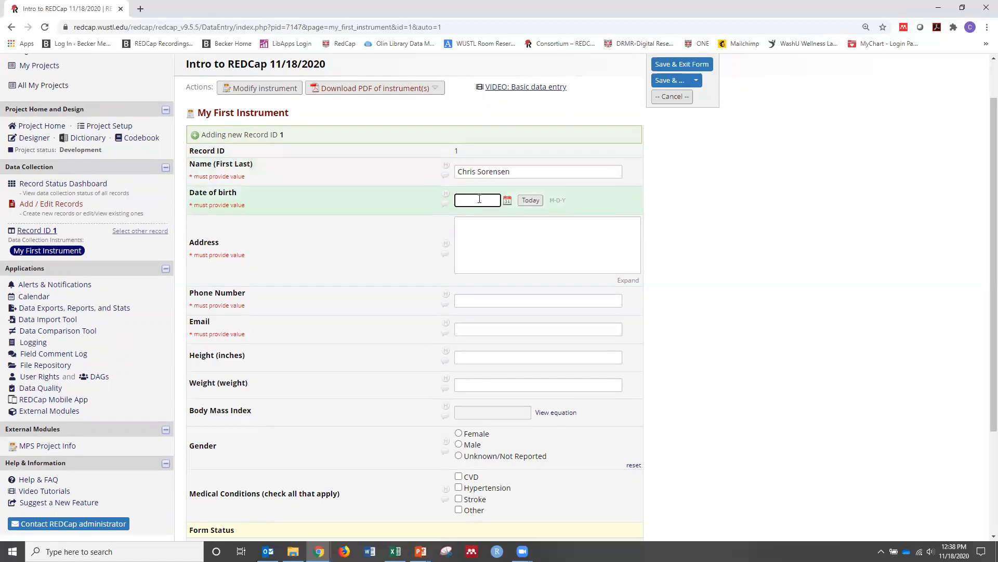
{"action": "key", "text": "Tab"}
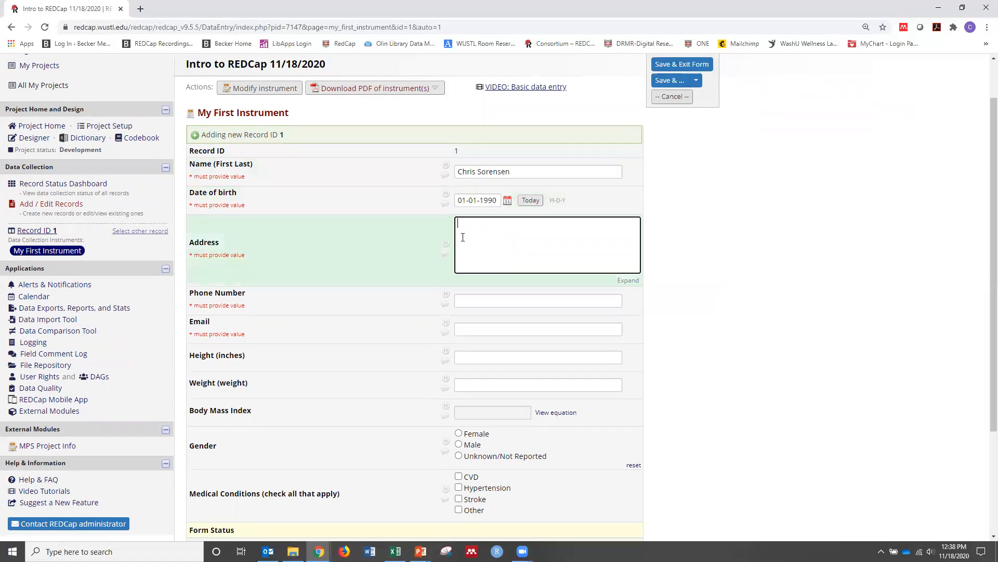
{"action": "left_click", "coordinate": [507, 200]}
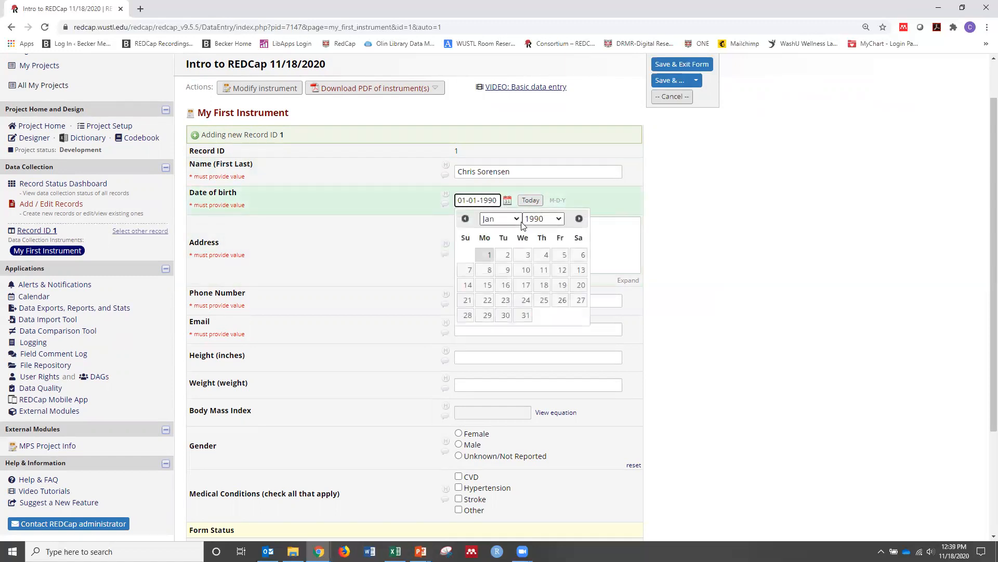
{"action": "left_click", "coordinate": [527, 256]}
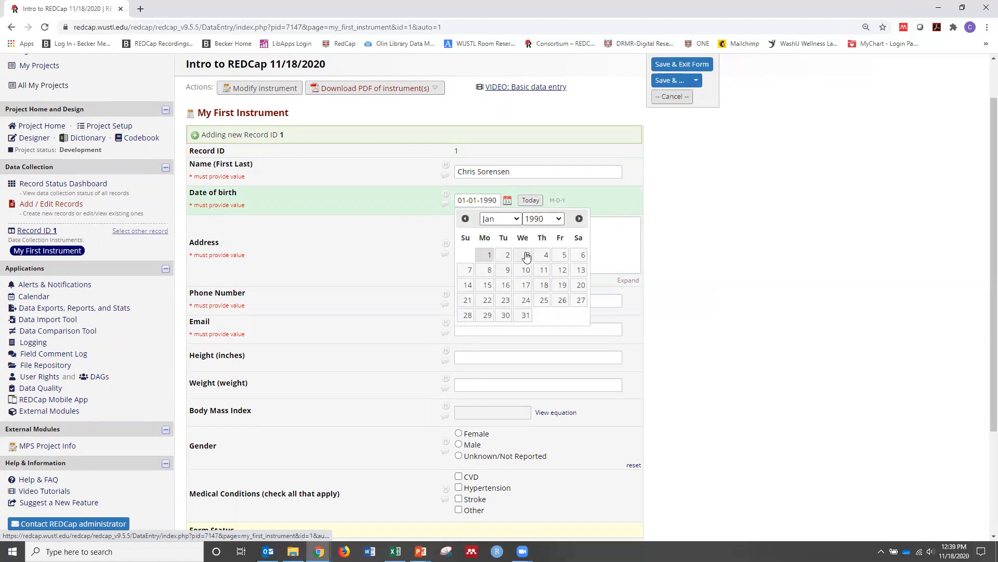
Fill in the participant's postal address on two lines in the Address field
{"action": "left_click", "coordinate": [542, 234]}
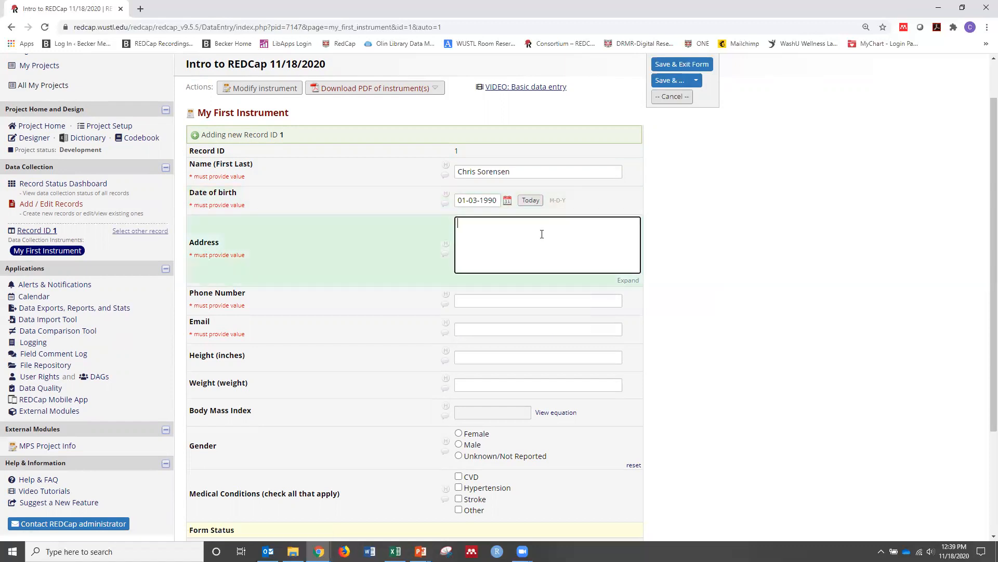
{"action": "type", "text": "660 South Euclid"}
{"action": "key", "text": "Return"}
{"action": "type", "text": "St. Louis, M"}
{"action": "type", "text": "O 63110"}
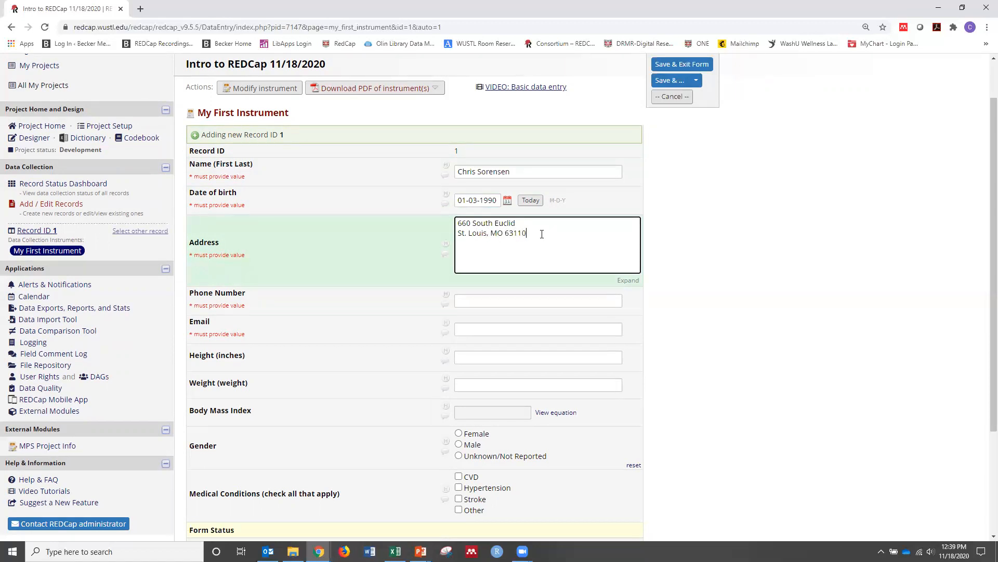
Test the Phone Number field's validation by entering an incomplete number, and dismiss the alert
{"action": "left_click", "coordinate": [524, 301]}
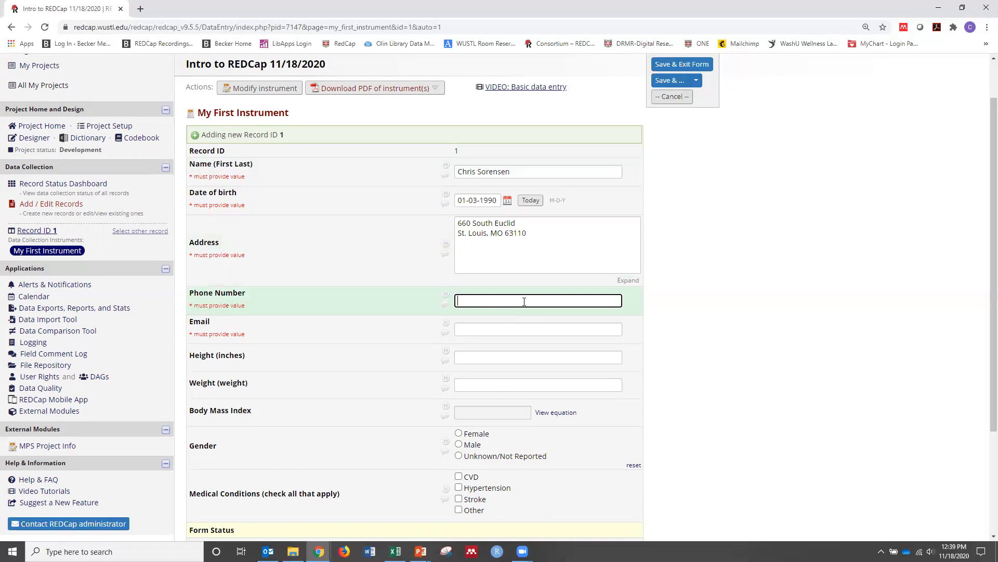
{"action": "type", "text": "111"}
{"action": "key", "text": "Tab"}
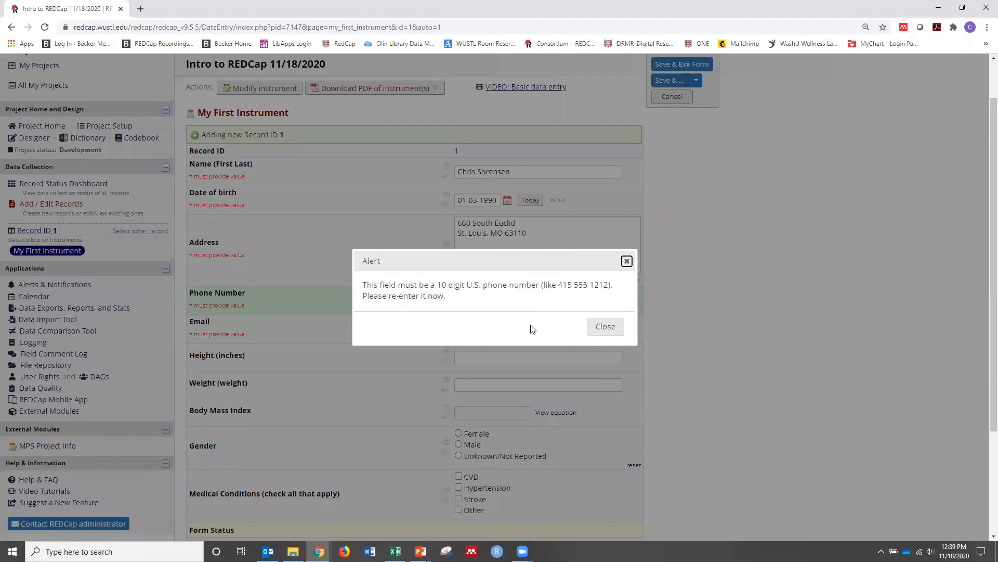
{"action": "left_click", "coordinate": [605, 326]}
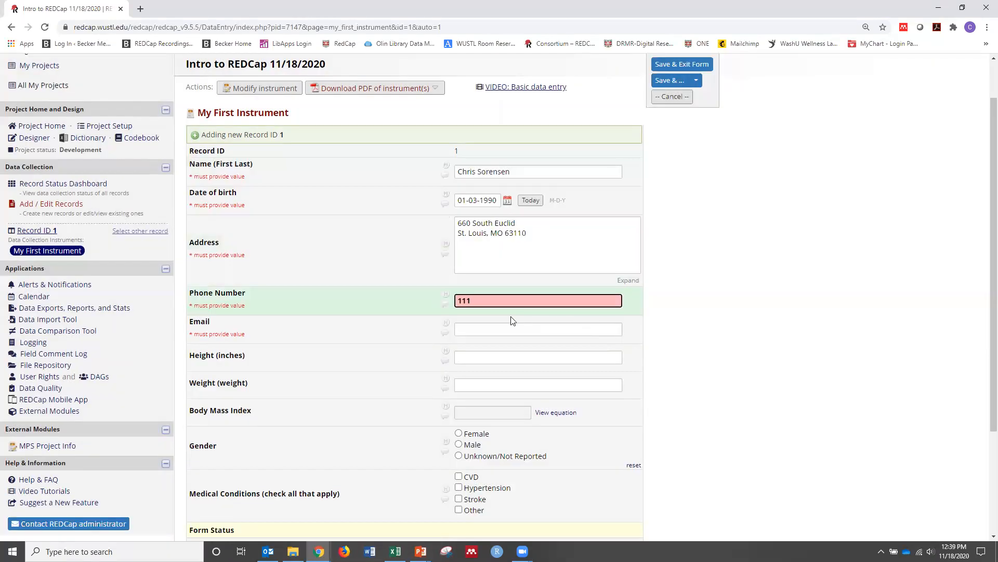
Replace the incomplete entry in the Phone Number field with a valid ten-digit phone number
{"action": "key", "text": "ctrl+a"}
{"action": "key", "text": "BackSpace"}
{"action": "type", "text": "314-111-1111"}
{"action": "left_click", "coordinate": [490, 319]}
{"action": "left_click", "coordinate": [596, 329]}
{"action": "left_click_drag", "start_coordinate": [485, 300], "coordinate": [477, 300]}
{"action": "left_click", "coordinate": [503, 322]}
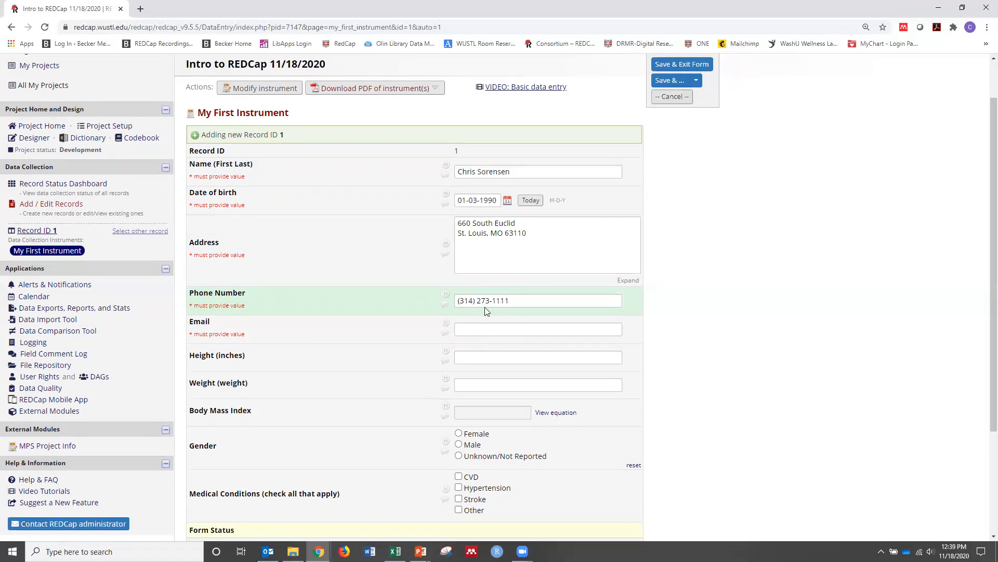
{"action": "left_click_drag", "start_coordinate": [489, 300], "coordinate": [456, 302]}
Test the Email field's validation with an address lacking its domain, and complete the participant's e-mail address
{"action": "left_click", "coordinate": [478, 329]}
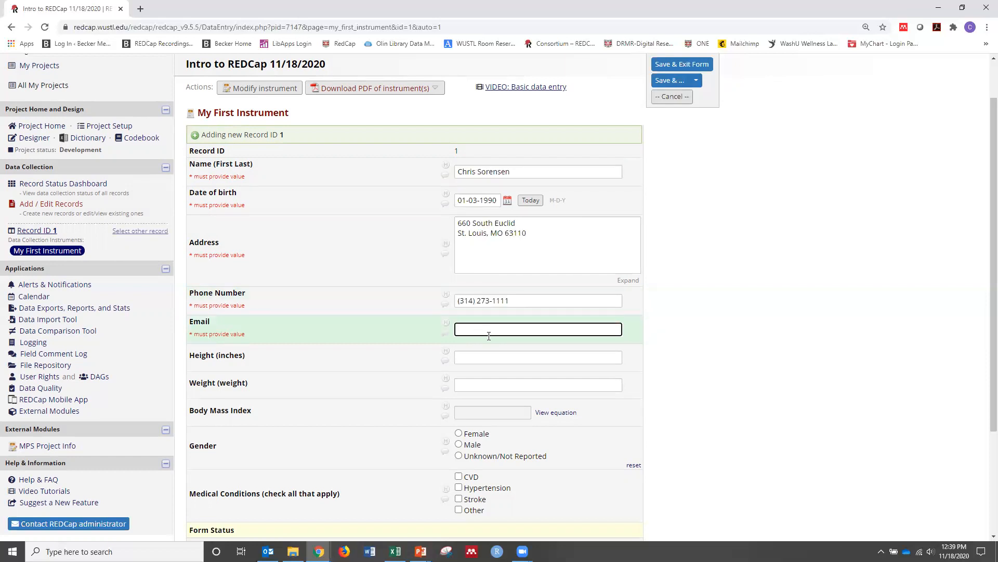
{"action": "left_click", "coordinate": [508, 346]}
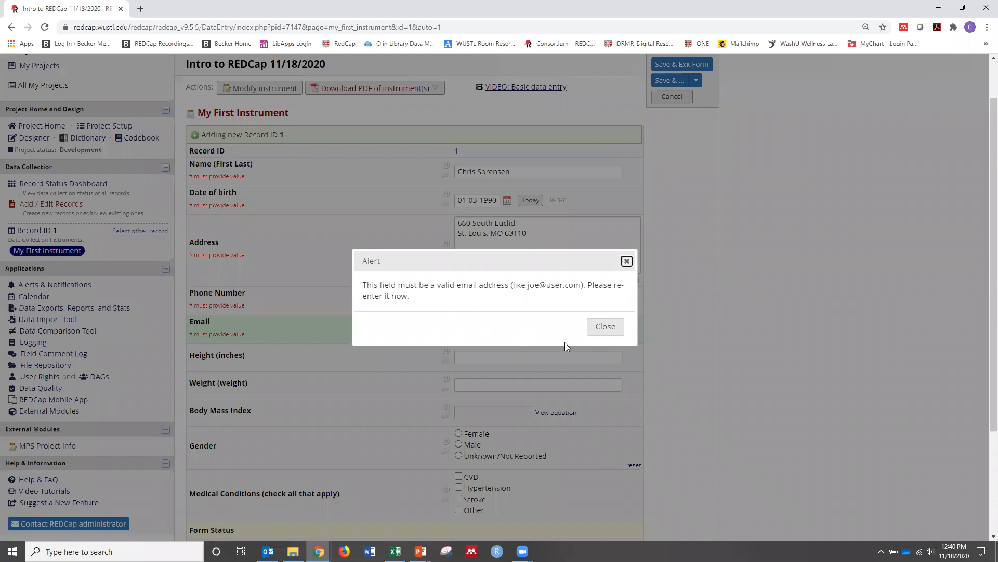
{"action": "left_click", "coordinate": [605, 326]}
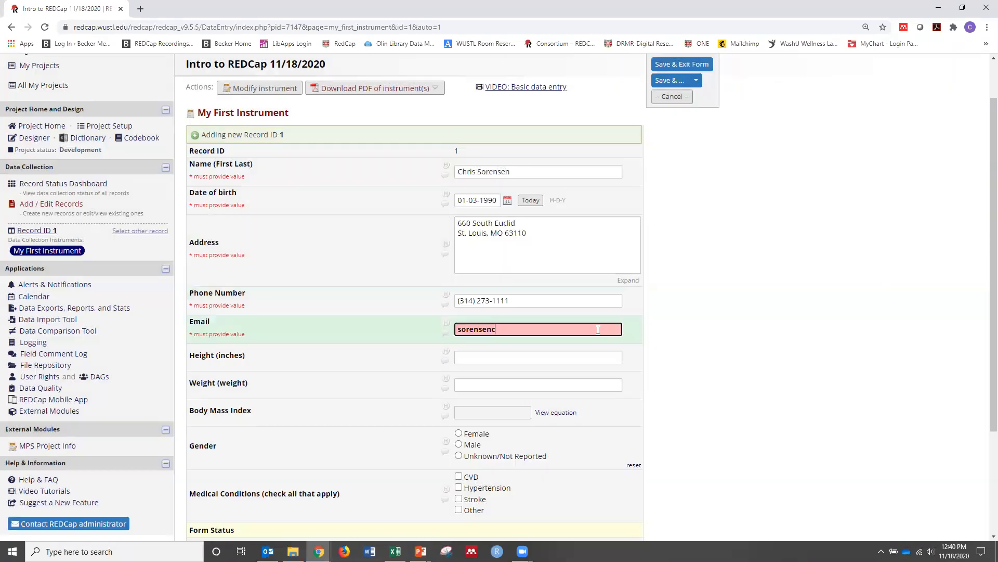
{"action": "type", "text": "@wustl.edu"}
{"action": "left_click", "coordinate": [520, 342]}
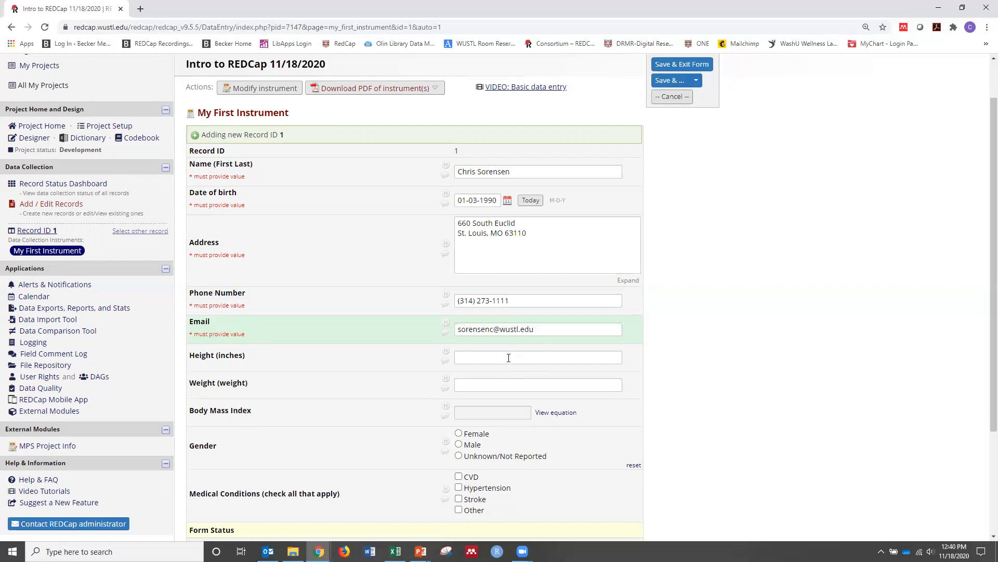
Set Height (inches) to 72 and Weight to 180 for the Body Mass Index calculation, and choose Male as the gender
{"action": "left_click", "coordinate": [508, 355]}
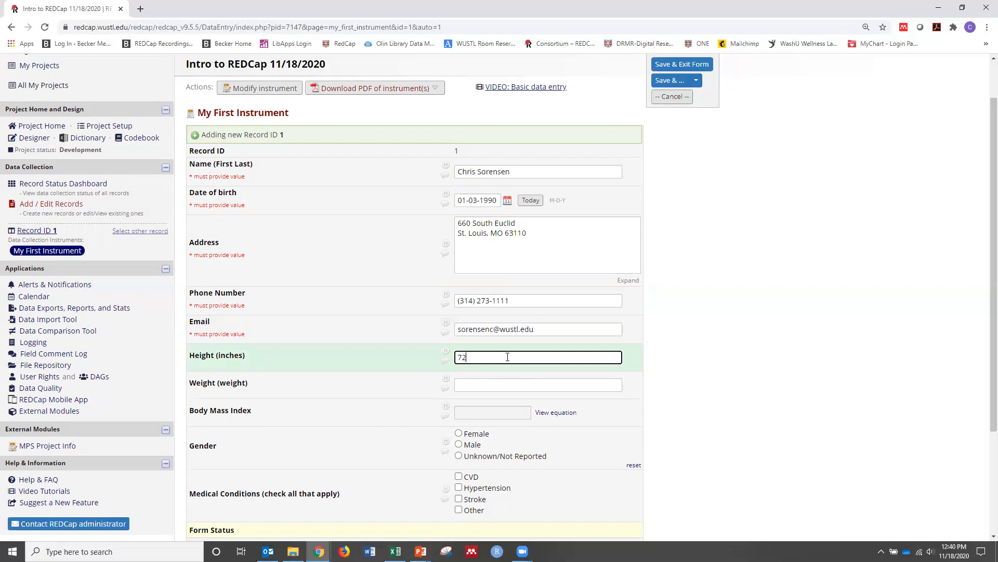
{"action": "left_click", "coordinate": [495, 385]}
{"action": "type", "text": "180"}
{"action": "triple_click", "coordinate": [493, 406]}
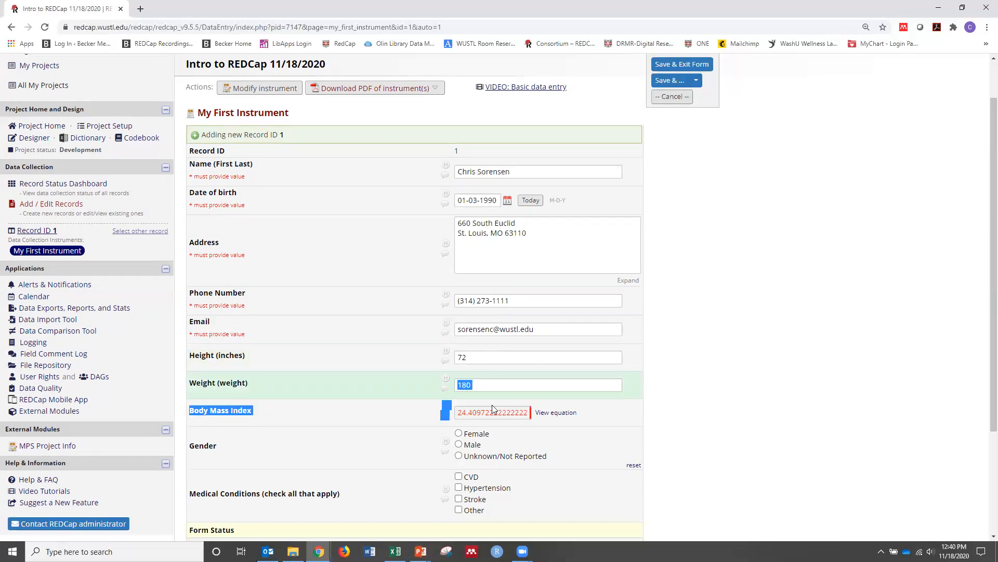
{"action": "left_click", "coordinate": [346, 427]}
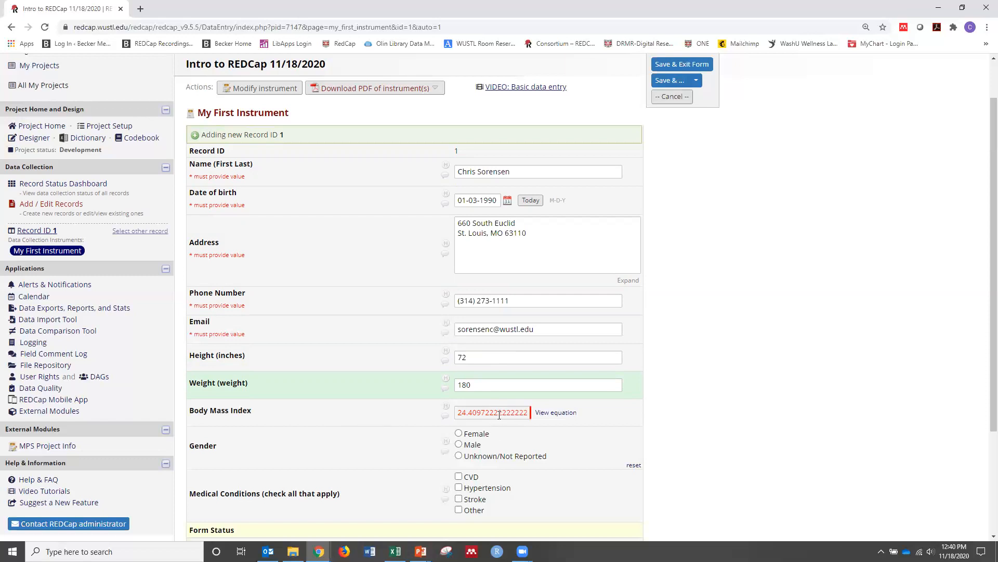
{"action": "left_click_drag", "start_coordinate": [466, 412], "coordinate": [524, 412]}
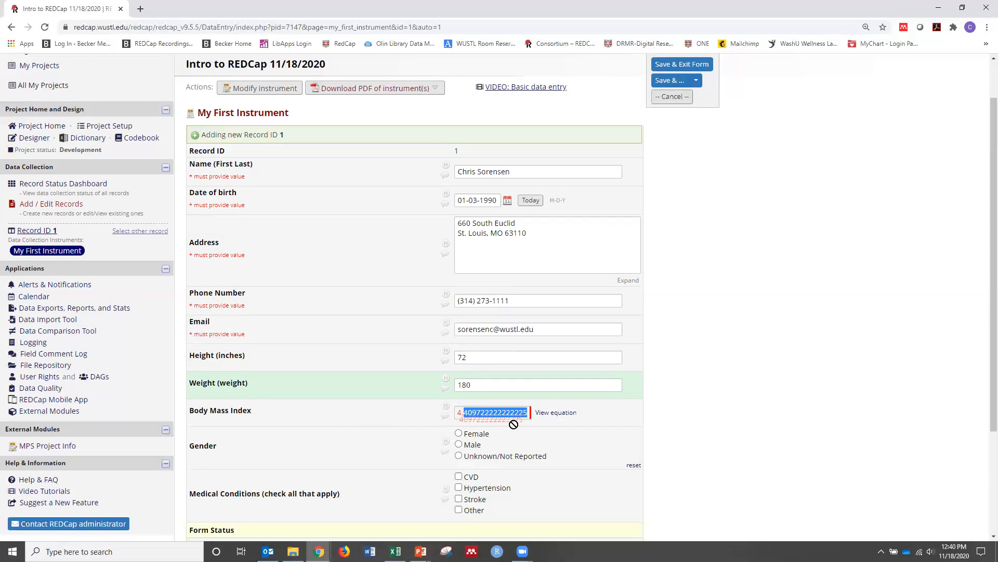
{"action": "left_click", "coordinate": [453, 414]}
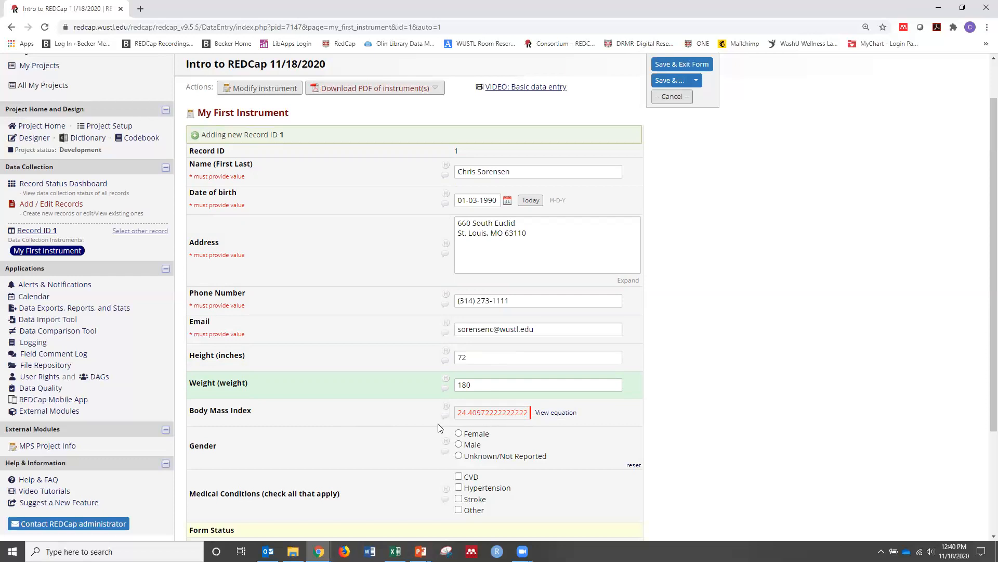
{"action": "scroll", "coordinate": [432, 421], "scroll_direction": "down", "scroll_amount": 2}
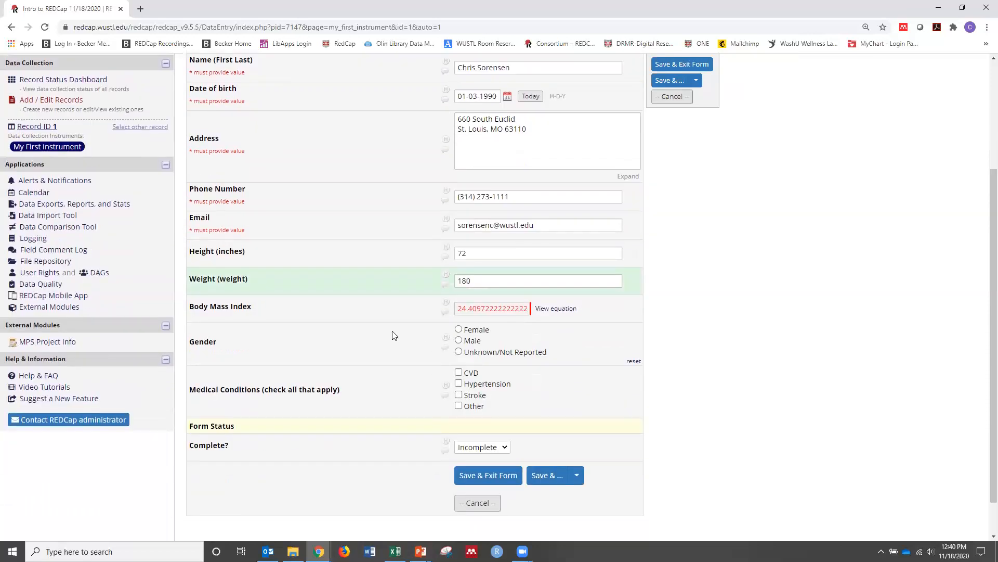
{"action": "left_click", "coordinate": [459, 341]}
Test the branching logic by ticking CVD, Hypertension, Stroke and Other under Medical Conditions and clearing them all again
{"action": "left_click", "coordinate": [458, 372]}
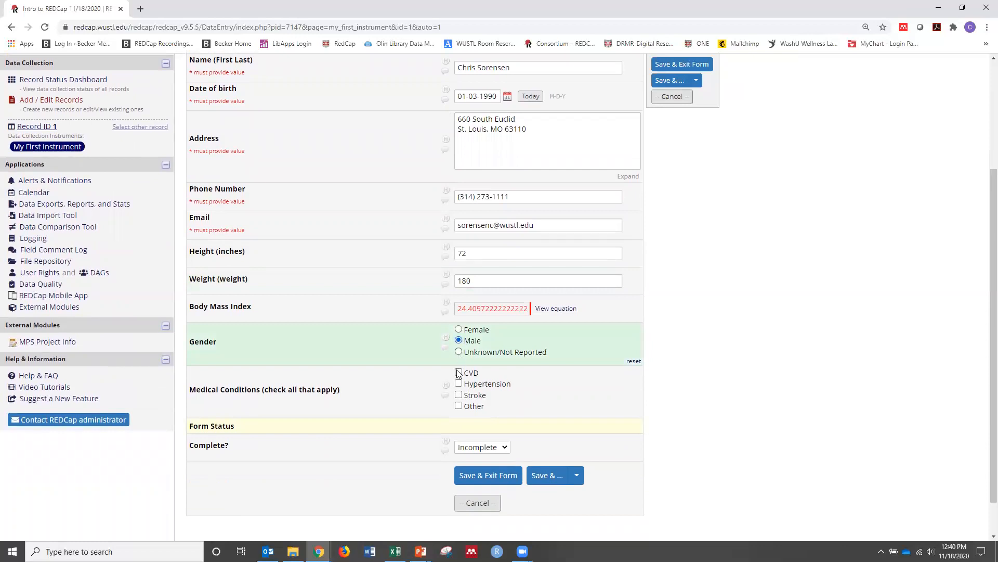
{"action": "left_click", "coordinate": [459, 383]}
{"action": "left_click", "coordinate": [458, 395]}
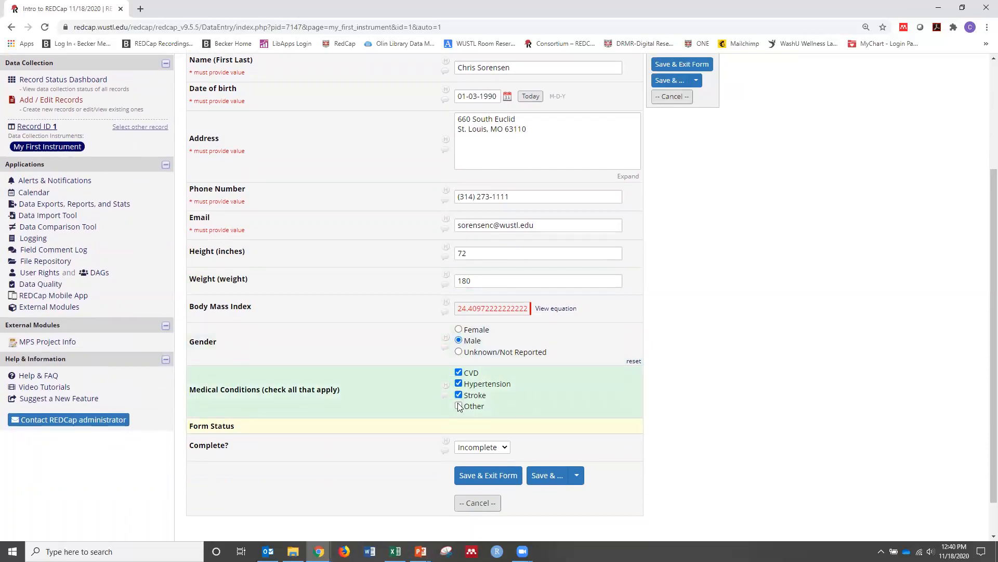
{"action": "left_click", "coordinate": [459, 406]}
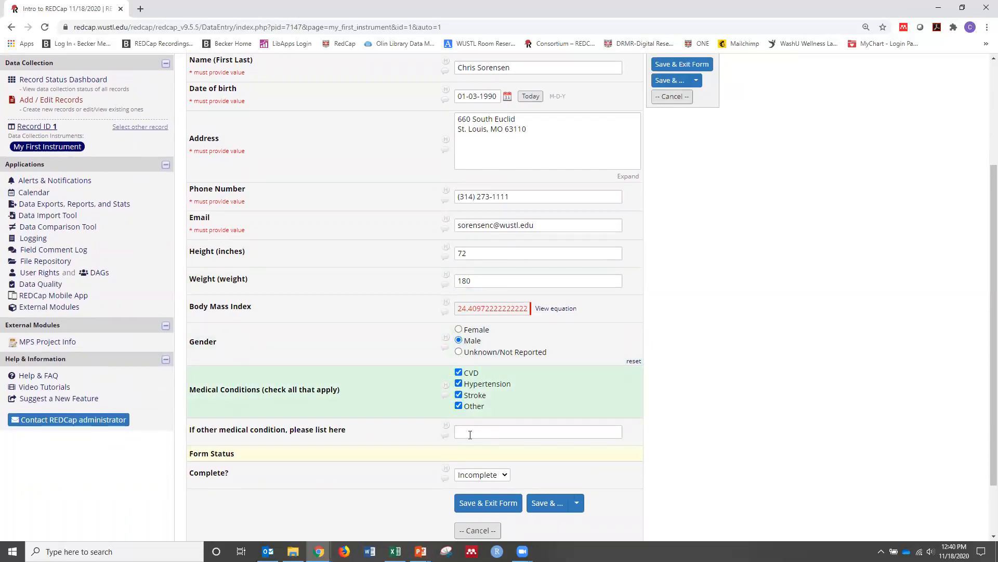
{"action": "left_click", "coordinate": [458, 395]}
{"action": "left_click", "coordinate": [459, 384]}
{"action": "left_click", "coordinate": [459, 375]}
{"action": "left_click", "coordinate": [457, 407]}
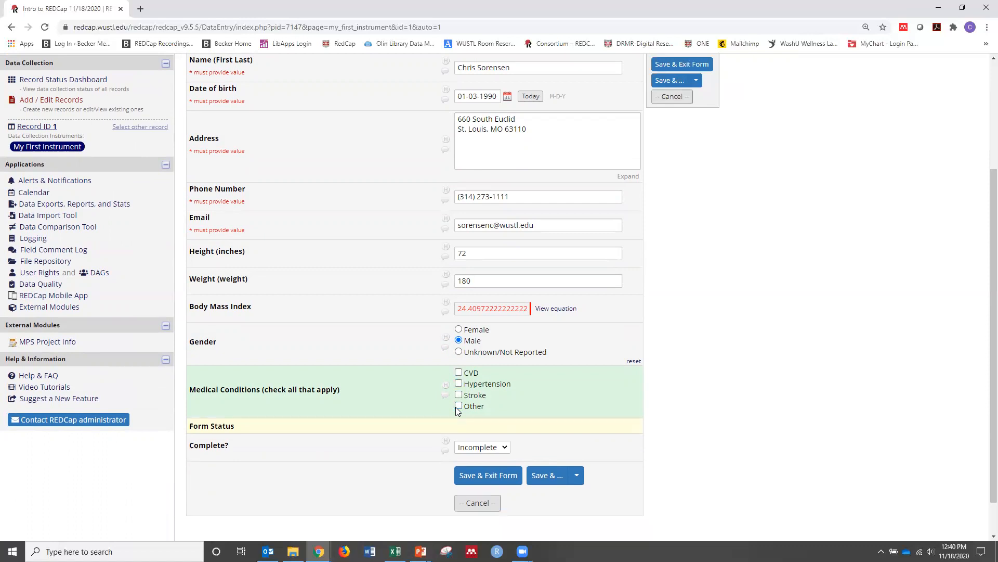
Select Other under Medical Conditions and enter "Diabetes" as the other medical condition
{"action": "left_click", "coordinate": [459, 406]}
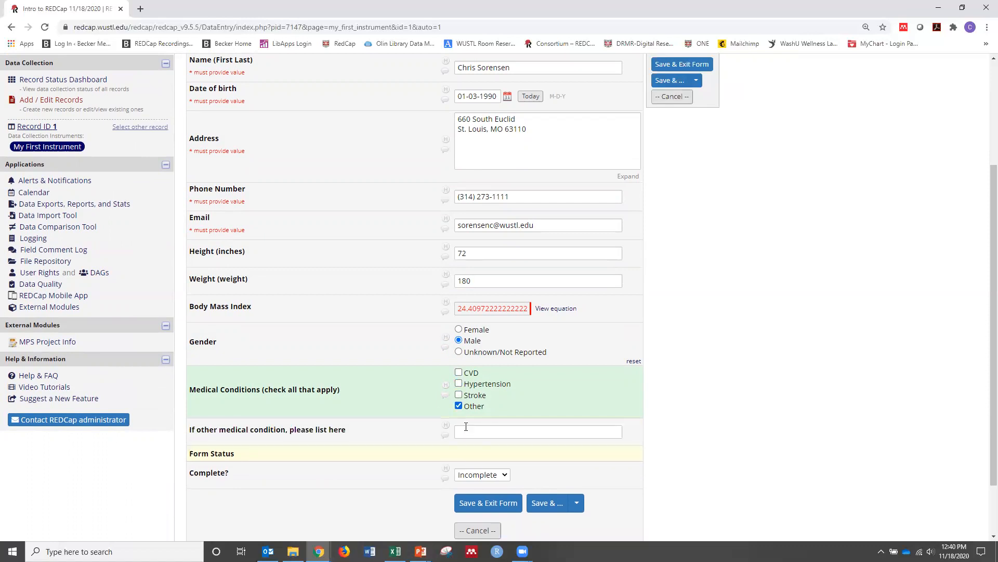
{"action": "left_click", "coordinate": [468, 430]}
{"action": "type", "text": "Diabet"}
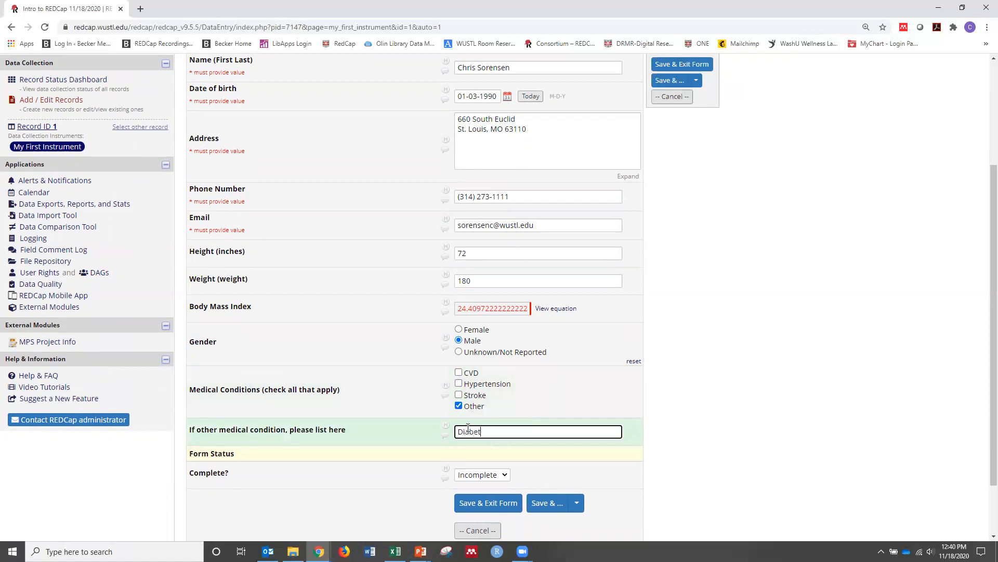
{"action": "type", "text": "es"}
{"action": "scroll", "coordinate": [482, 471], "scroll_direction": "down", "scroll_amount": 2}
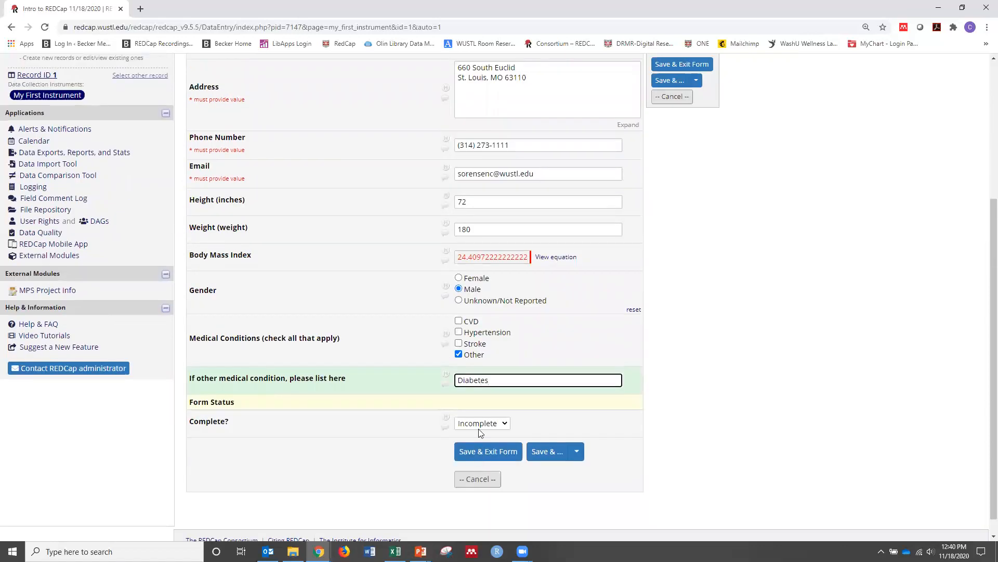
Mark the form status of record 1 as Complete, save and exit the form, and open the Record Status Dashboard
{"action": "left_click", "coordinate": [507, 424]}
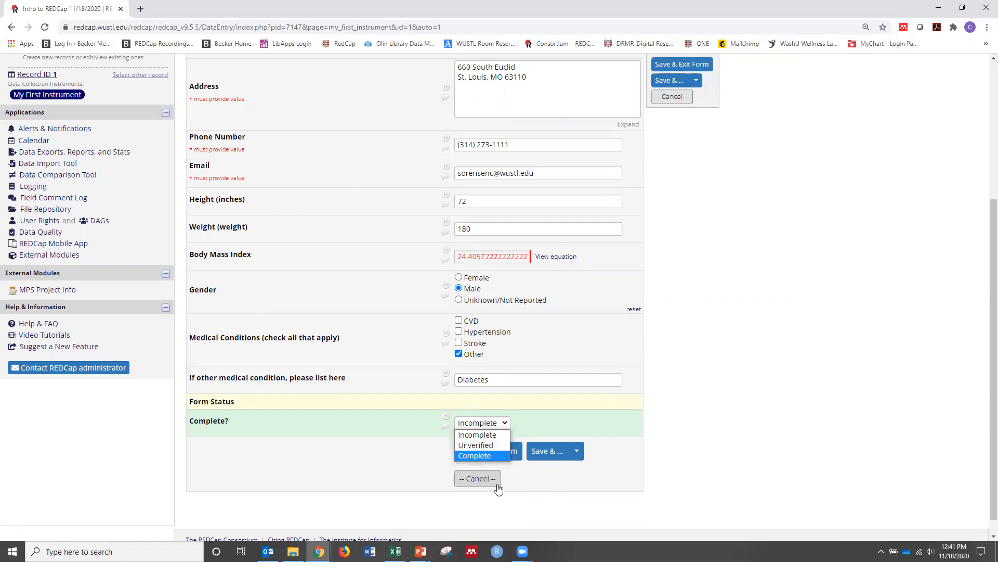
{"action": "left_click", "coordinate": [466, 456]}
{"action": "left_click", "coordinate": [491, 452]}
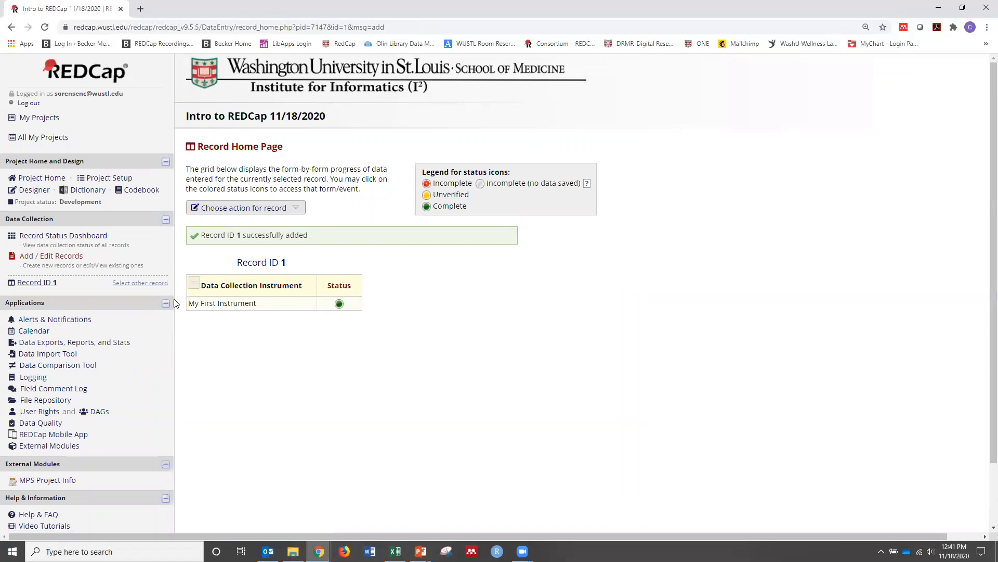
{"action": "left_click", "coordinate": [53, 237]}
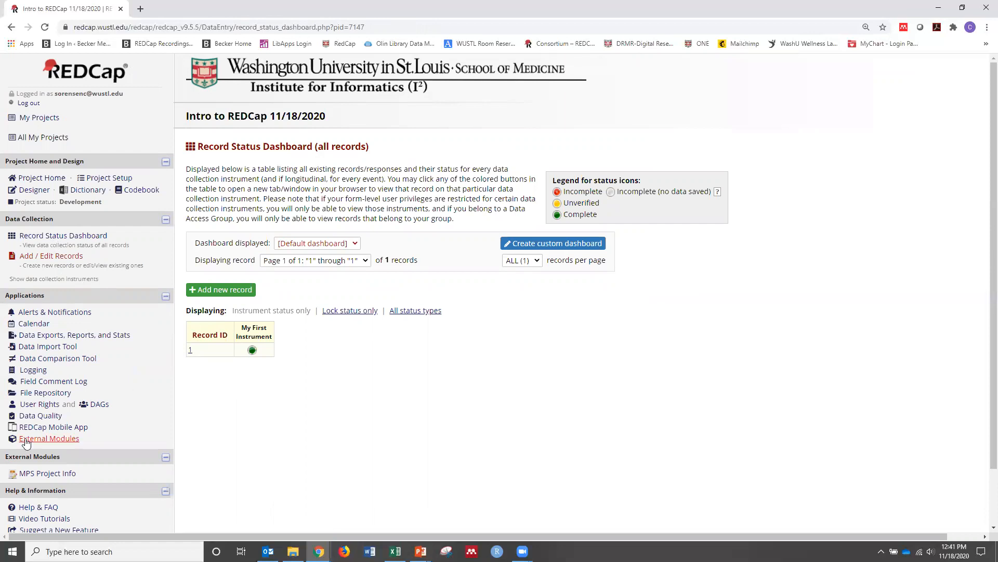
Switch to the Data workbook in Excel, fit the dob, name and phone_number columns to their contents, and review the header row
{"action": "key", "text": "alt+Tab"}
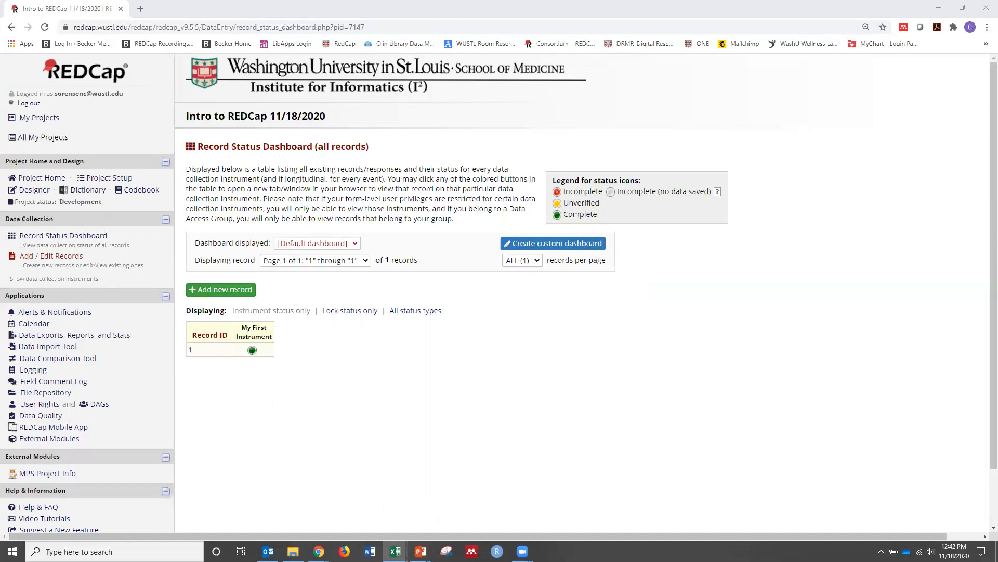
{"action": "left_click", "coordinate": [396, 551]}
{"action": "double_click", "coordinate": [384, 154]}
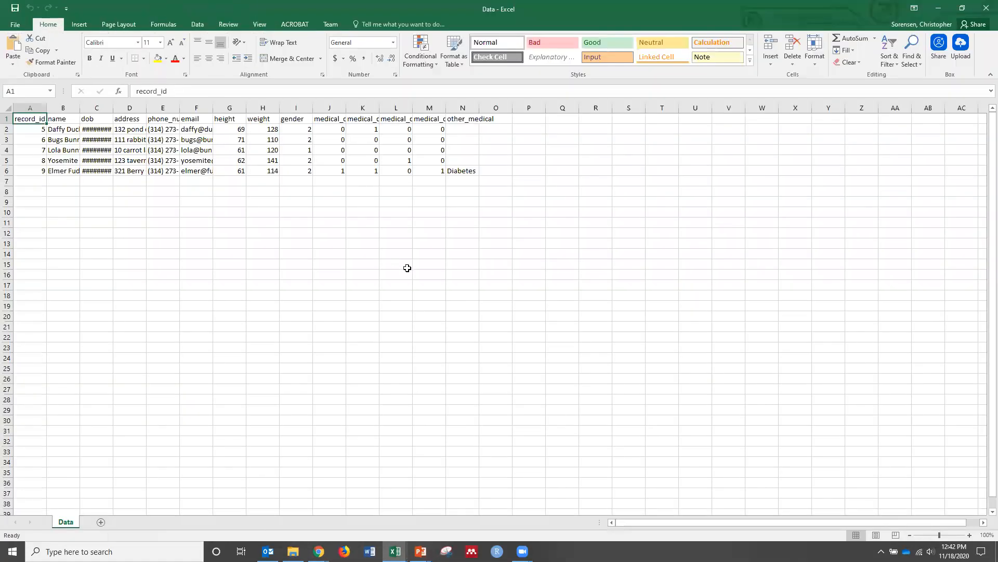
{"action": "double_click", "coordinate": [114, 107]}
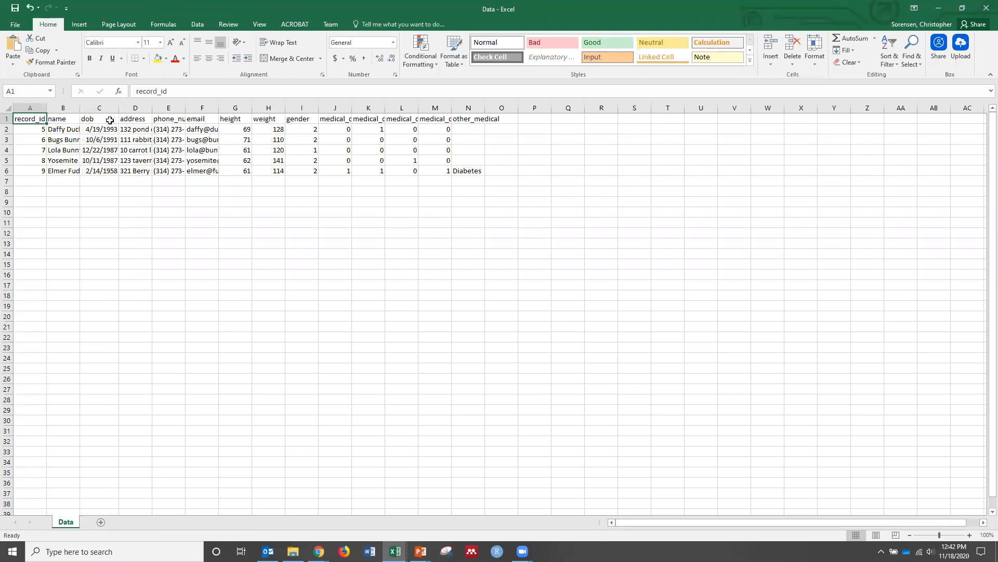
{"action": "double_click", "coordinate": [80, 108]}
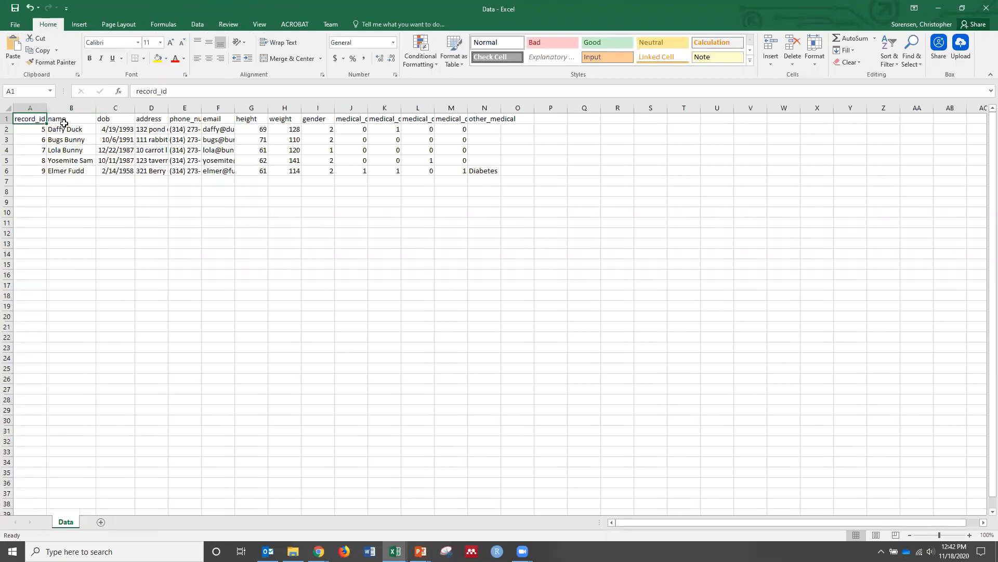
{"action": "double_click", "coordinate": [201, 107]}
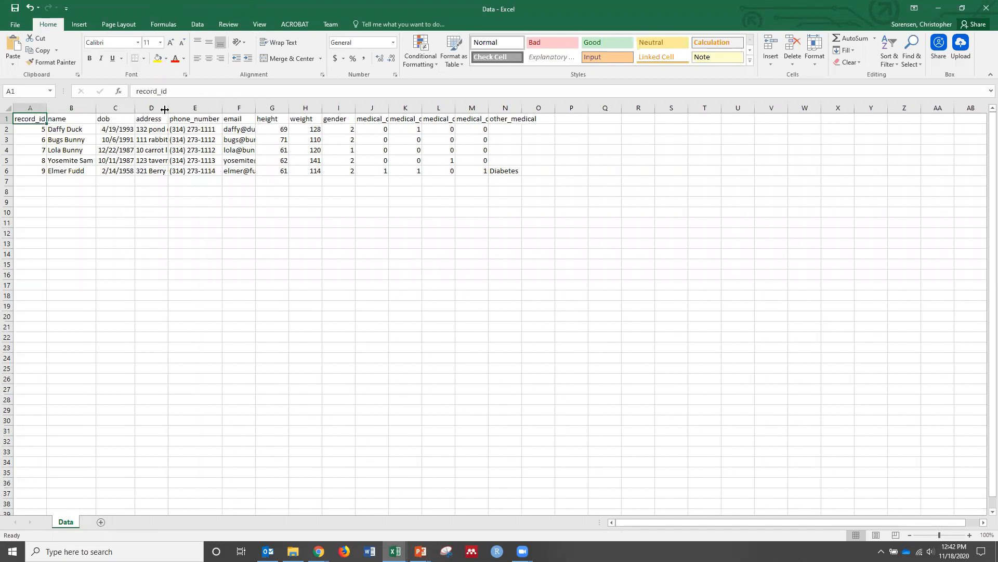
{"action": "left_click_drag", "start_coordinate": [167, 109], "coordinate": [167, 108]}
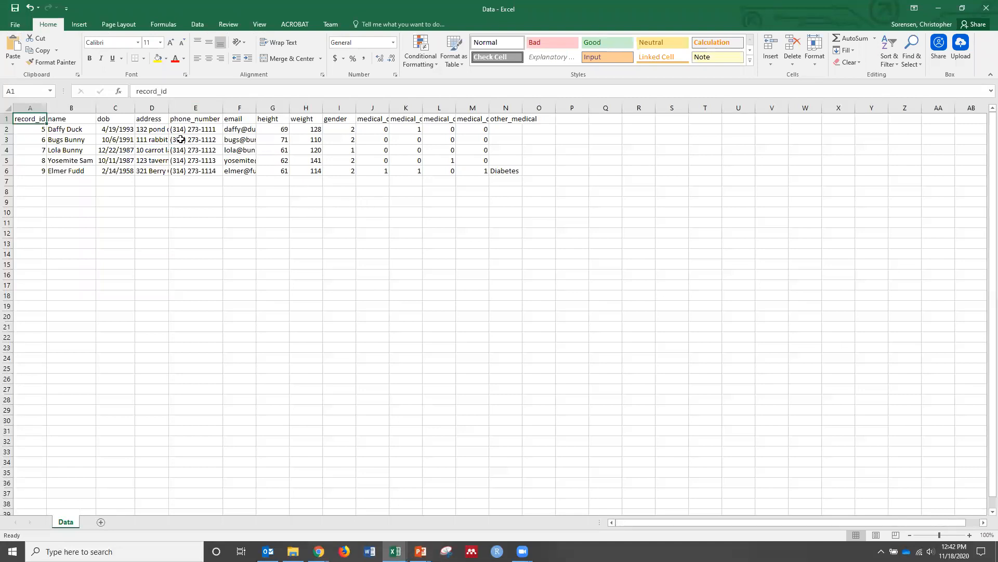
{"action": "left_click_drag", "start_coordinate": [40, 116], "coordinate": [481, 121]}
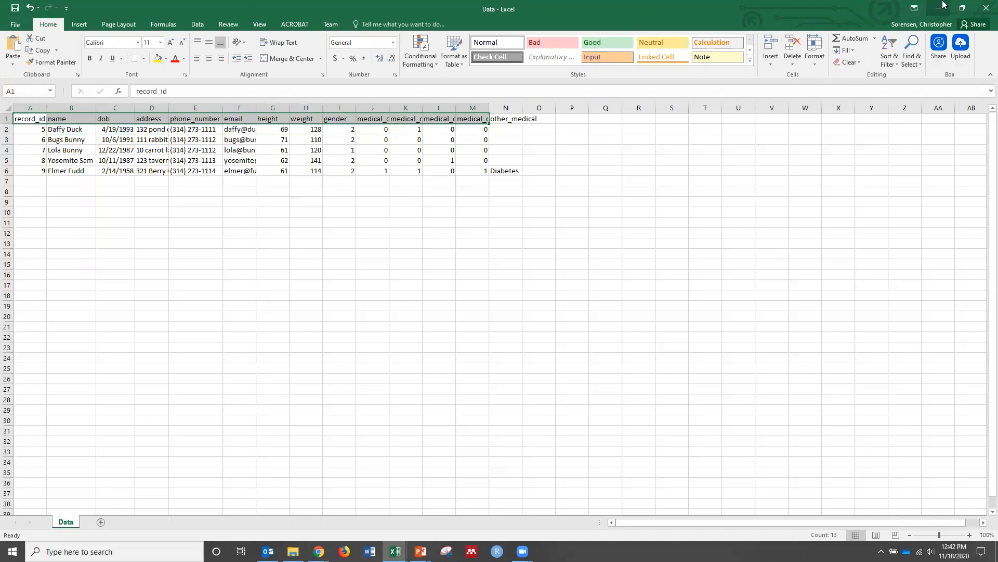
{"action": "left_click", "coordinate": [943, 7]}
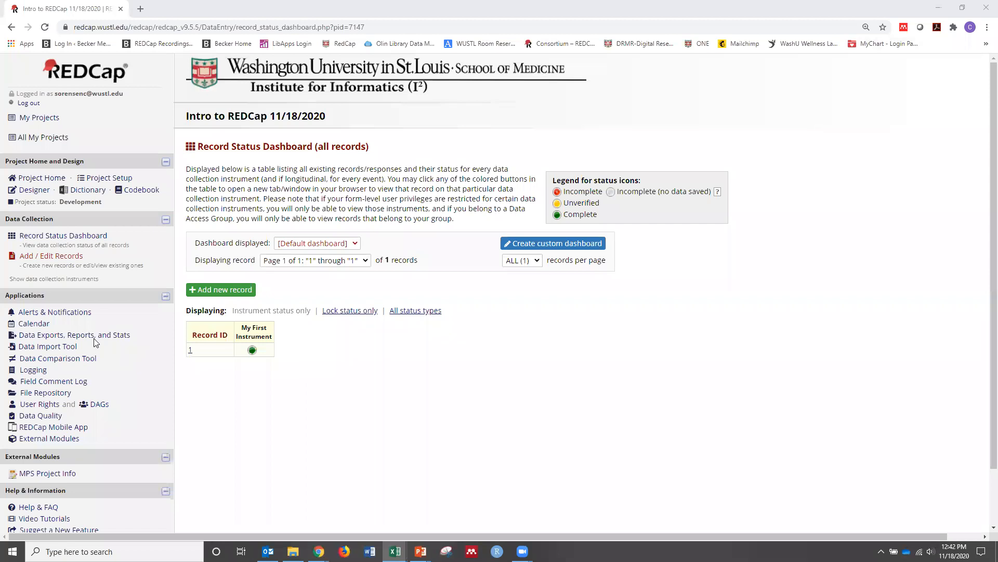
Download the Data Import Template with records in rows from the Data Import Tool, and check its variable names in Excel
{"action": "left_click", "coordinate": [36, 349]}
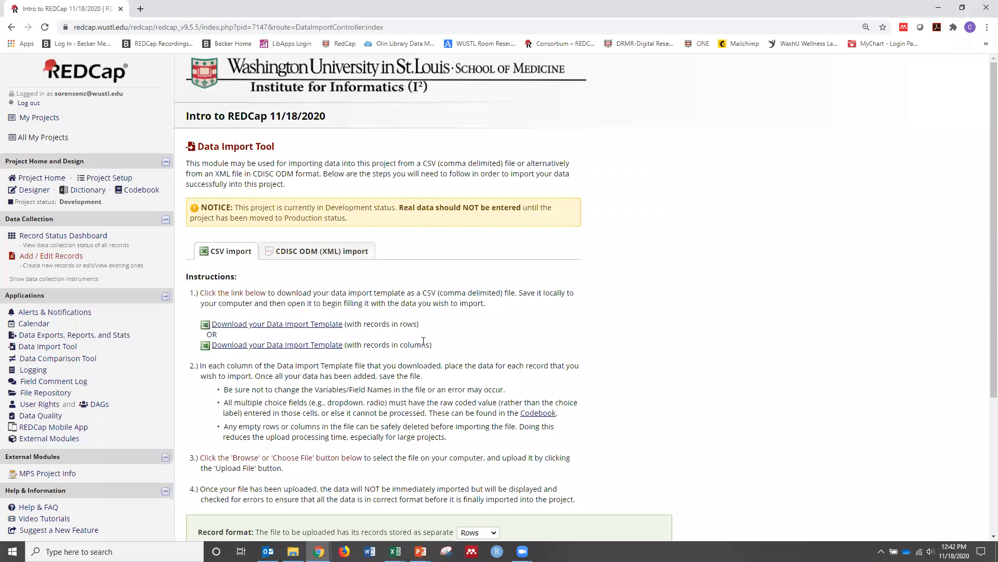
{"action": "scroll", "coordinate": [423, 340], "scroll_direction": "down", "scroll_amount": 1}
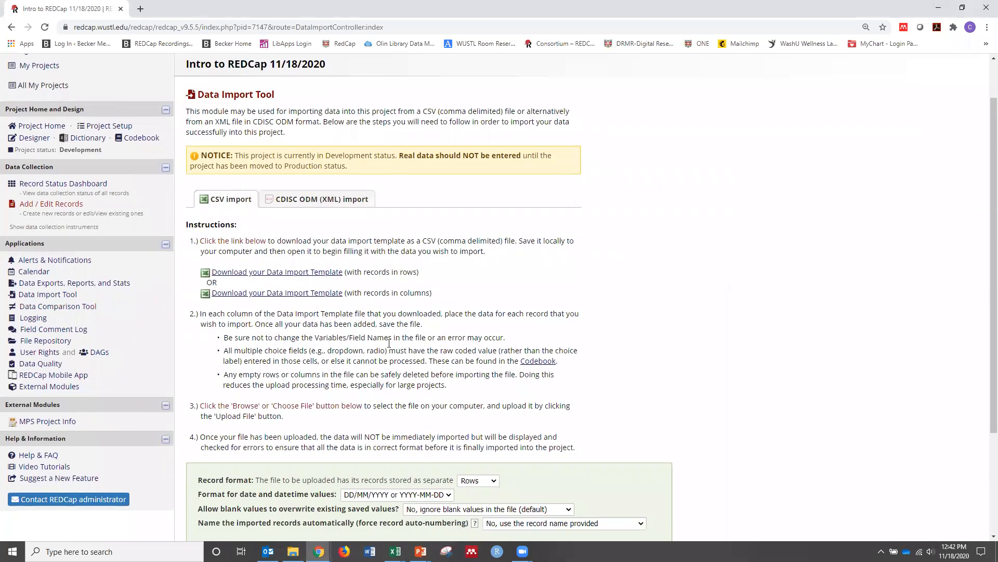
{"action": "left_click", "coordinate": [269, 274]}
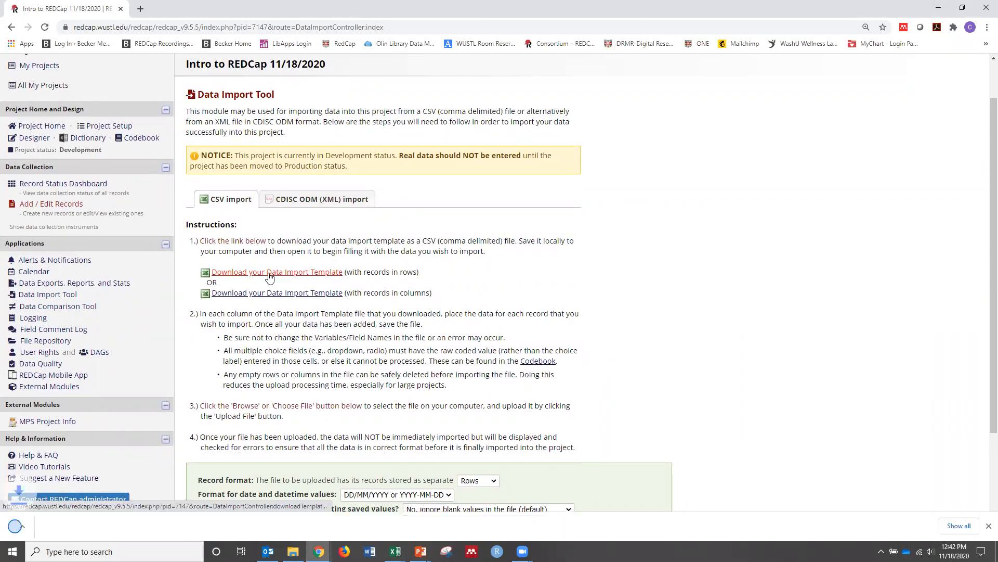
{"action": "left_click", "coordinate": [56, 529]}
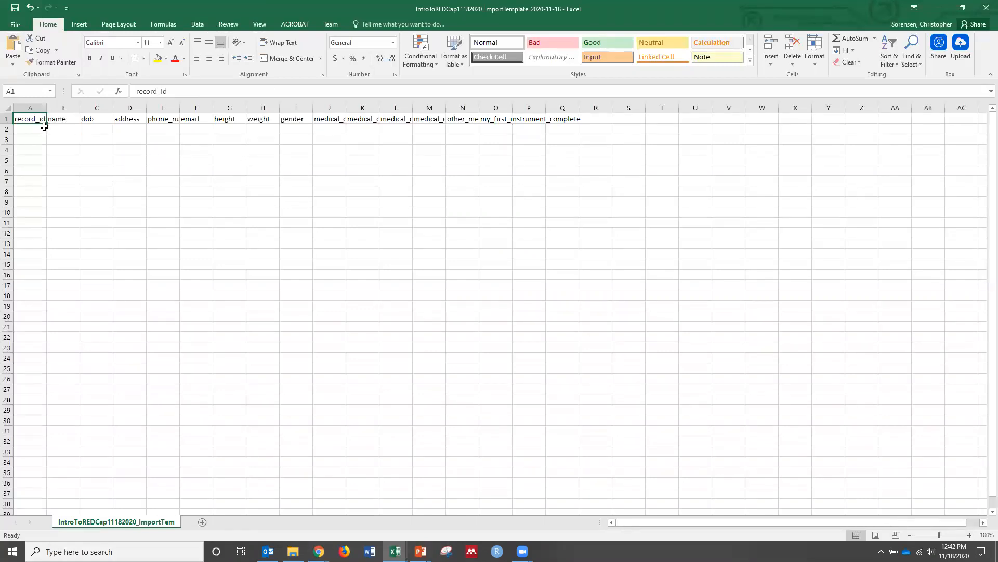
{"action": "left_click_drag", "start_coordinate": [40, 118], "coordinate": [551, 118]}
{"action": "left_click", "coordinate": [515, 131]}
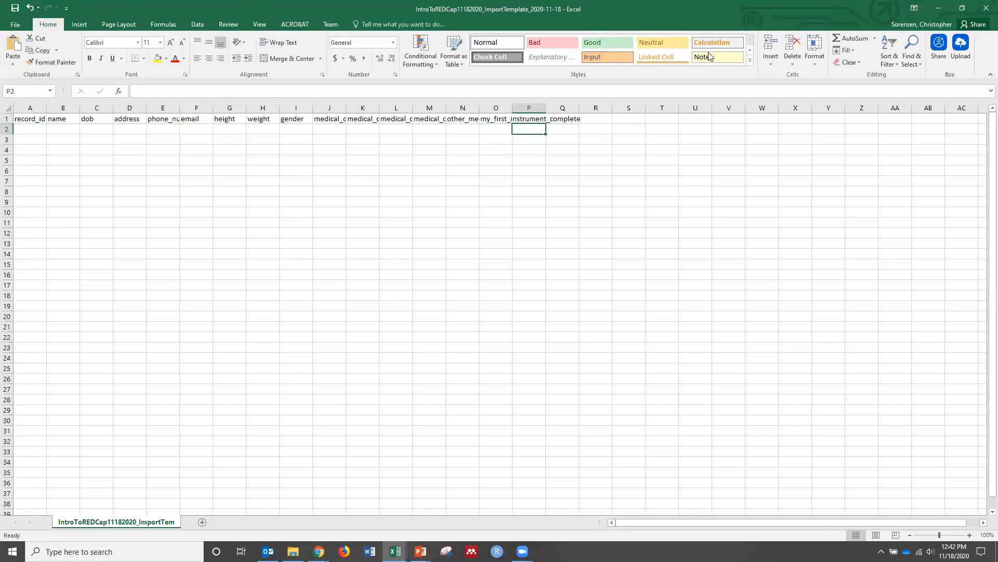
{"action": "left_click", "coordinate": [985, 8]}
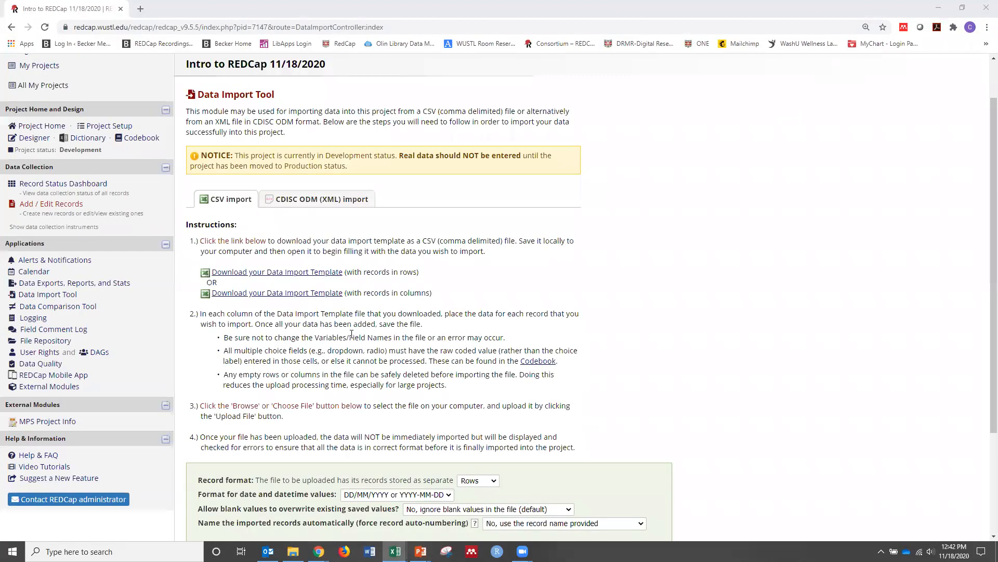
Set the import date format to MM/DD/YYYY or YYYY-MM-DD and upload Data.csv for review
{"action": "scroll", "coordinate": [374, 402], "scroll_direction": "down", "scroll_amount": 3}
{"action": "left_click", "coordinate": [411, 351]}
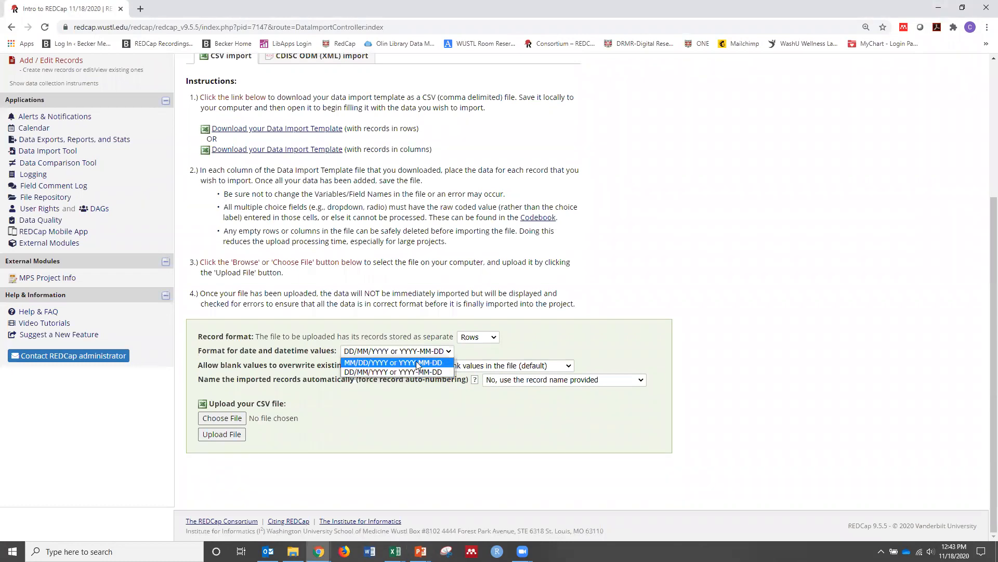
{"action": "left_click", "coordinate": [417, 363]}
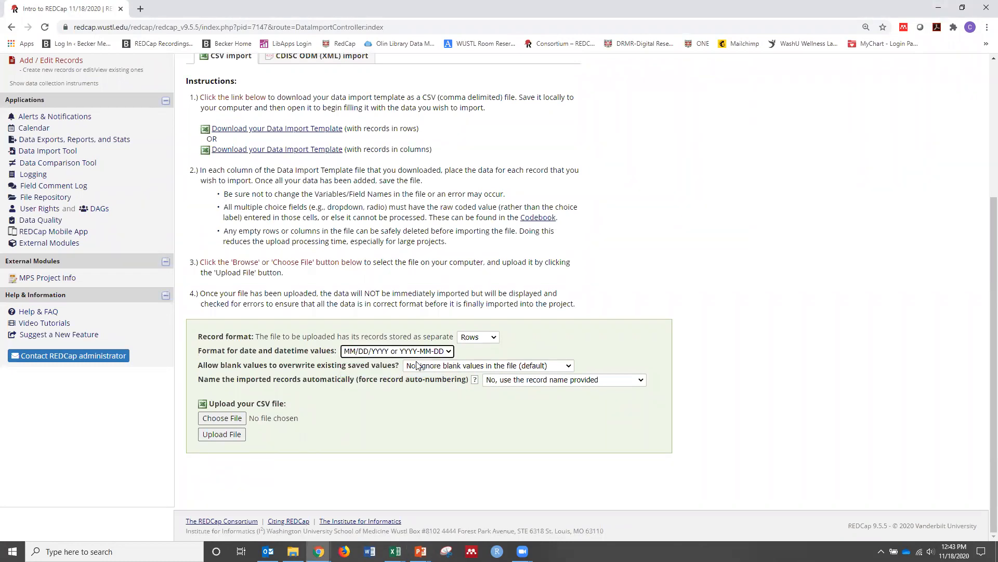
{"action": "left_click", "coordinate": [239, 423]}
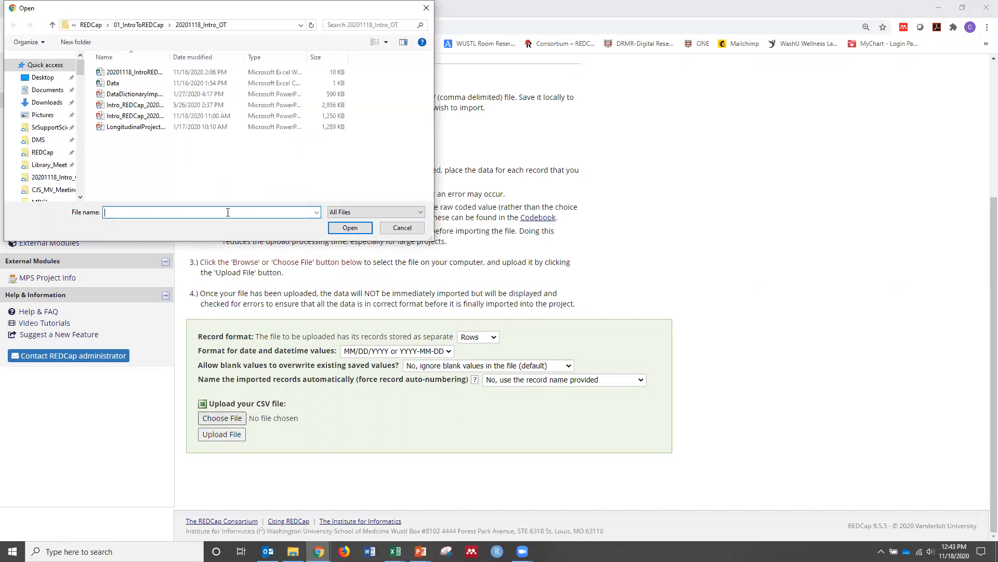
{"action": "left_click", "coordinate": [122, 83]}
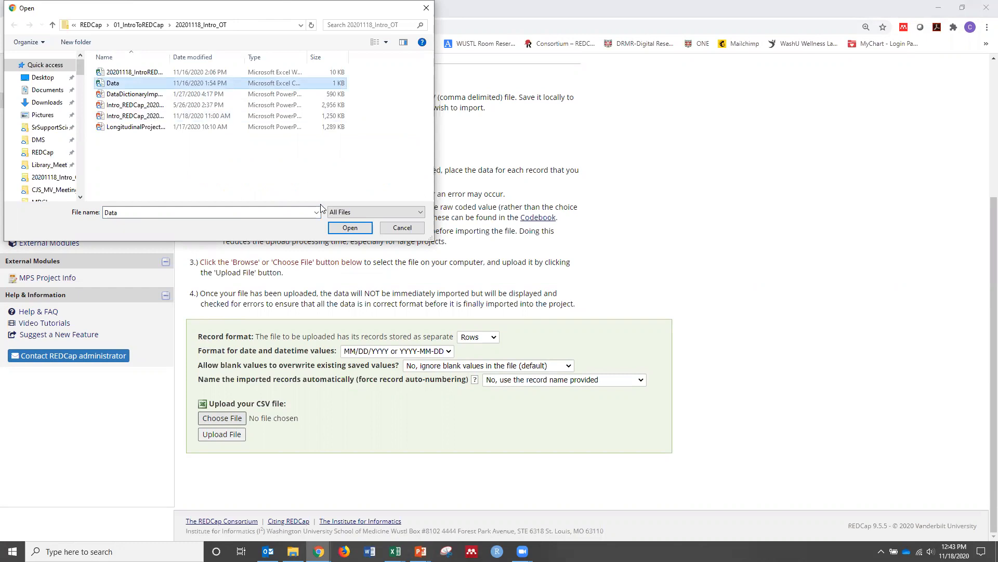
{"action": "left_click", "coordinate": [343, 228]}
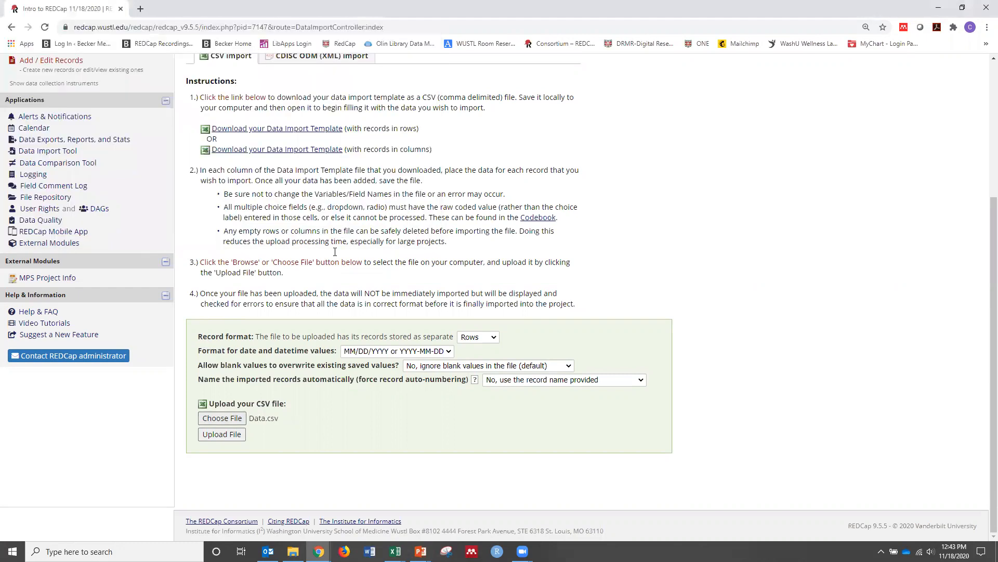
{"action": "left_click", "coordinate": [222, 434]}
Review the uploaded records in the Data Display Table and import them into the project
{"action": "scroll", "coordinate": [348, 344], "scroll_direction": "down", "scroll_amount": 1}
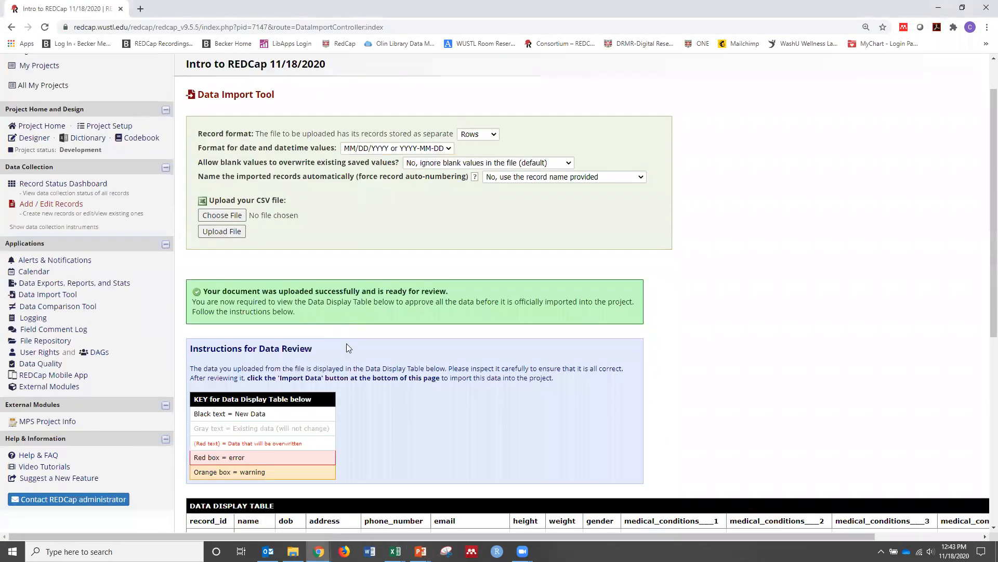
{"action": "scroll", "coordinate": [447, 412], "scroll_direction": "down", "scroll_amount": 3}
{"action": "scroll", "coordinate": [447, 412], "scroll_direction": "down", "scroll_amount": 3}
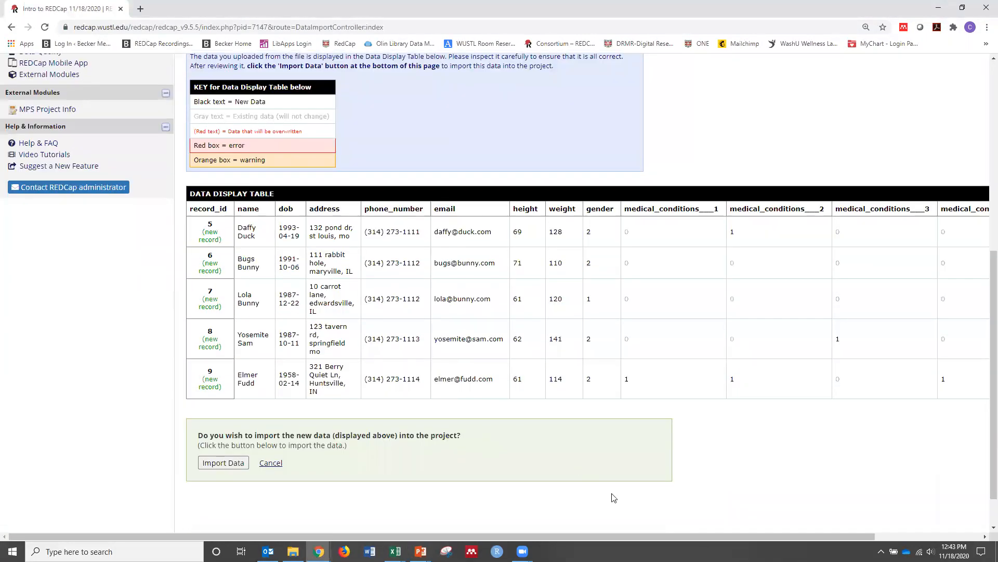
{"action": "left_click_drag", "start_coordinate": [691, 536], "coordinate": [771, 530]}
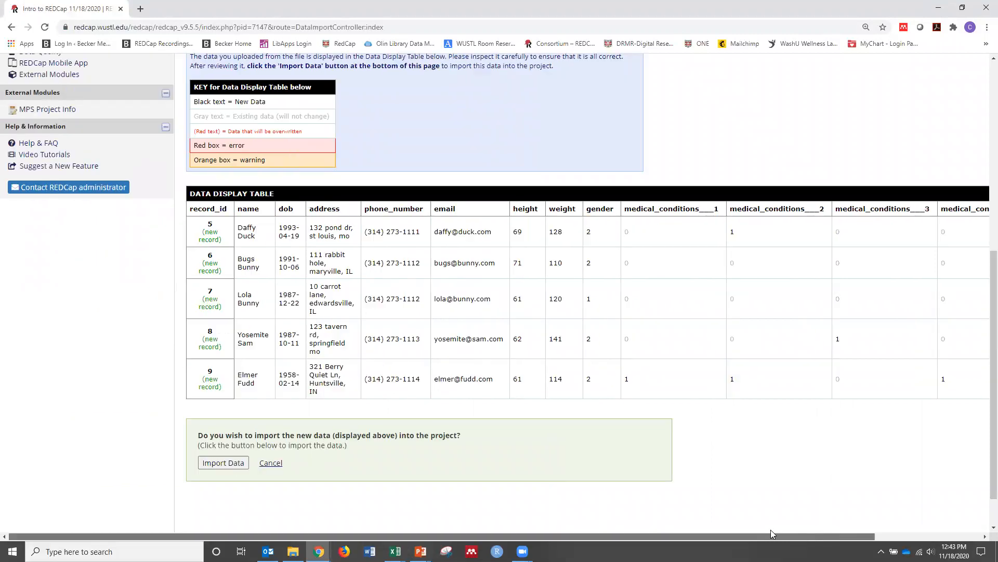
{"action": "left_click", "coordinate": [204, 463]}
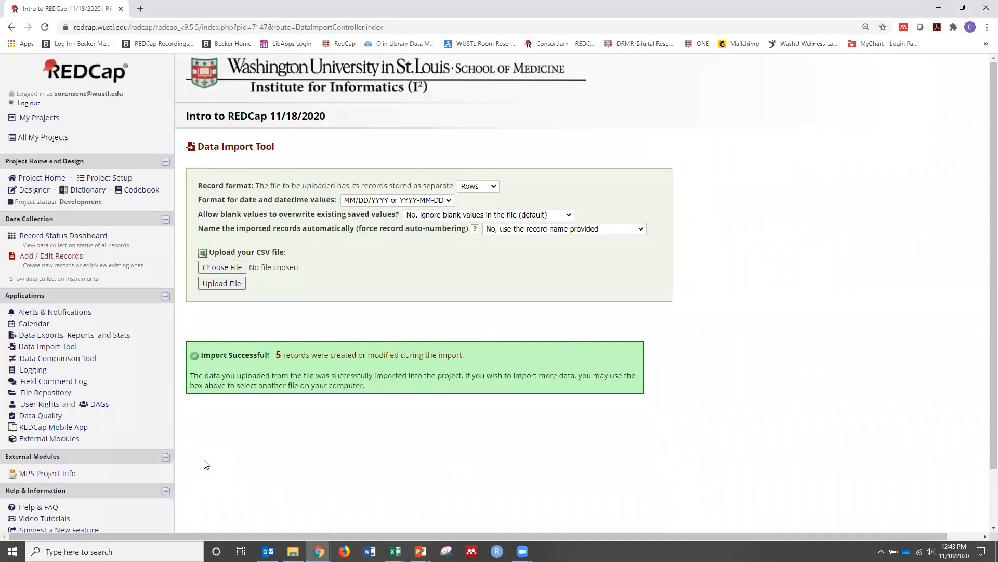
Open record 5's My First Instrument from the Record Status Dashboard, save it as Complete, and return to the dashboard
{"action": "left_click", "coordinate": [70, 238]}
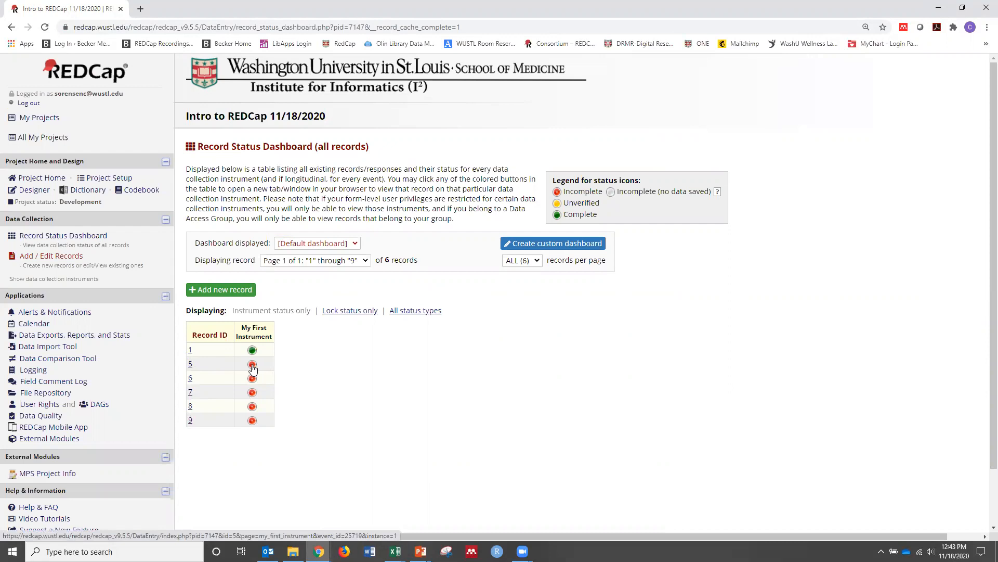
{"action": "mouse_move", "coordinate": [395, 551]}
{"action": "mouse_move", "coordinate": [434, 512]}
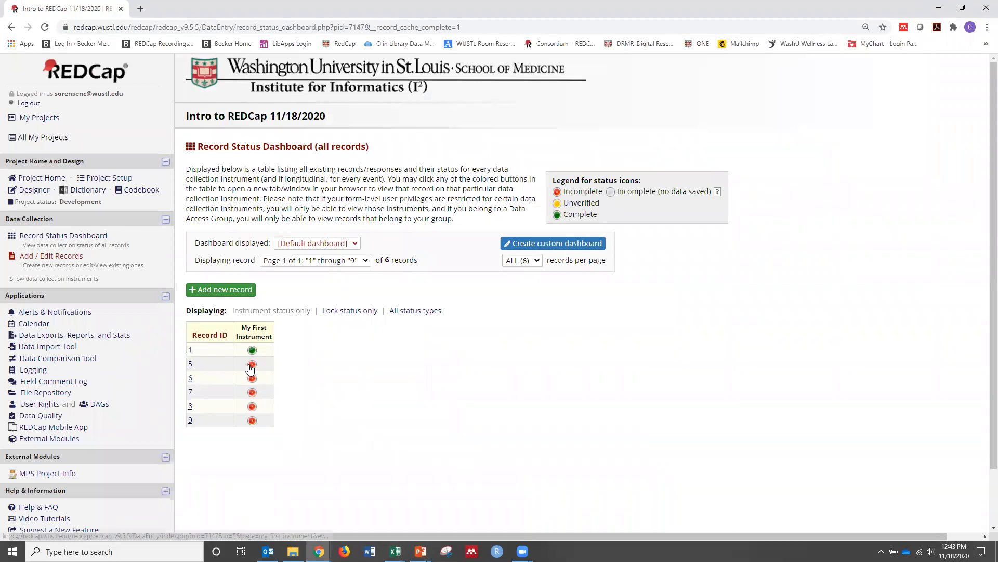
{"action": "left_click", "coordinate": [252, 369]}
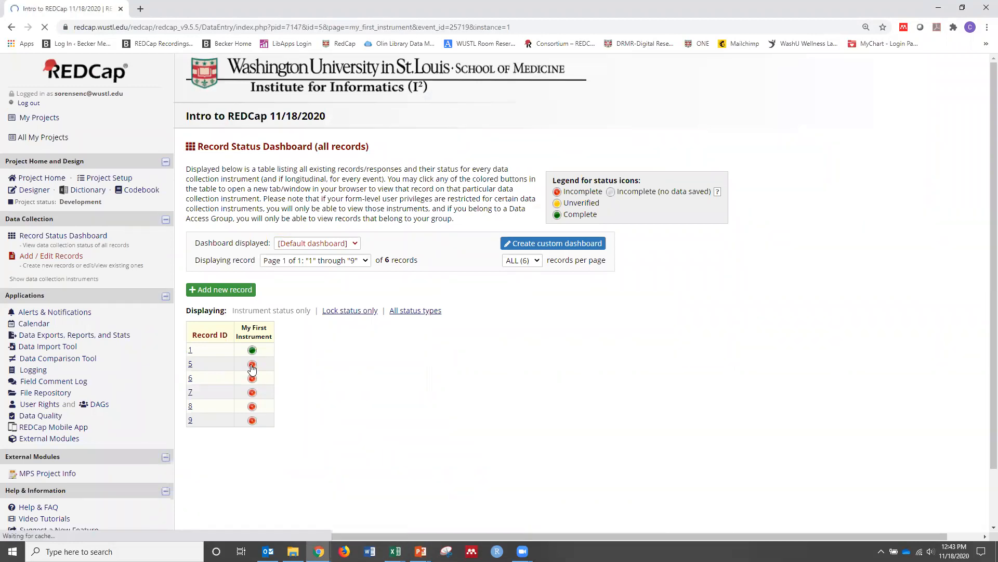
{"action": "scroll", "coordinate": [464, 409], "scroll_direction": "down", "scroll_amount": 3}
{"action": "scroll", "coordinate": [464, 408], "scroll_direction": "down", "scroll_amount": 2}
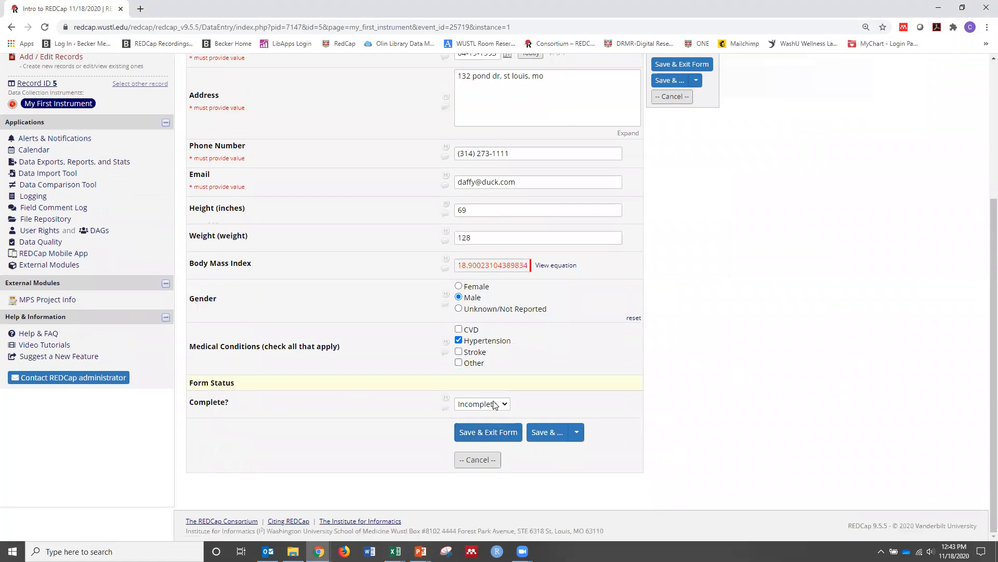
{"action": "left_click", "coordinate": [495, 404]}
{"action": "left_click", "coordinate": [474, 437]}
{"action": "left_click", "coordinate": [504, 434]}
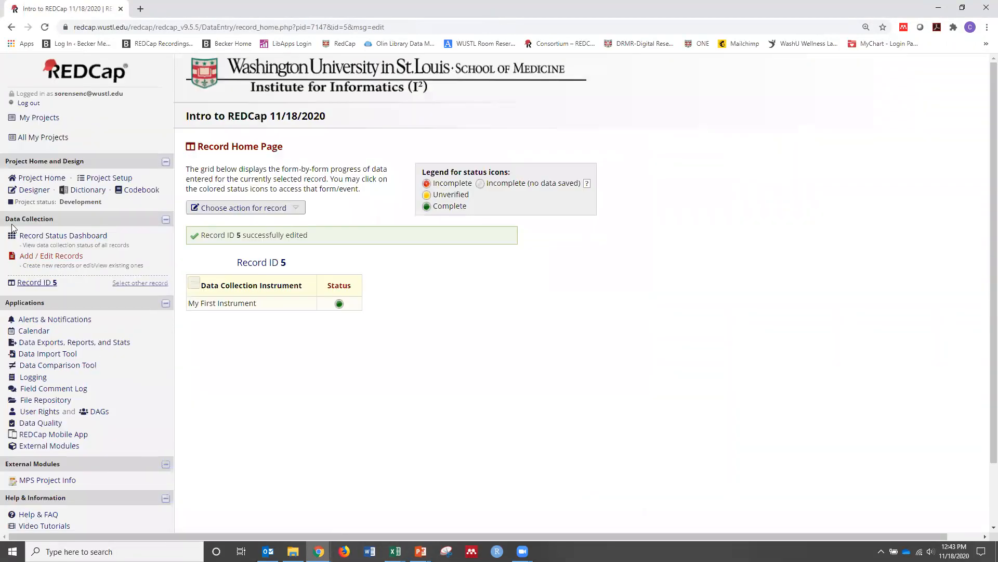
{"action": "left_click", "coordinate": [32, 237]}
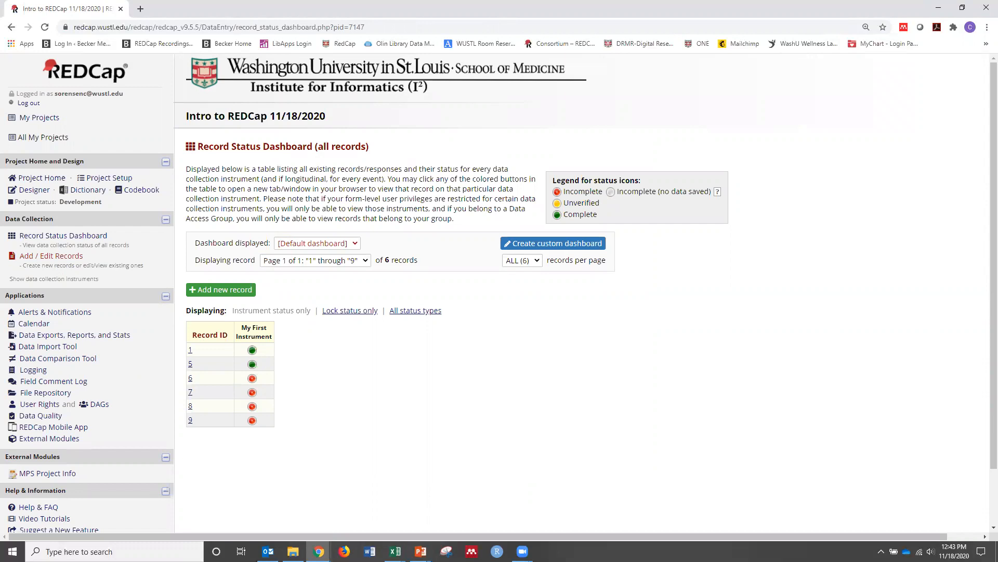
Enable the use of surveys in the project's main settings under Project Setup
{"action": "key", "text": "alt+Tab"}
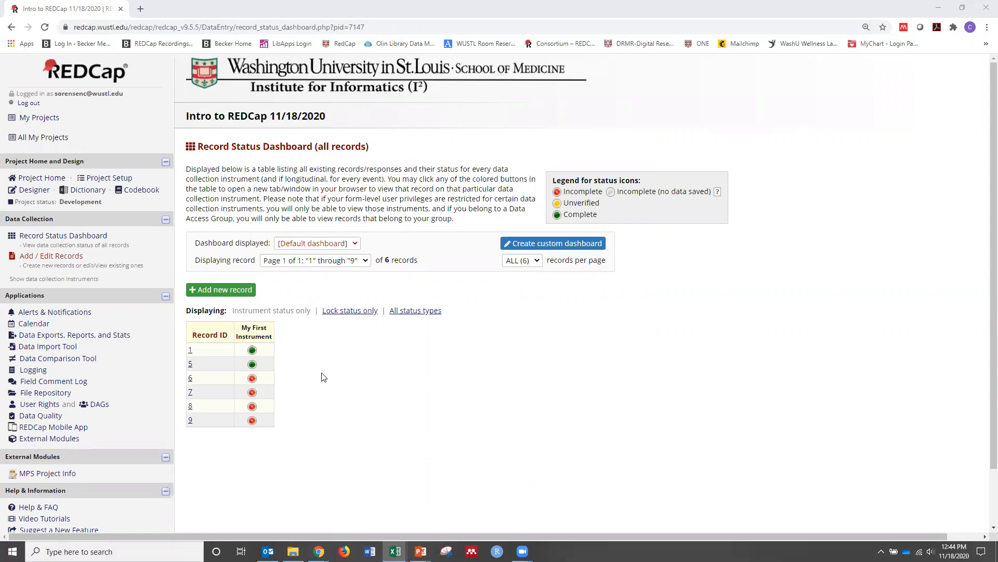
{"action": "left_click", "coordinate": [122, 180]}
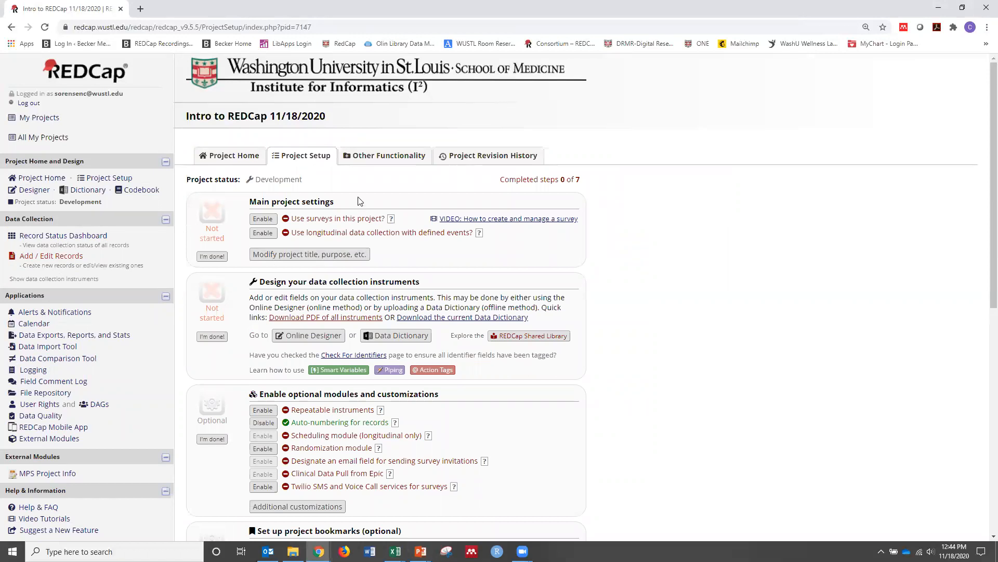
{"action": "left_click", "coordinate": [259, 221]}
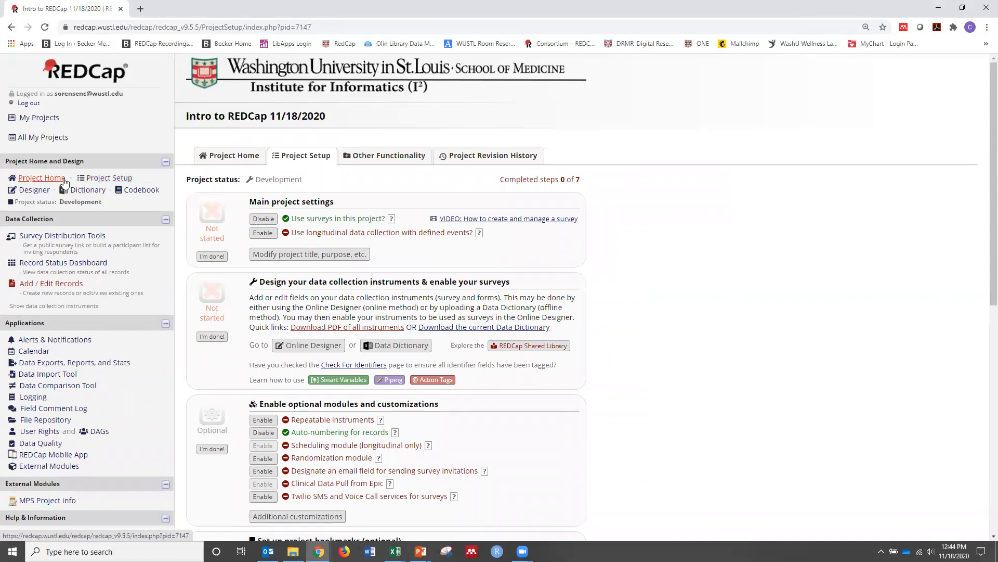
Enable My First Instrument as a survey in the Online Designer and choose email "Email" as its survey-specific email invitation field
{"action": "left_click", "coordinate": [35, 190]}
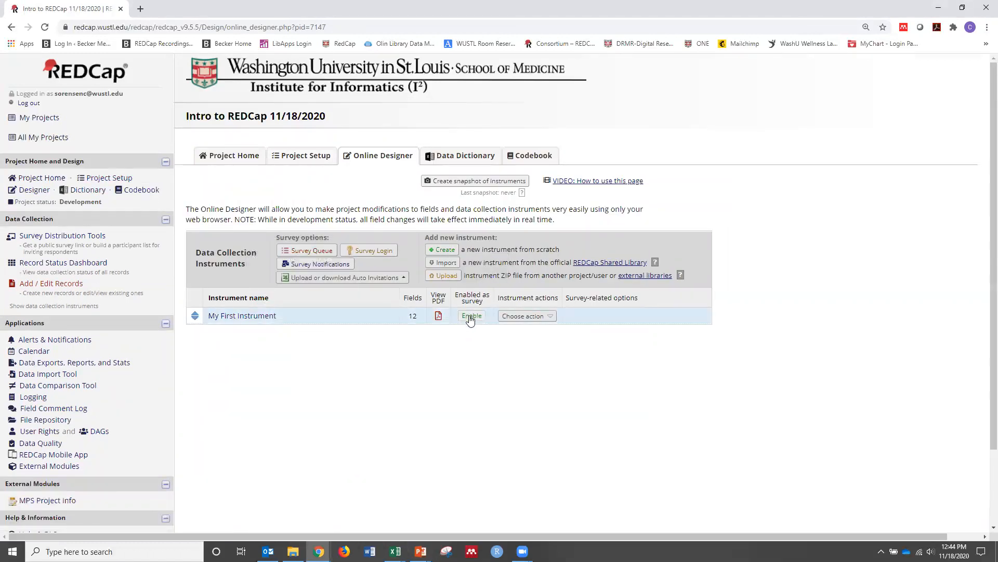
{"action": "left_click", "coordinate": [471, 317]}
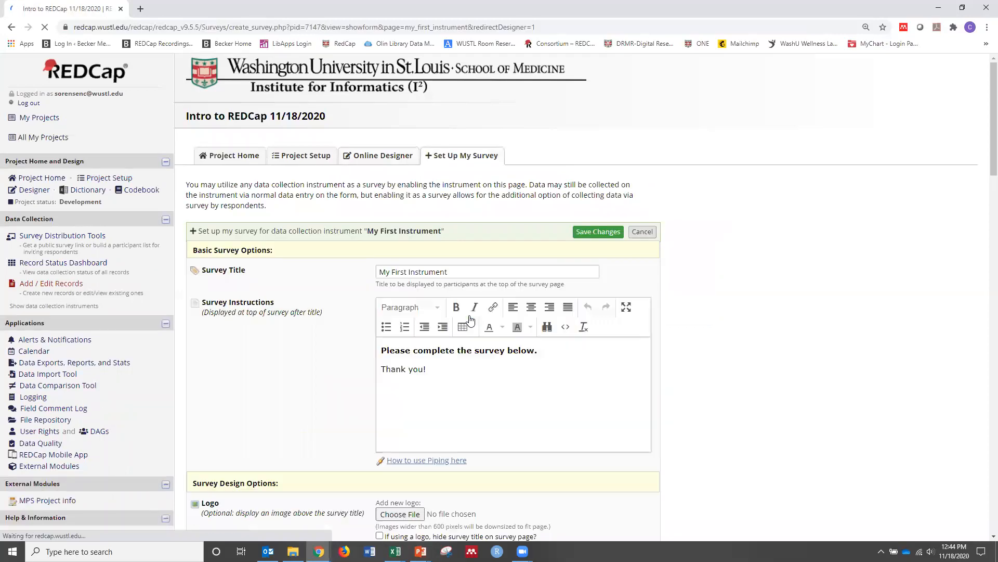
{"action": "scroll", "coordinate": [702, 393], "scroll_direction": "down", "scroll_amount": 2}
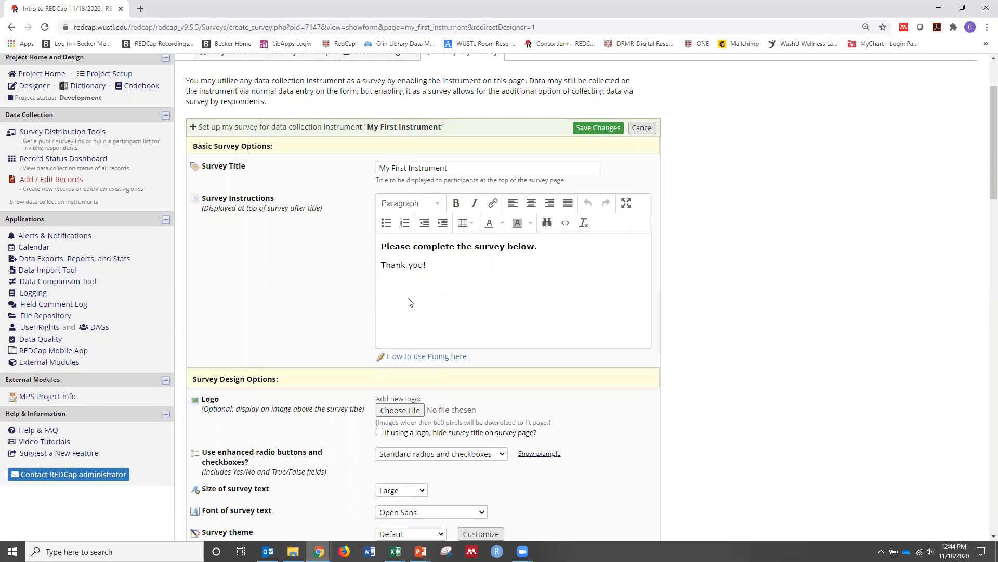
{"action": "scroll", "coordinate": [409, 297], "scroll_direction": "down", "scroll_amount": 5}
{"action": "scroll", "coordinate": [676, 310], "scroll_direction": "down", "scroll_amount": 3}
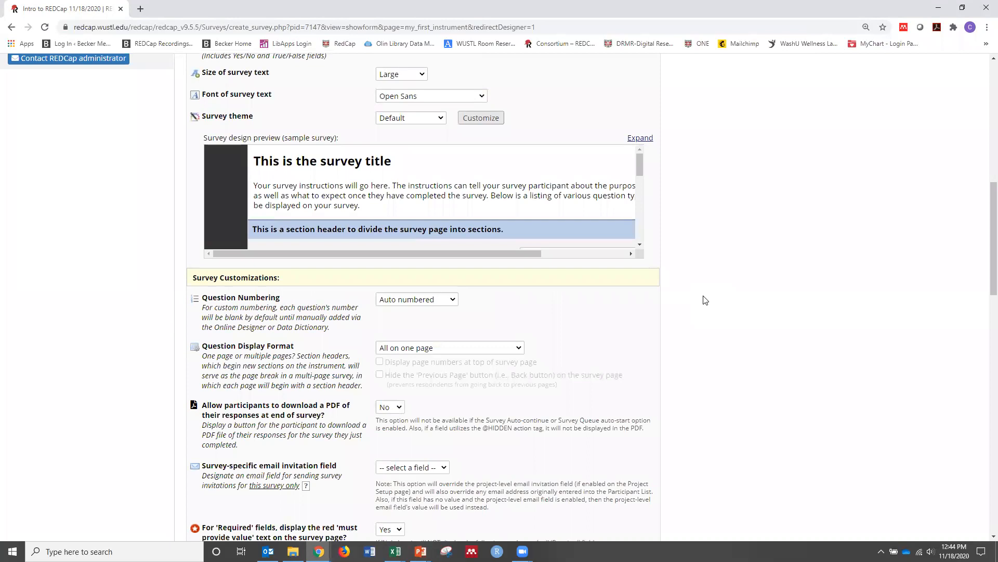
{"action": "scroll", "coordinate": [705, 302], "scroll_direction": "down", "scroll_amount": 1}
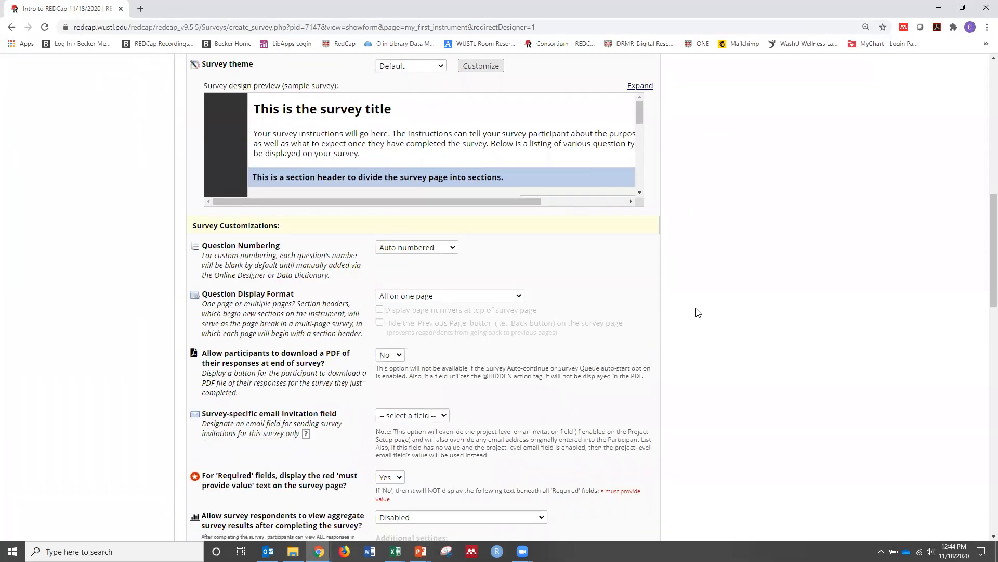
{"action": "scroll", "coordinate": [638, 331], "scroll_direction": "down", "scroll_amount": 1}
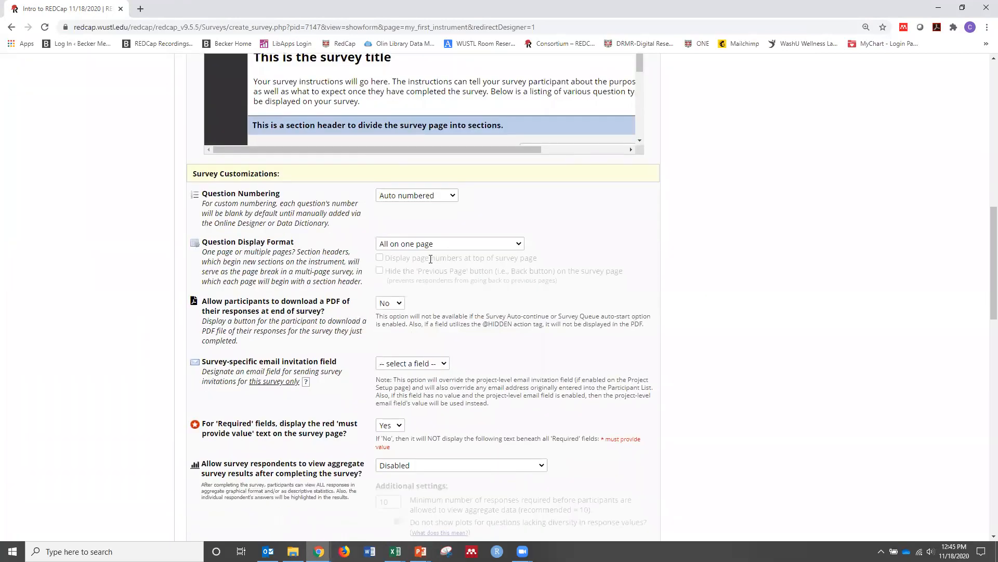
{"action": "scroll", "coordinate": [431, 259], "scroll_direction": "down", "scroll_amount": 1}
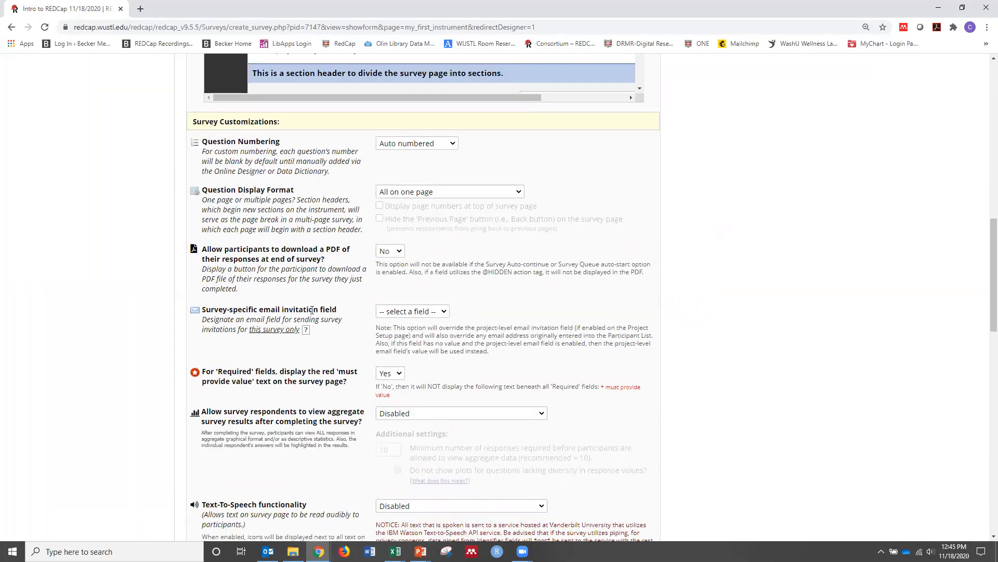
{"action": "left_click", "coordinate": [404, 312]}
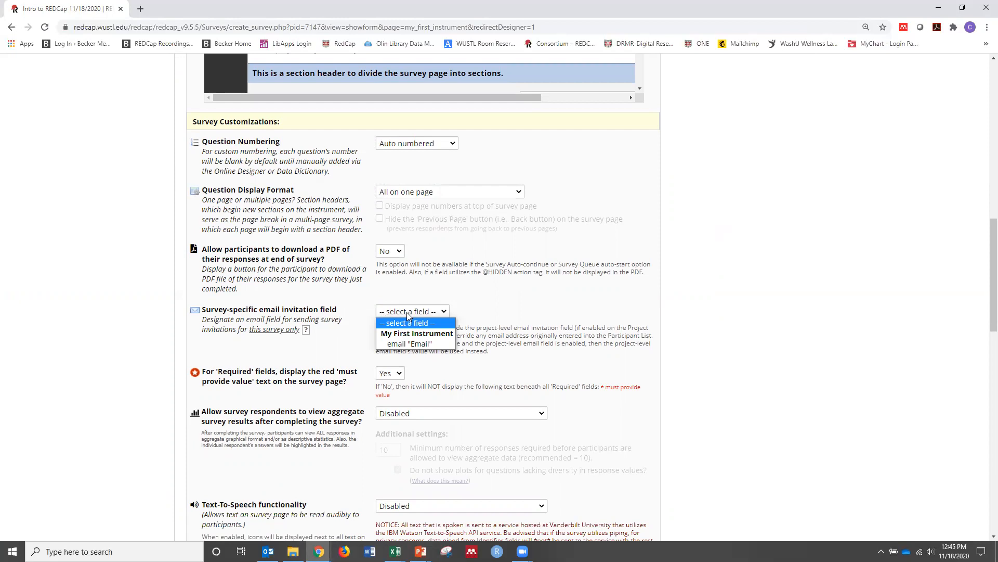
{"action": "left_click", "coordinate": [416, 344]}
Set the 'Save & Return Later' option for respondents to Yes in the Survey Access settings
{"action": "scroll", "coordinate": [472, 346], "scroll_direction": "down", "scroll_amount": 8}
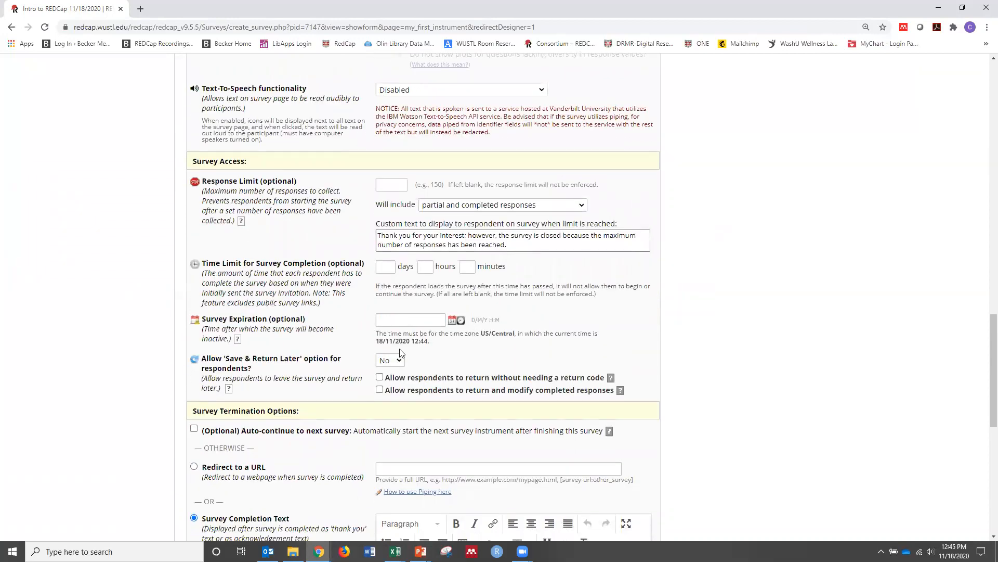
{"action": "left_click", "coordinate": [390, 360]}
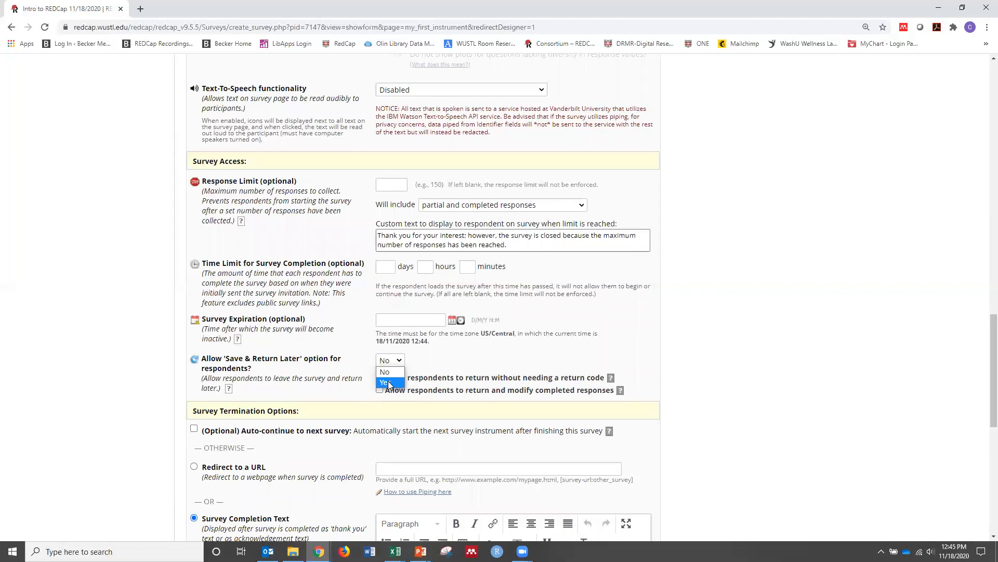
{"action": "left_click", "coordinate": [389, 383]}
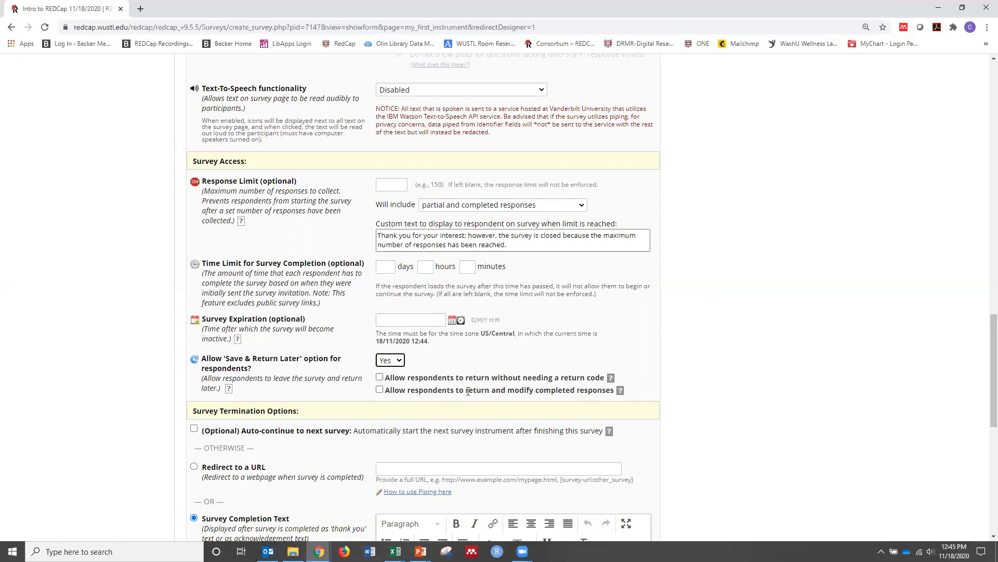
Turn on the confirmation email sent on survey completion and enter the sender's full name as its display name
{"action": "scroll", "coordinate": [520, 388], "scroll_direction": "down", "scroll_amount": 5}
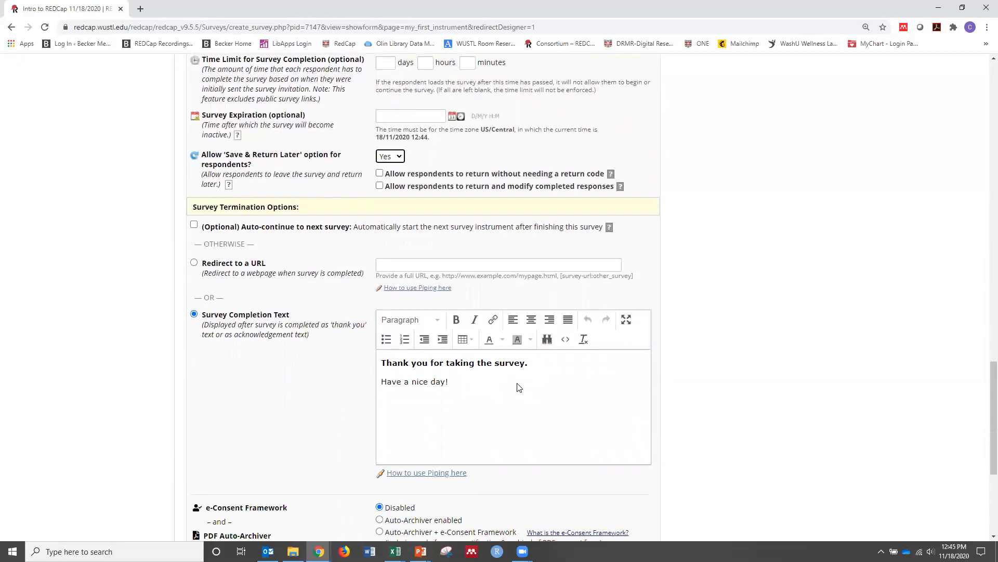
{"action": "scroll", "coordinate": [512, 384], "scroll_direction": "down", "scroll_amount": 4}
{"action": "left_click", "coordinate": [390, 358]}
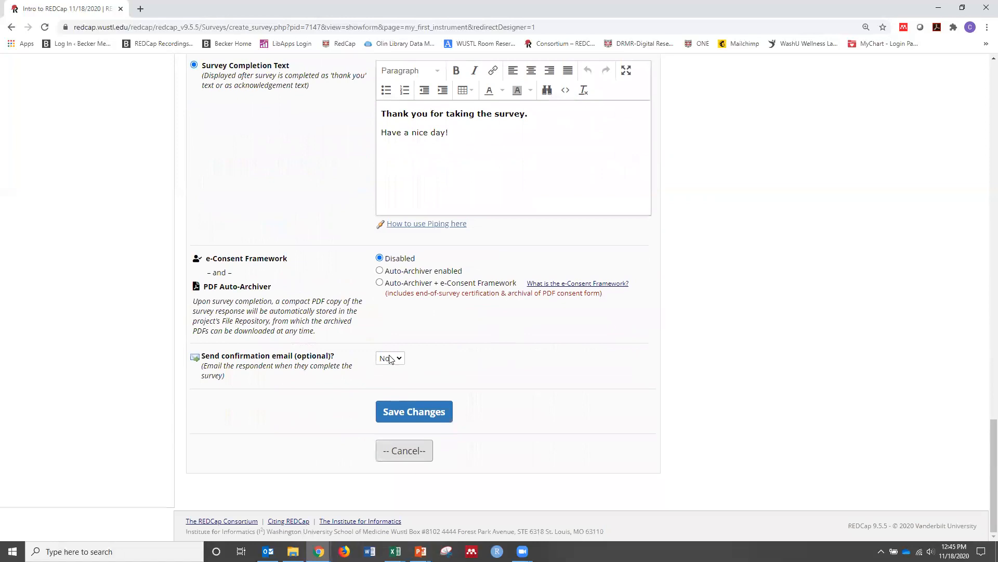
{"action": "left_click", "coordinate": [389, 380]}
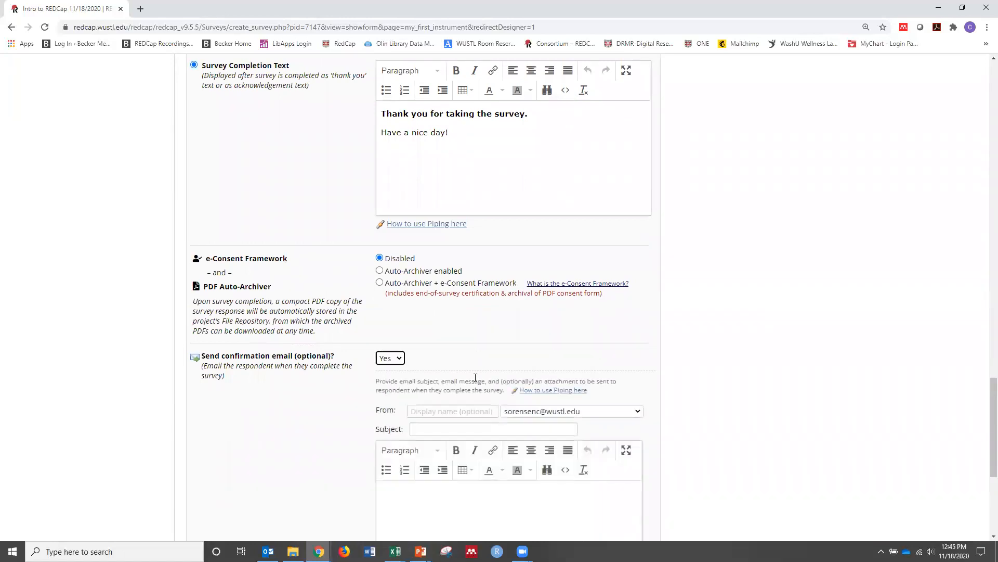
{"action": "scroll", "coordinate": [459, 337], "scroll_direction": "down", "scroll_amount": 2}
{"action": "left_click", "coordinate": [463, 307]}
{"action": "type", "text": "Chris Sor"}
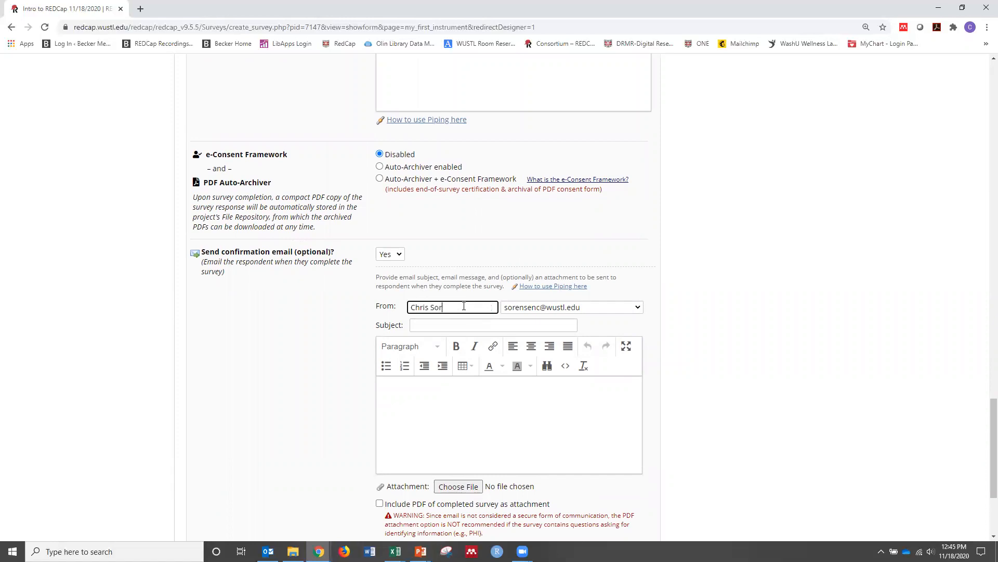
{"action": "type", "text": "ensen"}
Give the confirmation email the subject "Survey Completed" and message "Thank you for completing our survey.", and save the survey settings
{"action": "left_click", "coordinate": [452, 325]}
{"action": "type", "text": "Survey Complete"}
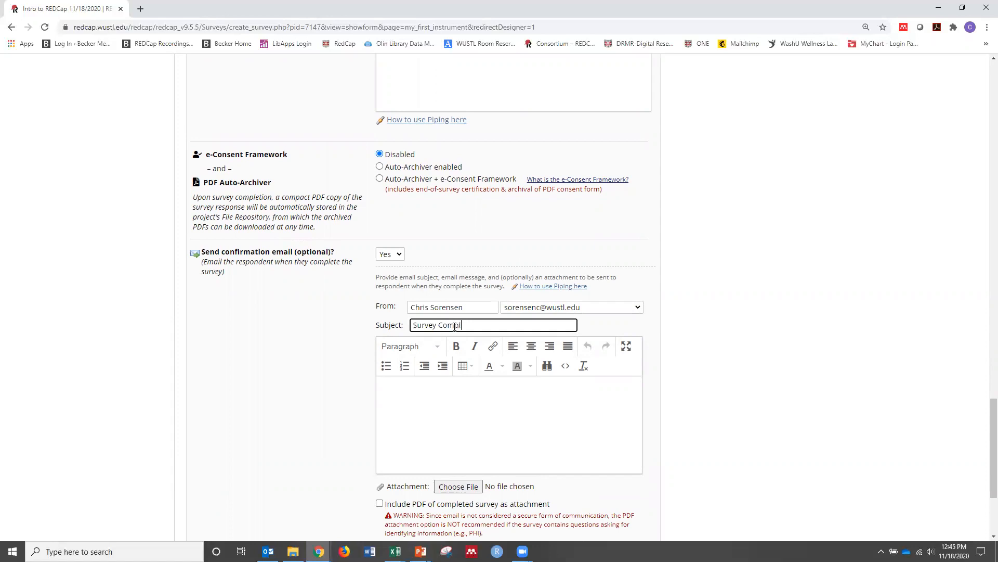
{"action": "key", "text": "Tab"}
{"action": "type", "text": "Thank you for fcompleting our survey."}
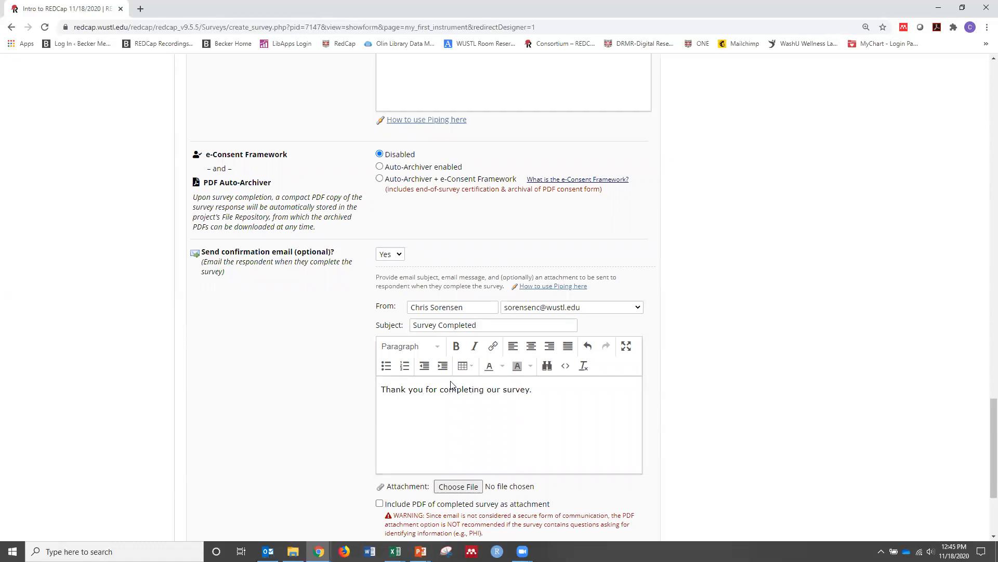
{"action": "scroll", "coordinate": [451, 385], "scroll_direction": "down", "scroll_amount": 3}
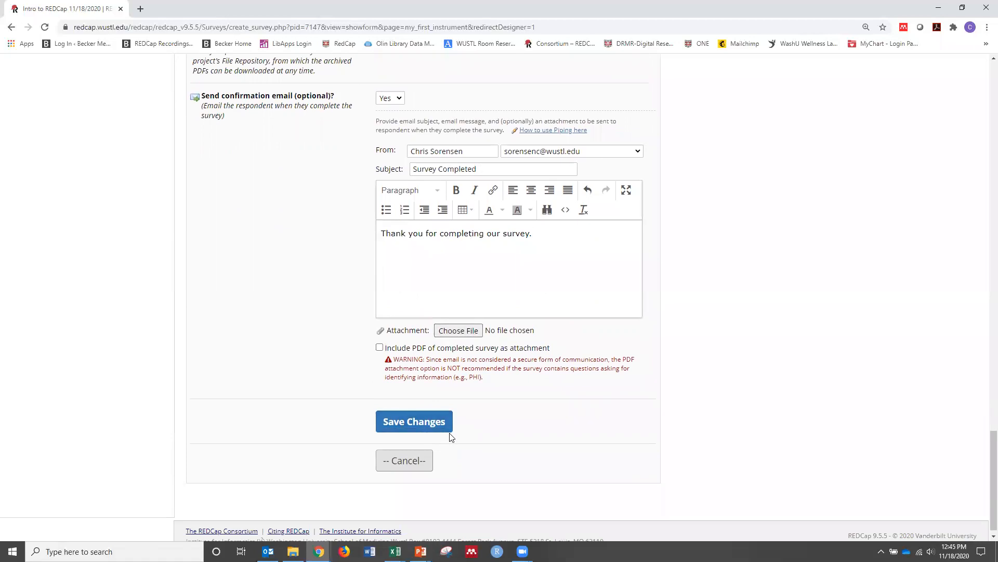
{"action": "left_click", "coordinate": [438, 429]}
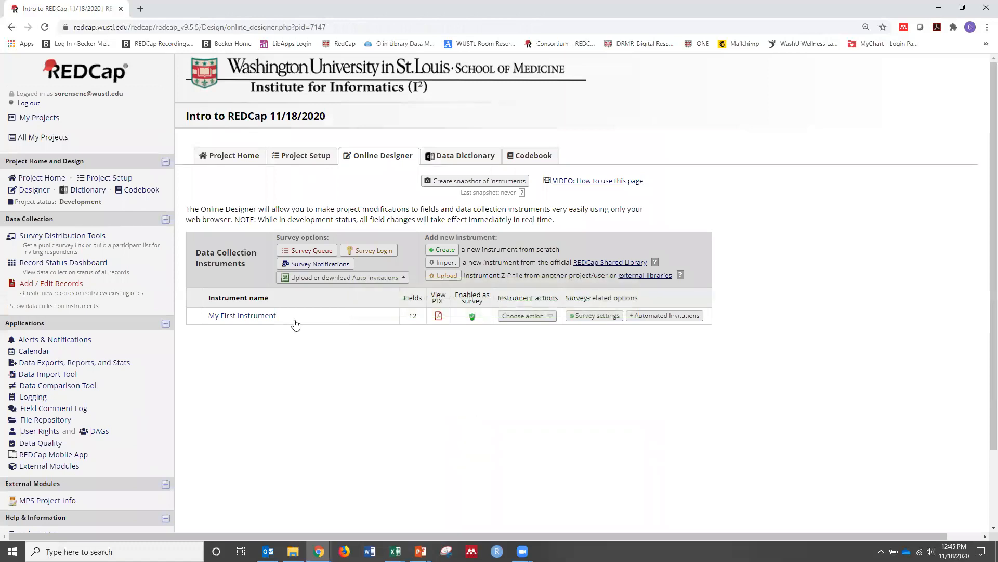
Copy the public survey URL from Survey Distribution Tools and open it in a new browser tab
{"action": "left_click", "coordinate": [37, 237]}
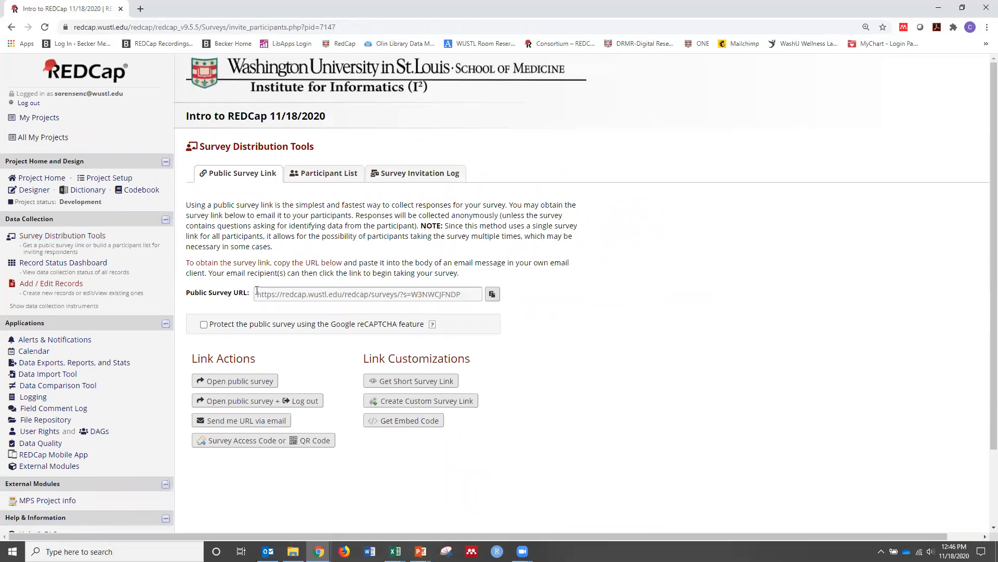
{"action": "left_click_drag", "start_coordinate": [463, 294], "coordinate": [240, 289]}
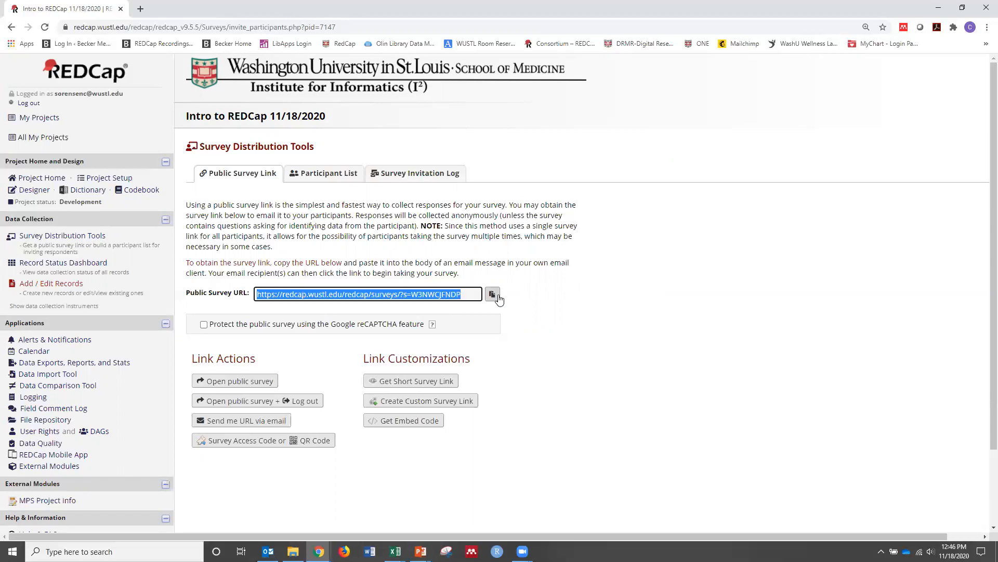
{"action": "left_click", "coordinate": [491, 294]}
{"action": "left_click", "coordinate": [140, 9]}
{"action": "right_click", "coordinate": [157, 26]}
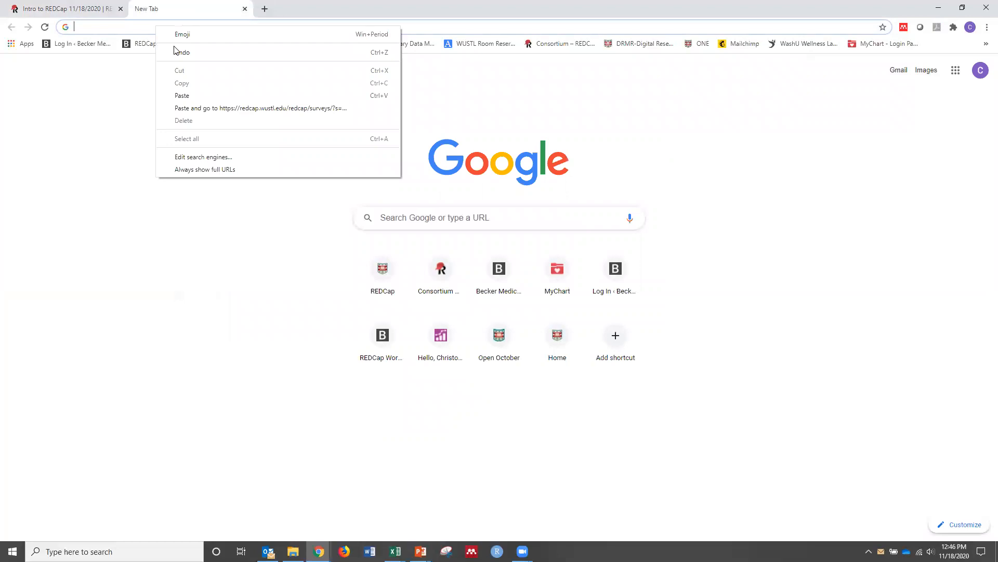
{"action": "left_click", "coordinate": [182, 95]}
{"action": "key", "text": "Return"}
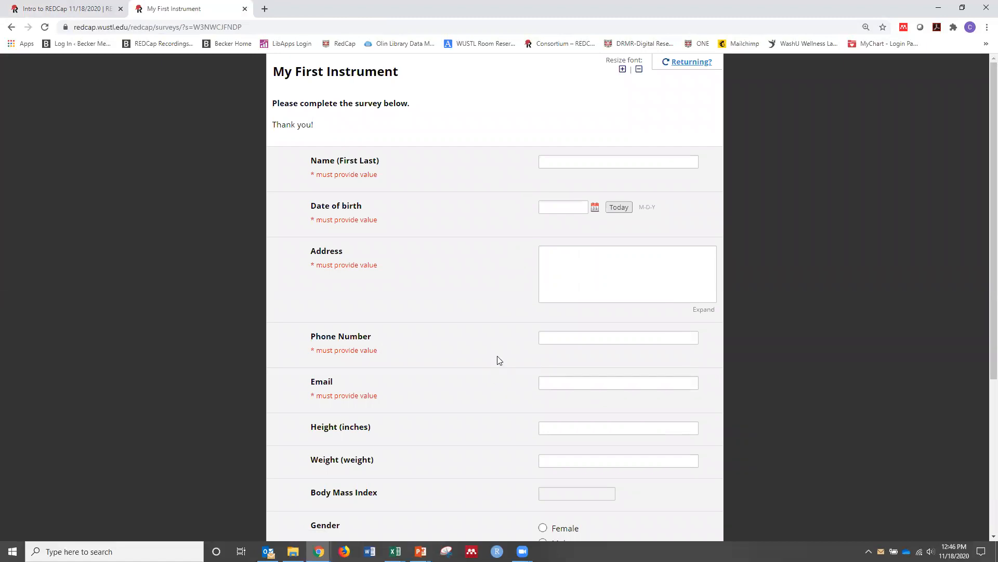
Fill in the respondent's name, date of birth and a placeholder address in the public survey
{"action": "left_click", "coordinate": [596, 162]}
{"action": "type", "text": "CJS"}
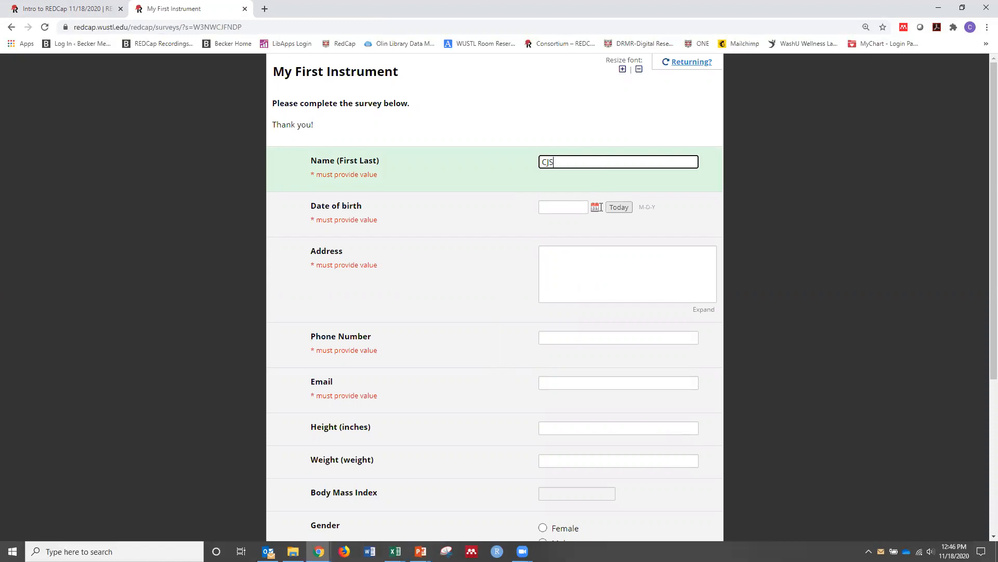
{"action": "left_click", "coordinate": [617, 208]}
{"action": "left_click", "coordinate": [574, 260]}
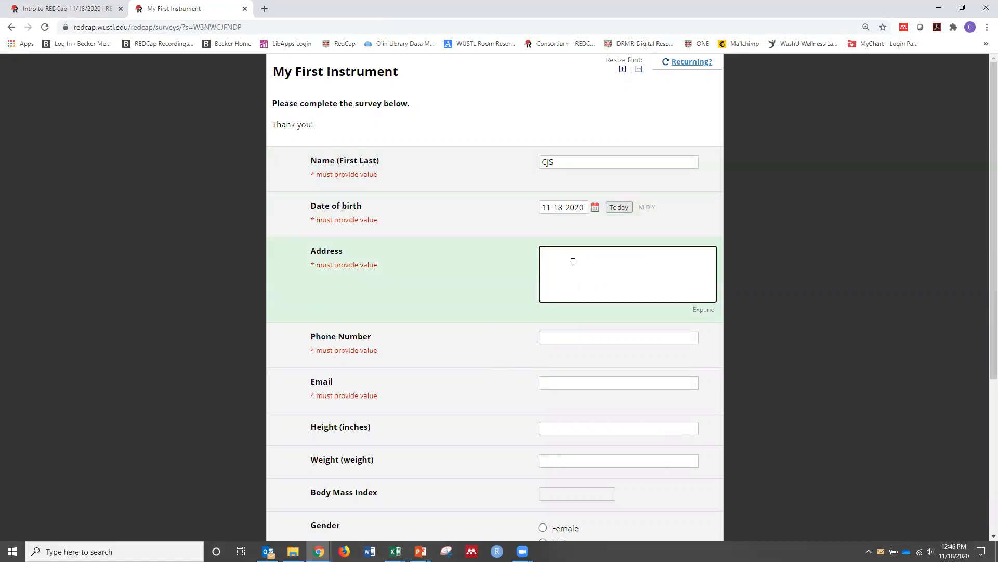
{"action": "type", "text": "Street "}
{"action": "type", "text": "City, State"}
Enter the respondent's phone number and a test email address in the survey
{"action": "left_click", "coordinate": [570, 340]}
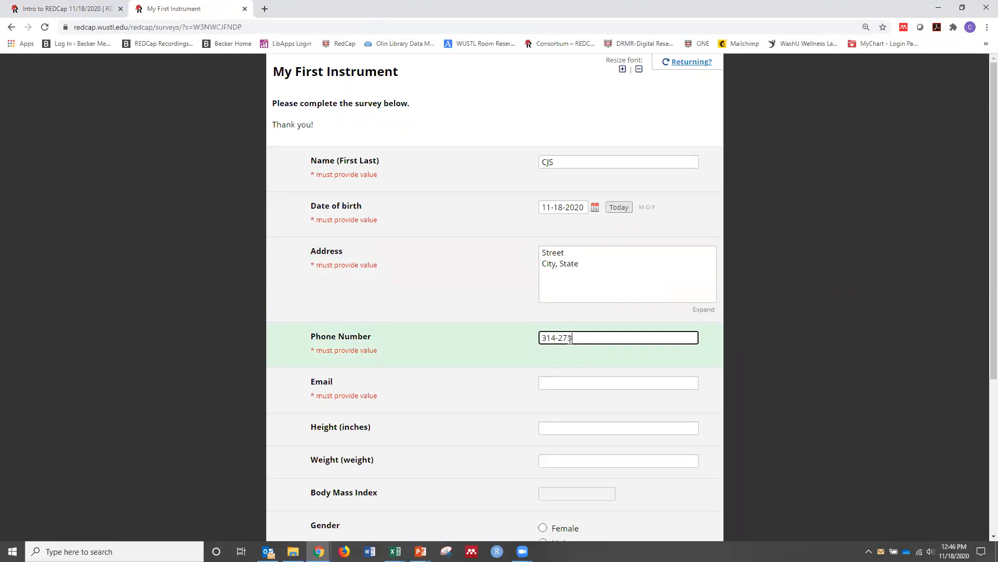
{"action": "key", "text": "Tab"}
{"action": "type", "text": "tr"}
{"action": "key", "text": "BackSpace"}
{"action": "type", "text": "es"}
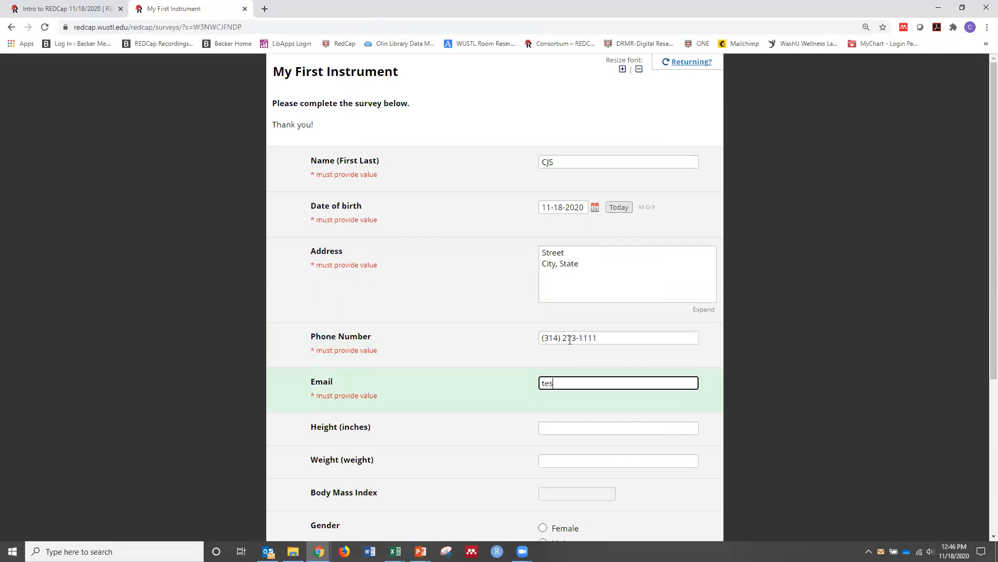
{"action": "type", "text": "t@test.test"}
Mark Other under Medical Conditions and list "Diabetes" as the other medical condition
{"action": "scroll", "coordinate": [584, 374], "scroll_direction": "down", "scroll_amount": 4}
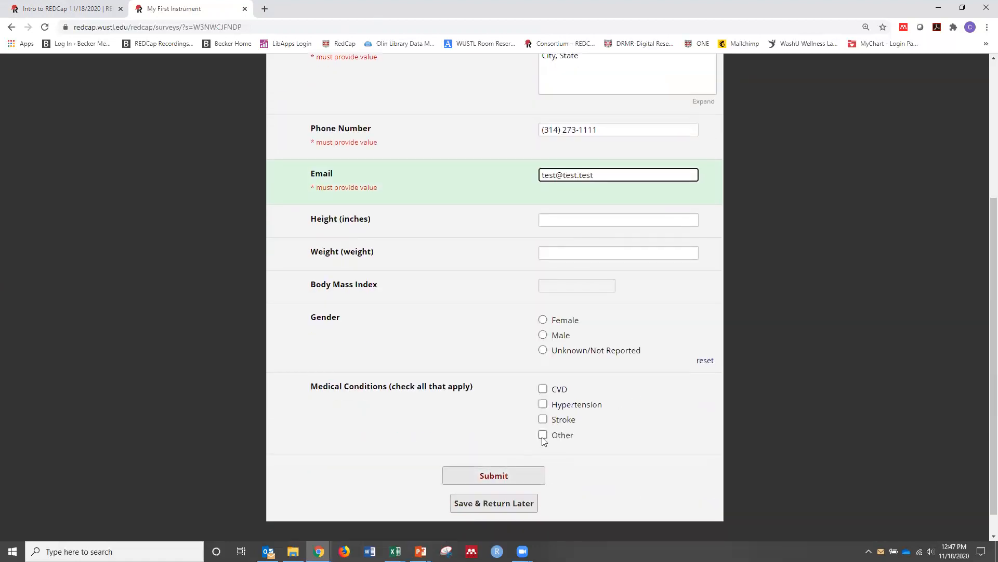
{"action": "left_click", "coordinate": [543, 435]}
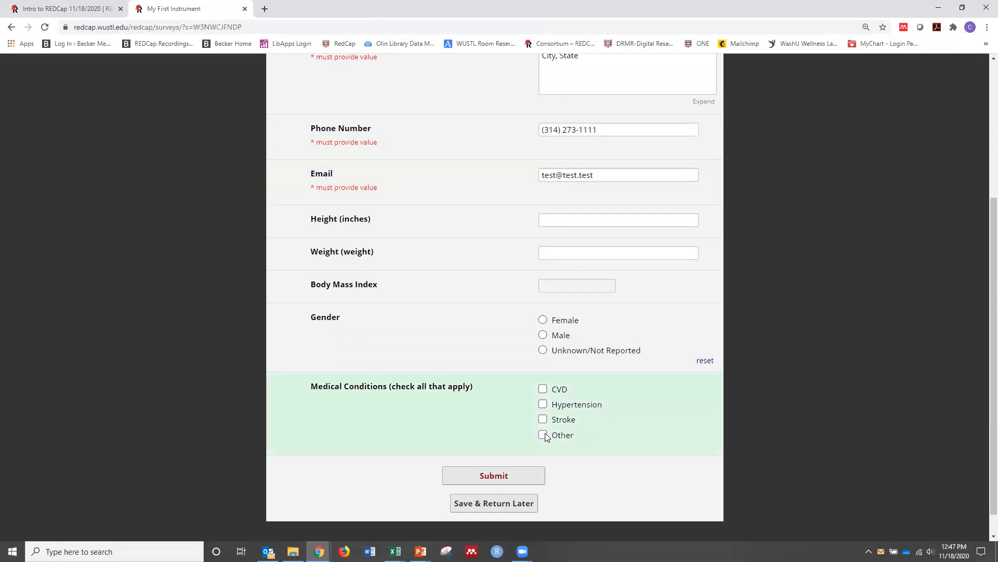
{"action": "left_click", "coordinate": [557, 468]}
{"action": "type", "text": "Diabetes"}
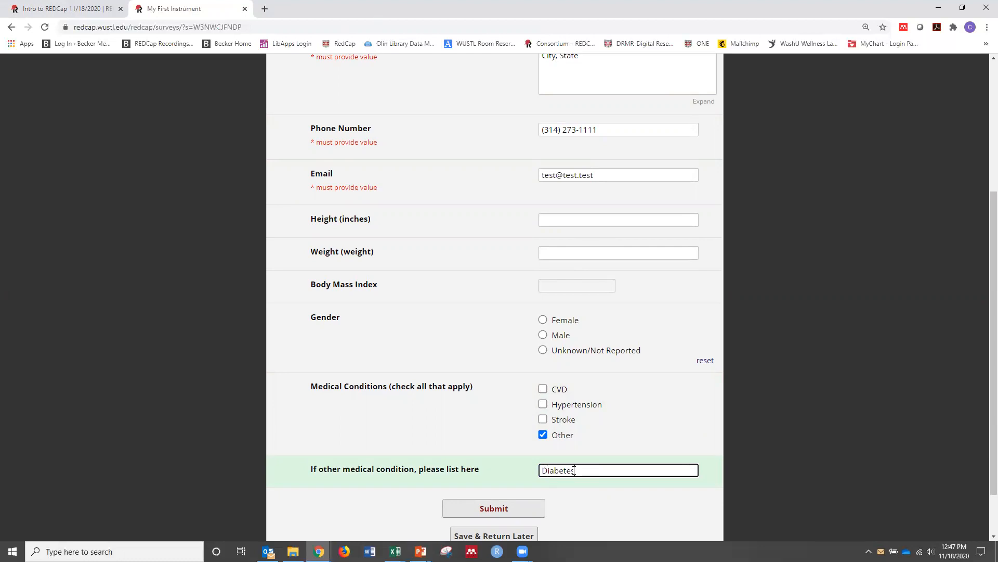
Set the respondent's gender to Male, height to 72 inches and weight to 180
{"action": "left_click", "coordinate": [543, 335]}
{"action": "left_click", "coordinate": [550, 220]}
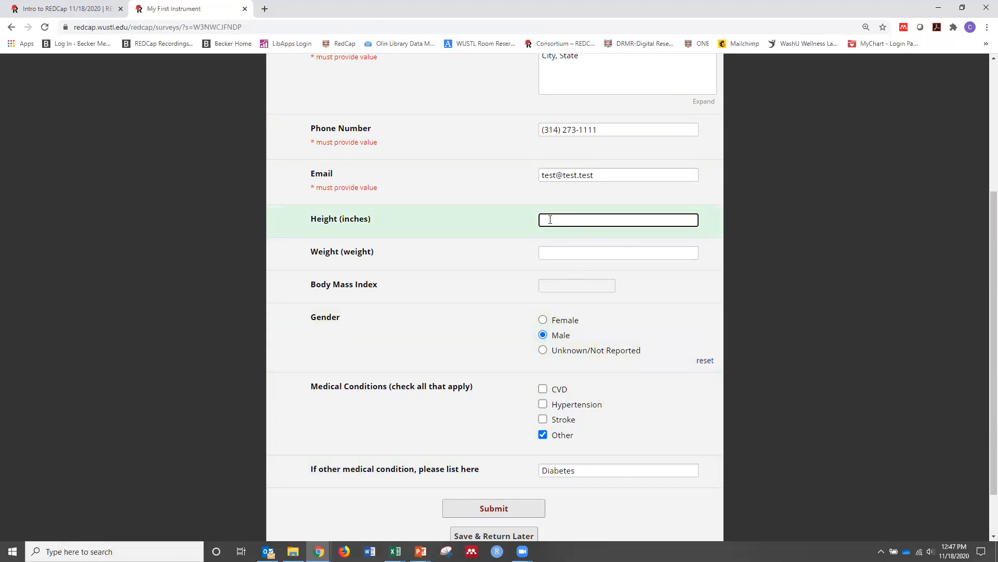
{"action": "key", "text": "Tab"}
{"action": "type", "text": "180"}
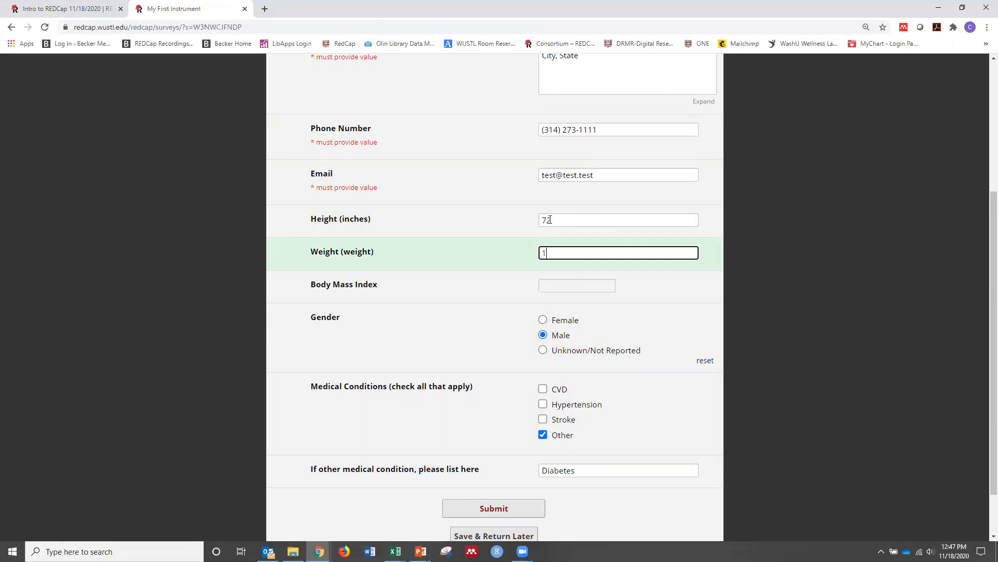
{"action": "left_click", "coordinate": [405, 301]}
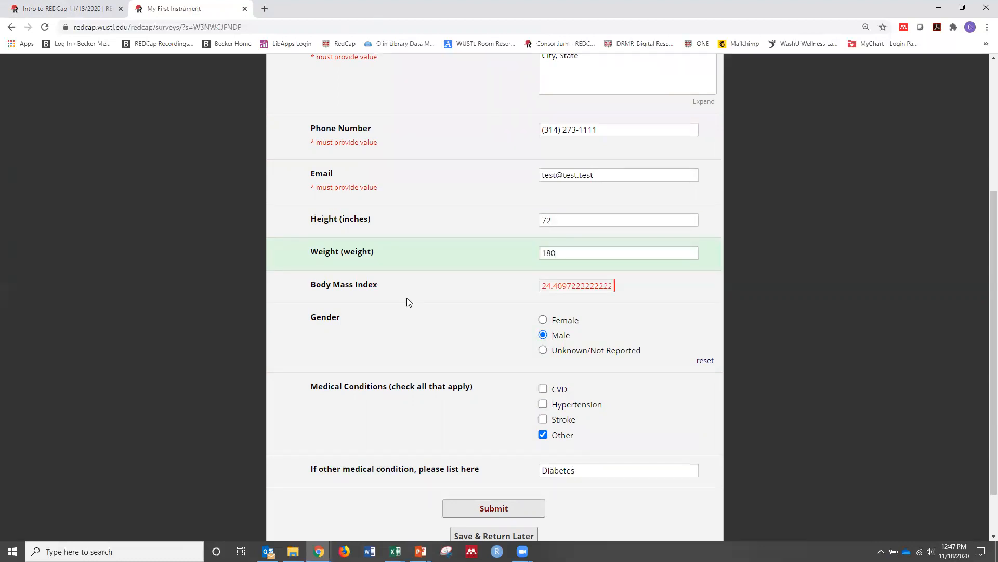
Submit the completed survey and close its browser tab to return to the project
{"action": "scroll", "coordinate": [423, 326], "scroll_direction": "down", "scroll_amount": 2}
{"action": "left_click", "coordinate": [492, 453]}
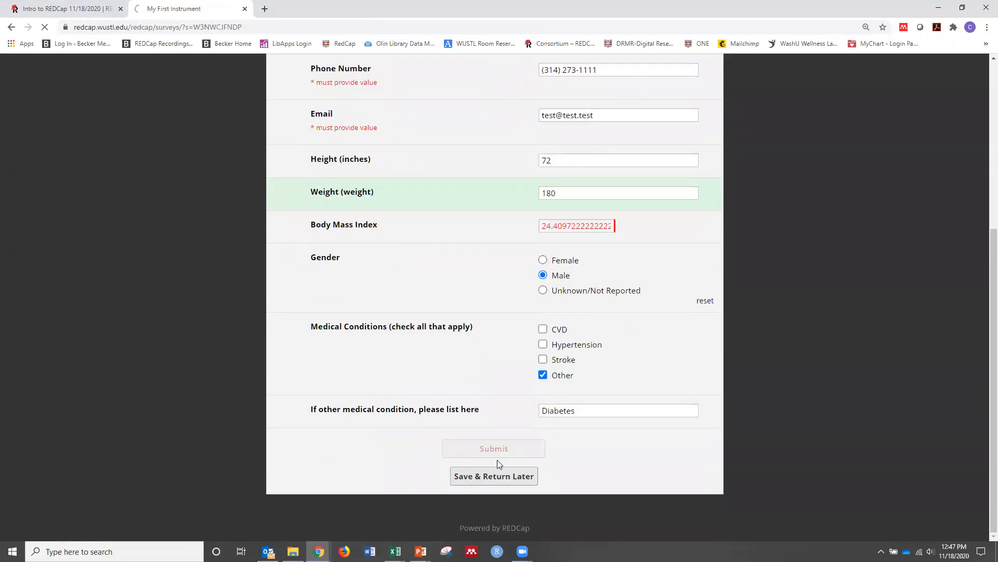
{"action": "left_click", "coordinate": [245, 9]}
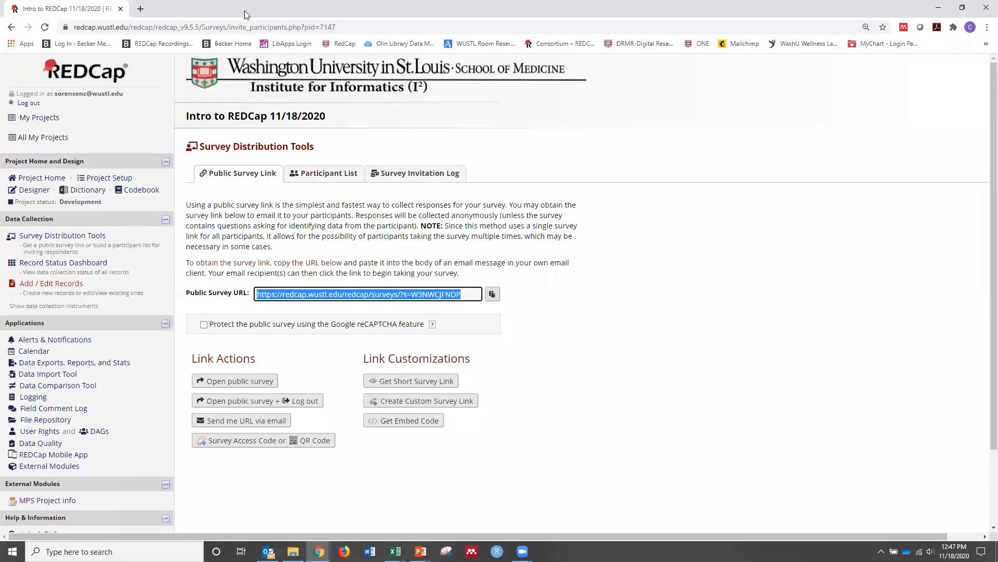
Check the record statuses for My First Instrument on the Record Status Dashboard and return to Survey Distribution Tools
{"action": "left_click", "coordinate": [62, 264]}
{"action": "scroll", "coordinate": [216, 417], "scroll_direction": "down", "scroll_amount": 1}
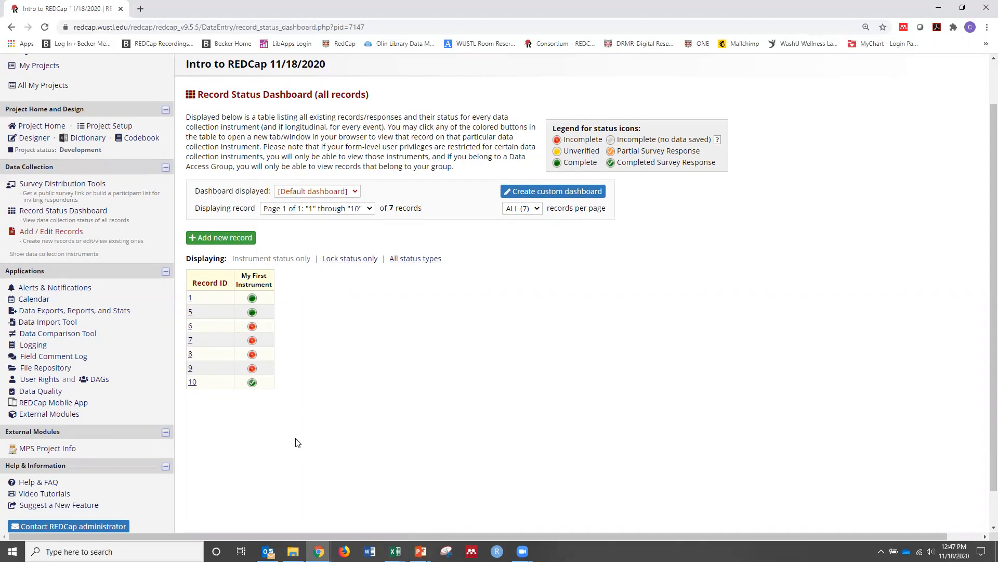
{"action": "left_click", "coordinate": [59, 183]}
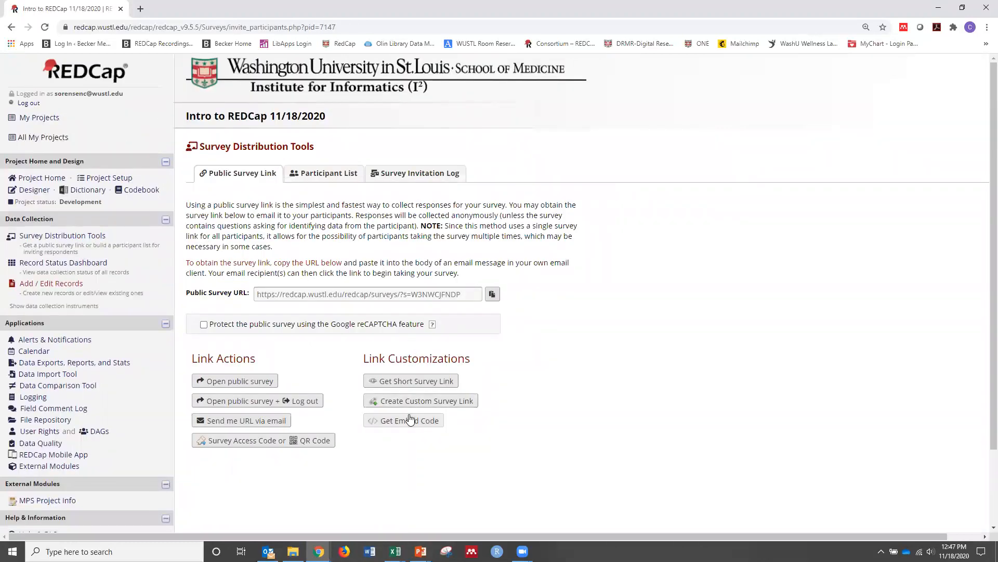
Create a custom public survey link ending in "OT_study"
{"action": "left_click", "coordinate": [417, 402]}
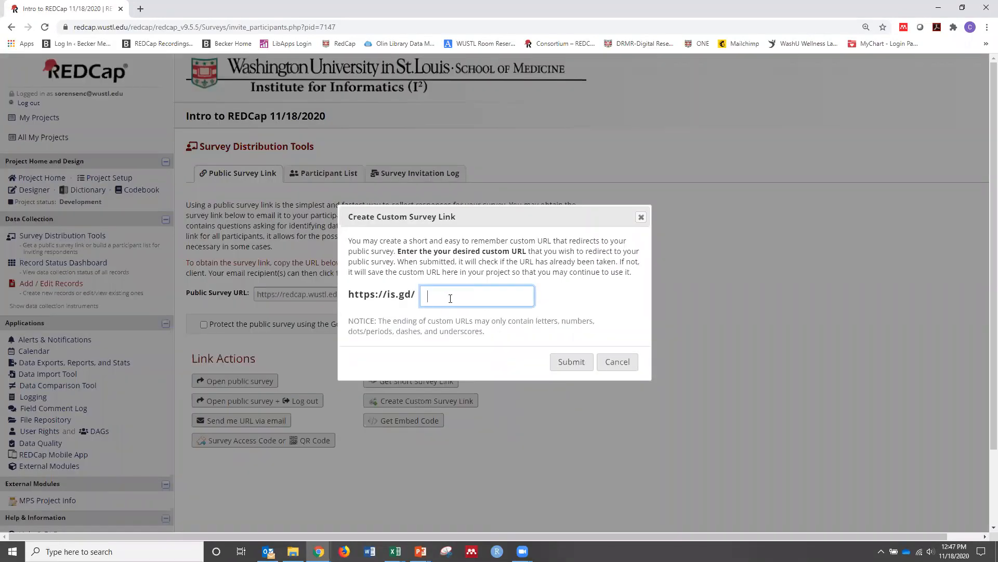
{"action": "type", "text": "OT"}
{"action": "type", "text": "_study"}
{"action": "left_click", "coordinate": [566, 356]}
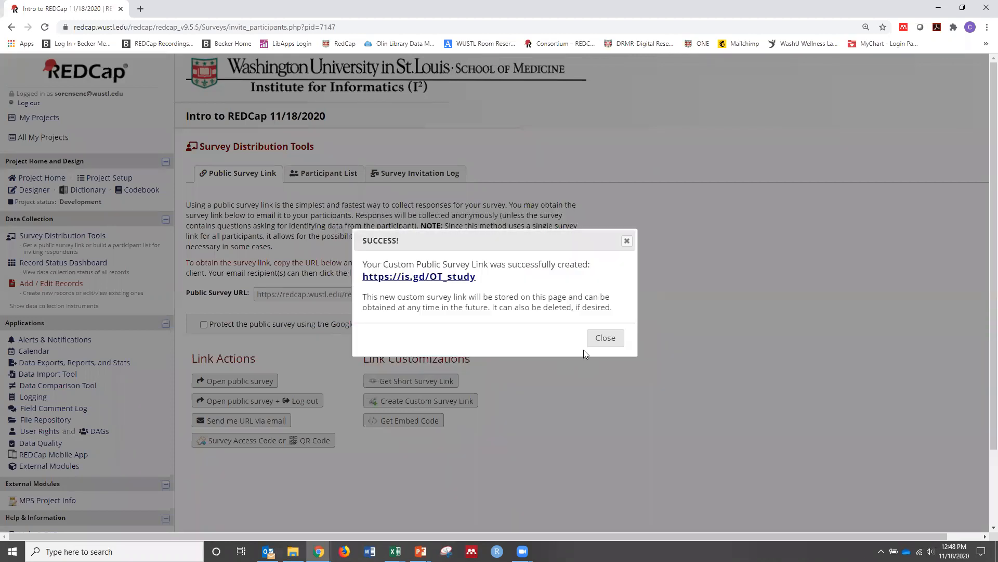
{"action": "left_click", "coordinate": [605, 338]}
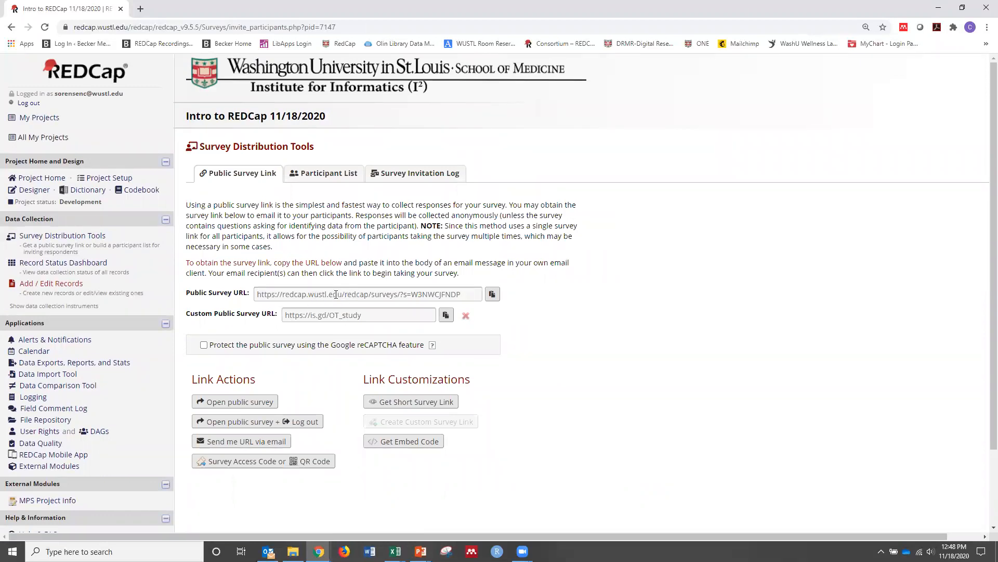
Copy the custom public survey URL, open it in a new browser tab to check the survey, and close that tab
{"action": "left_click", "coordinate": [446, 316]}
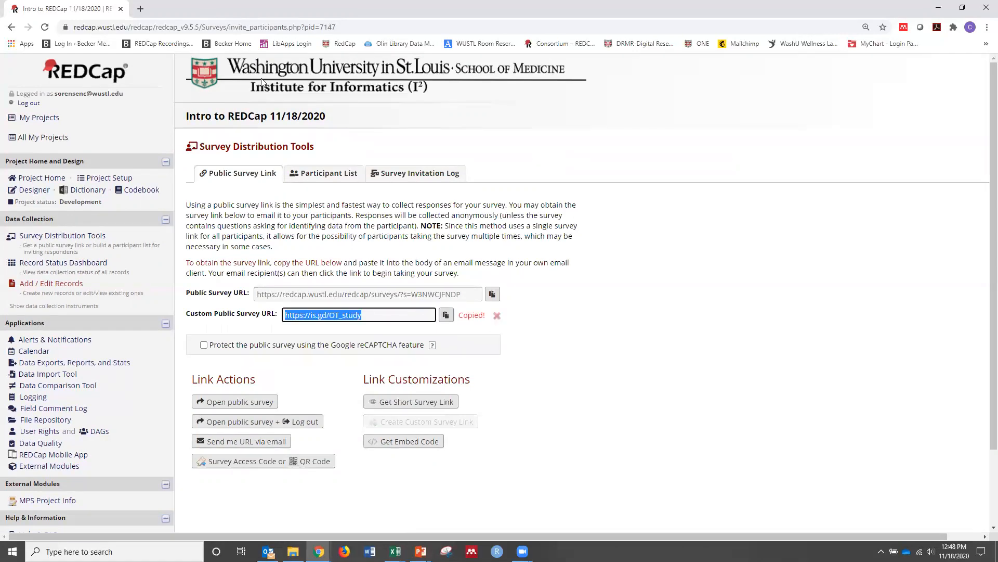
{"action": "left_click", "coordinate": [140, 9]}
{"action": "right_click", "coordinate": [172, 26]}
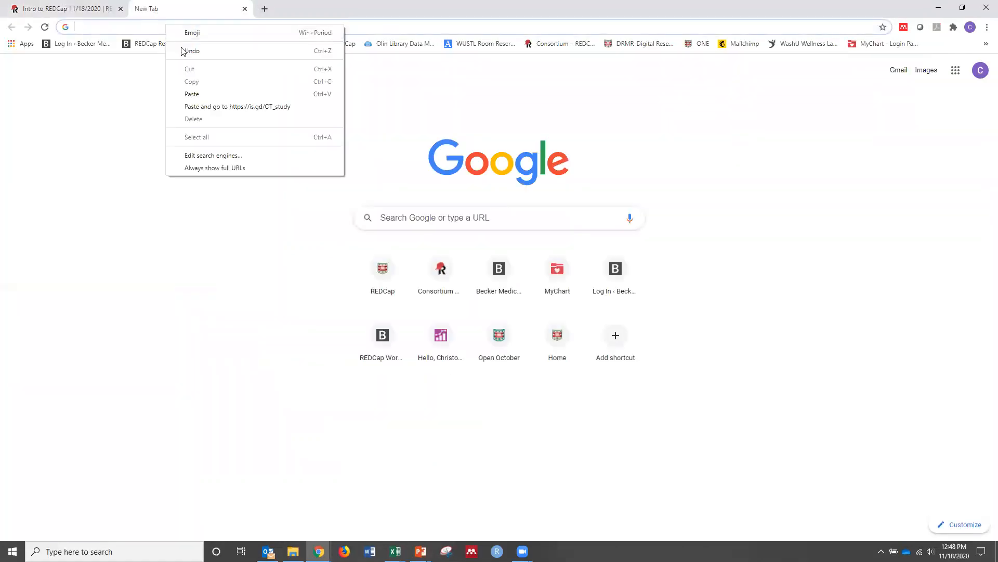
{"action": "left_click", "coordinate": [197, 92]}
{"action": "key", "text": "Return"}
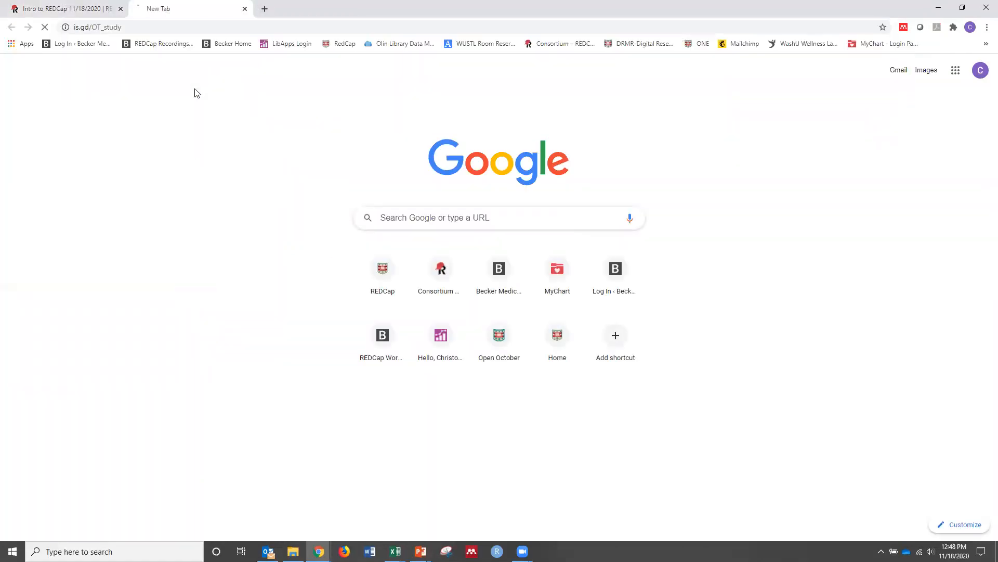
{"action": "scroll", "coordinate": [569, 318], "scroll_direction": "down", "scroll_amount": 5}
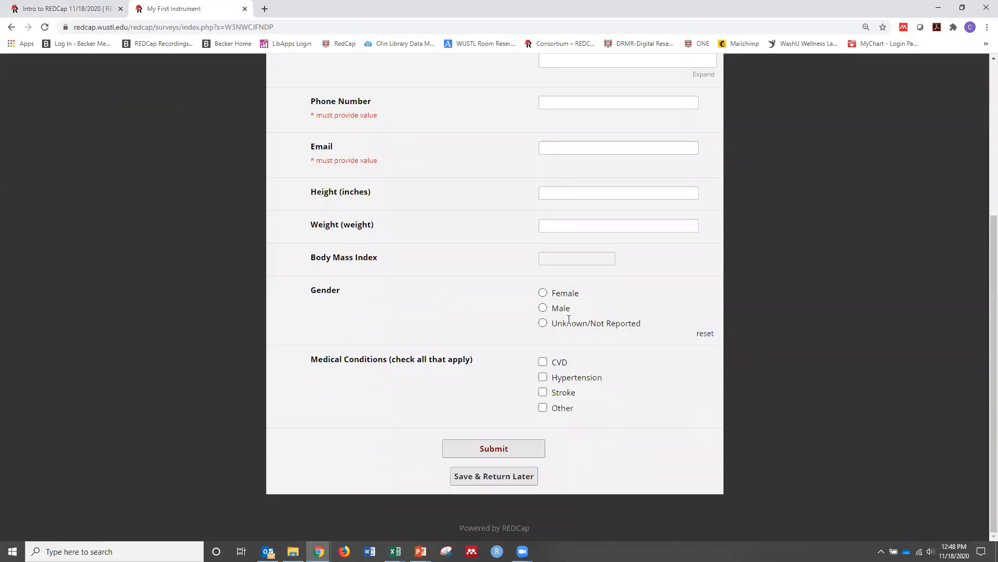
{"action": "scroll", "coordinate": [572, 320], "scroll_direction": "up", "scroll_amount": 5}
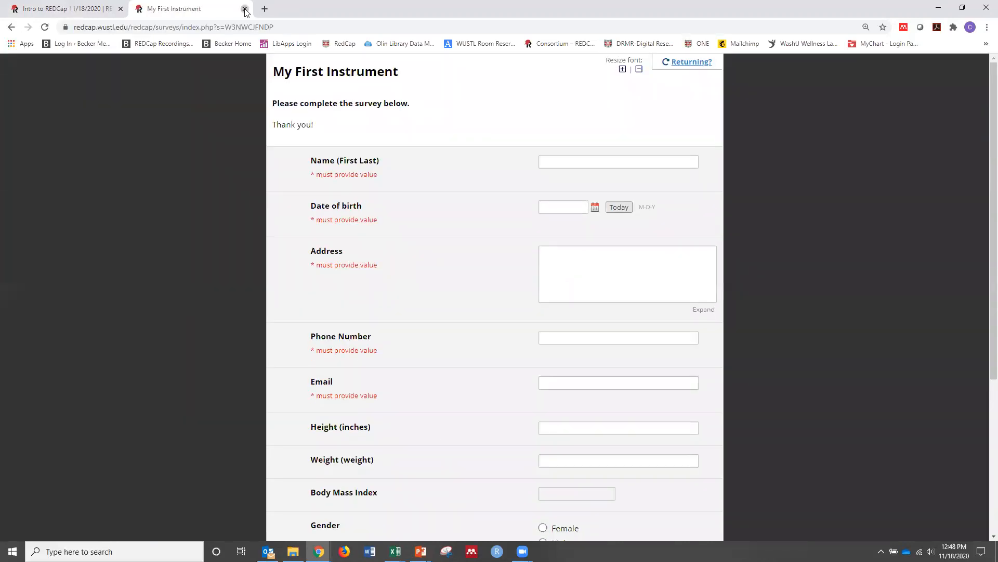
{"action": "left_click", "coordinate": [244, 9]}
{"action": "left_click", "coordinate": [328, 375]}
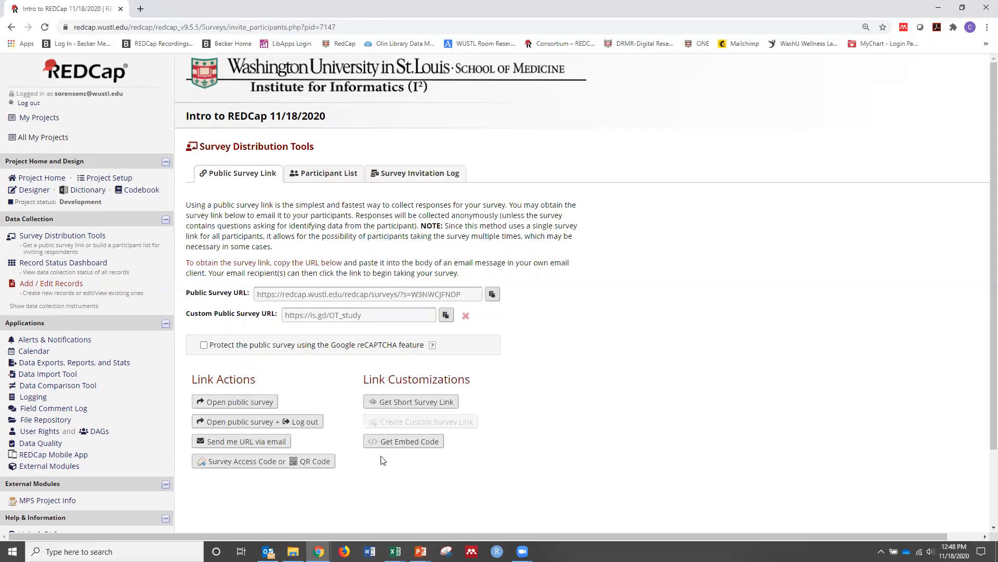
Generate the embed HTML code for the public survey and examine the link text at its end
{"action": "left_click", "coordinate": [394, 442]}
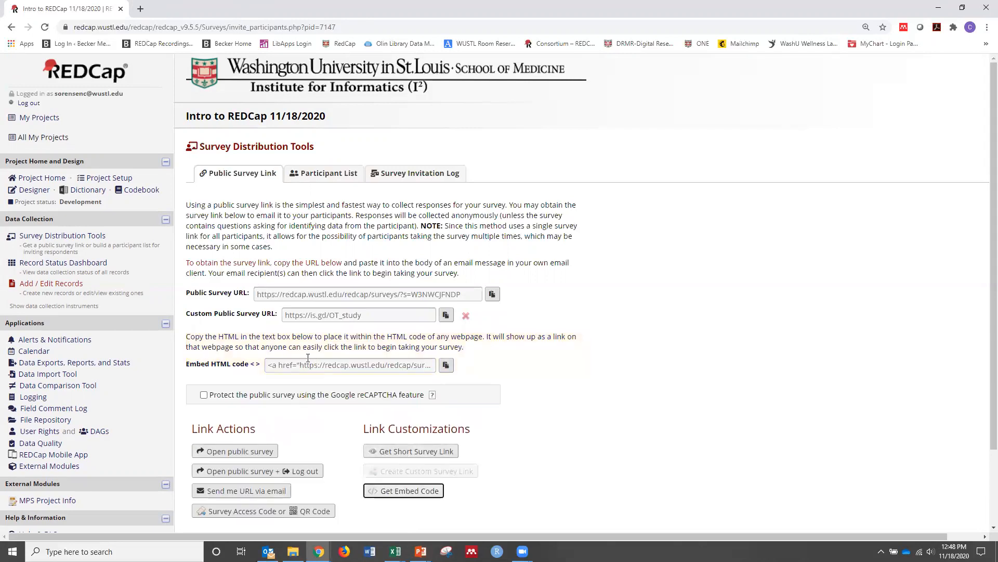
{"action": "left_click", "coordinate": [351, 366]}
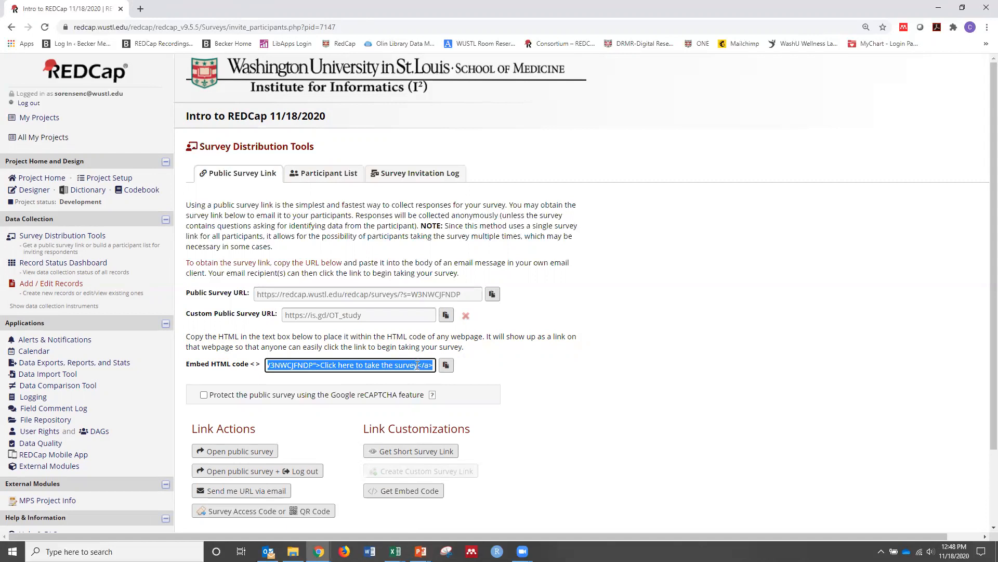
{"action": "left_click", "coordinate": [404, 376]}
{"action": "left_click_drag", "start_coordinate": [413, 365], "coordinate": [456, 366]}
{"action": "left_click", "coordinate": [407, 384]}
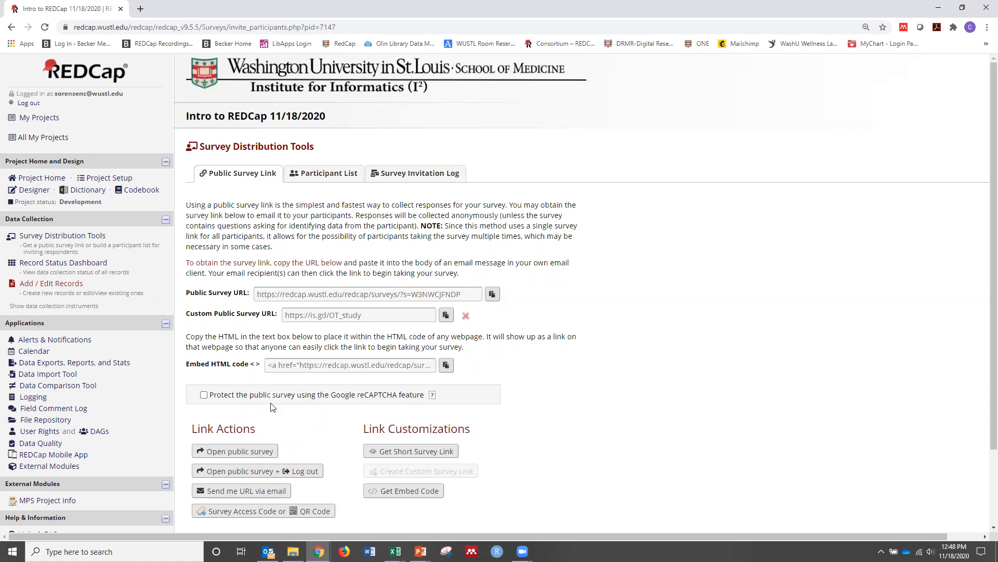
Read the explanation of the Google reCAPTCHA protection for the public survey and close it
{"action": "left_click", "coordinate": [432, 395]}
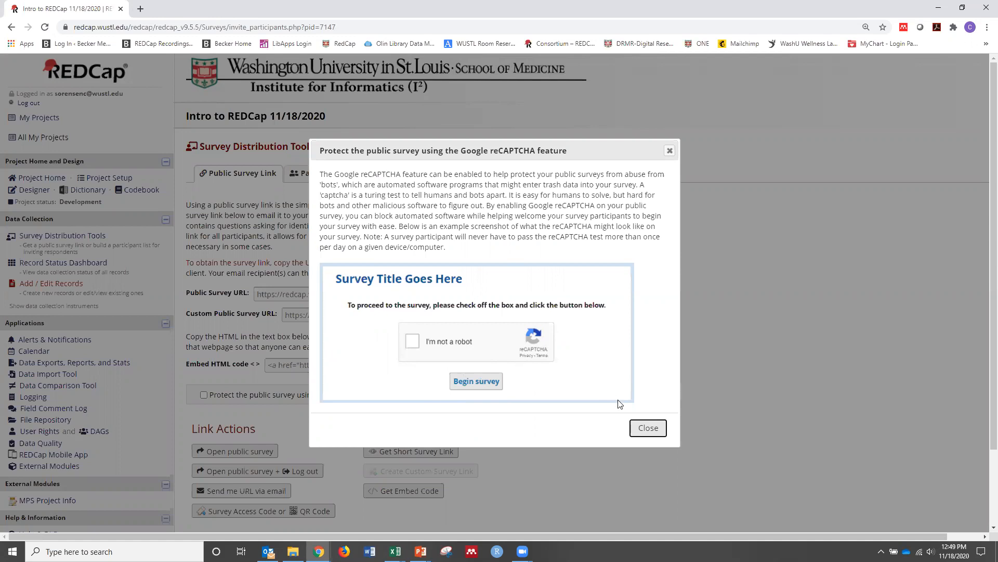
{"action": "left_click", "coordinate": [648, 428]}
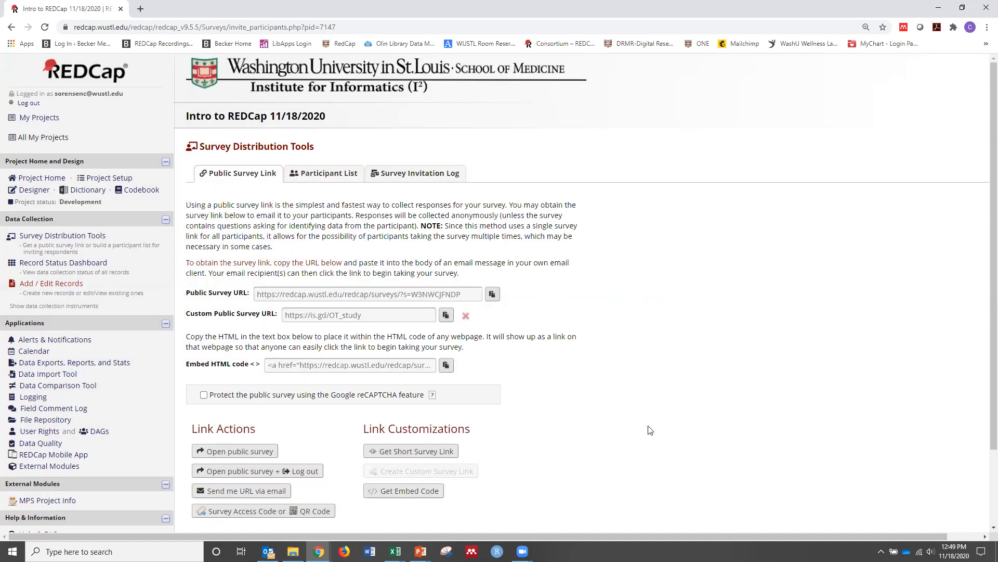
View the survey access code and QR code for My First Instrument and close the dialog
{"action": "scroll", "coordinate": [624, 414], "scroll_direction": "down", "scroll_amount": 2}
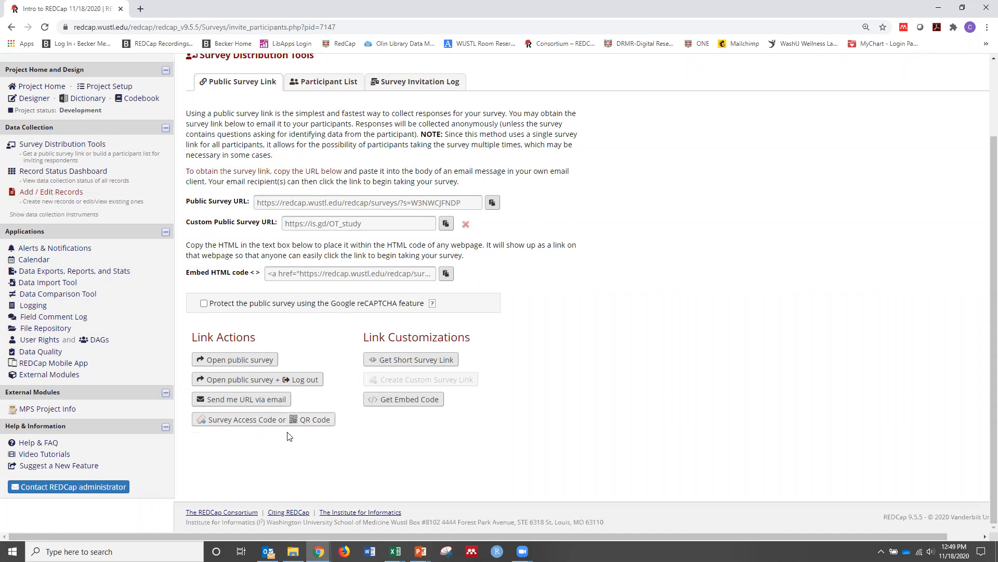
{"action": "left_click", "coordinate": [227, 420]}
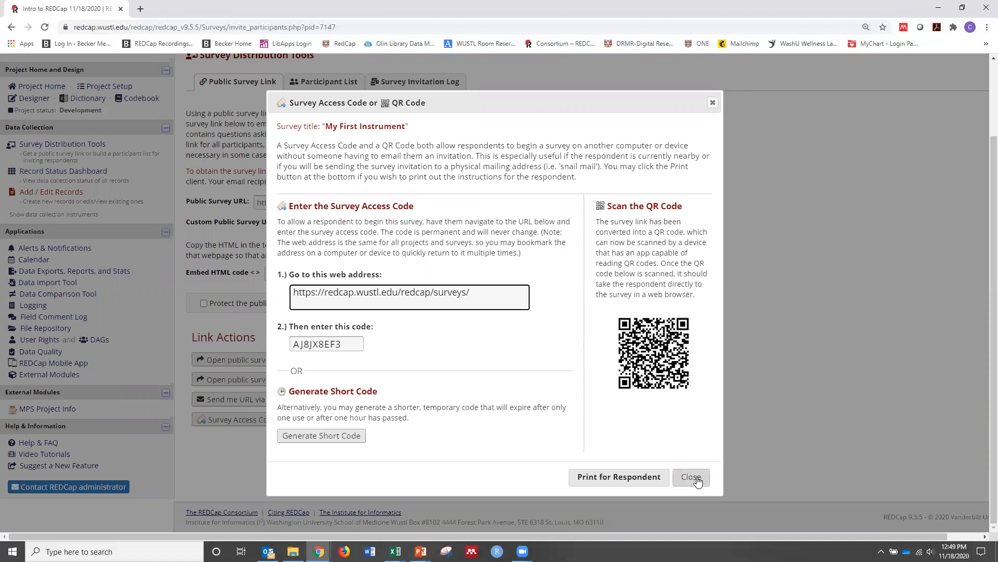
{"action": "left_click", "coordinate": [684, 483]}
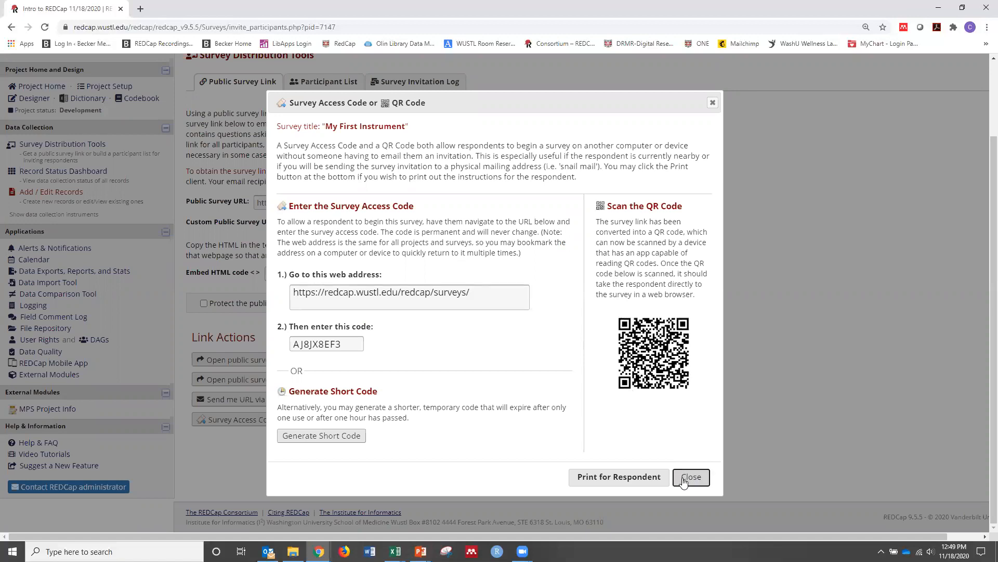
{"action": "left_click", "coordinate": [684, 482]}
{"action": "scroll", "coordinate": [329, 360], "scroll_direction": "up", "scroll_amount": 2}
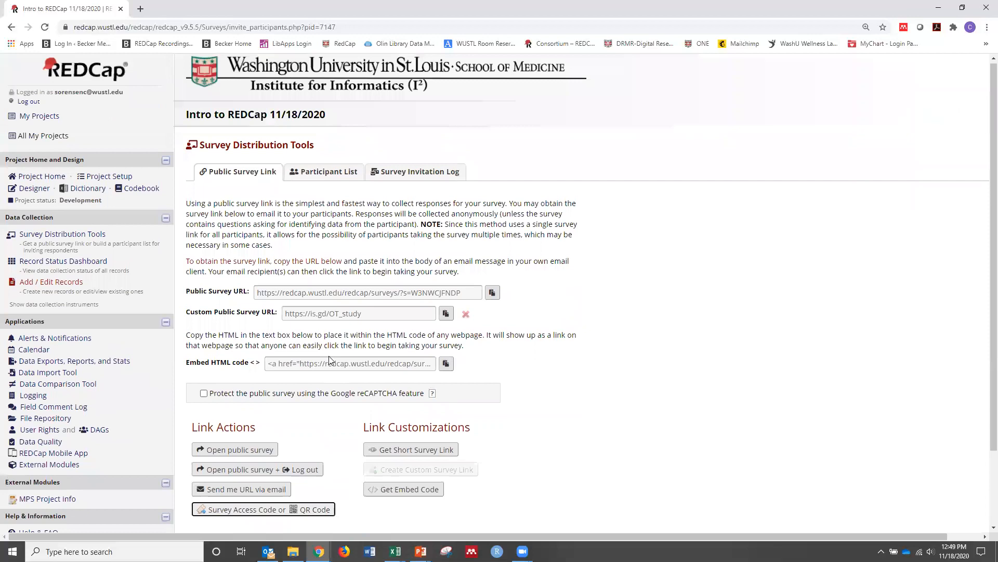
Add a work email address and a test email address, one per line, to the survey's Participant List
{"action": "left_click", "coordinate": [321, 175]}
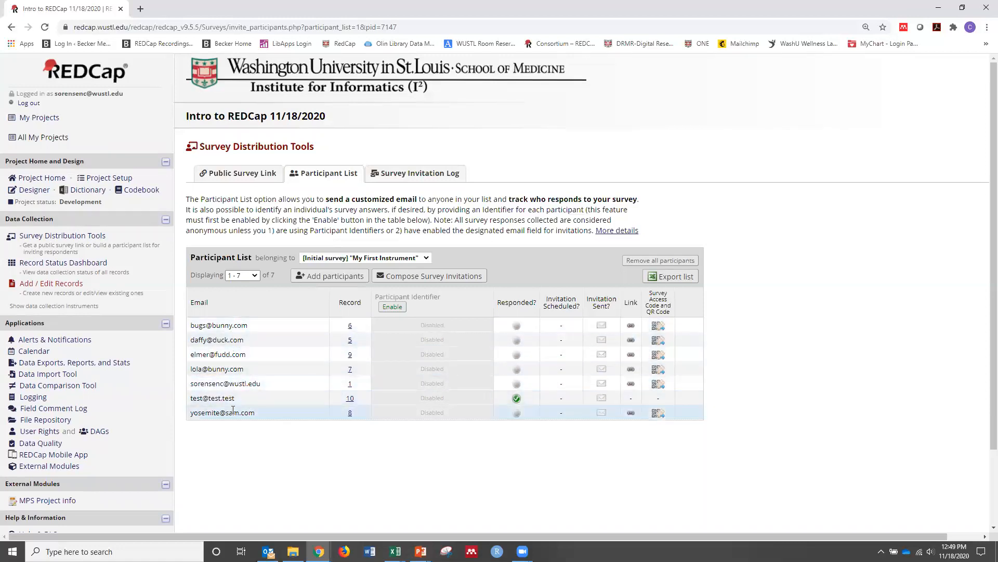
{"action": "left_click", "coordinate": [321, 276]}
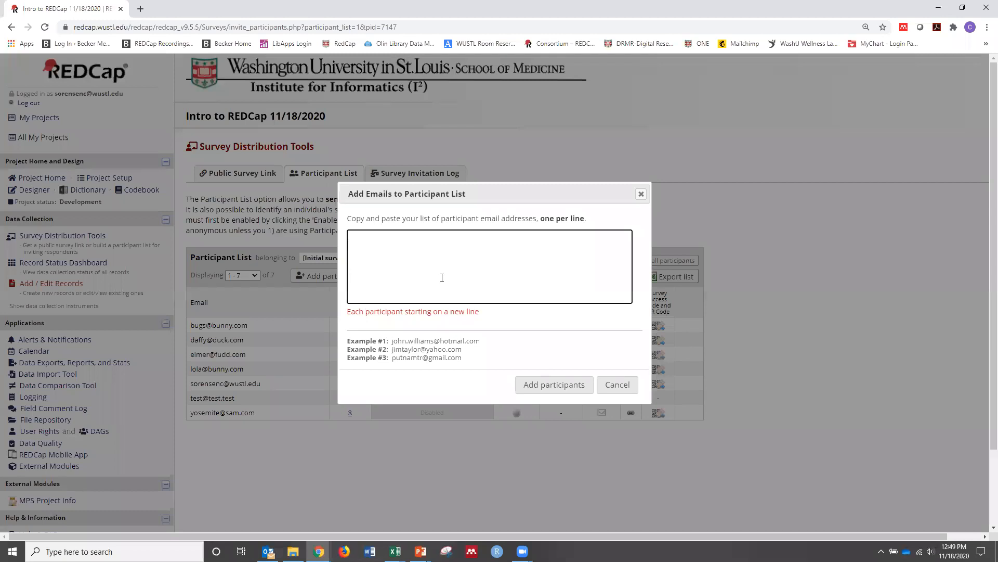
{"action": "type", "text": "te"}
{"action": "type", "text": "st@test."}
{"action": "type", "text": "test"}
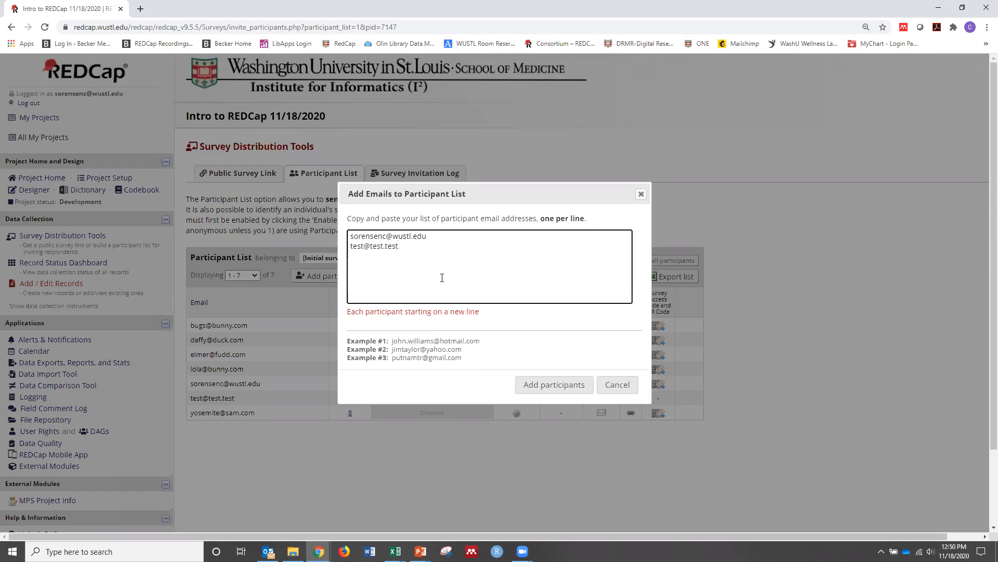
{"action": "left_click", "coordinate": [560, 391]}
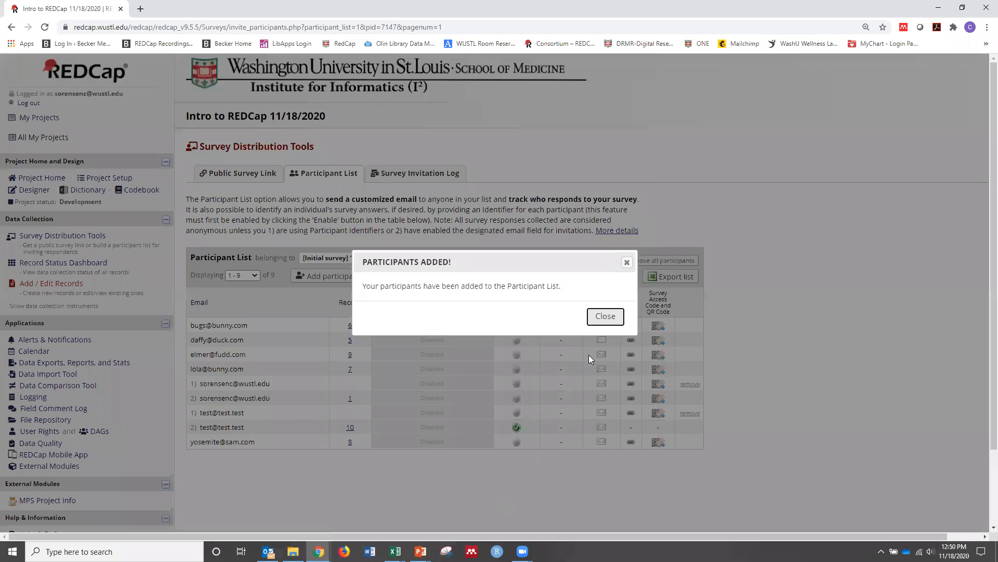
{"action": "left_click", "coordinate": [603, 317]}
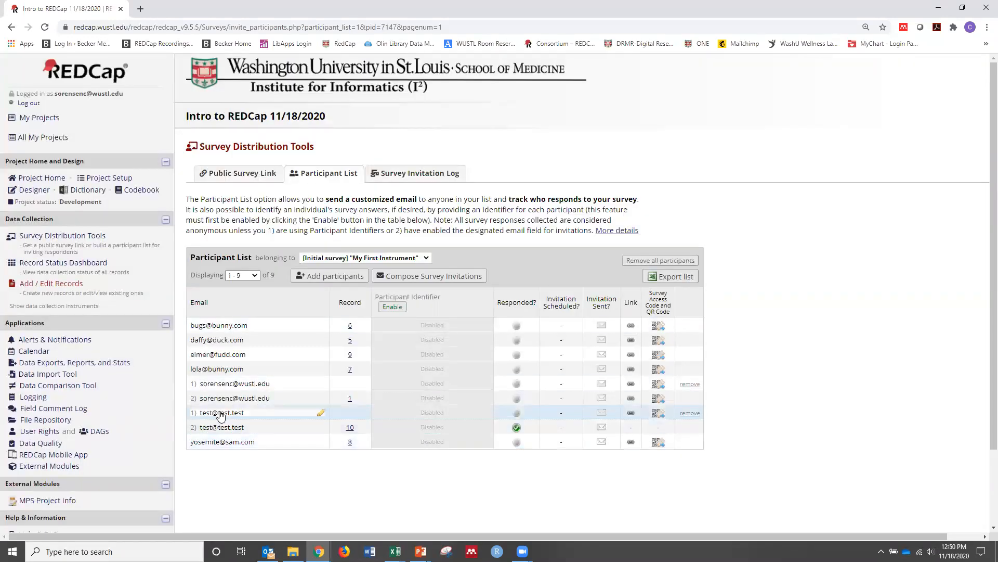
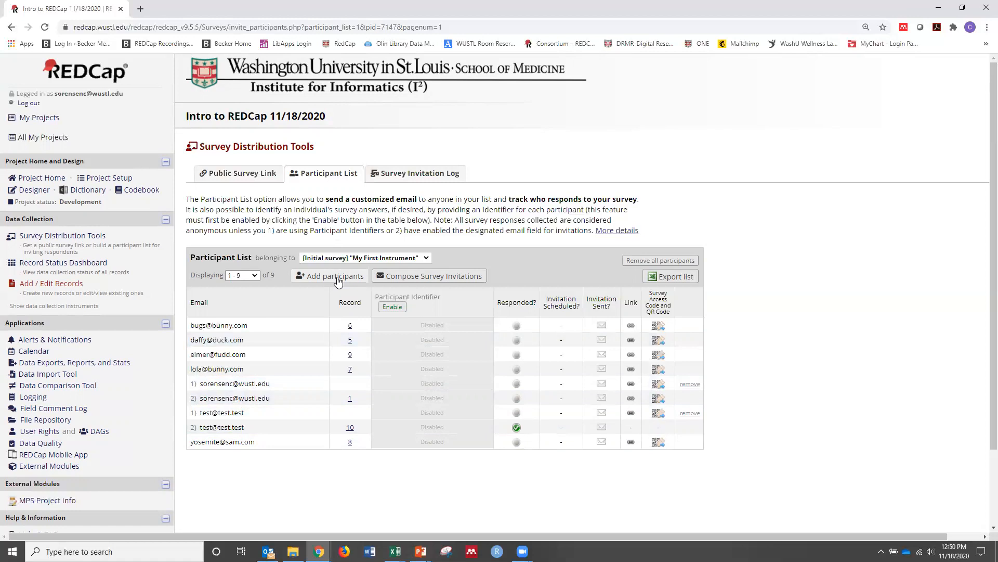
Start composing a survey invitation for My First Instrument with only the first, record-less listing of the work email address selected as recipient
{"action": "left_click", "coordinate": [338, 279]}
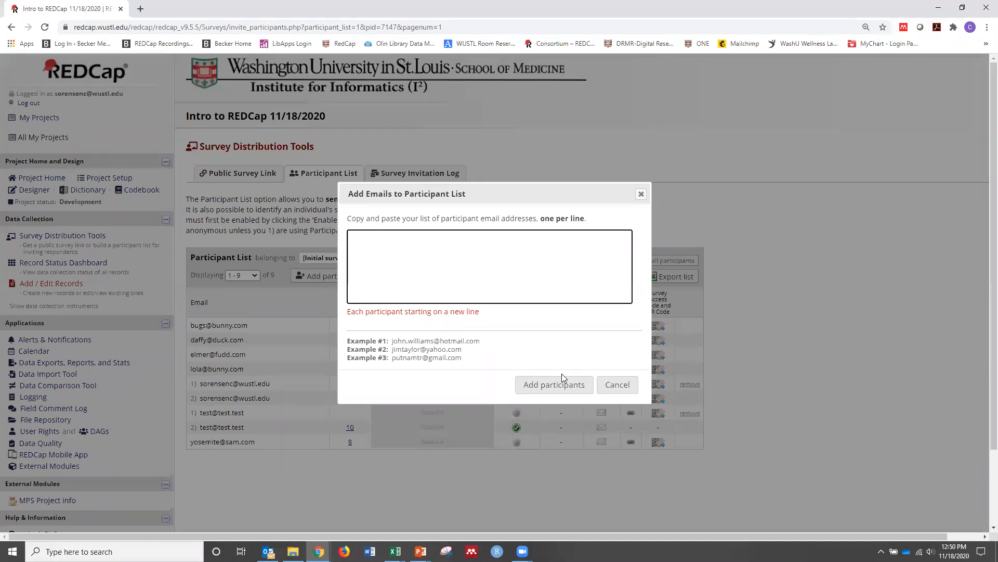
{"action": "left_click", "coordinate": [617, 386]}
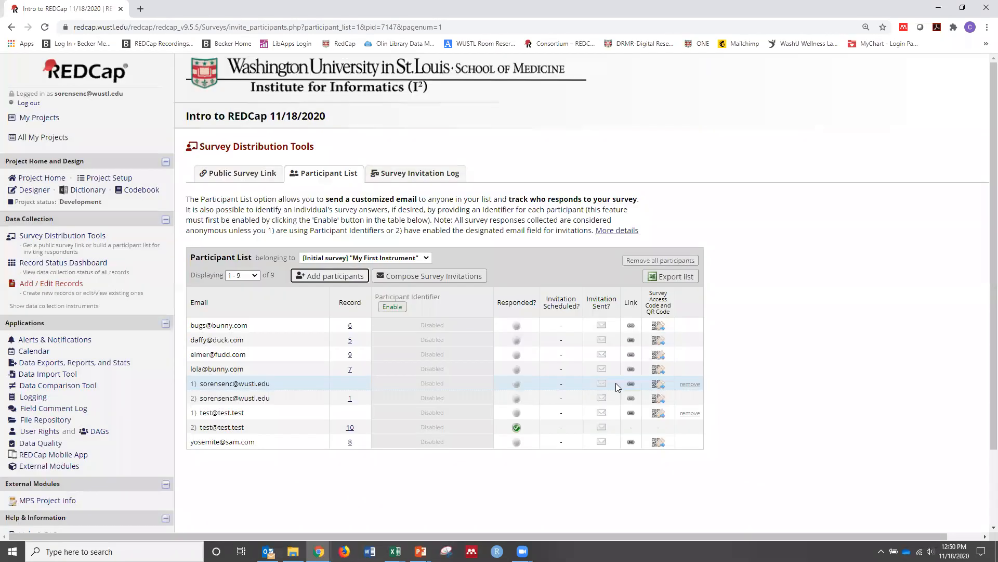
{"action": "left_click", "coordinate": [426, 280]}
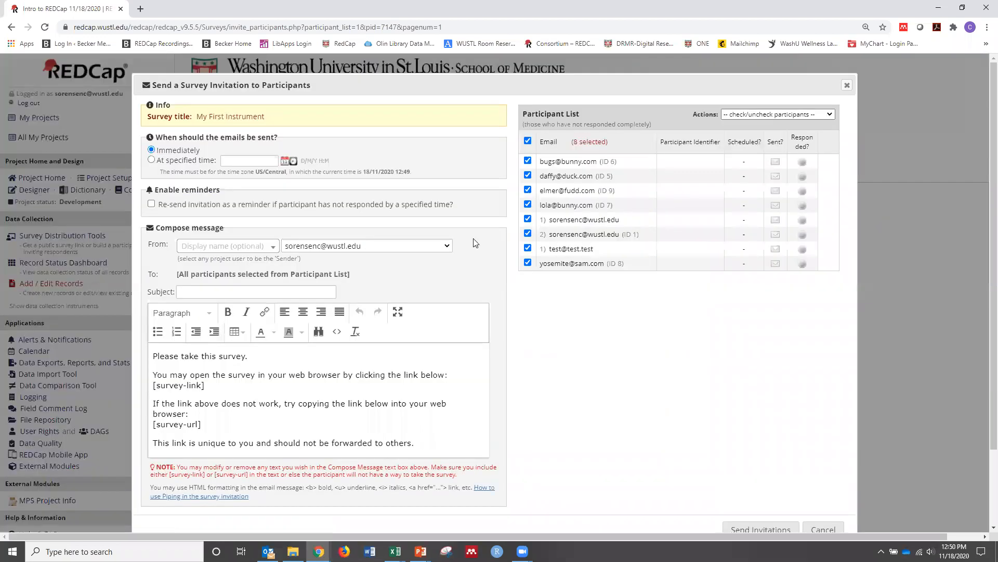
{"action": "left_click", "coordinate": [528, 141]}
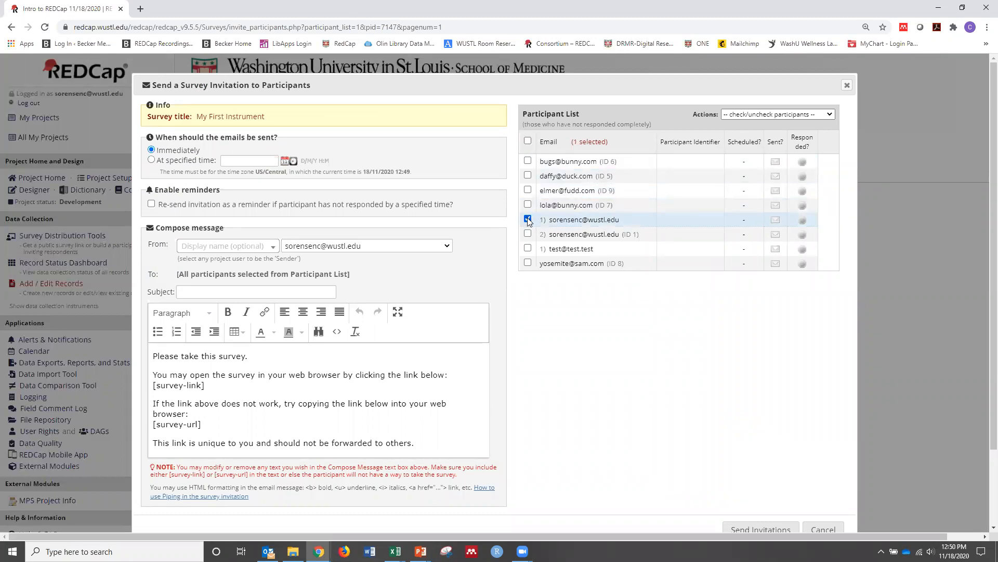
{"action": "scroll", "coordinate": [278, 271], "scroll_direction": "down", "scroll_amount": 1}
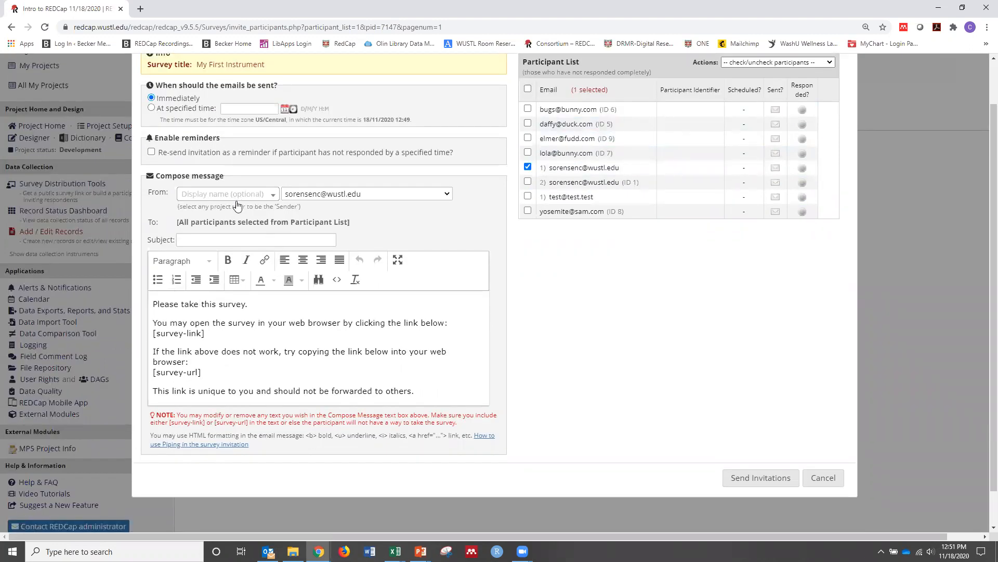
Try to enter the sender's full name as the invitation's display name
{"action": "left_click", "coordinate": [209, 195]}
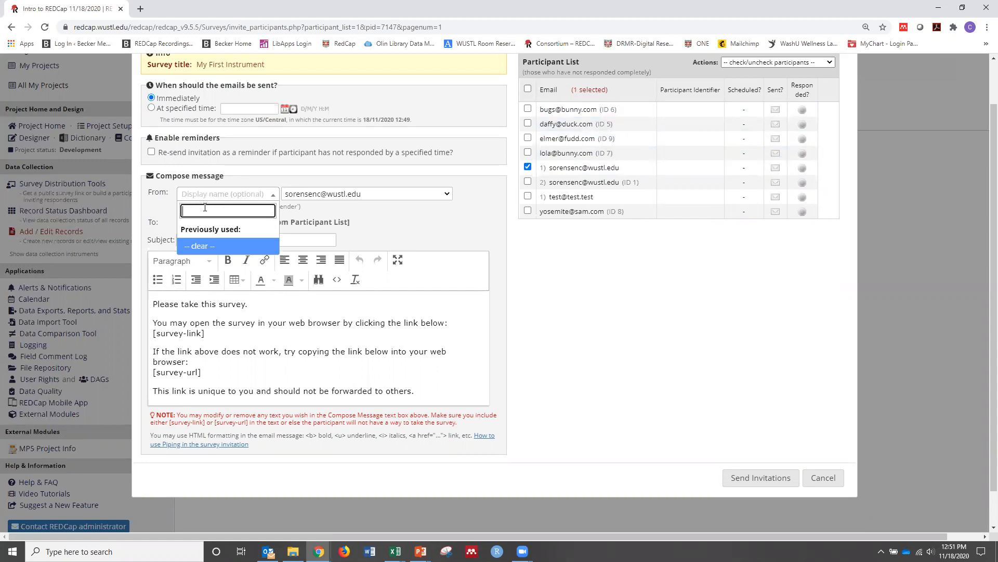
{"action": "type", "text": "Chris Sorensen"}
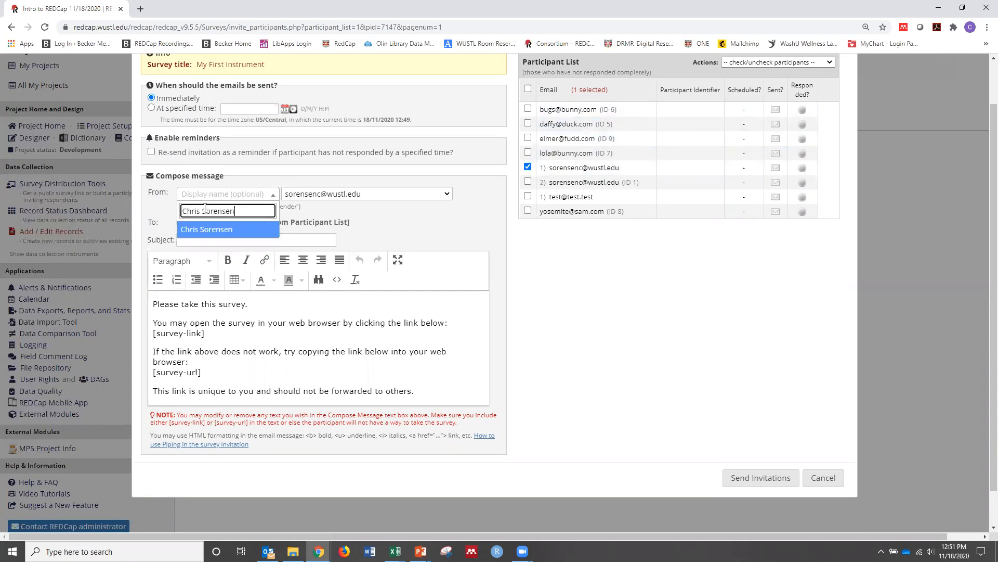
{"action": "left_click", "coordinate": [302, 221]}
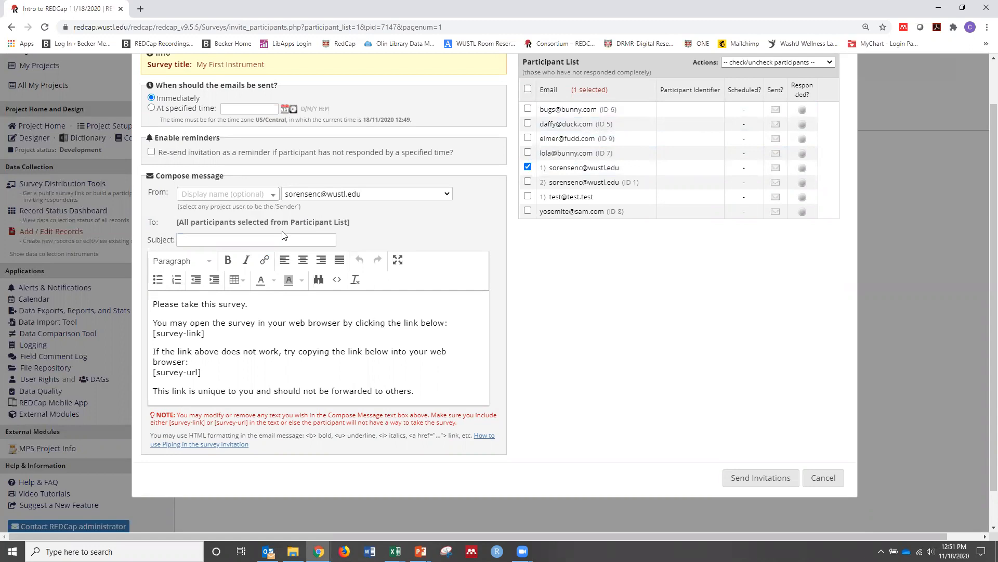
Give the invitation the subject "Participant List", send it immediately and dismiss the confirmation
{"action": "left_click", "coordinate": [255, 240]}
{"action": "type", "text": "Participant List"}
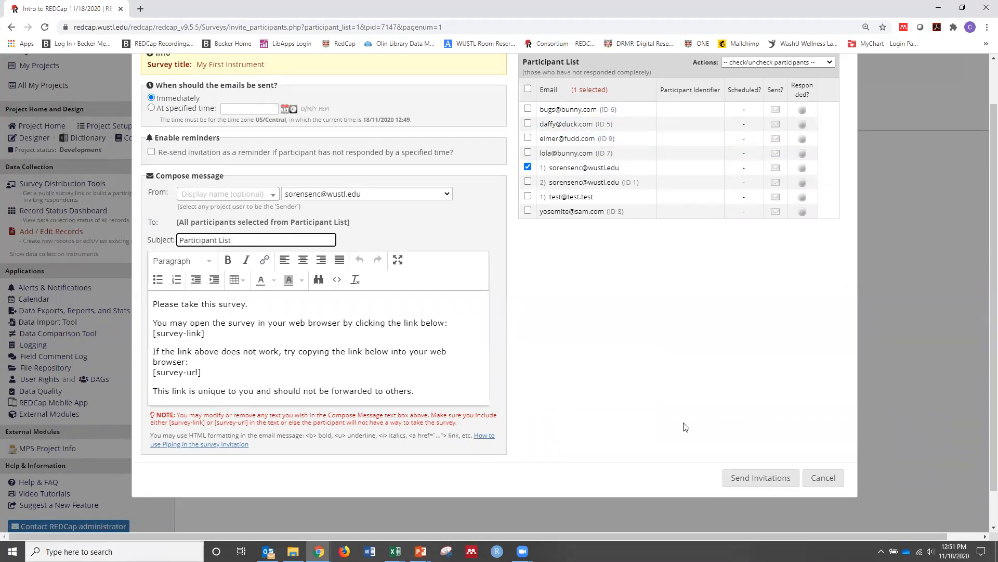
{"action": "left_click", "coordinate": [745, 477]}
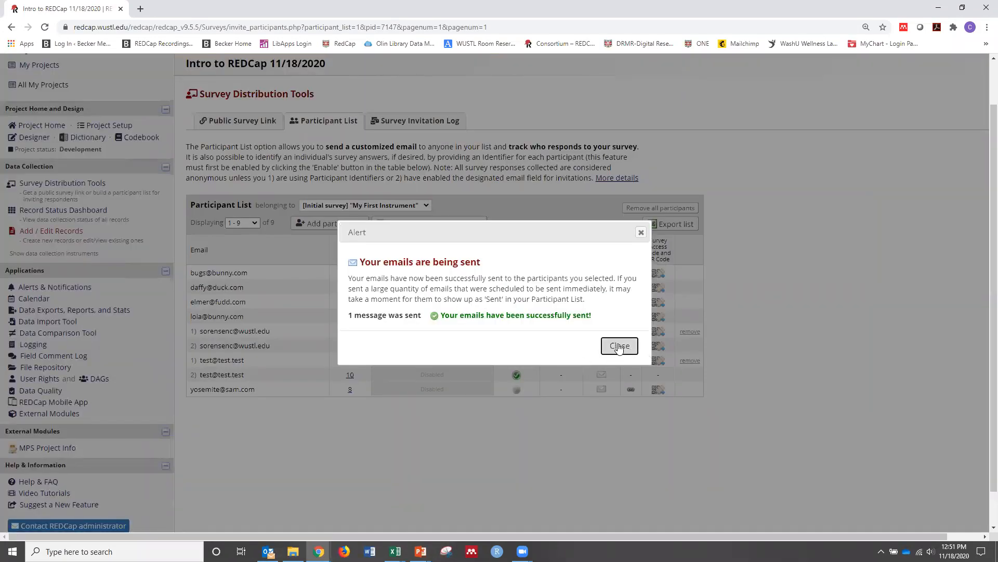
{"action": "left_click", "coordinate": [618, 347]}
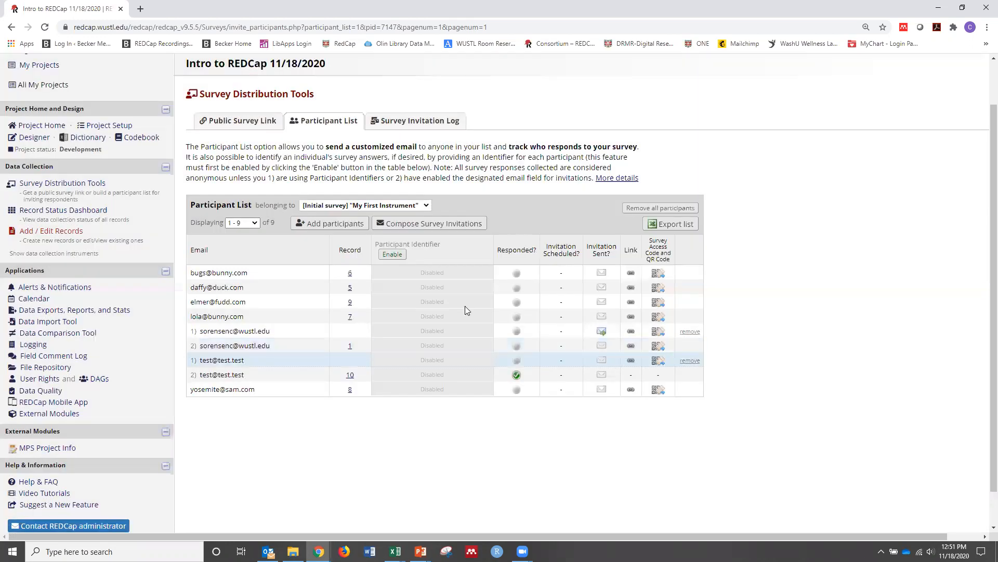
Check the Survey Invitation Log for the sent invitation, and look for it in Outlook's Webinar_Emails folder
{"action": "left_click", "coordinate": [410, 125]}
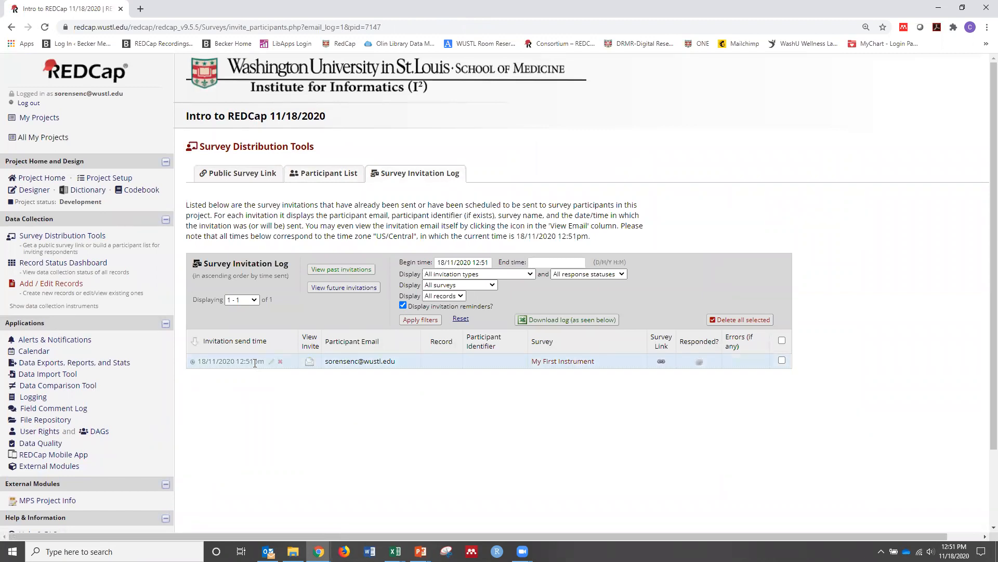
{"action": "mouse_move", "coordinate": [266, 550]}
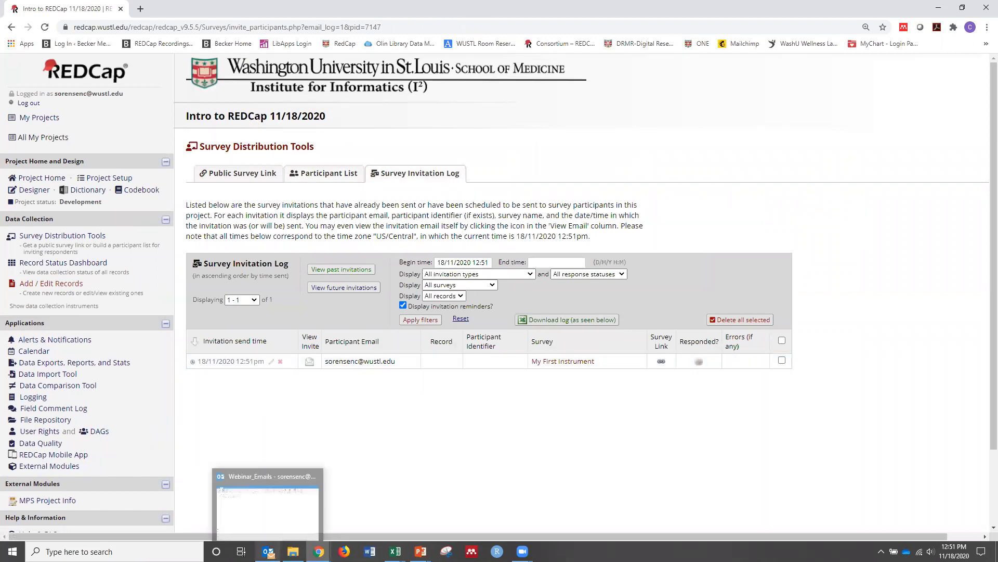
{"action": "left_click", "coordinate": [231, 529]}
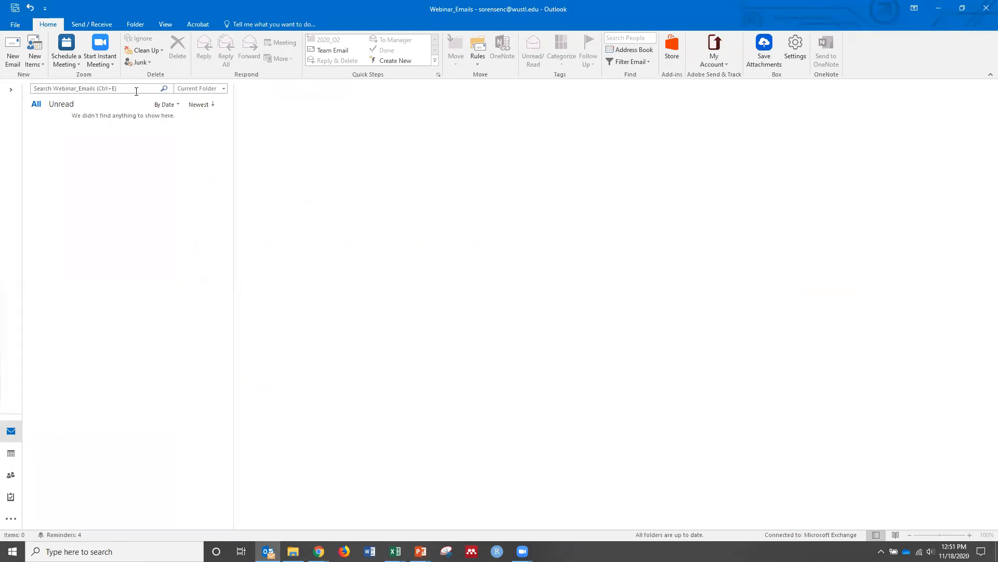
{"action": "left_click", "coordinate": [10, 89]}
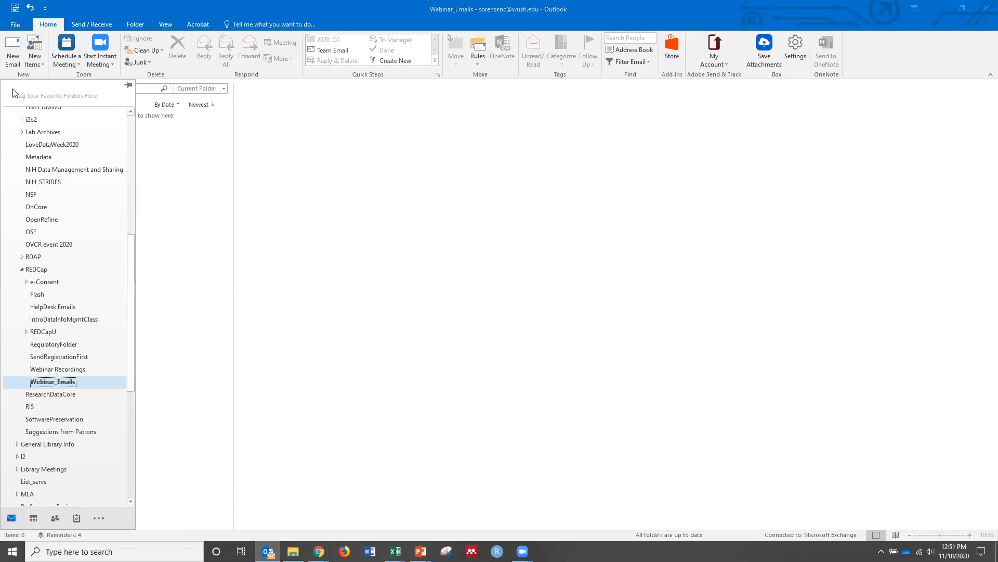
{"action": "left_click", "coordinate": [47, 384]}
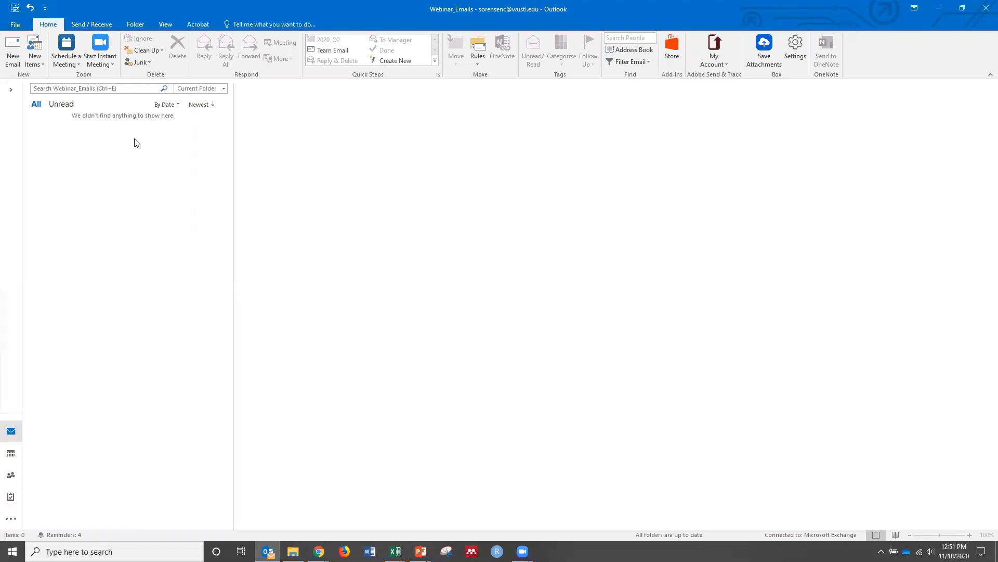
{"action": "left_click", "coordinate": [939, 8]}
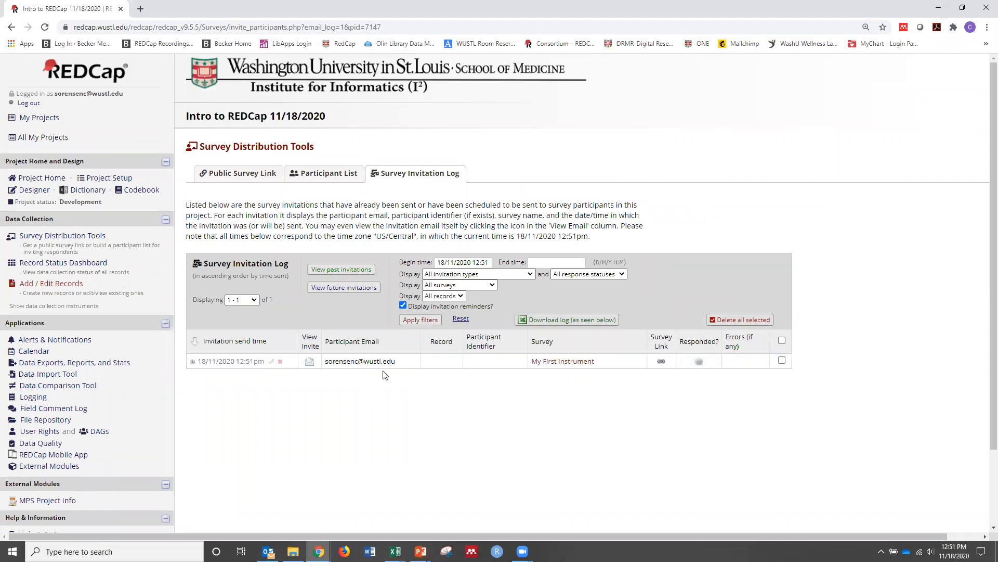
Open the My First Instrument survey from both the logged invitation and the email received in Outlook, and return to the Participant List
{"action": "left_click", "coordinate": [309, 363]}
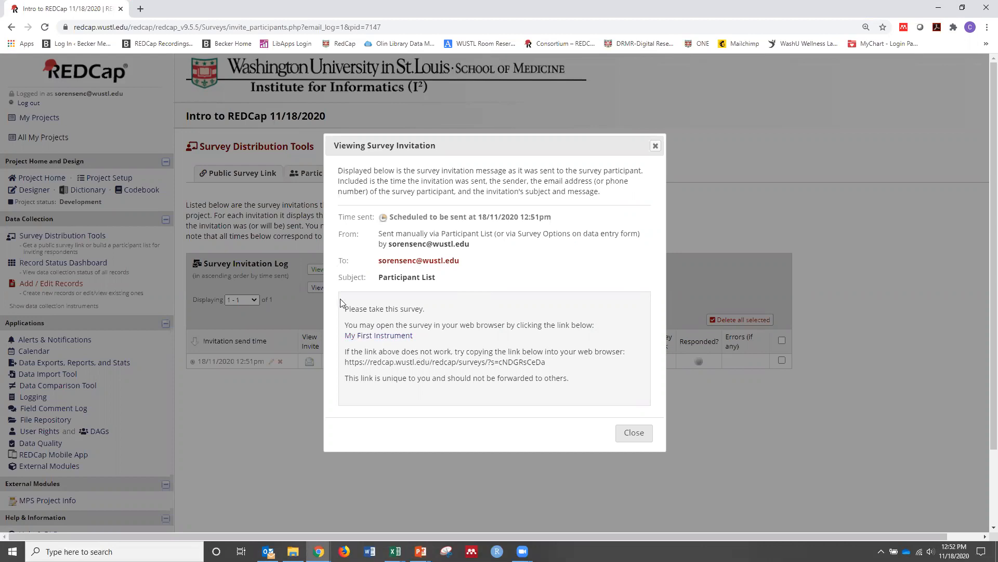
{"action": "left_click", "coordinate": [374, 336]}
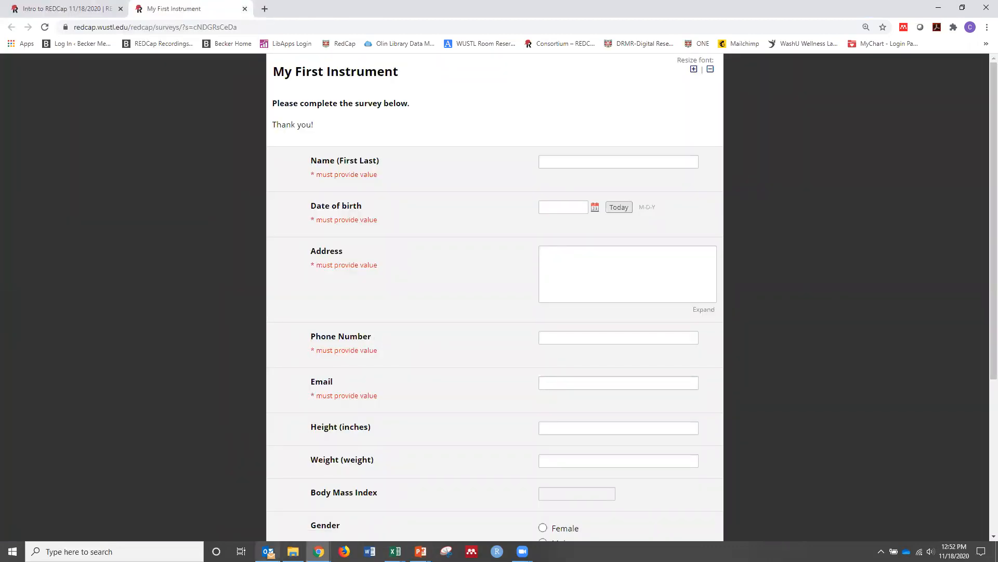
{"action": "left_click", "coordinate": [269, 551]}
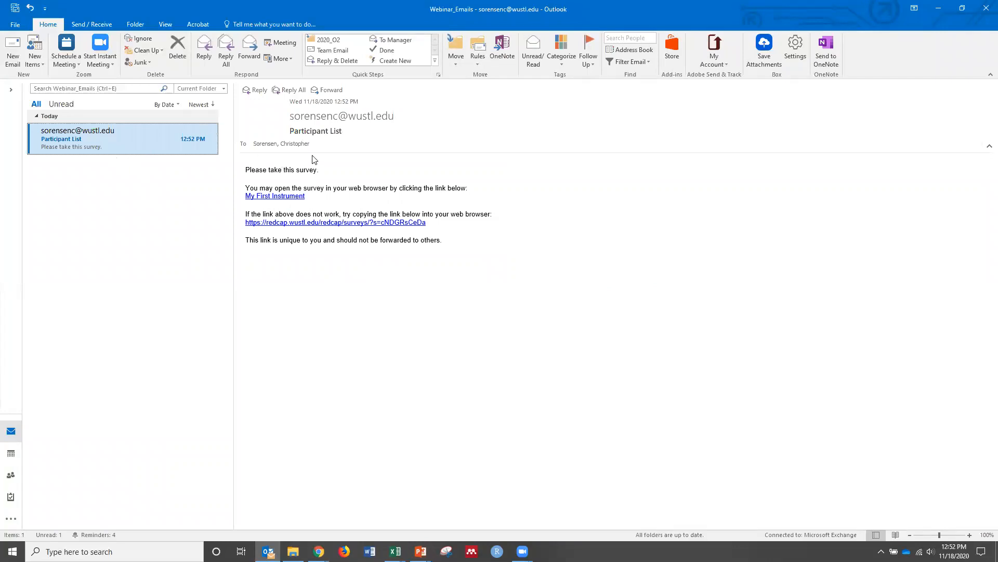
{"action": "left_click", "coordinate": [270, 198]}
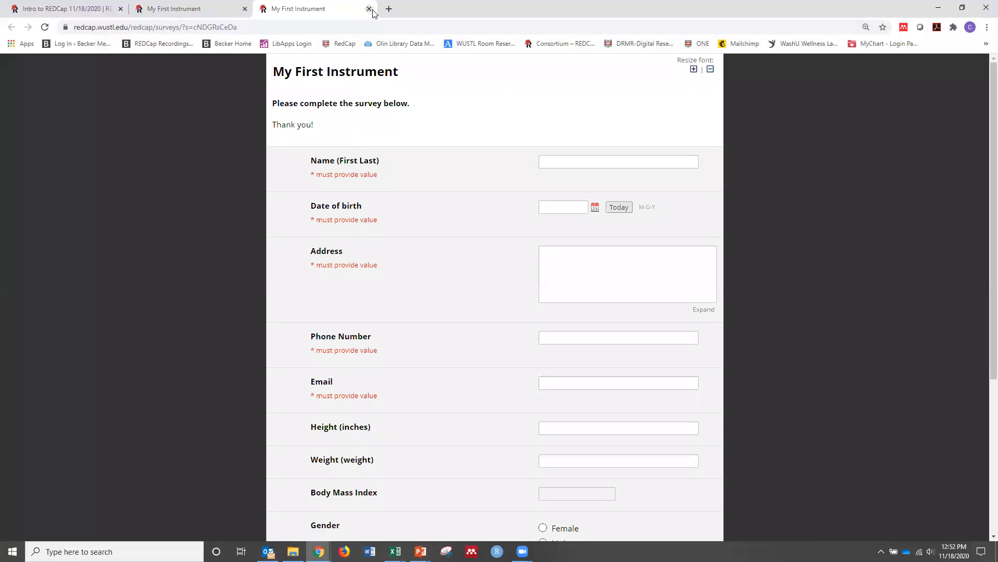
{"action": "left_click", "coordinate": [369, 9]}
{"action": "left_click", "coordinate": [245, 9]}
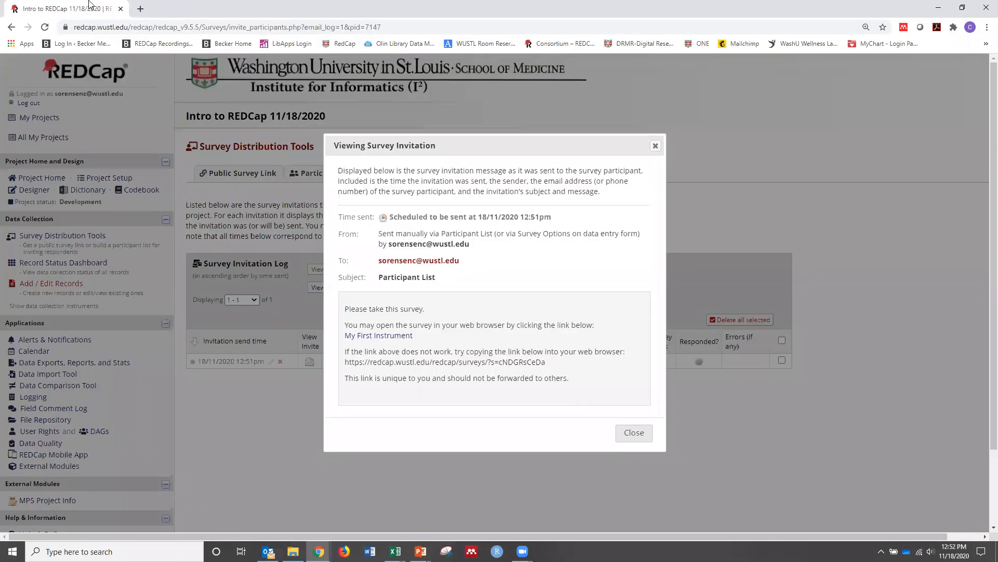
{"action": "left_click", "coordinate": [634, 432]}
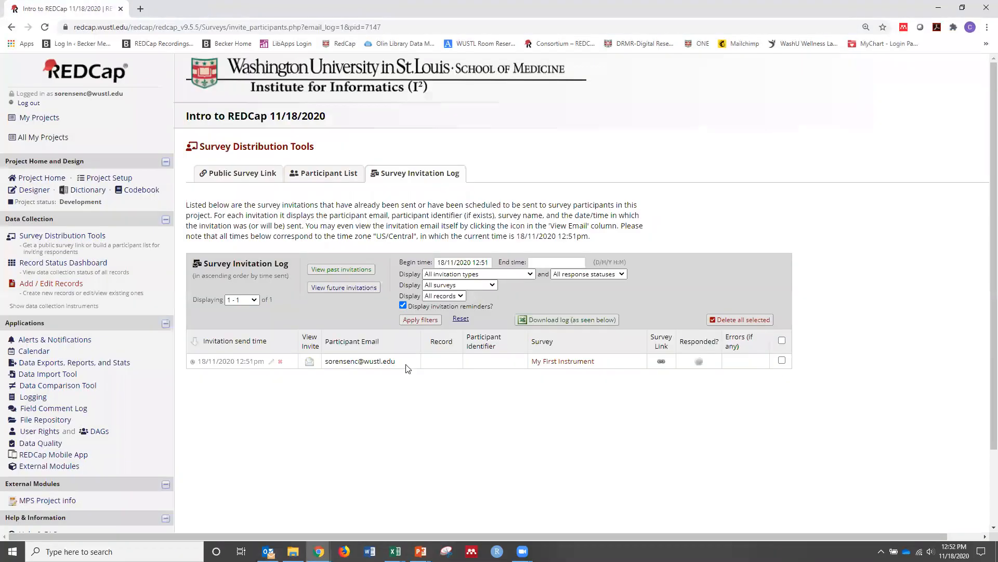
{"action": "left_click", "coordinate": [312, 177]}
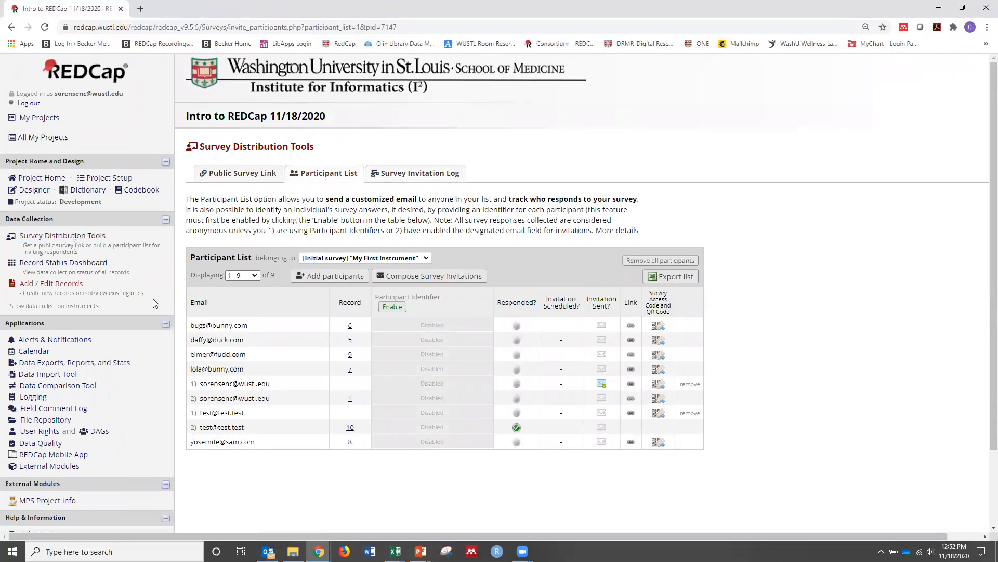
Examine the automated survey invitation settings for My First Instrument, including the survey-completion condition, and leave without saving
{"action": "left_click", "coordinate": [37, 192]}
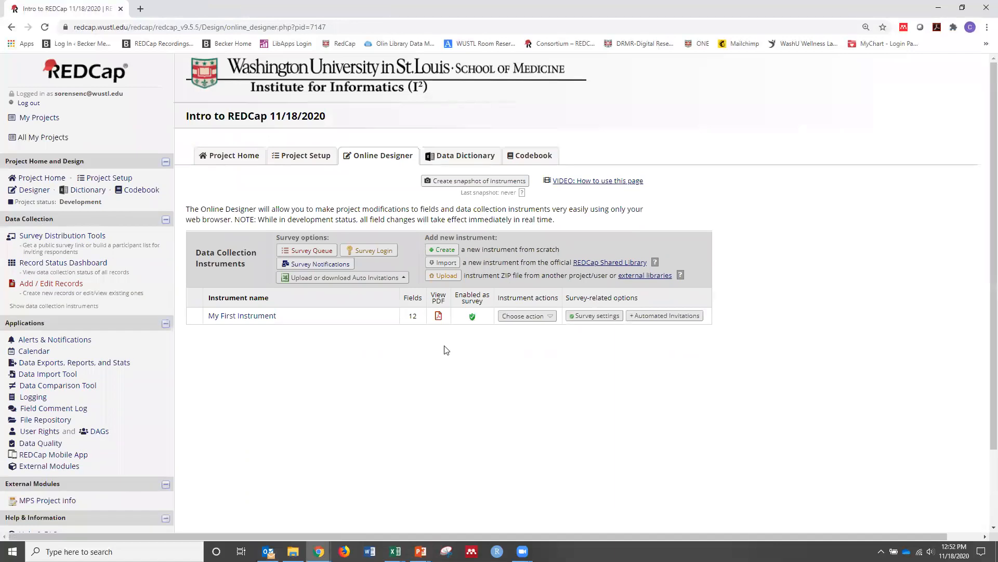
{"action": "left_click", "coordinate": [659, 316]}
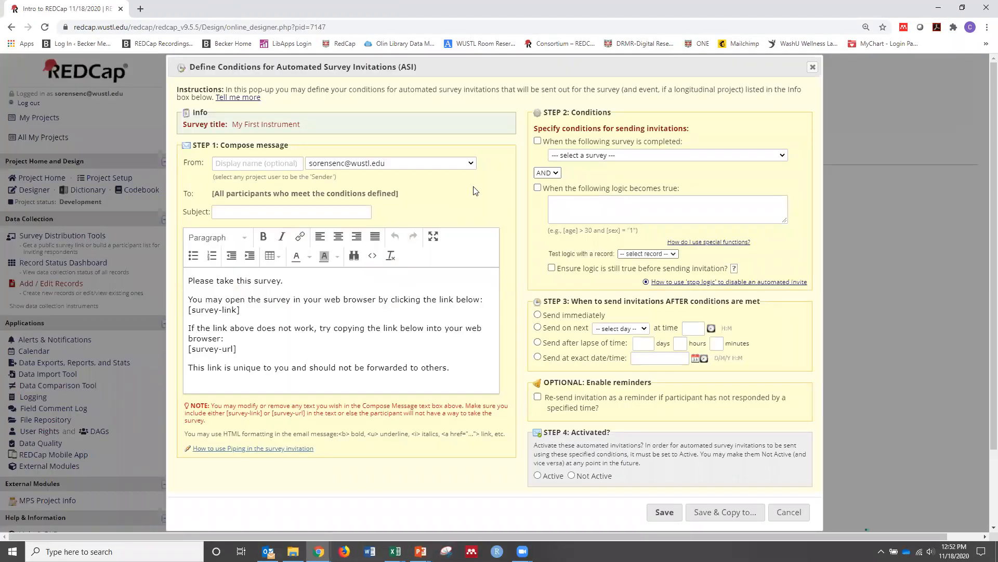
{"action": "left_click", "coordinate": [538, 141]}
{"action": "left_click", "coordinate": [567, 160]}
{"action": "left_click", "coordinate": [567, 160]}
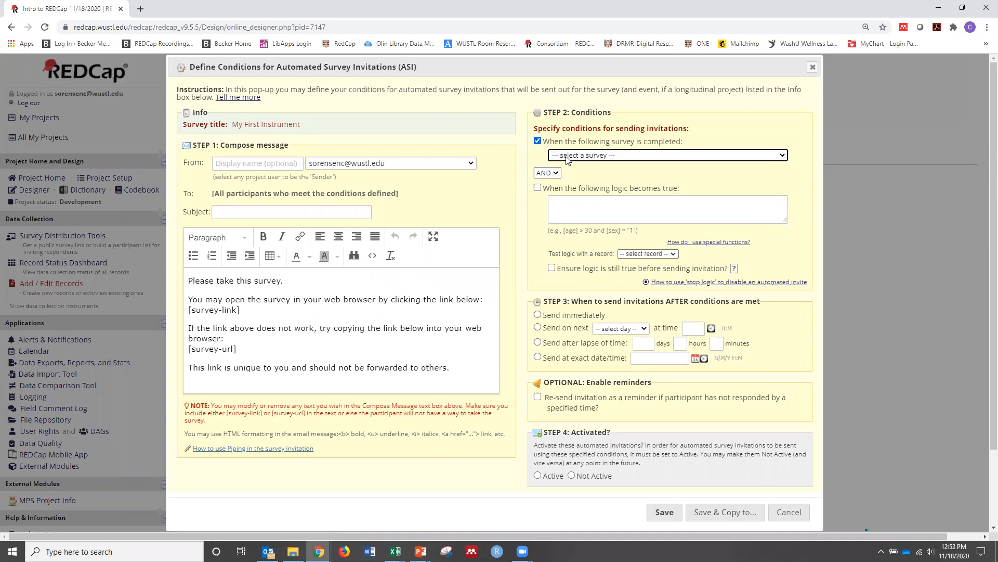
{"action": "left_click", "coordinate": [788, 512]}
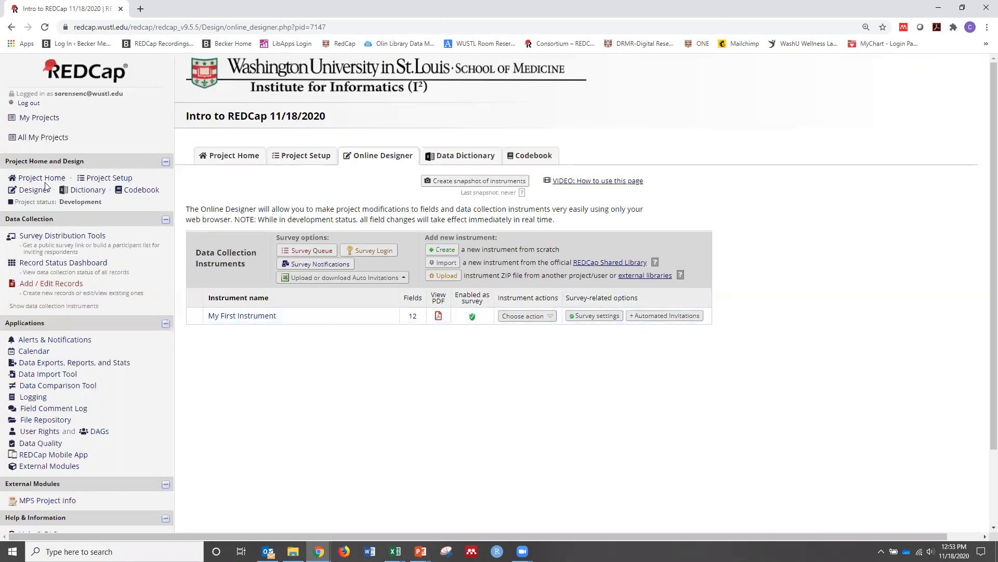
Enable longitudinal data collection with defined events and the Scheduling module in the project setup
{"action": "left_click", "coordinate": [111, 179]}
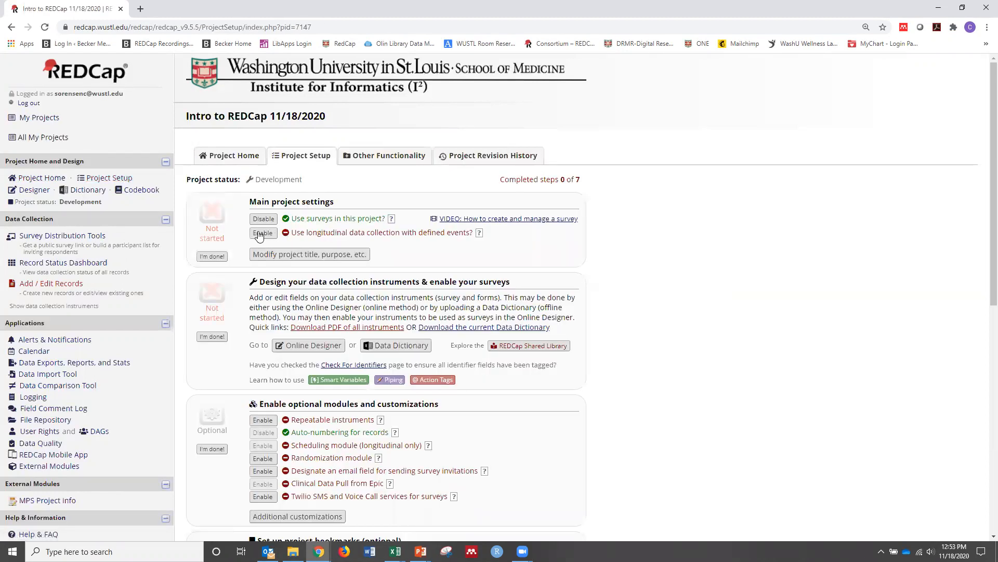
{"action": "left_click", "coordinate": [260, 234]}
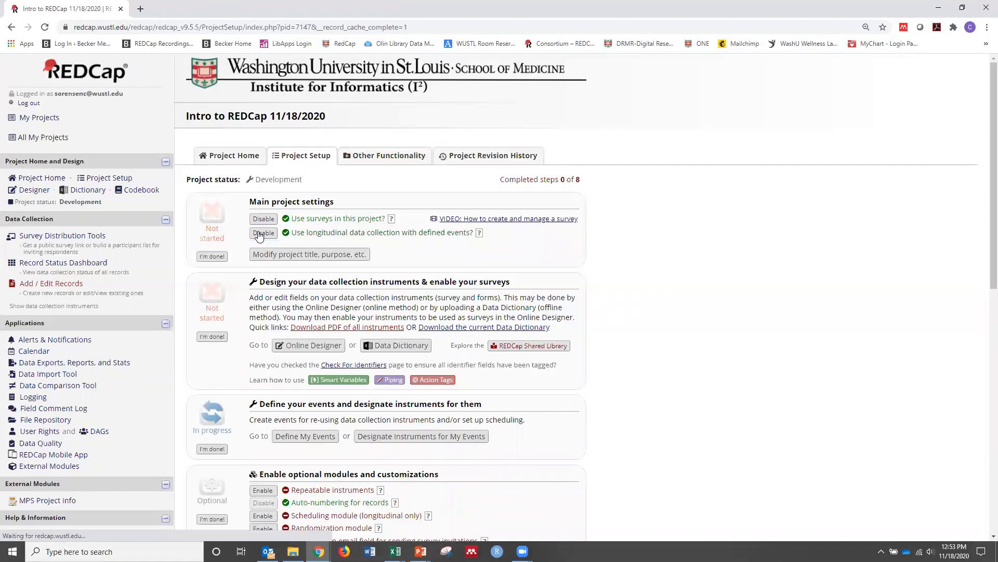
{"action": "scroll", "coordinate": [268, 364], "scroll_direction": "down", "scroll_amount": 1}
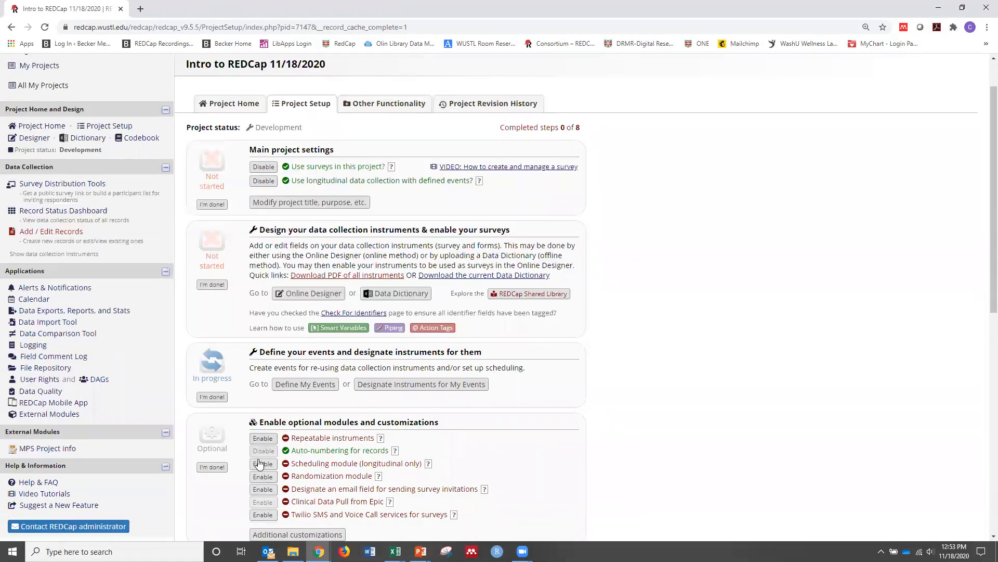
{"action": "left_click", "coordinate": [261, 465]}
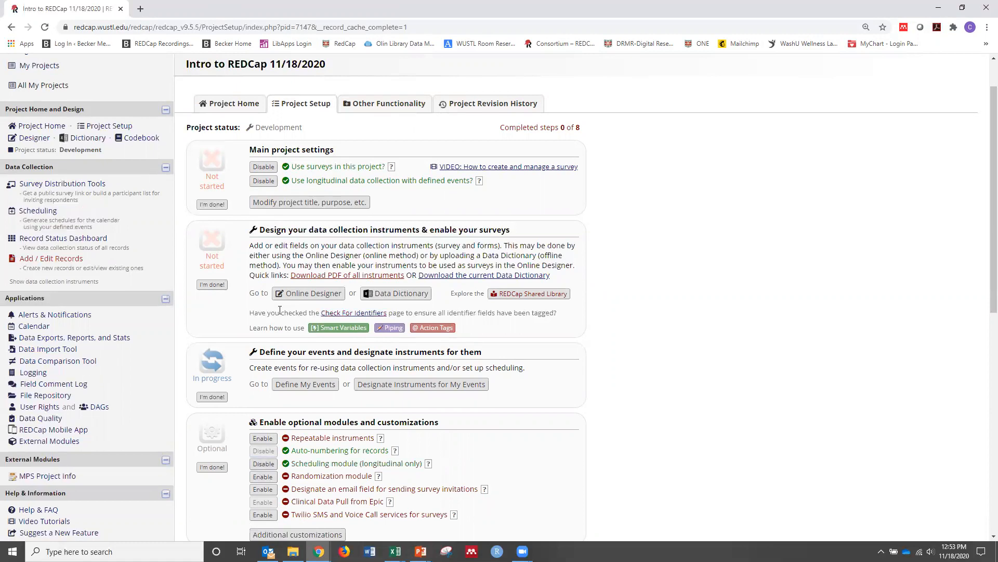
Define the project's events by renaming the first event, Event 1, as Baseline, and save it
{"action": "left_click", "coordinate": [299, 385]}
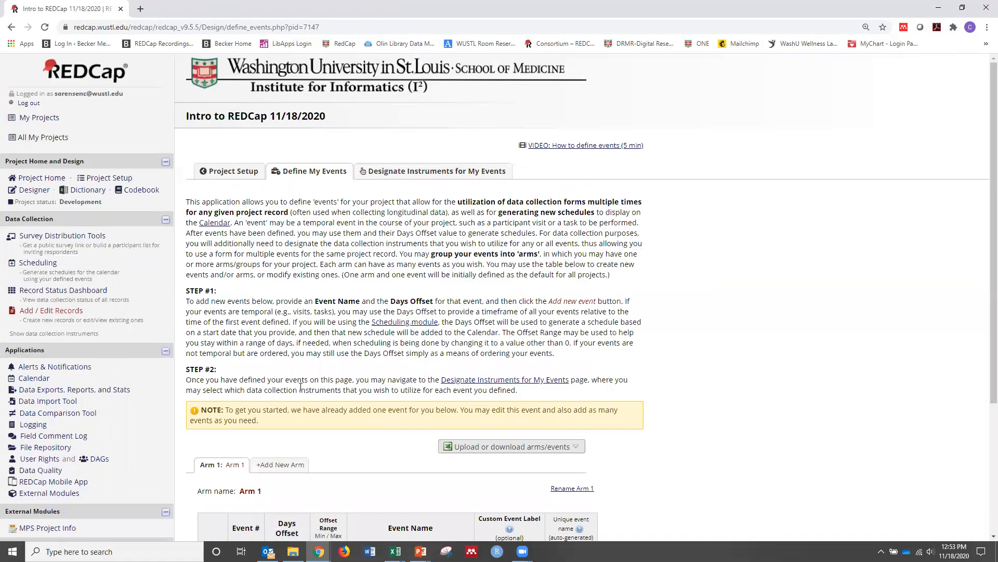
{"action": "scroll", "coordinate": [294, 414], "scroll_direction": "down", "scroll_amount": 3}
{"action": "left_click", "coordinate": [213, 395]}
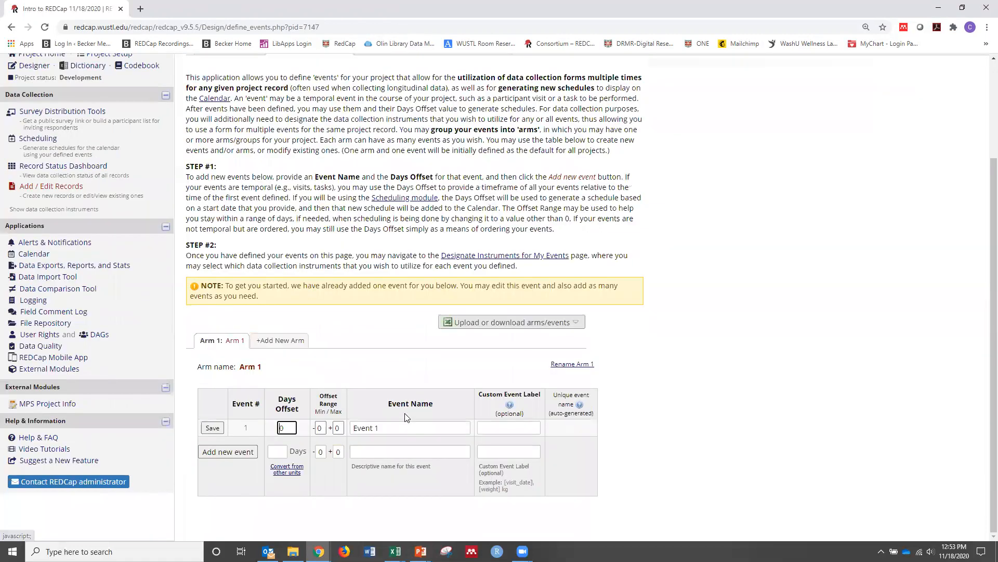
{"action": "type", "text": "Baseline"}
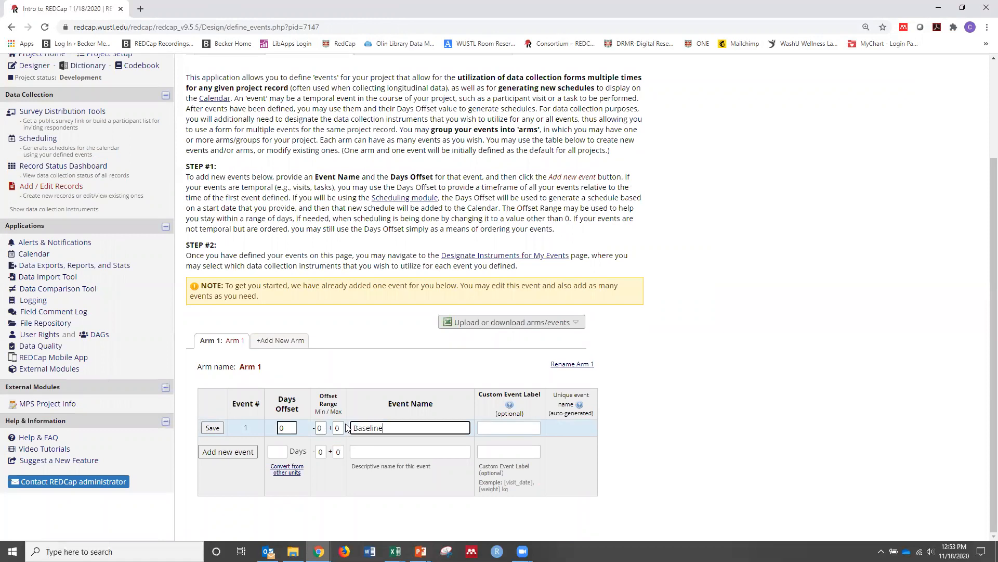
{"action": "left_click", "coordinate": [213, 427]}
Add a Follow up event with a 14-day offset and an offset range of -2/+2 days
{"action": "left_click", "coordinate": [408, 456]}
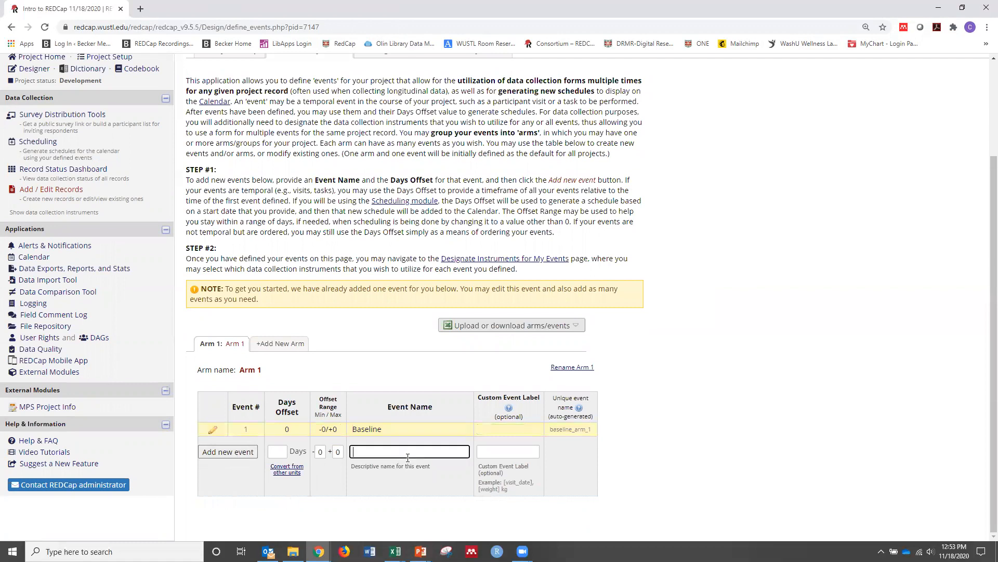
{"action": "type", "text": "Follow up"}
{"action": "left_click", "coordinate": [275, 451]}
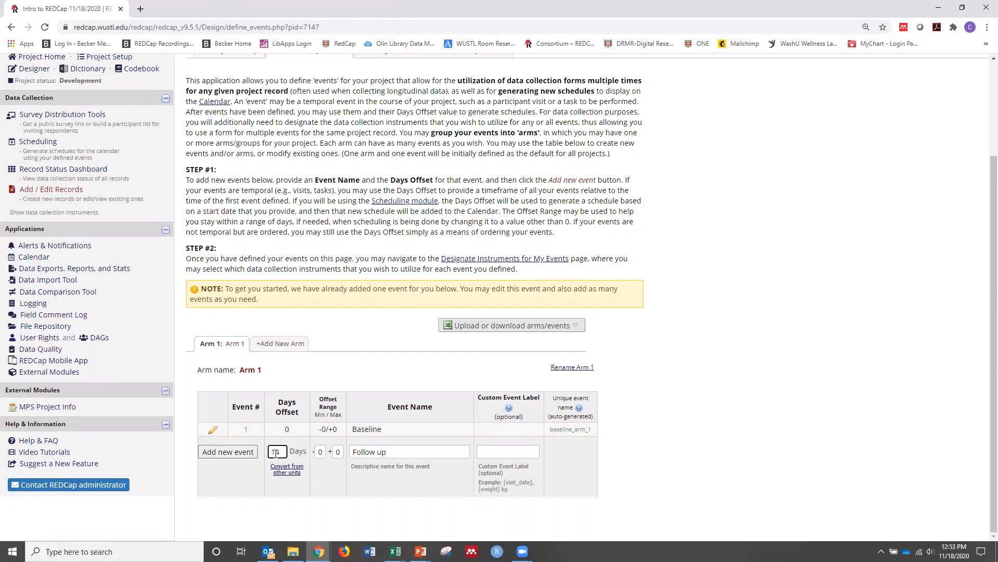
{"action": "double_click", "coordinate": [322, 451]}
{"action": "double_click", "coordinate": [339, 451]}
{"action": "type", "text": "2"}
{"action": "left_click", "coordinate": [229, 452]}
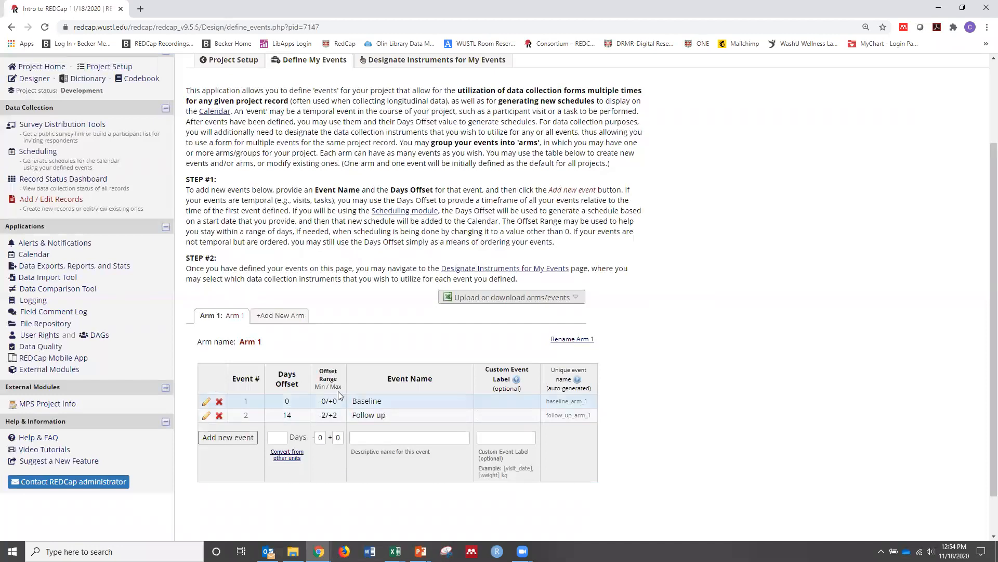
Designate My First Instrument for both the Baseline and Follow up events, save, and check the Record Status Dashboard
{"action": "scroll", "coordinate": [344, 323], "scroll_direction": "up", "scroll_amount": 2}
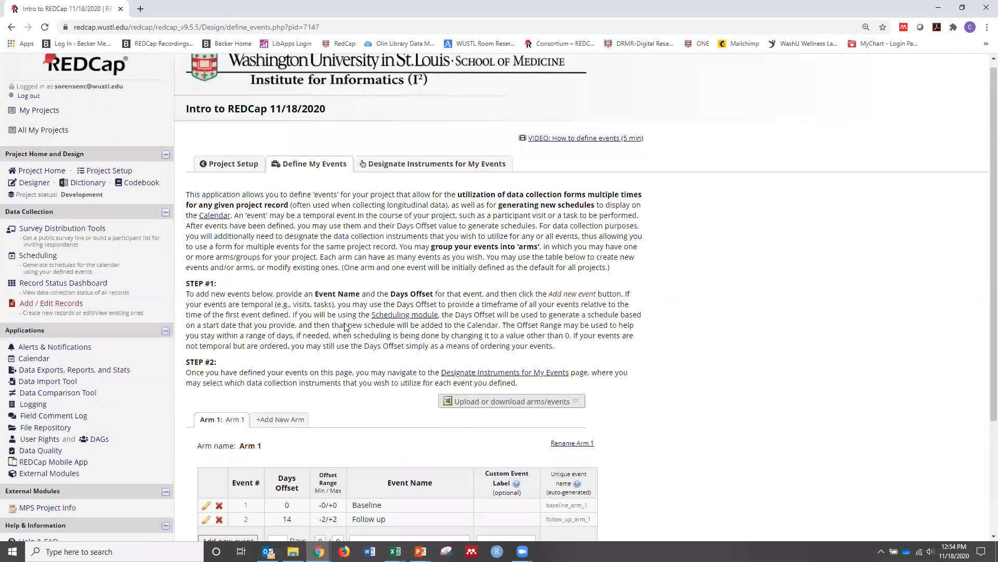
{"action": "left_click", "coordinate": [403, 164]}
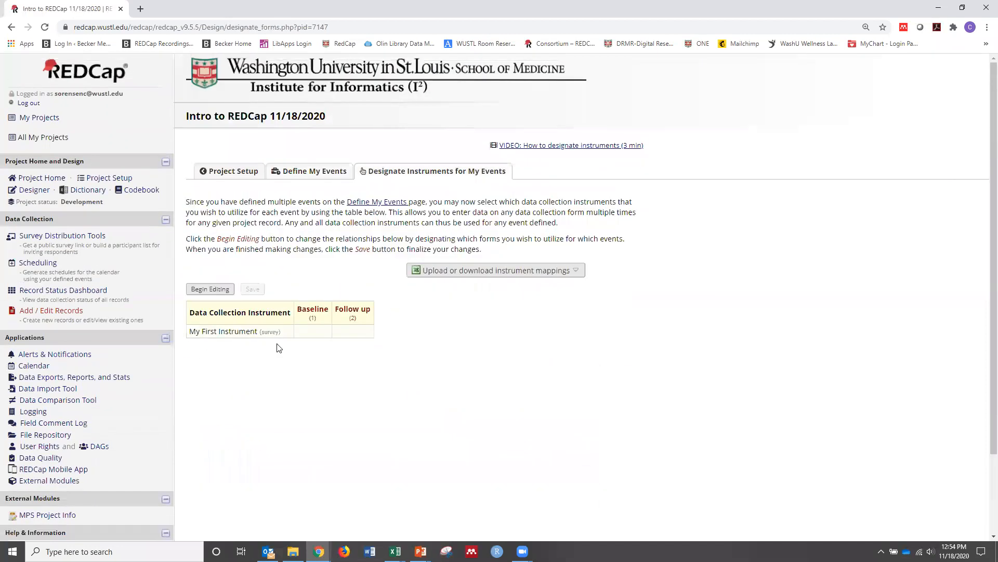
{"action": "left_click", "coordinate": [222, 289]}
{"action": "left_click", "coordinate": [312, 332]}
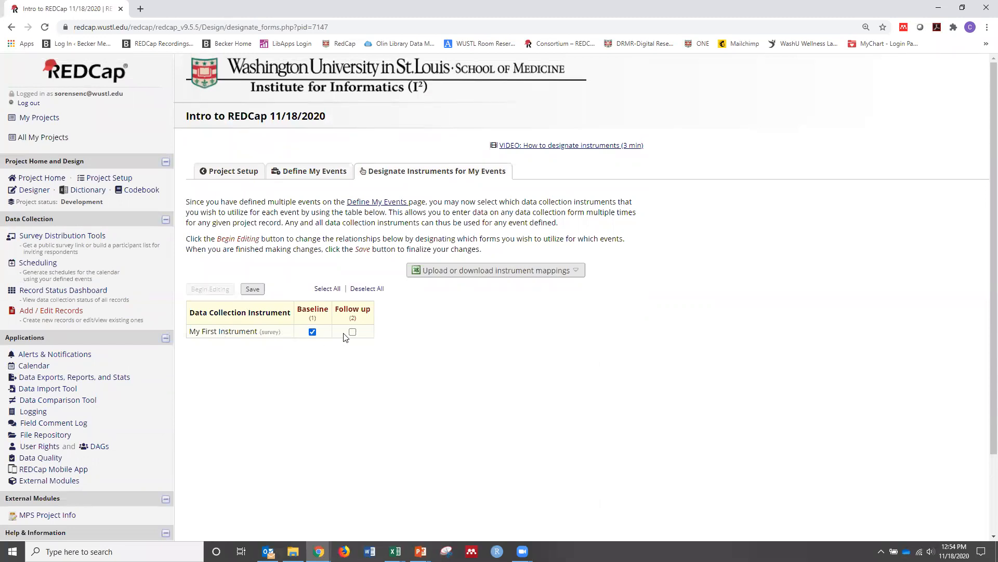
{"action": "left_click", "coordinate": [353, 332]}
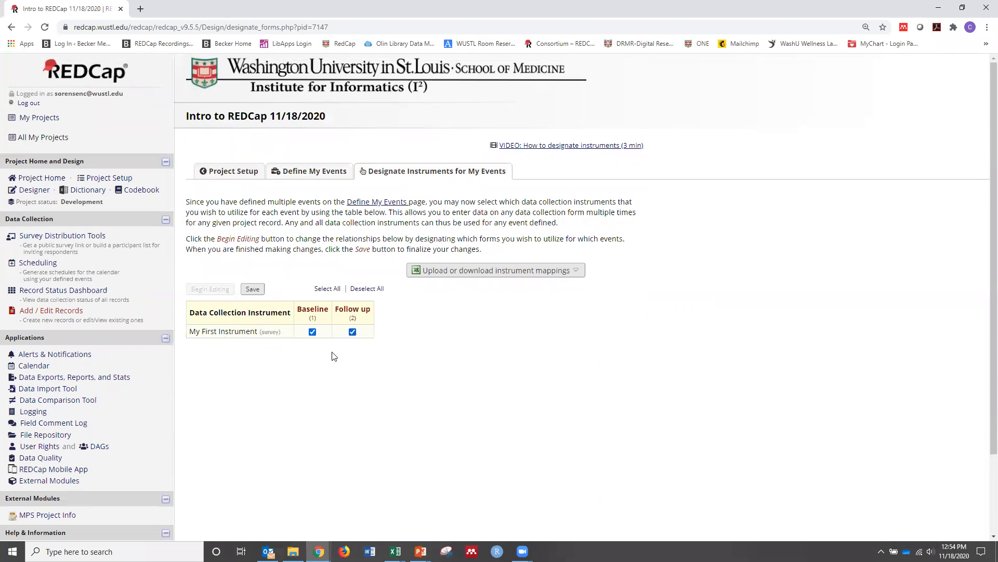
{"action": "left_click", "coordinate": [252, 290]}
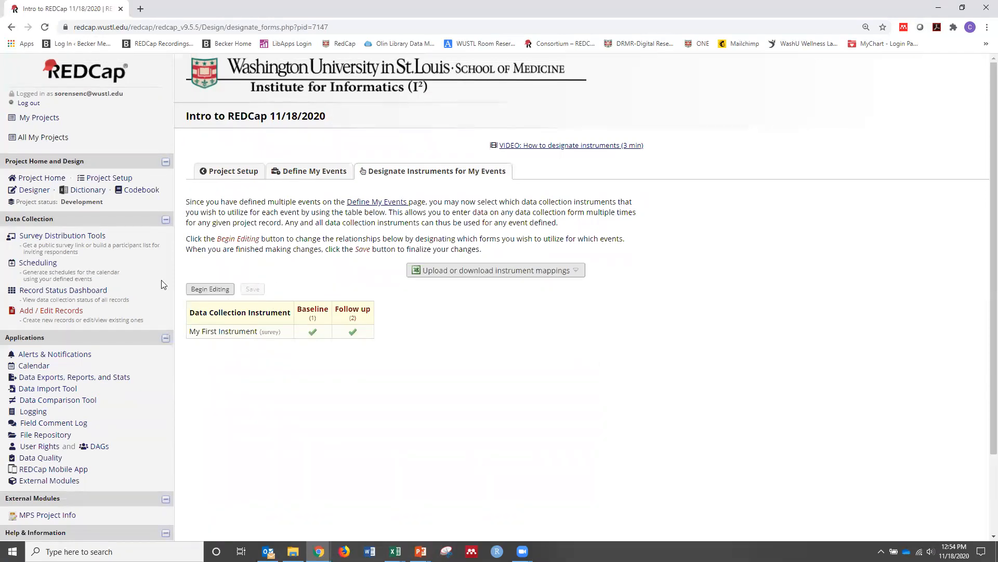
{"action": "left_click", "coordinate": [58, 289]}
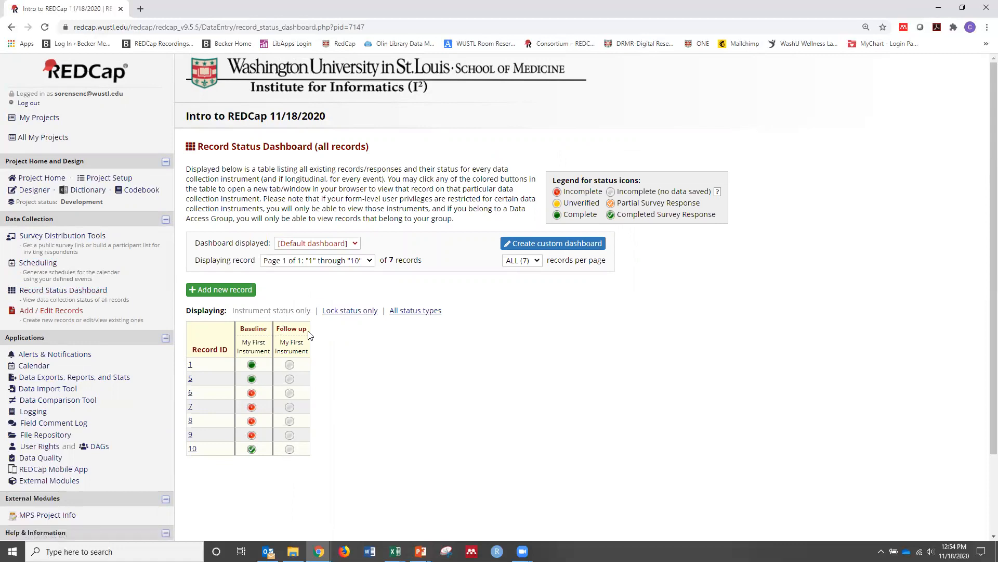
Start an automated invitation to My First Instrument for the Follow up event, conditioned on completion of the Baseline survey
{"action": "left_click", "coordinate": [35, 189]}
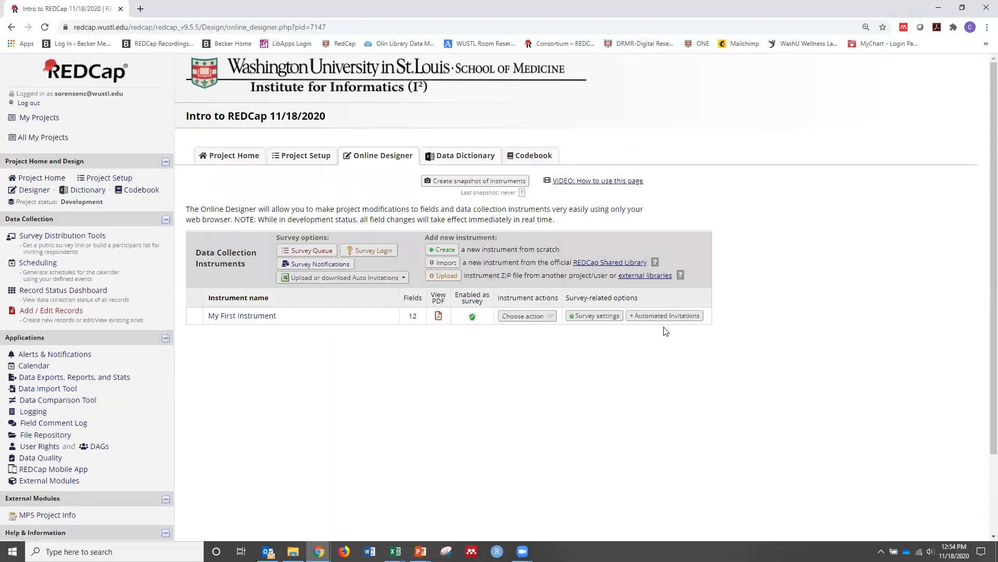
{"action": "left_click", "coordinate": [692, 316]}
{"action": "left_click", "coordinate": [528, 395]}
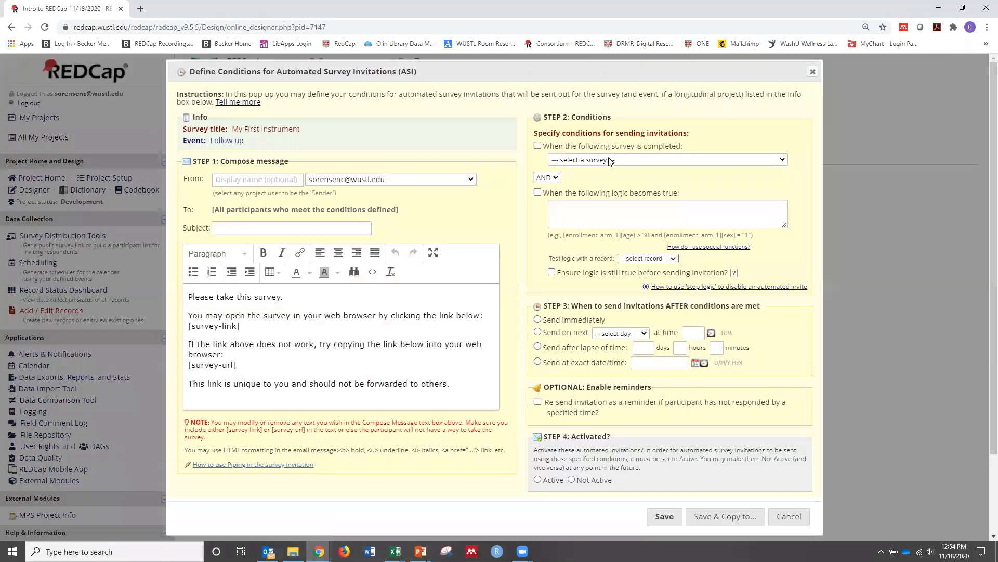
{"action": "left_click", "coordinate": [537, 146]}
{"action": "left_click", "coordinate": [568, 160]}
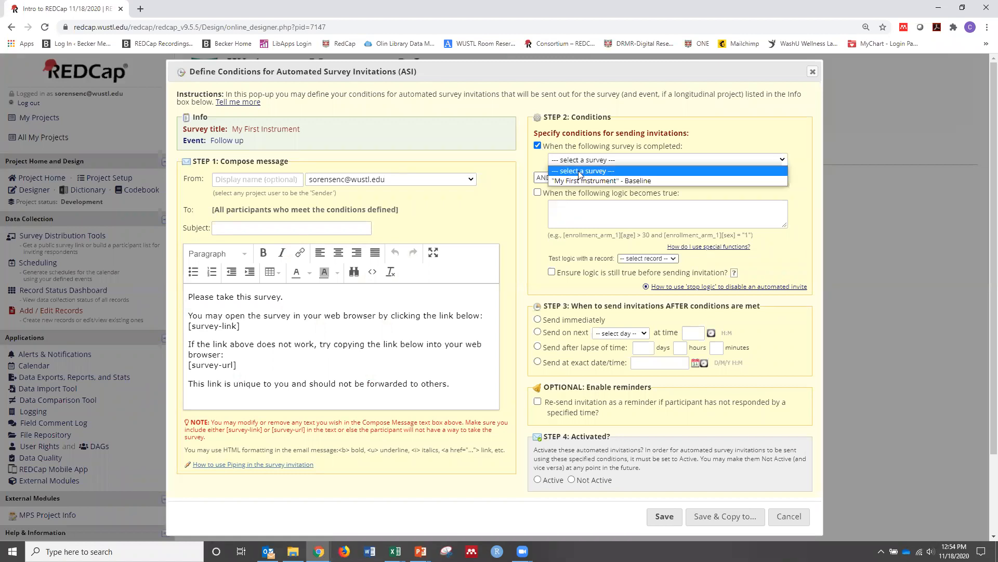
{"action": "left_click", "coordinate": [583, 180]}
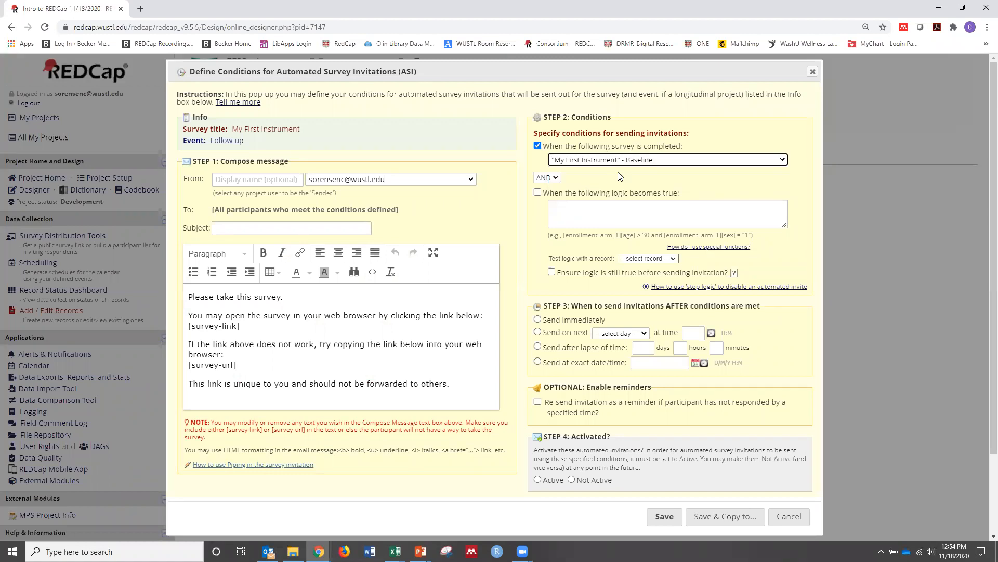
Set the Follow up invitation to send after a lapse of 14 days, mark it Active, and leave without saving
{"action": "scroll", "coordinate": [600, 217], "scroll_direction": "down", "scroll_amount": 1}
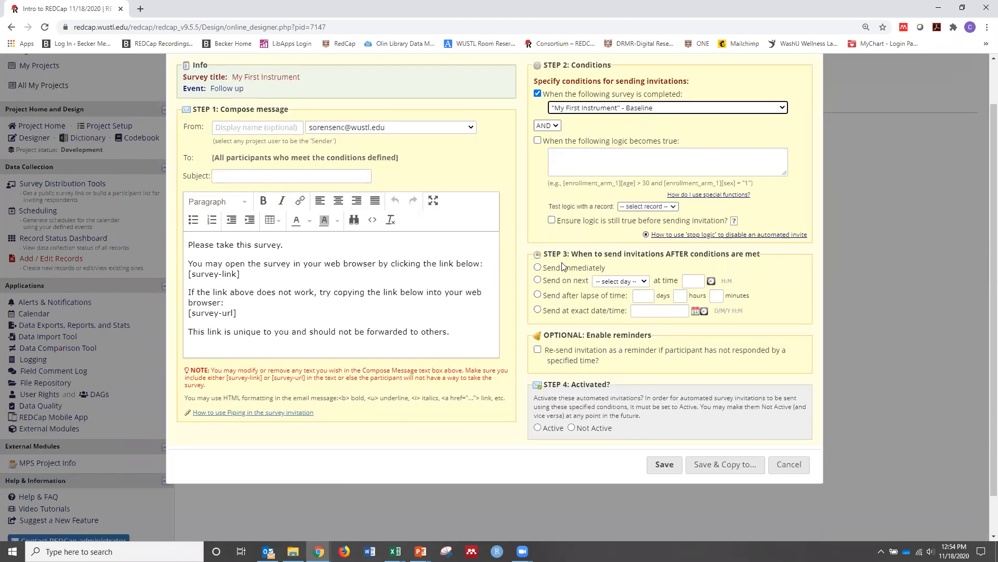
{"action": "left_click", "coordinate": [537, 295]}
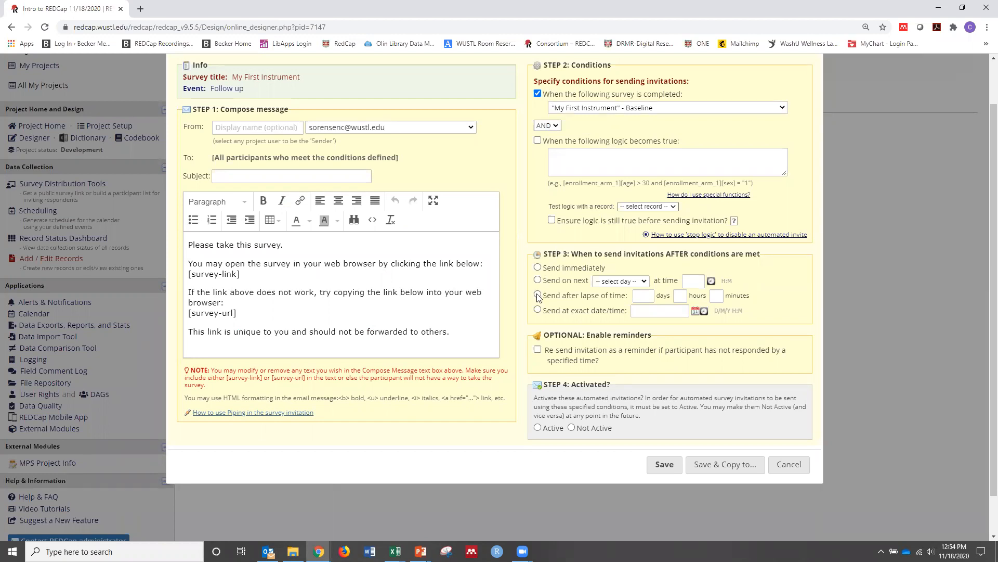
{"action": "left_click", "coordinate": [644, 296]}
{"action": "type", "text": "14"}
{"action": "left_click", "coordinate": [655, 331]}
{"action": "scroll", "coordinate": [650, 336], "scroll_direction": "up", "scroll_amount": 1}
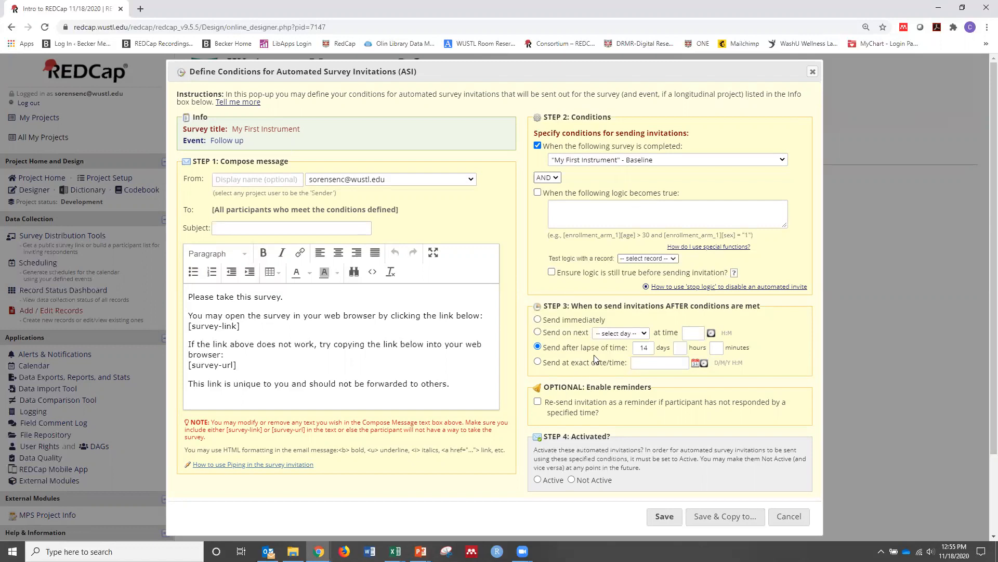
{"action": "scroll", "coordinate": [594, 354], "scroll_direction": "down", "scroll_amount": 1}
{"action": "left_click", "coordinate": [538, 427]}
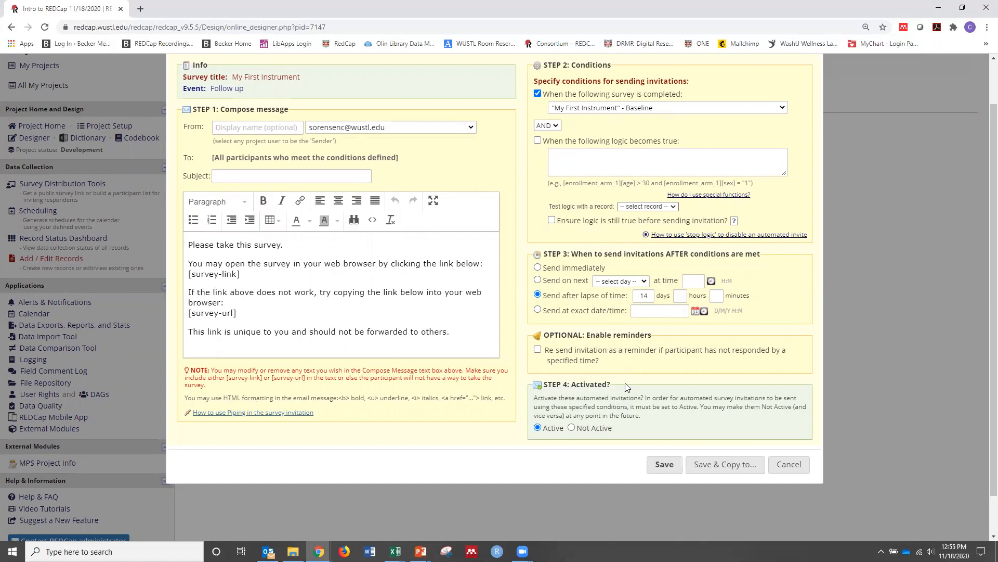
{"action": "left_click", "coordinate": [789, 466]}
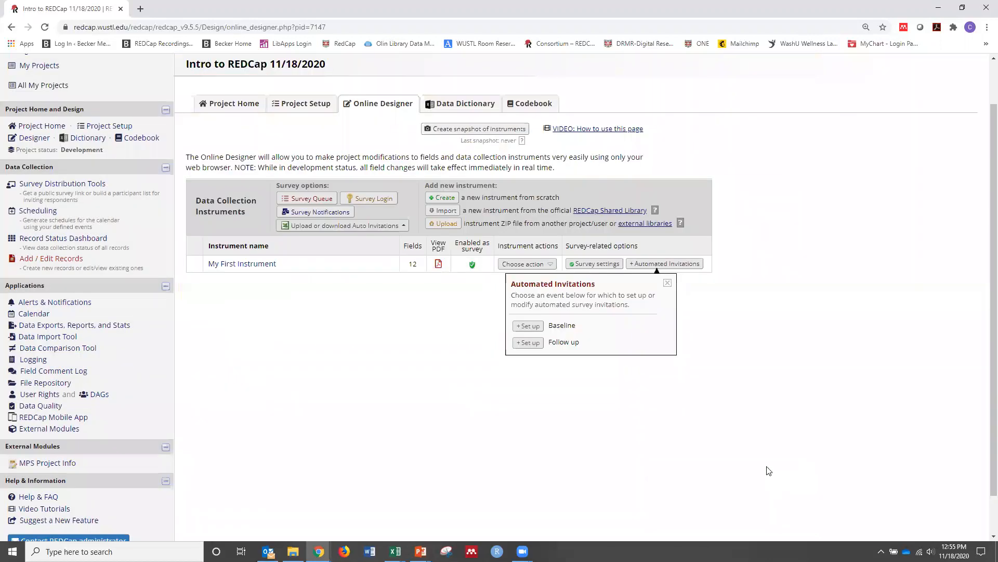
{"action": "left_click", "coordinate": [667, 284]}
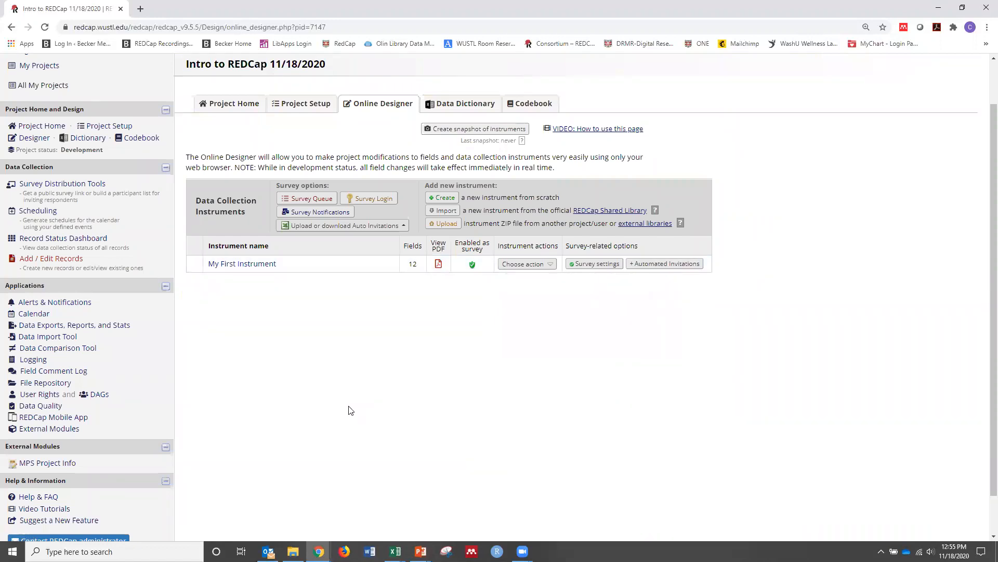
Look up a colleague's account in User Rights and start adding it to the project with custom rights
{"action": "left_click", "coordinate": [45, 398]}
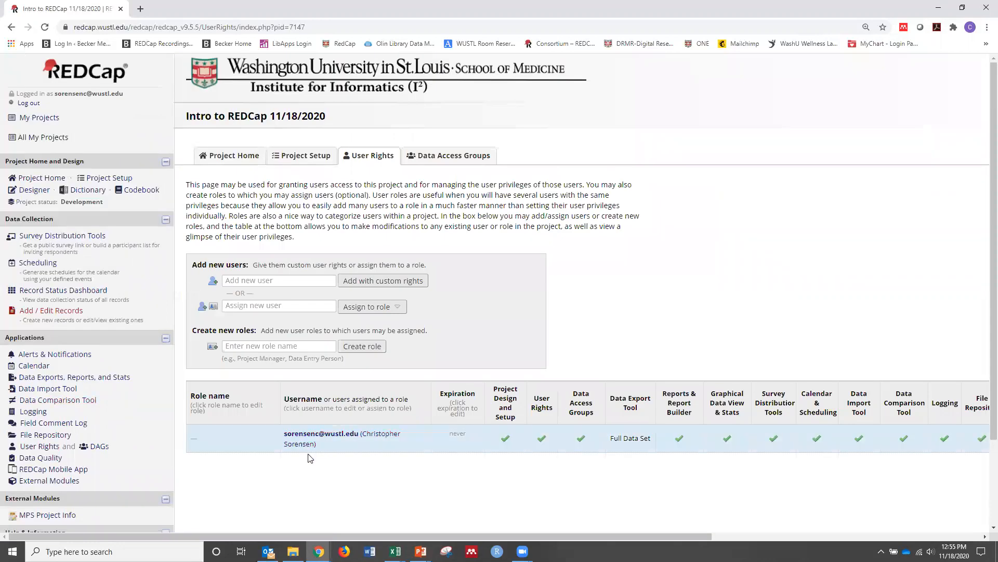
{"action": "left_click", "coordinate": [250, 281]}
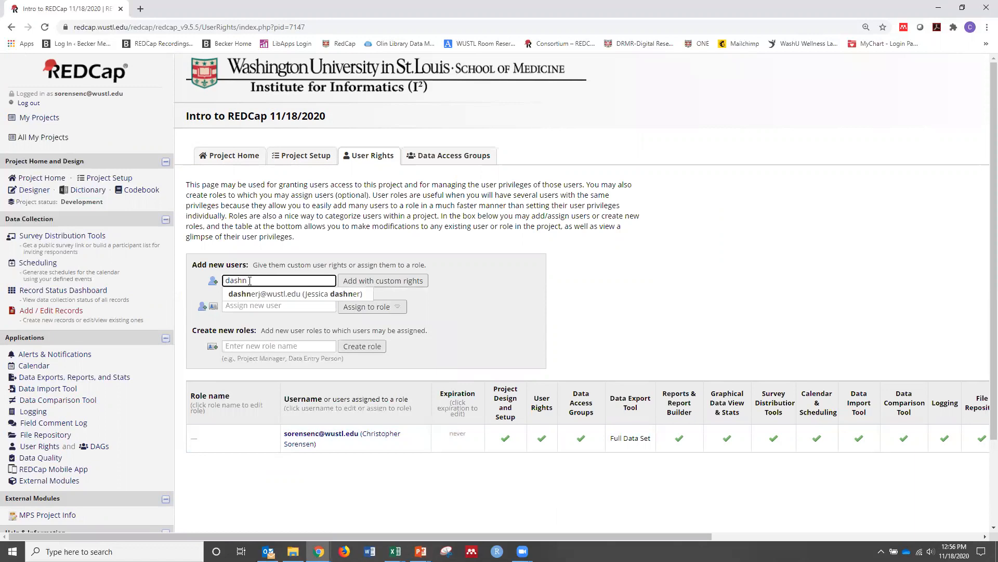
{"action": "left_click", "coordinate": [254, 295]}
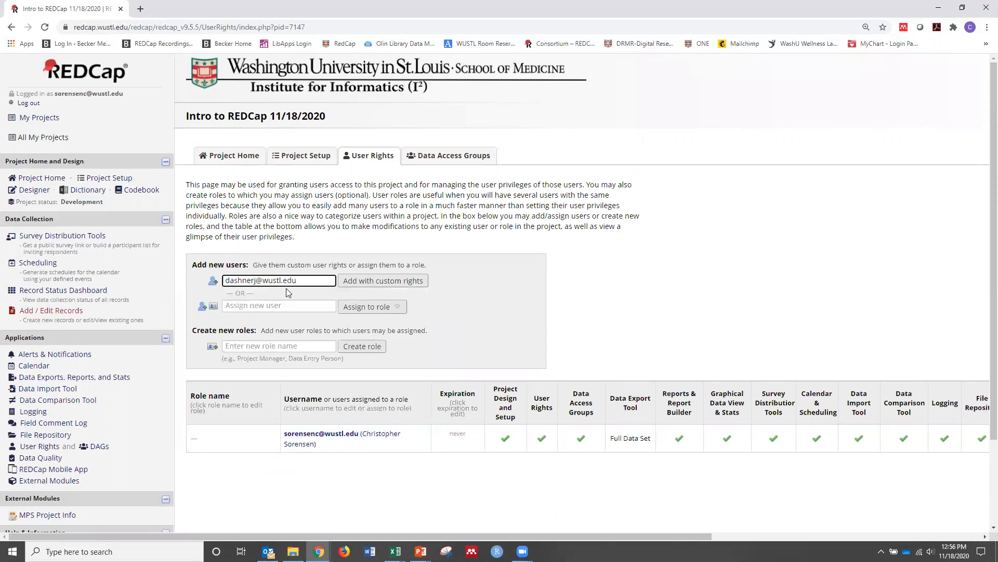
{"action": "left_click", "coordinate": [371, 283]}
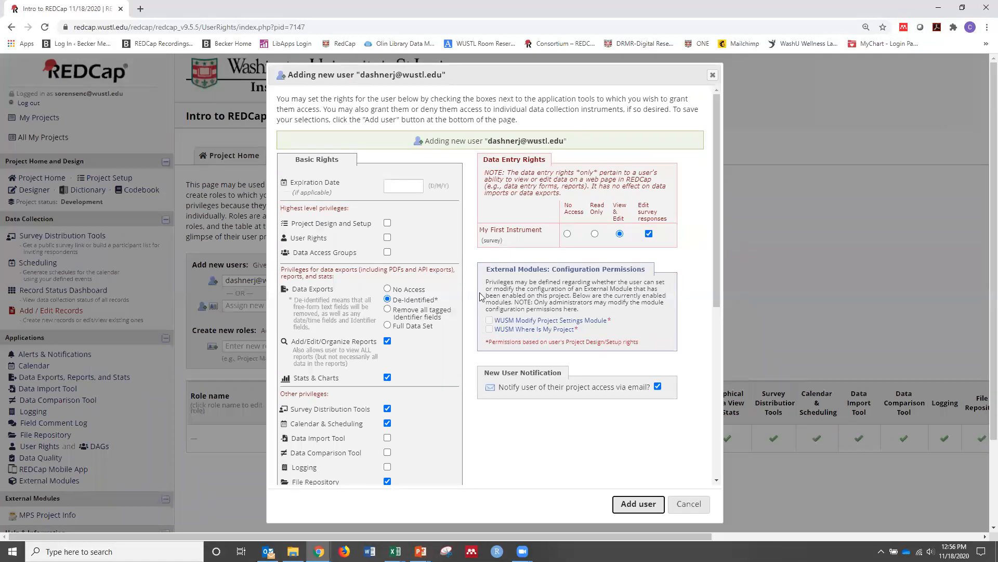
Select Project Design and Setup, User Rights and Full Data Set export for the new user, review the remaining privileges, and cancel
{"action": "left_click", "coordinate": [388, 224]}
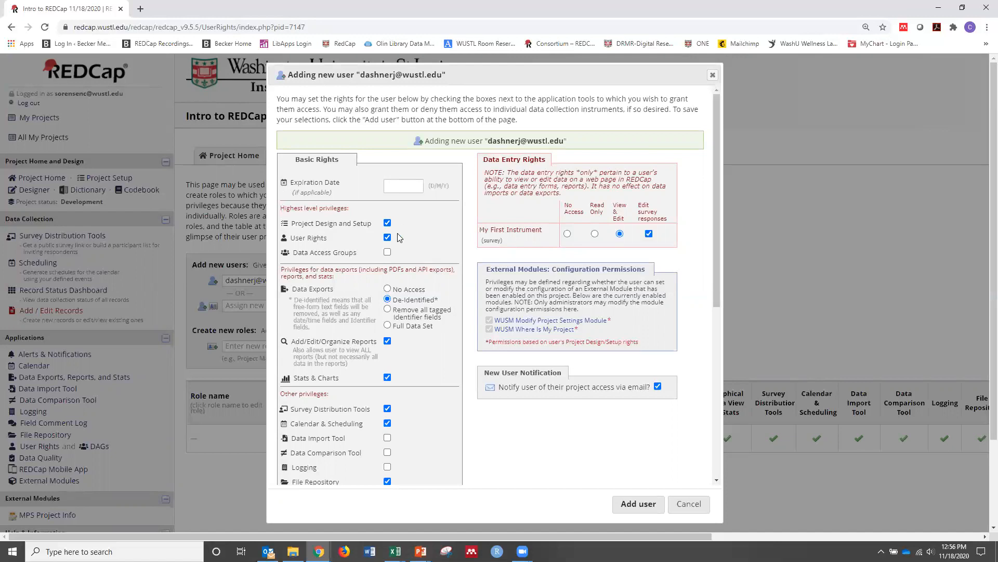
{"action": "scroll", "coordinate": [391, 240], "scroll_direction": "down", "scroll_amount": 1}
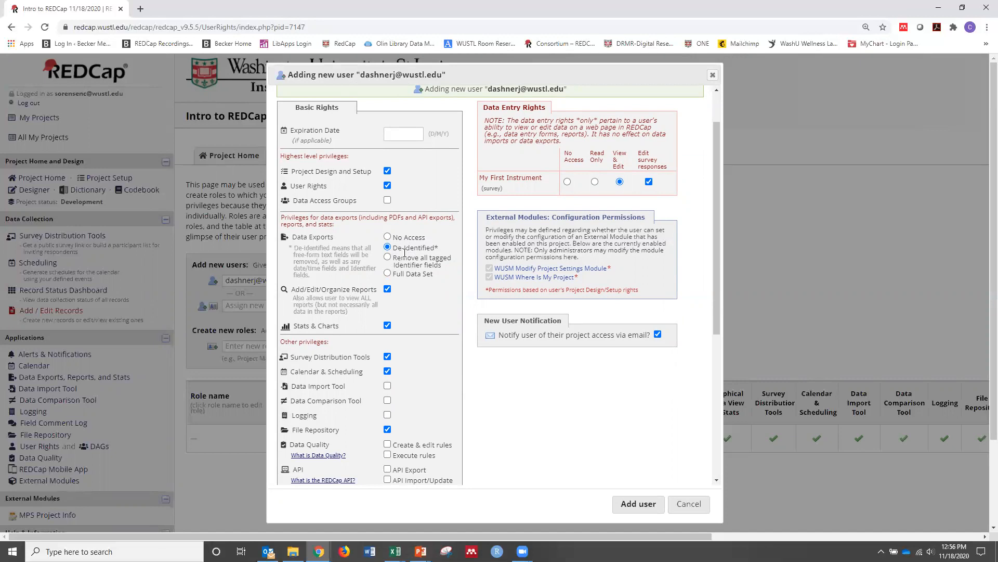
{"action": "left_click", "coordinate": [388, 274]}
{"action": "scroll", "coordinate": [424, 296], "scroll_direction": "down", "scroll_amount": 1}
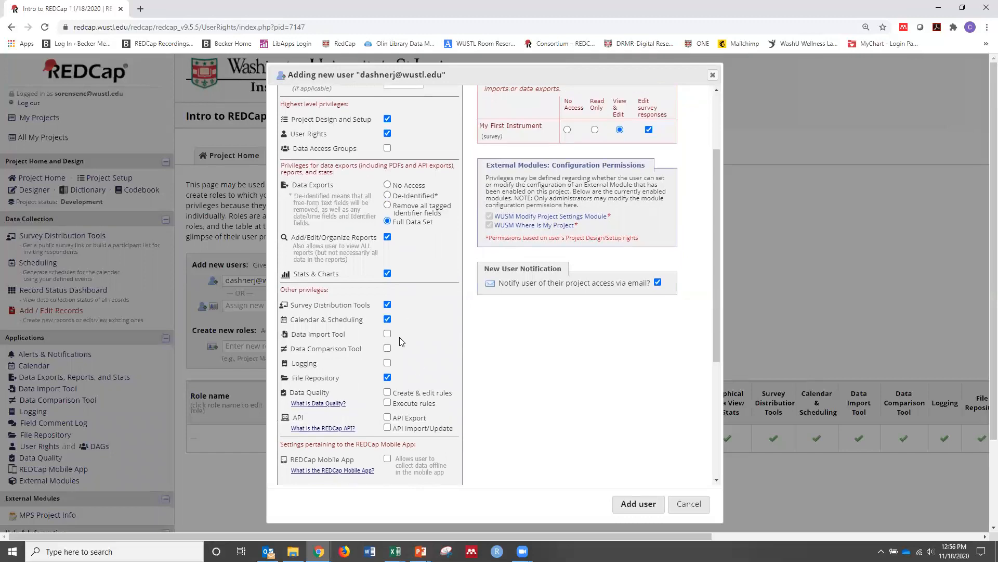
{"action": "scroll", "coordinate": [413, 432], "scroll_direction": "down", "scroll_amount": 1}
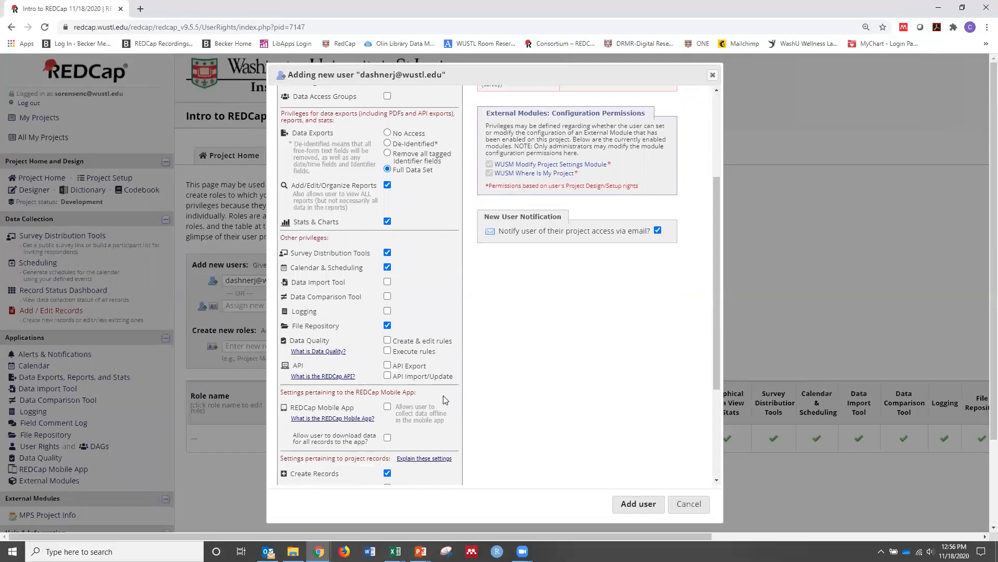
{"action": "scroll", "coordinate": [443, 399], "scroll_direction": "down", "scroll_amount": 2}
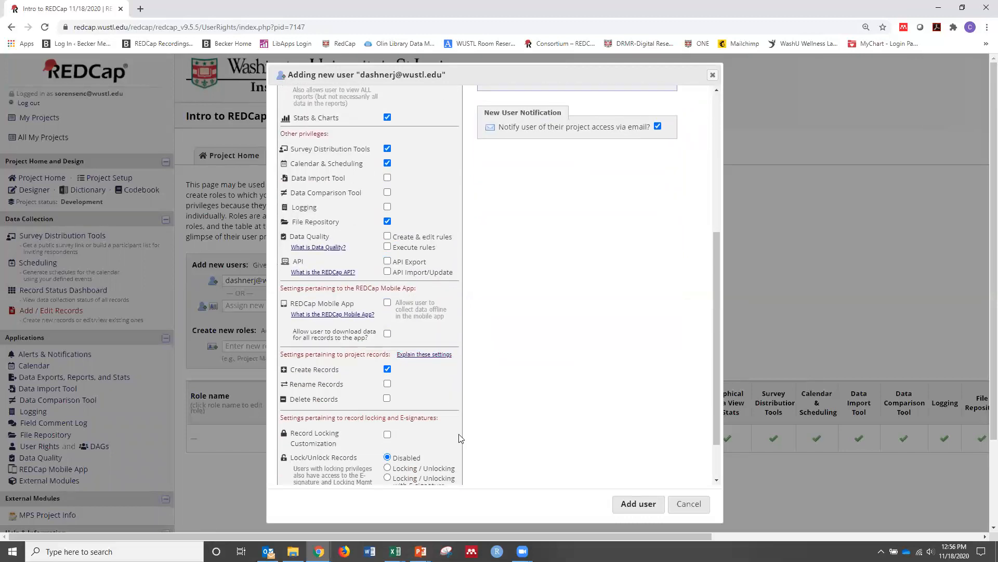
{"action": "scroll", "coordinate": [599, 424], "scroll_direction": "up", "scroll_amount": 3}
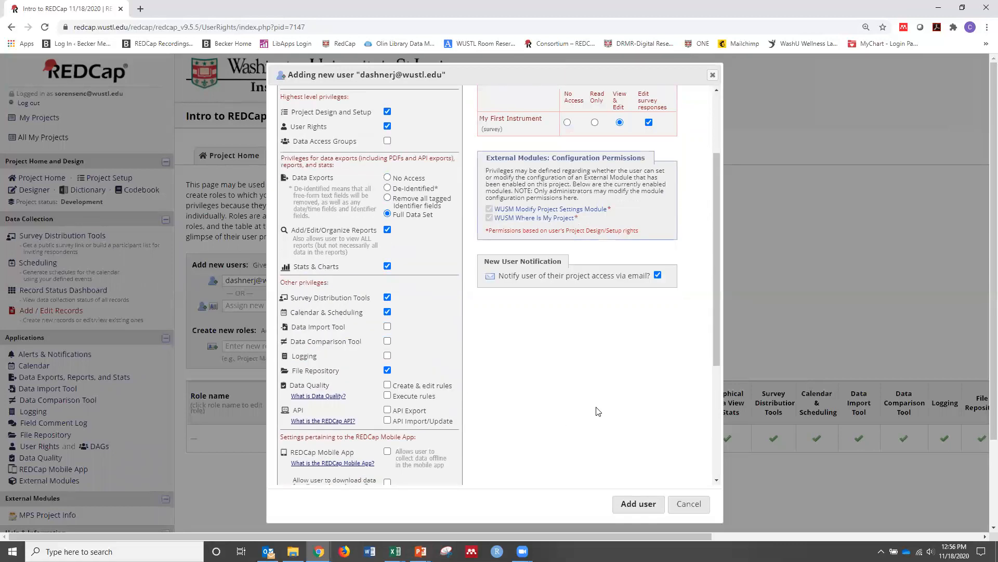
{"action": "scroll", "coordinate": [597, 411], "scroll_direction": "up", "scroll_amount": 1}
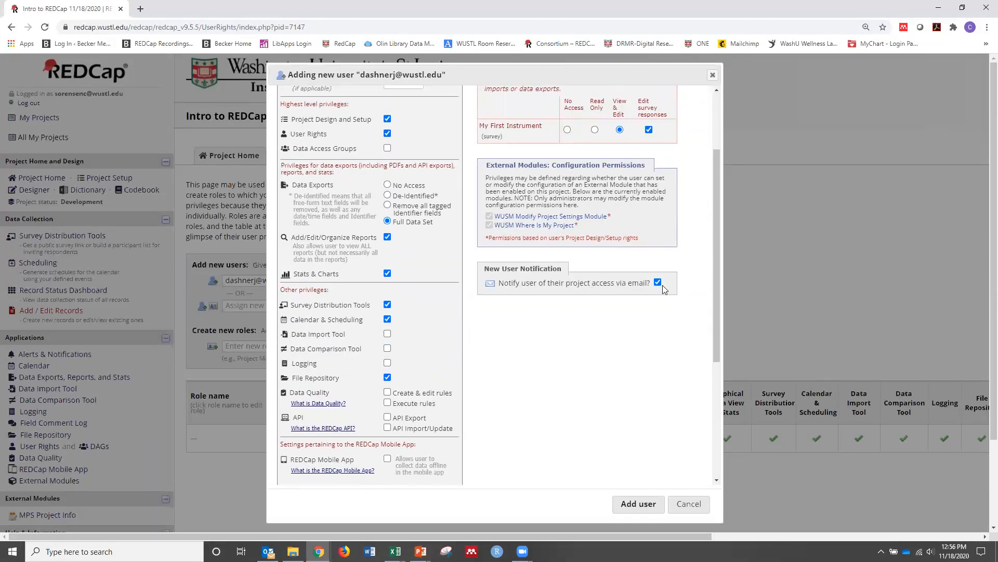
{"action": "left_click", "coordinate": [696, 506]}
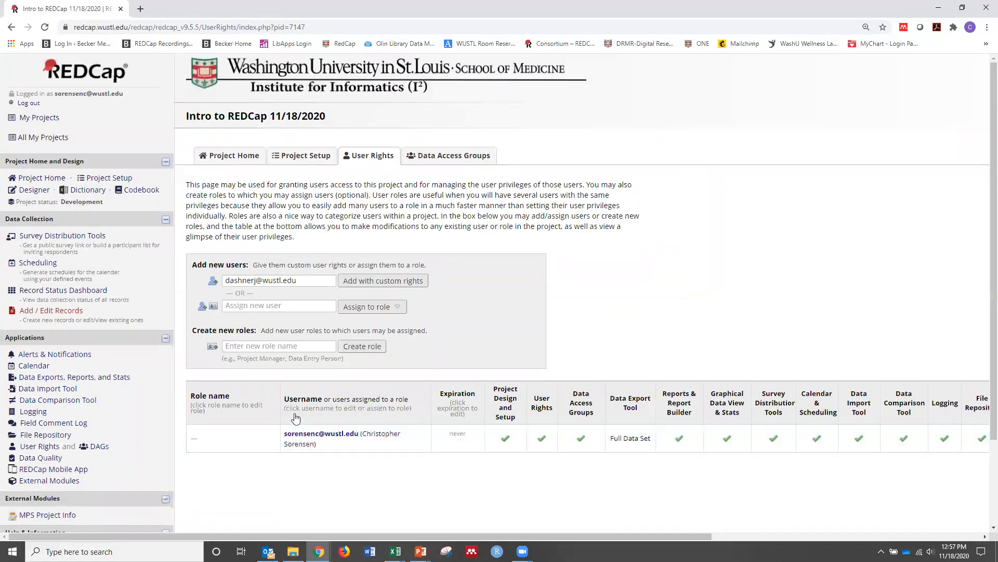
View the report of all data (all records and fields) in Data Exports, Reports, and Stats
{"action": "left_click", "coordinate": [103, 383]}
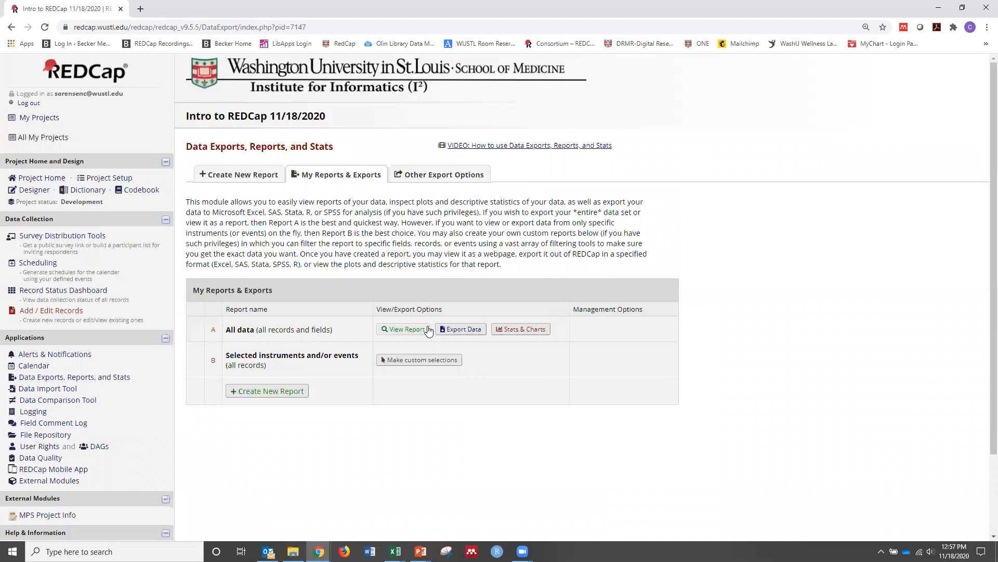
{"action": "left_click", "coordinate": [405, 330]}
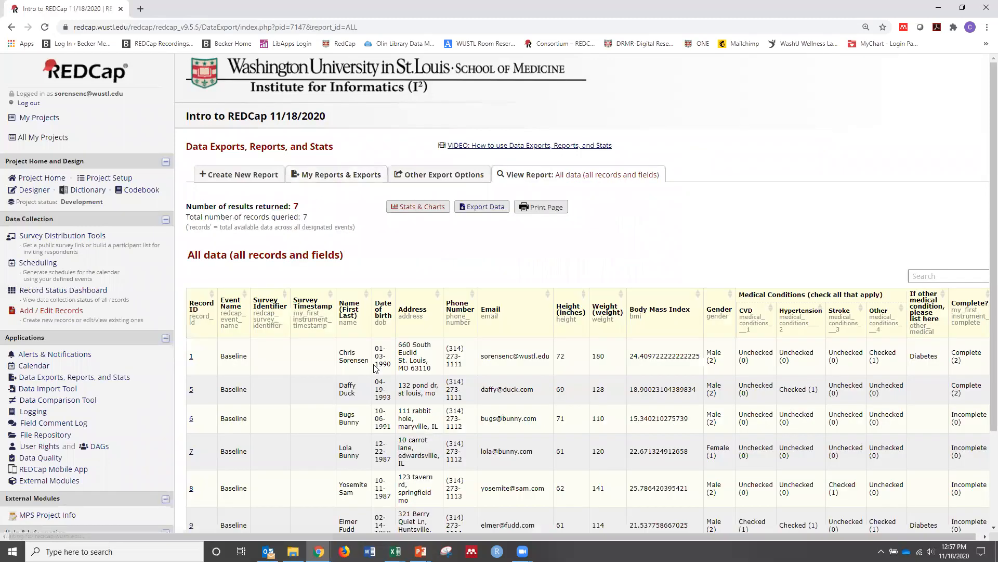
Export the report of all data as CSV / Microsoft Excel (raw data), download the file and open it in Excel
{"action": "scroll", "coordinate": [457, 348], "scroll_direction": "down", "scroll_amount": 2}
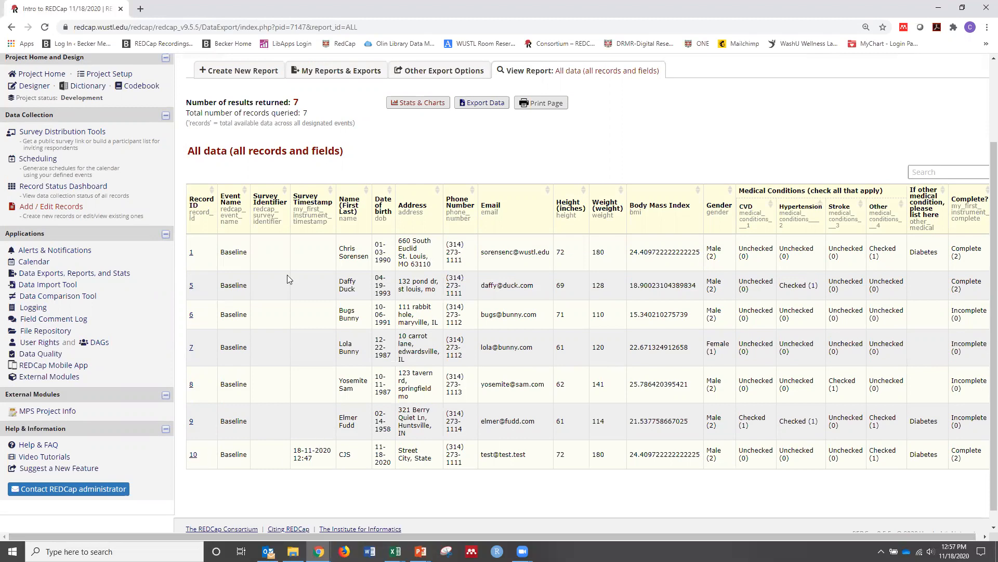
{"action": "left_click_drag", "start_coordinate": [315, 459], "coordinate": [291, 451]}
{"action": "left_click", "coordinate": [317, 460]}
{"action": "left_click", "coordinate": [495, 103]}
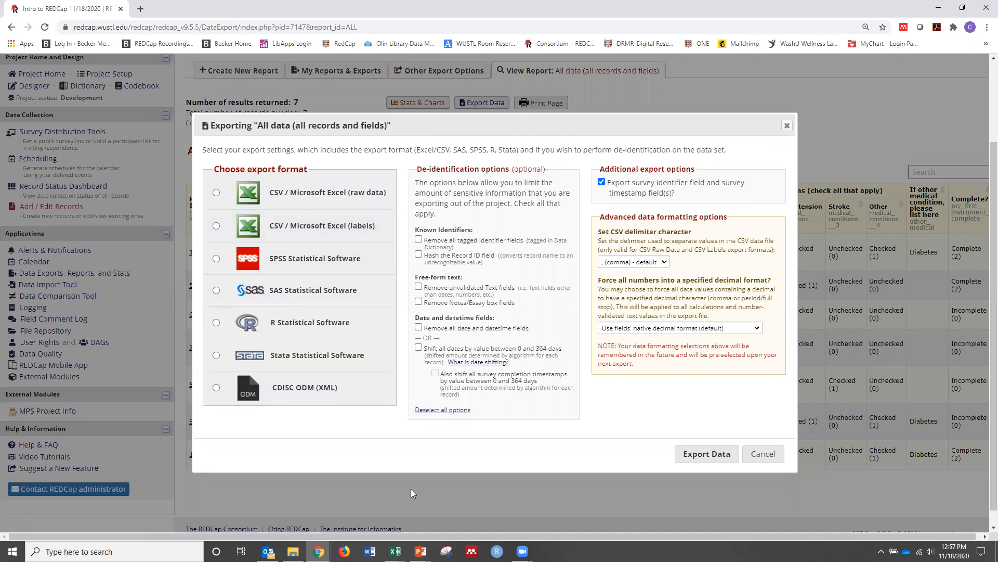
{"action": "left_click", "coordinate": [216, 194]}
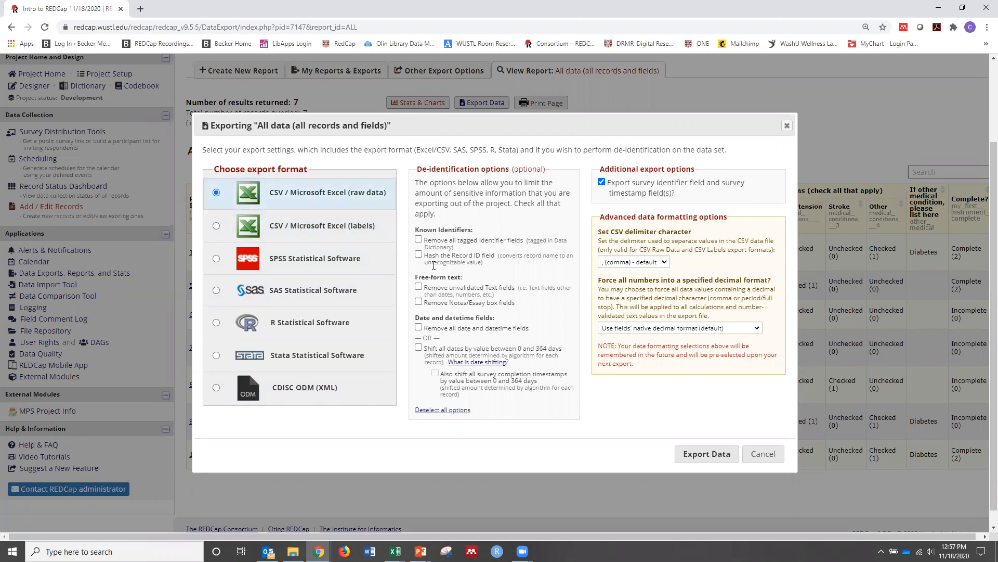
{"action": "left_click", "coordinate": [700, 451]}
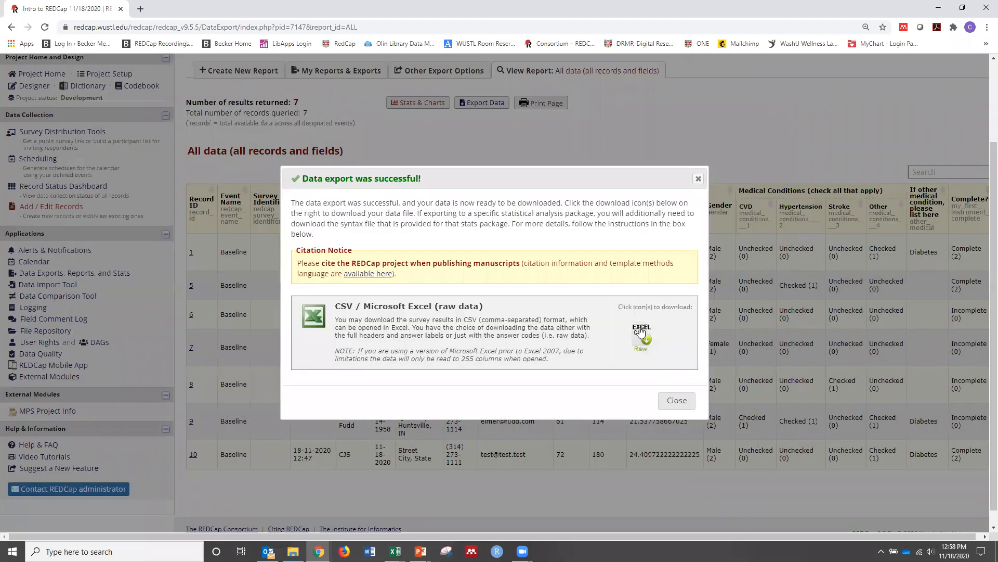
{"action": "left_click", "coordinate": [641, 336]}
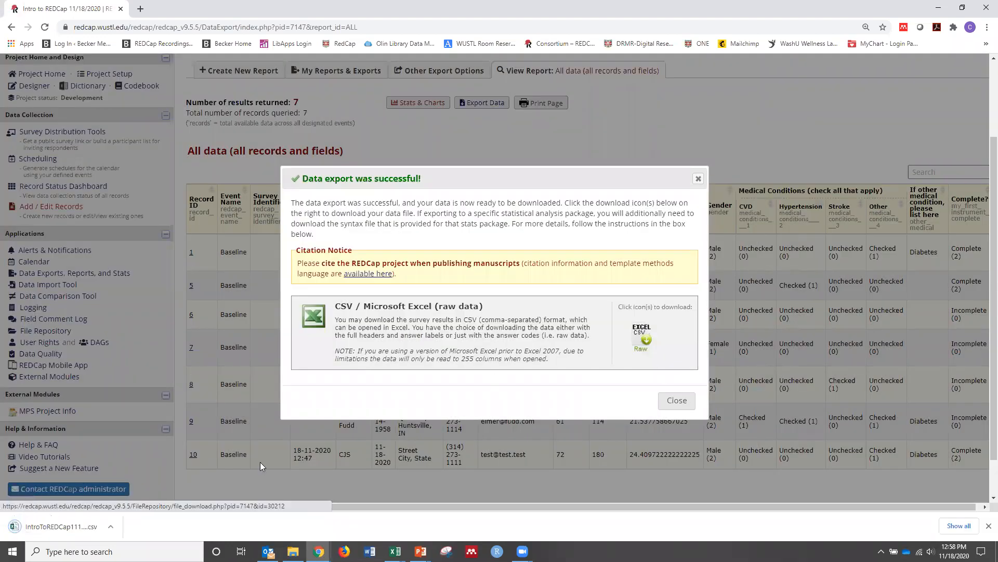
{"action": "left_click", "coordinate": [64, 529]}
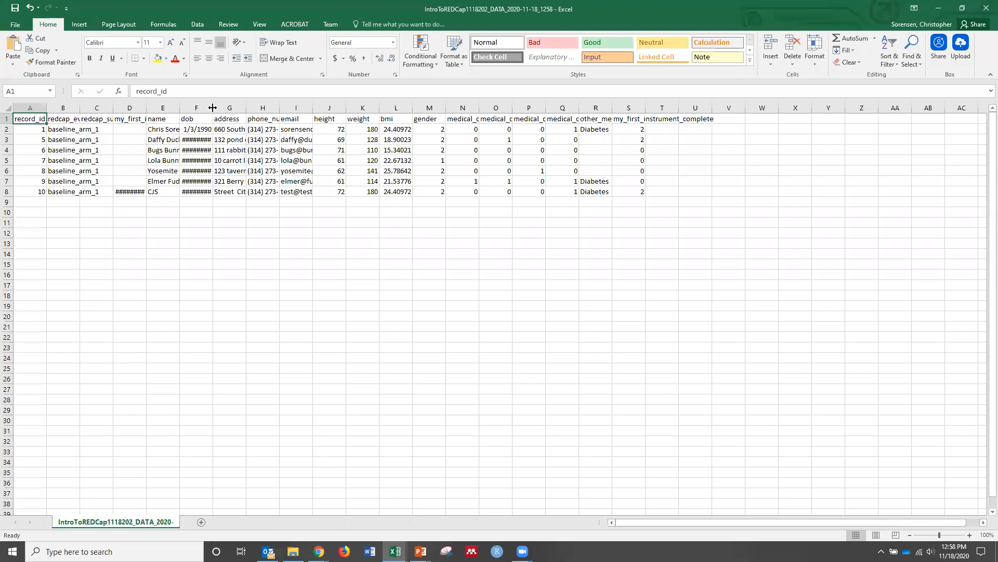
Fit the dob, medical_conditions___1 and medical_conditions___2 columns to their contents and examine the raw gender and medical condition codes
{"action": "double_click", "coordinate": [213, 108]}
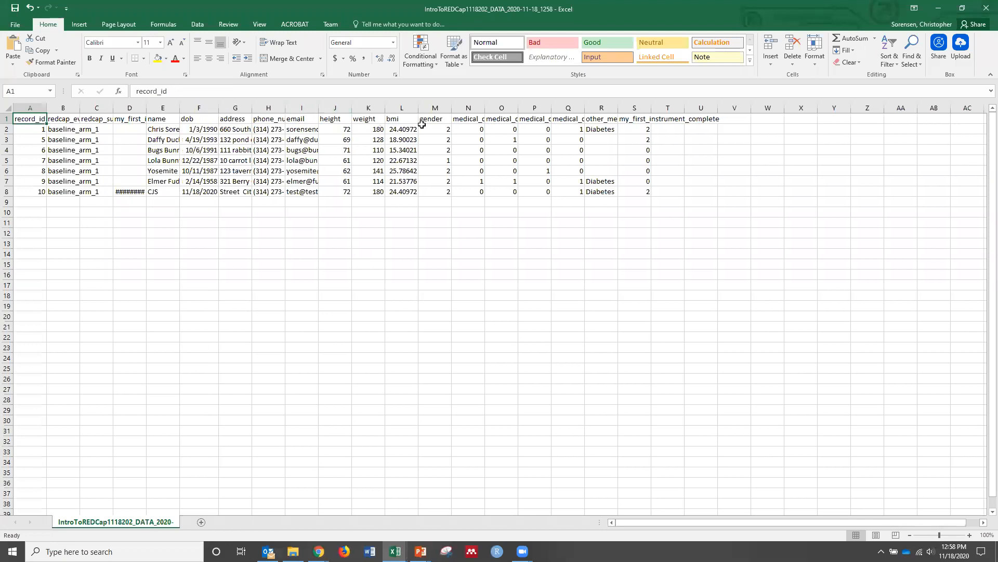
{"action": "left_click_drag", "start_coordinate": [441, 127], "coordinate": [444, 193]}
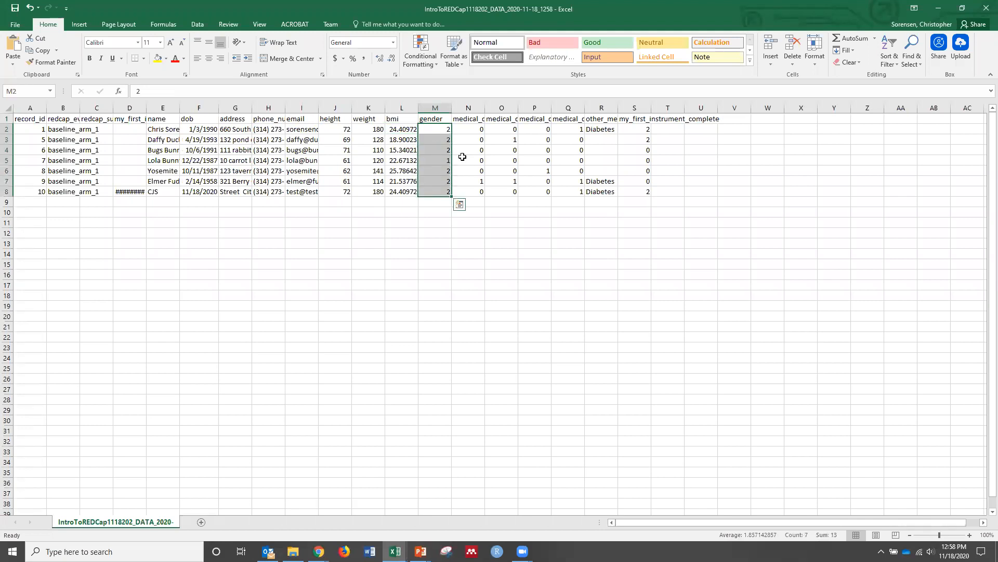
{"action": "double_click", "coordinate": [484, 107]}
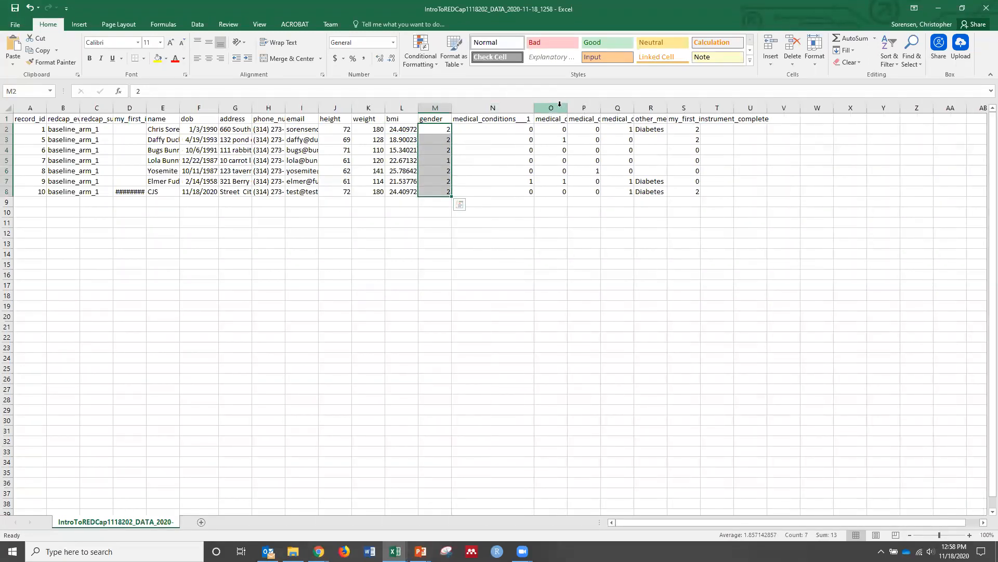
{"action": "double_click", "coordinate": [567, 105]}
{"action": "left_click", "coordinate": [504, 127]}
{"action": "left_click_drag", "start_coordinate": [504, 127], "coordinate": [506, 190]}
{"action": "left_click", "coordinate": [505, 201]}
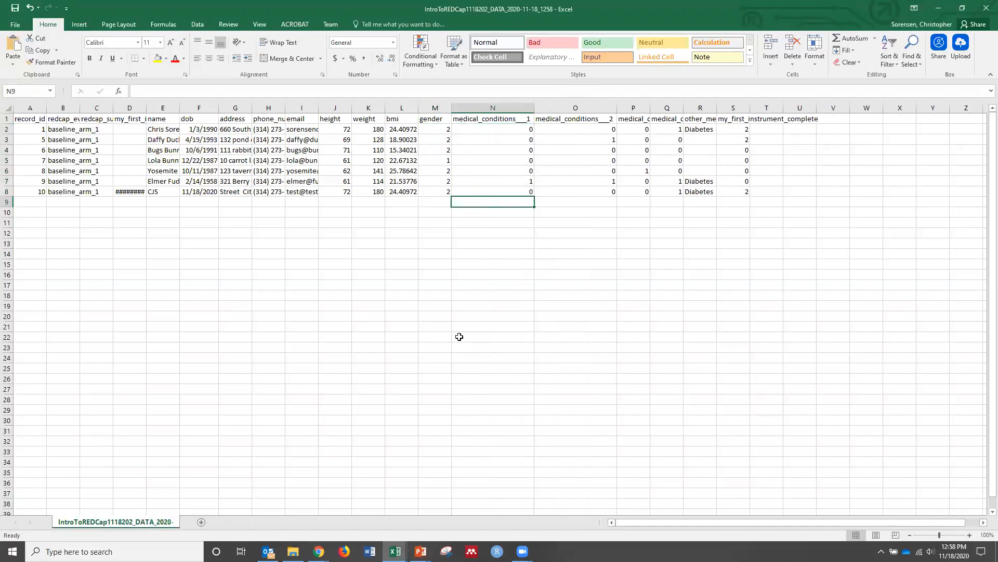
Switch back to REDCap, export the same report as CSV / Microsoft Excel (labels), and open the downloaded file
{"action": "mouse_move", "coordinate": [319, 552]}
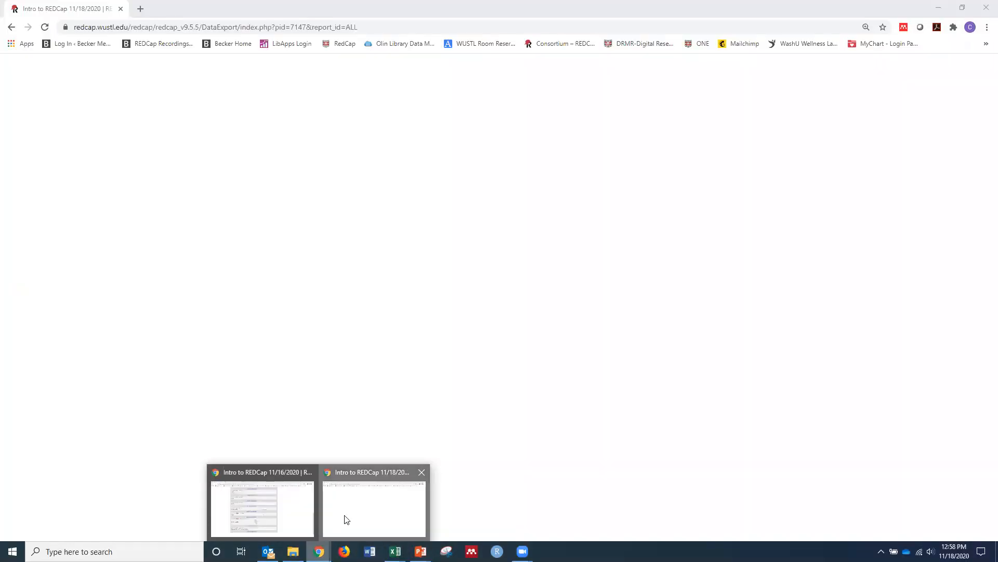
{"action": "left_click", "coordinate": [345, 518]}
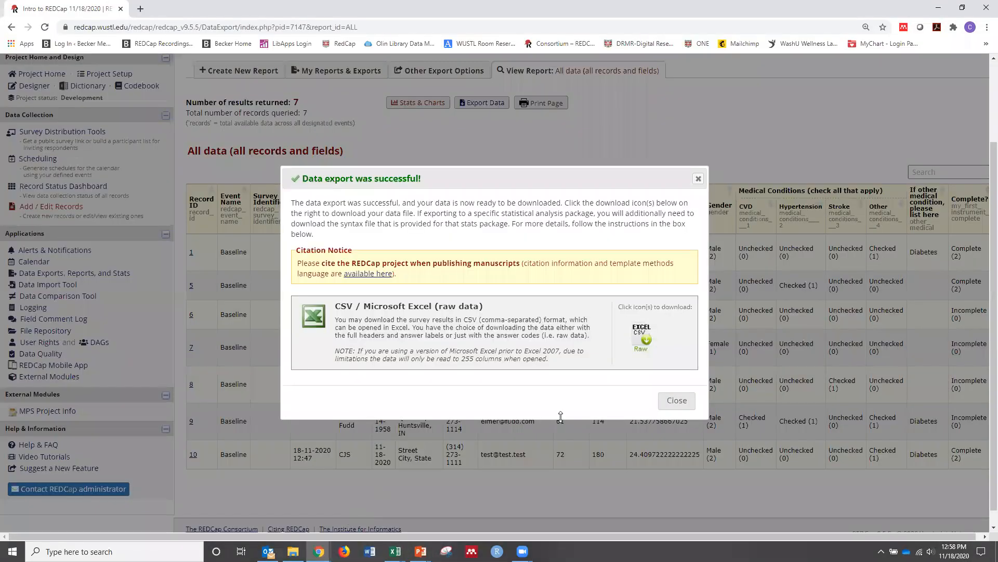
{"action": "left_click", "coordinate": [675, 401]}
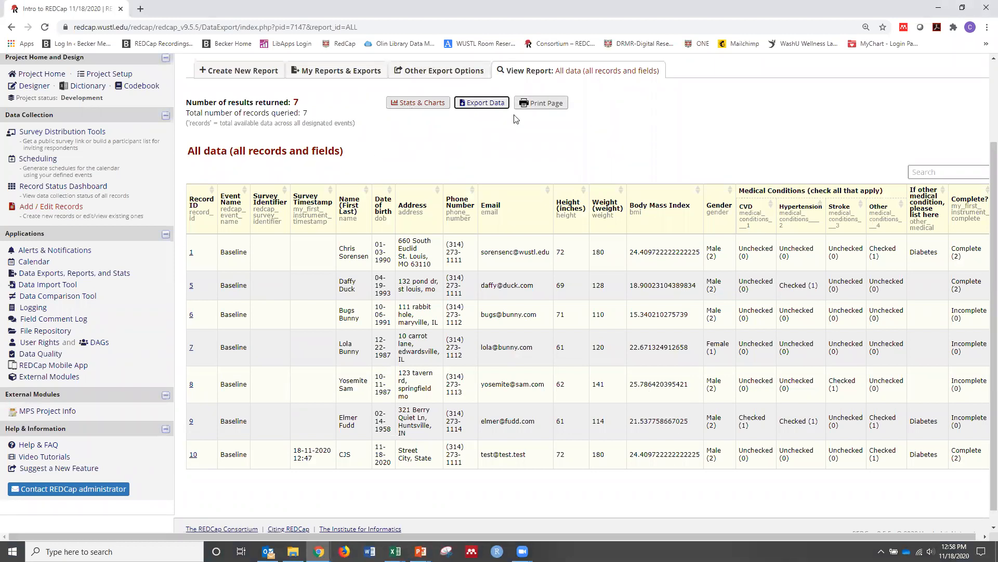
{"action": "left_click", "coordinate": [479, 102]}
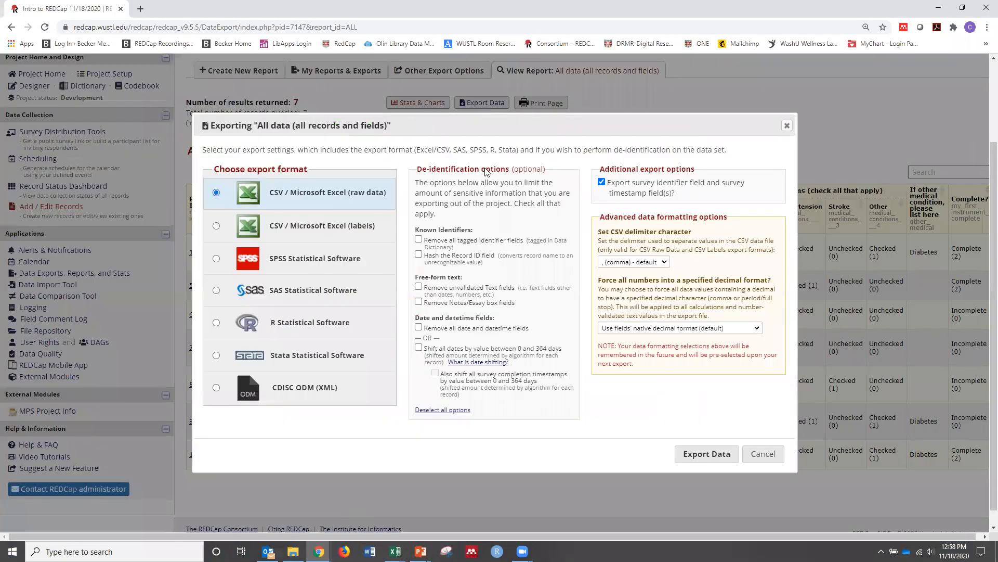
{"action": "left_click", "coordinate": [314, 229]}
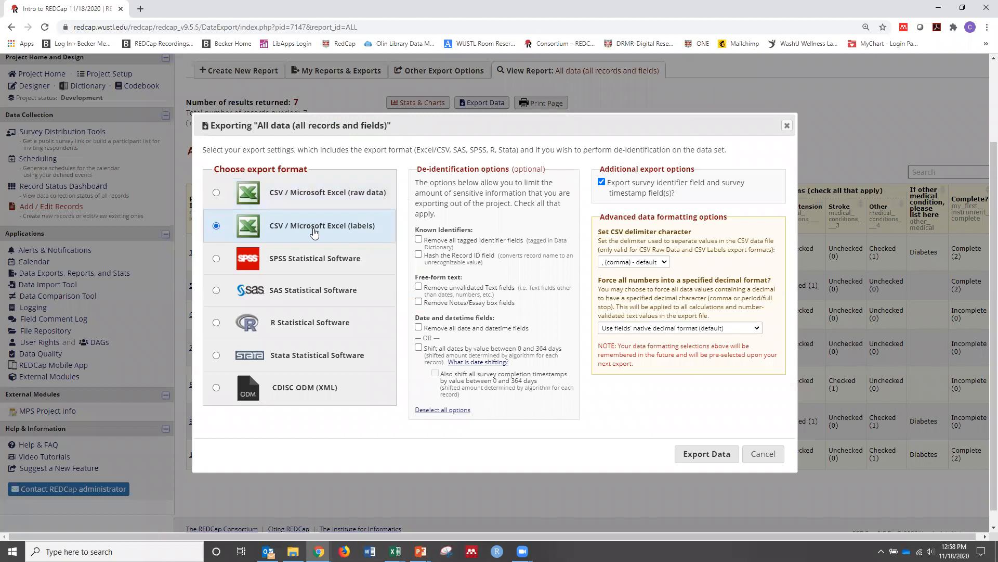
{"action": "left_click", "coordinate": [705, 456]}
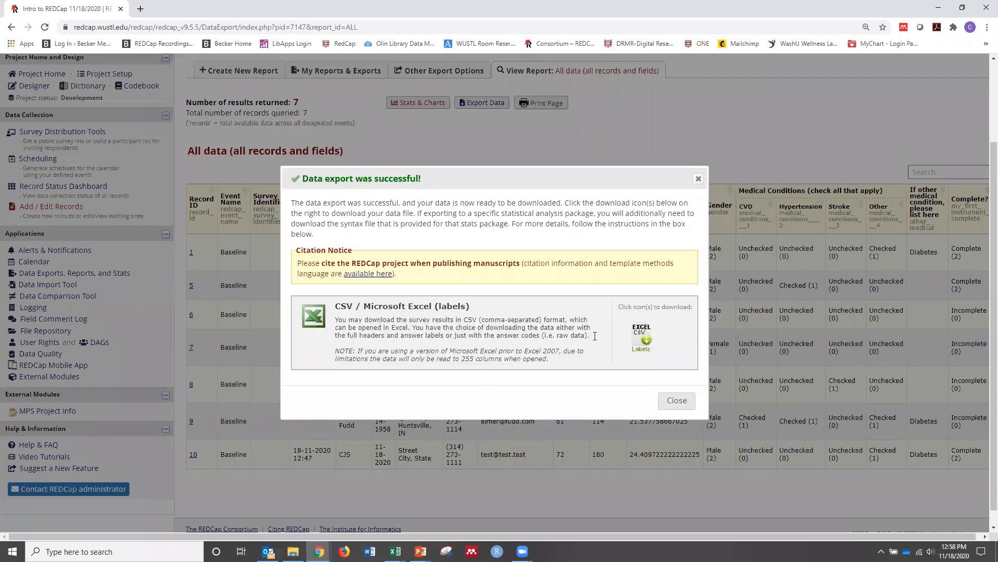
{"action": "left_click", "coordinate": [640, 337]}
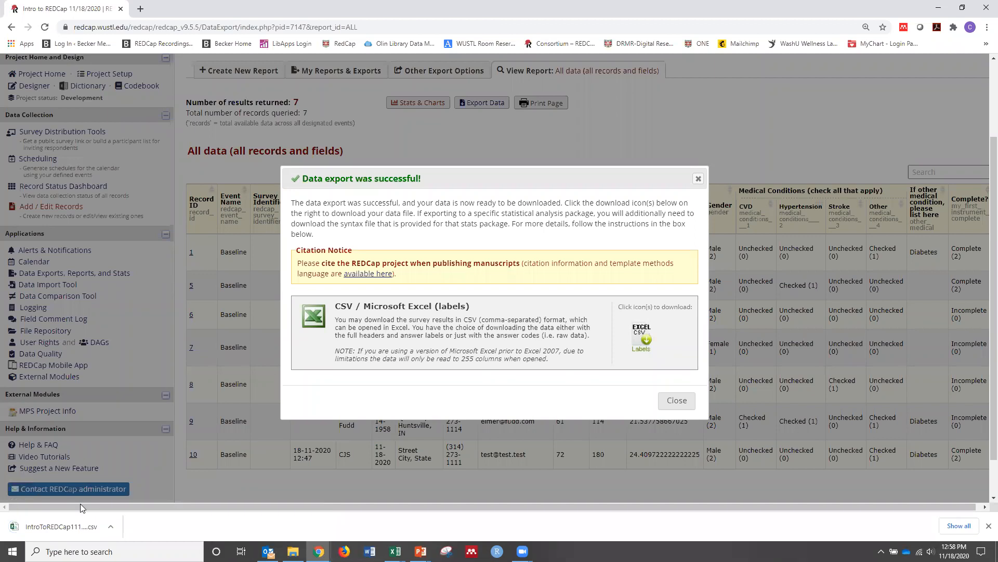
{"action": "left_click", "coordinate": [70, 528]}
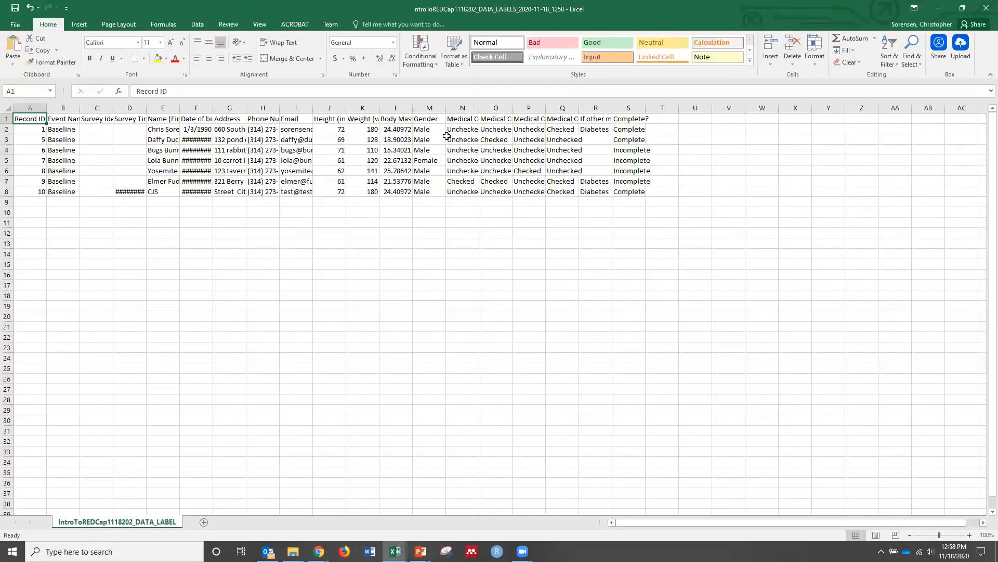
Examine the Gender and CVD medical condition labels, fitting the CVD column to its header, and return to REDCap to dismiss the export message
{"action": "left_click_drag", "start_coordinate": [427, 129], "coordinate": [427, 191]}
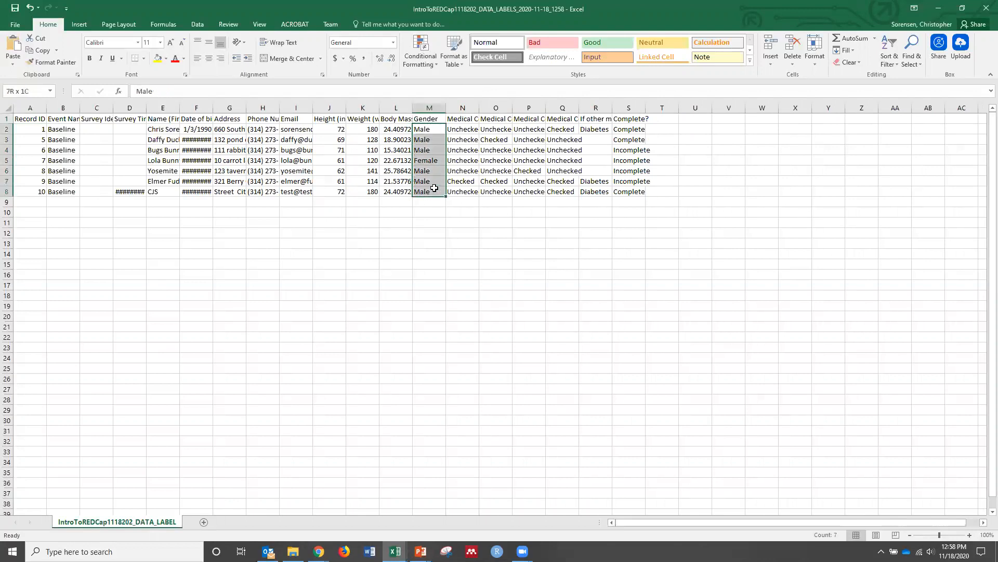
{"action": "left_click", "coordinate": [480, 107]}
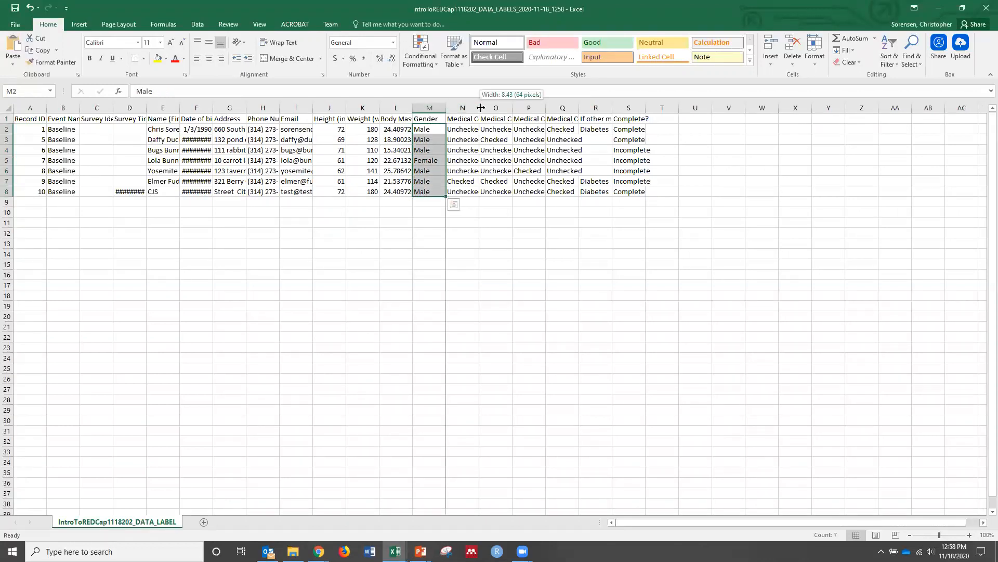
{"action": "double_click", "coordinate": [480, 107]}
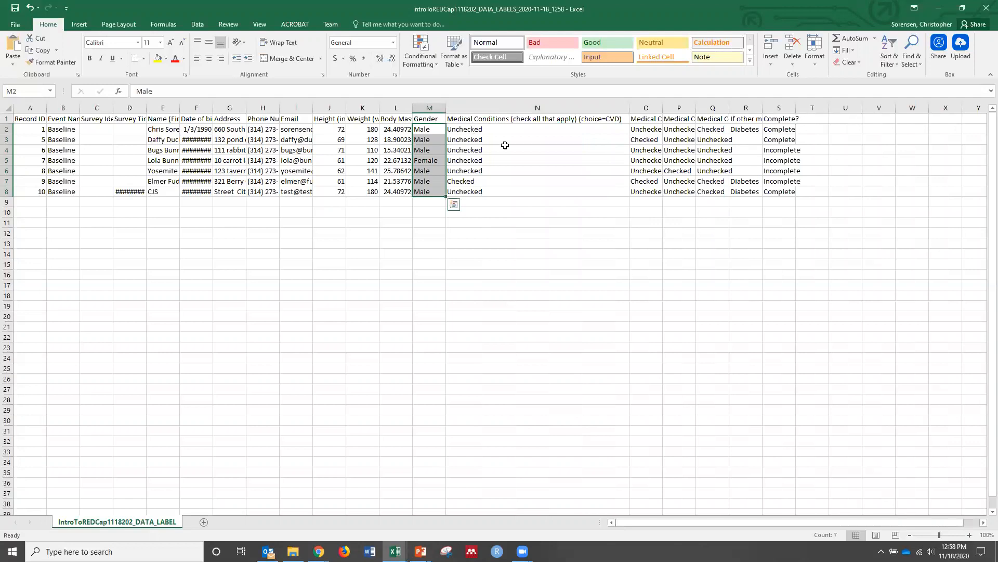
{"action": "left_click", "coordinate": [603, 118]}
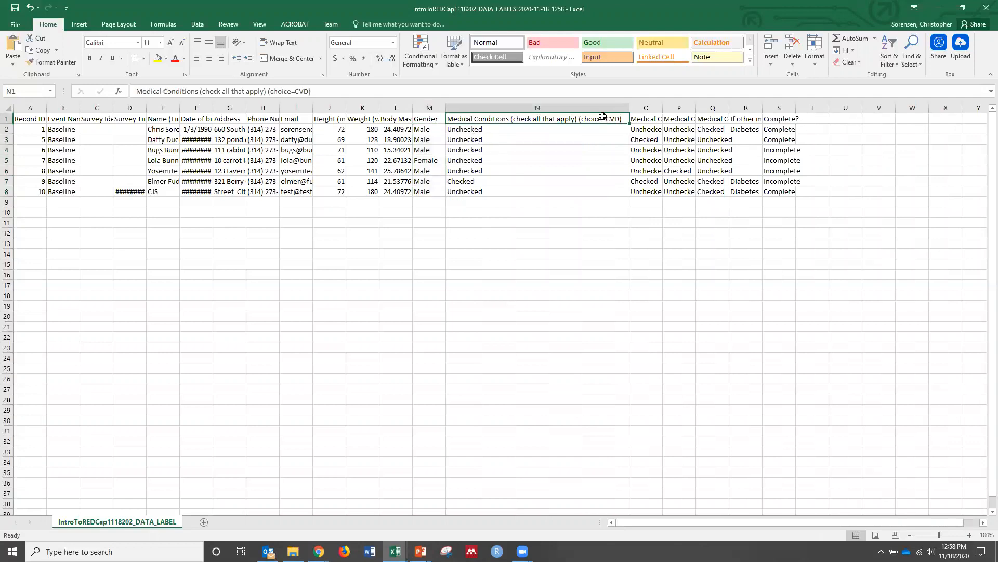
{"action": "left_click_drag", "start_coordinate": [603, 119], "coordinate": [598, 190]}
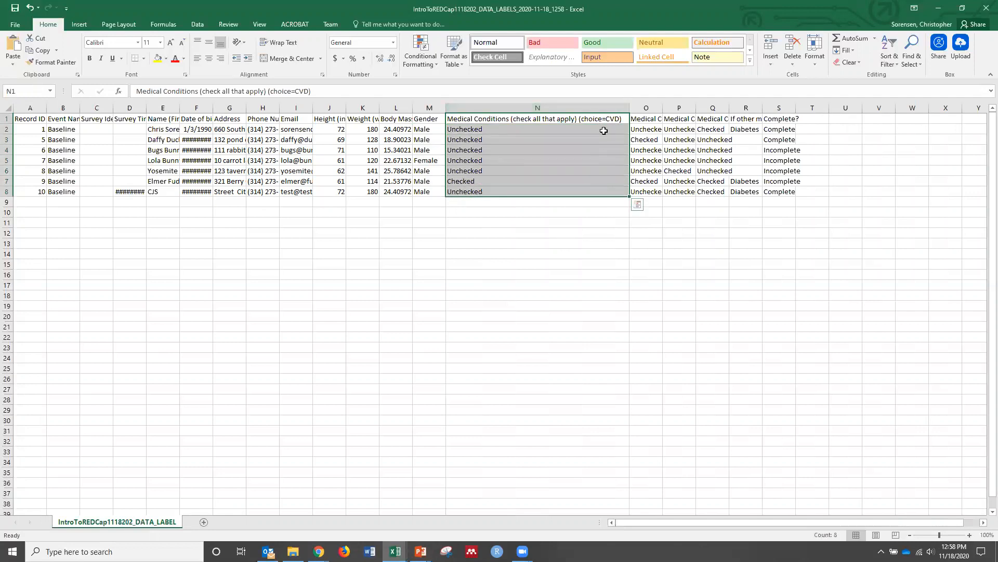
{"action": "left_click", "coordinate": [498, 296]}
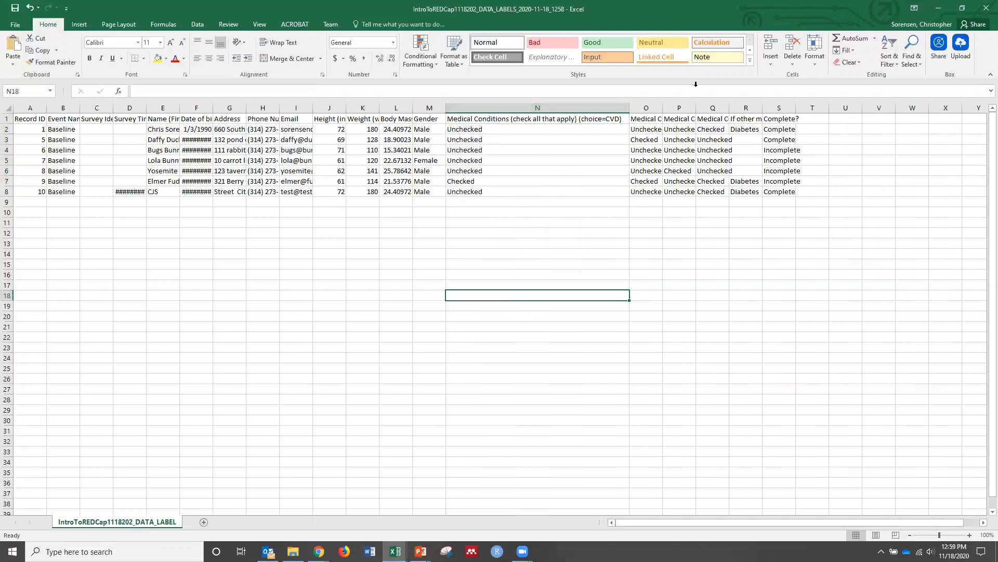
{"action": "left_click", "coordinate": [934, 8]}
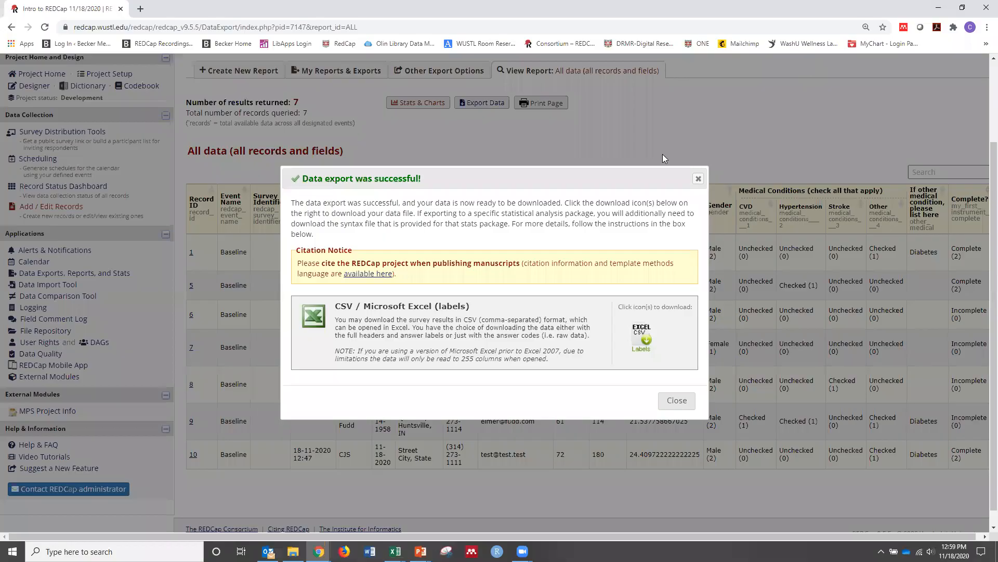
{"action": "left_click", "coordinate": [677, 405]}
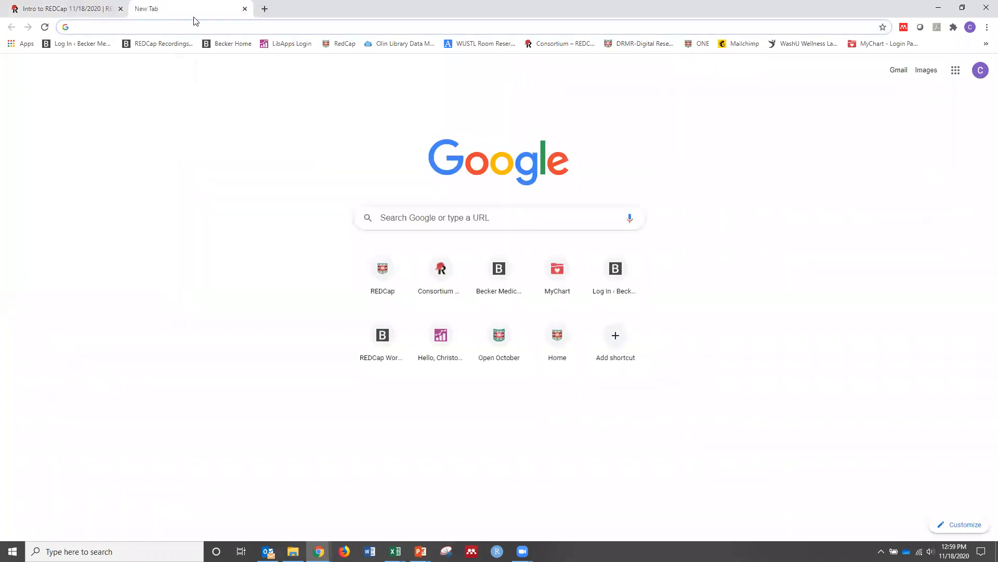
Open the bookmarked REDCap Workshop Recordings page in a new browser tab and look through the available workshop and REDCap in a Flash videos
{"action": "left_click", "coordinate": [167, 48]}
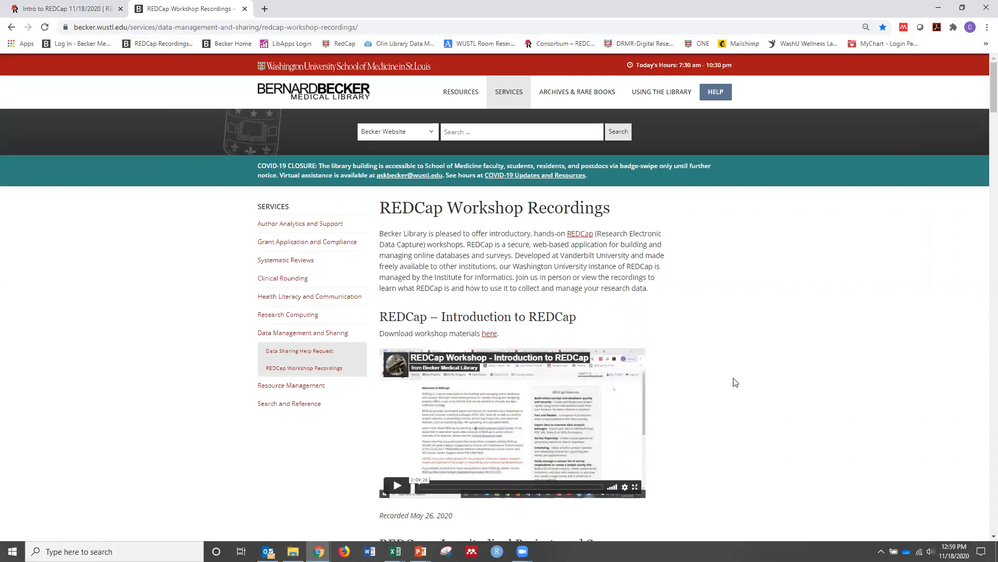
{"action": "scroll", "coordinate": [735, 382], "scroll_direction": "down", "scroll_amount": 2}
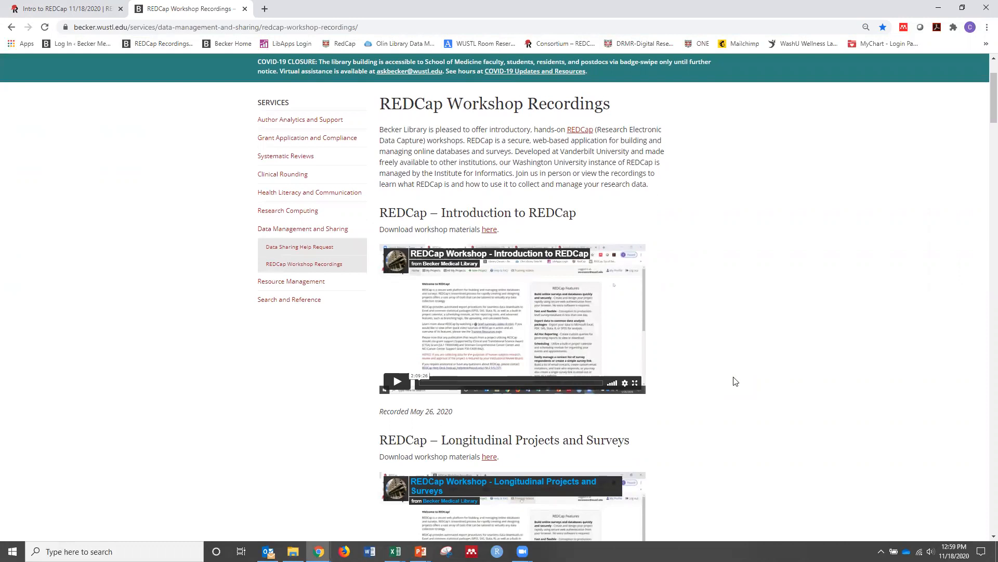
{"action": "scroll", "coordinate": [735, 382], "scroll_direction": "down", "scroll_amount": 1}
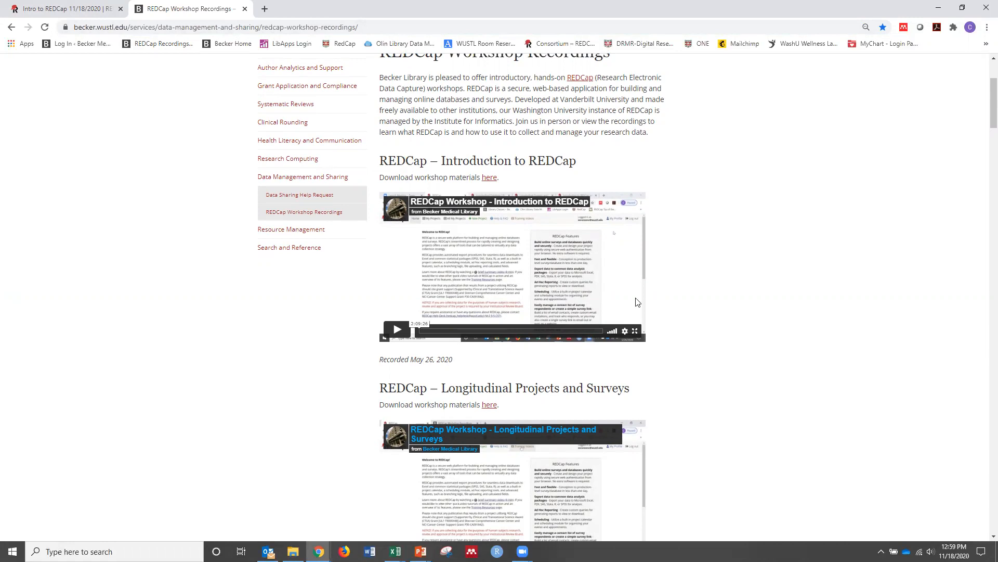
{"action": "scroll", "coordinate": [657, 320], "scroll_direction": "up", "scroll_amount": 1}
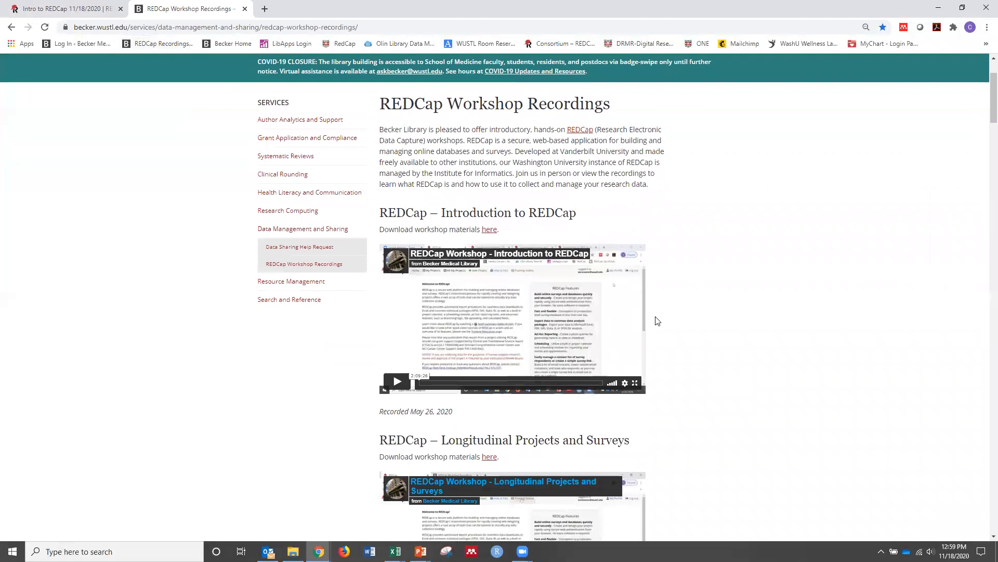
{"action": "scroll", "coordinate": [658, 319], "scroll_direction": "down", "scroll_amount": 2}
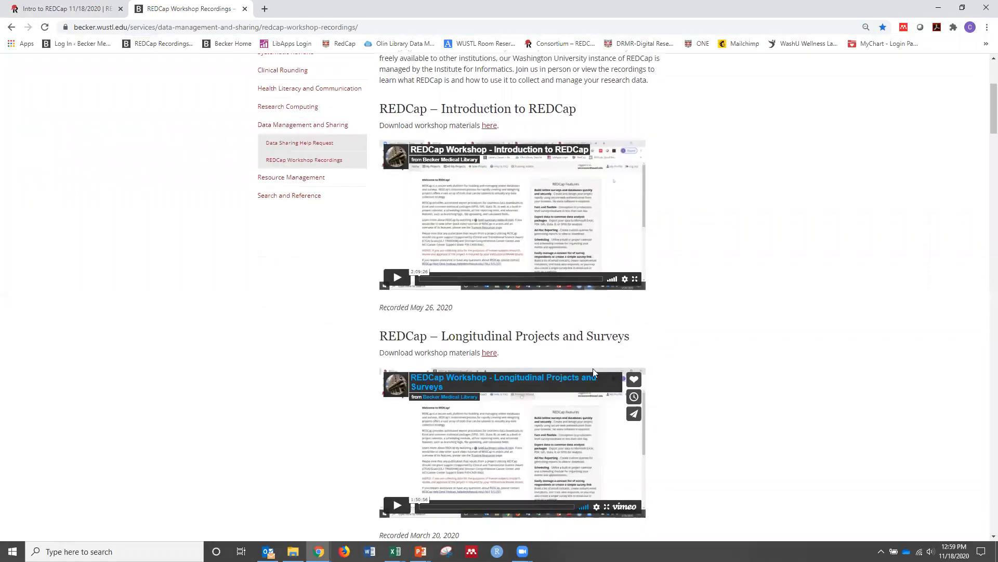
{"action": "scroll", "coordinate": [592, 368], "scroll_direction": "down", "scroll_amount": 8}
{"action": "scroll", "coordinate": [633, 358], "scroll_direction": "down", "scroll_amount": 9}
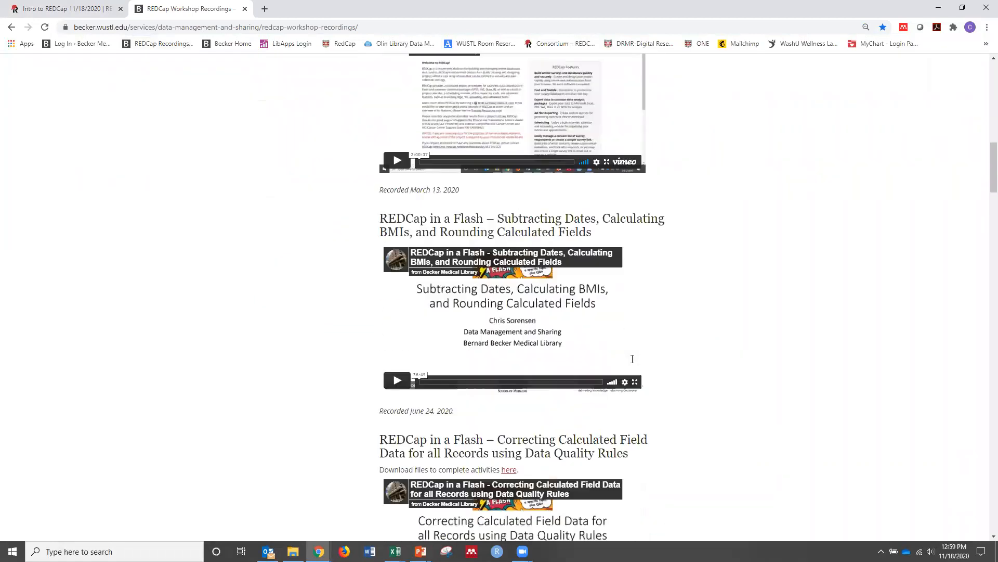
{"action": "scroll", "coordinate": [632, 358], "scroll_direction": "down", "scroll_amount": 3}
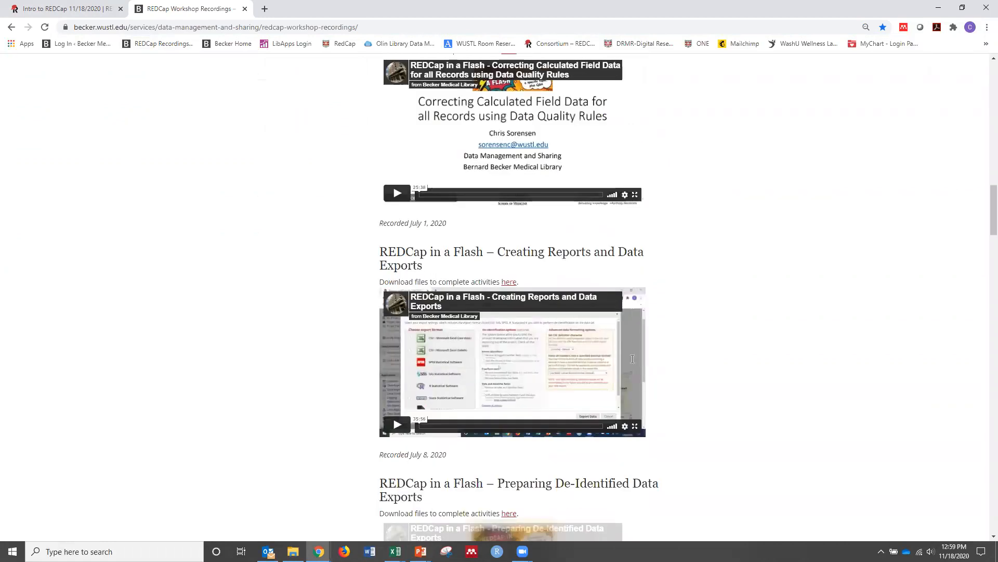
{"action": "left_click_drag", "start_coordinate": [983, 217], "coordinate": [983, 79]}
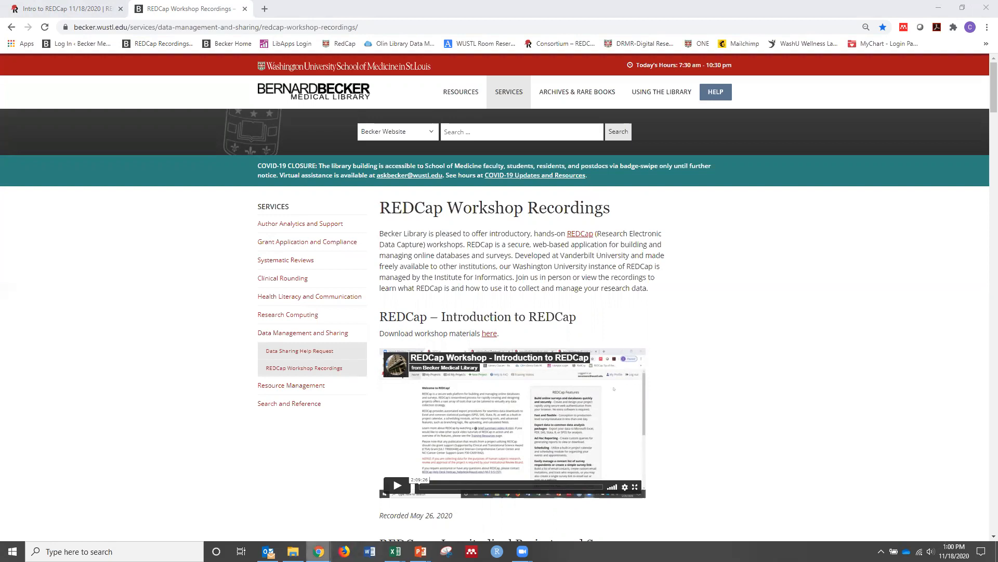
Switch to the running PowerPoint slide show and advance from the Field Attributes slide to the Contact Information slide
{"action": "left_click", "coordinate": [420, 551]}
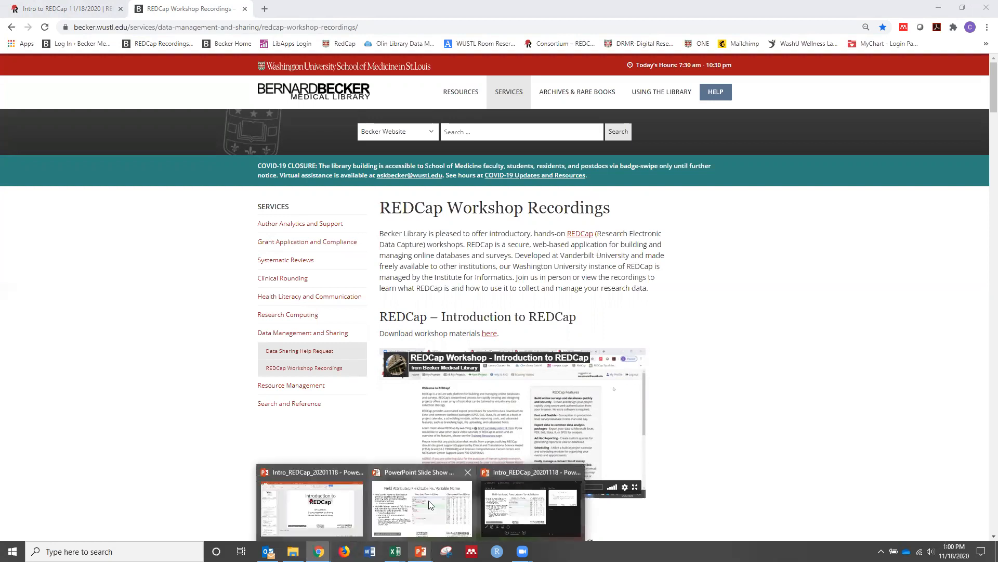
{"action": "left_click", "coordinate": [347, 505]}
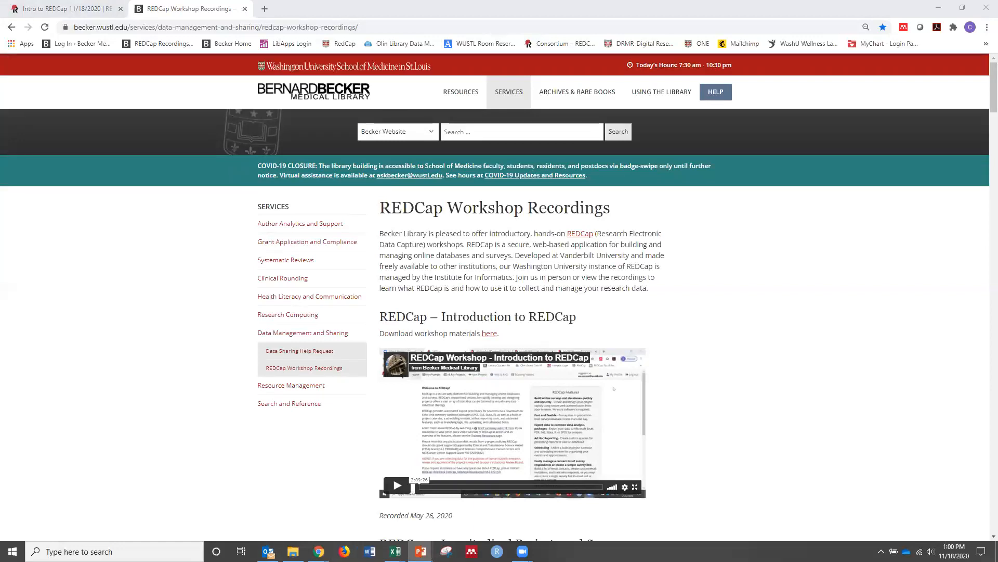
{"action": "mouse_move", "coordinate": [420, 551]}
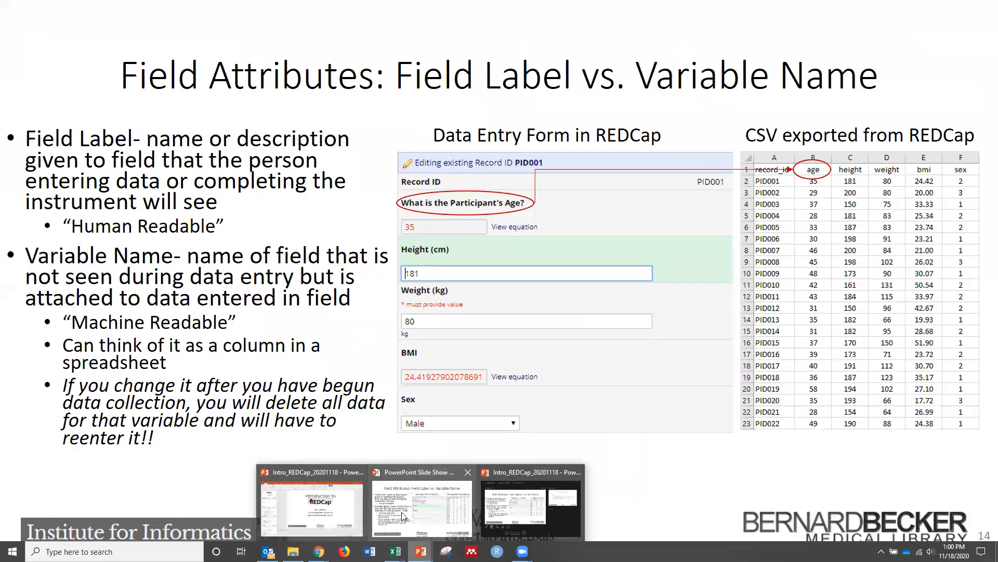
{"action": "left_click", "coordinate": [402, 517]}
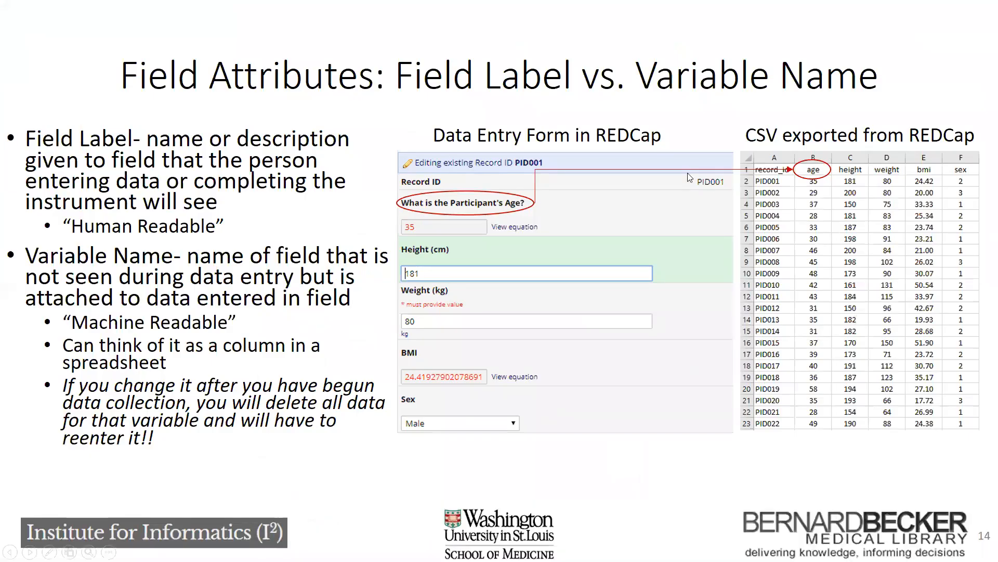
{"action": "key", "text": "Right"}
{"action": "key", "text": "Right"}
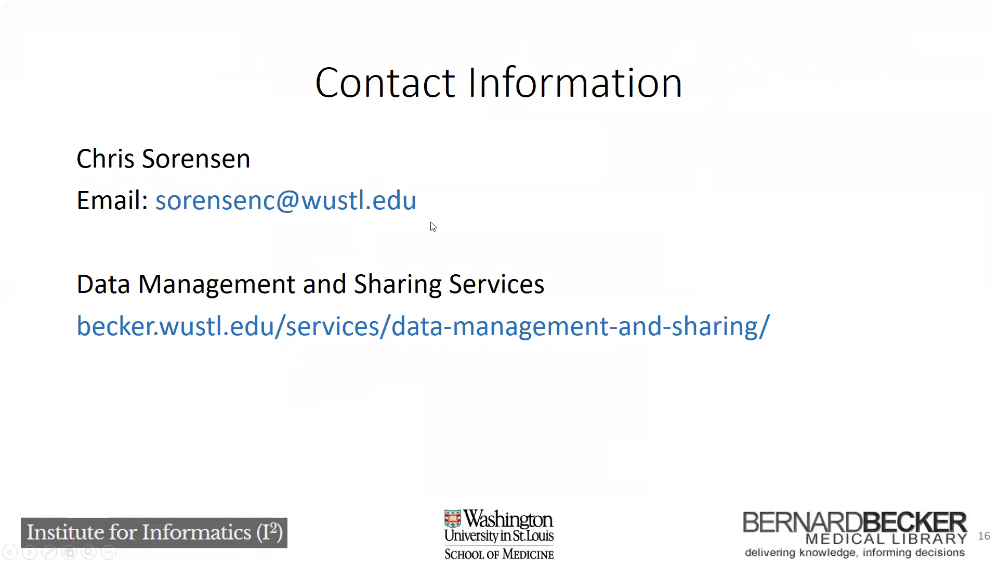